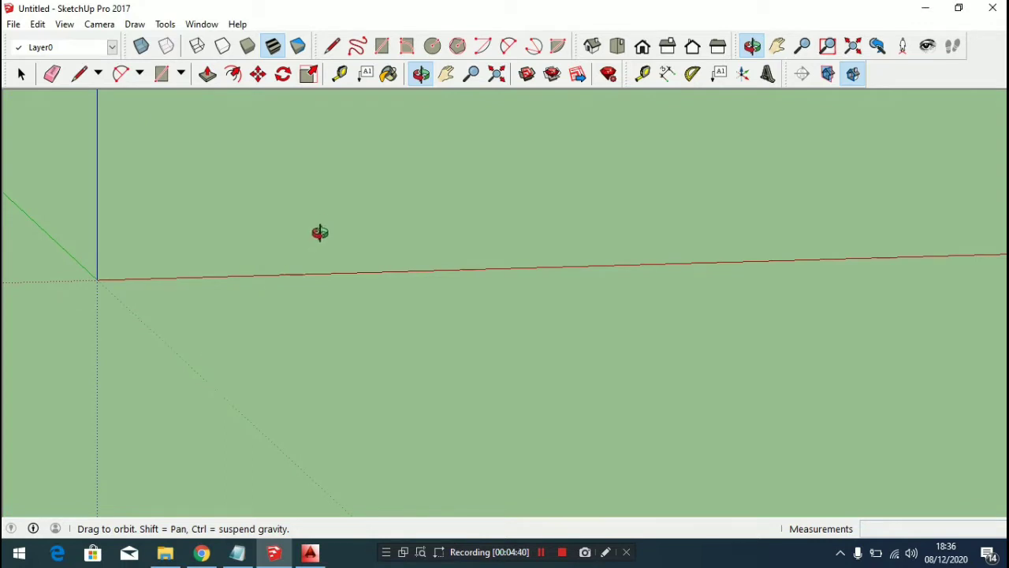
key("b")
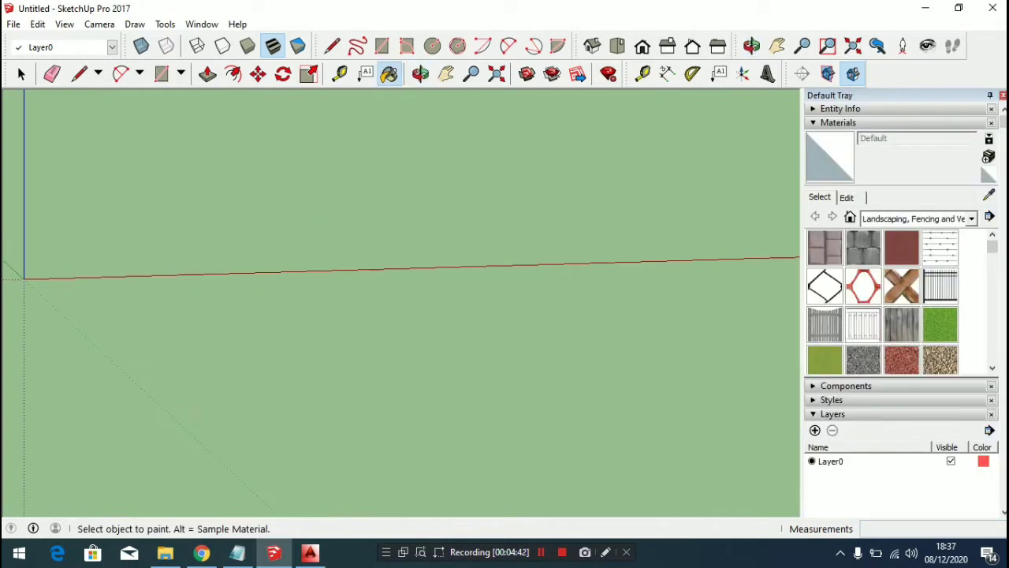
left_click(1003, 95)
key("space")
Orbit and zoom around the origin to examine the red, green and blue axes from several angles
mouse_move(763, 223)
middle_mouse_down()
mouse_move(617, 238)
mouse_move(543, 331)
mouse_move(563, 155)
mouse_move(444, 308)
mouse_move(476, 241)
mouse_move(476, 391)
mouse_move(403, 328)
mouse_move(380, 263)
mouse_move(417, 182)
mouse_move(426, 334)
mouse_move(383, 299)
mouse_move(340, 396)
mouse_move(390, 423)
middle_mouse_up()
mouse_move(390, 423)
left_mouse_down()
mouse_move(356, 444)
mouse_move(462, 426)
mouse_move(416, 443)
mouse_move(412, 378)
mouse_move(414, 392)
mouse_move(391, 404)
left_mouse_up()
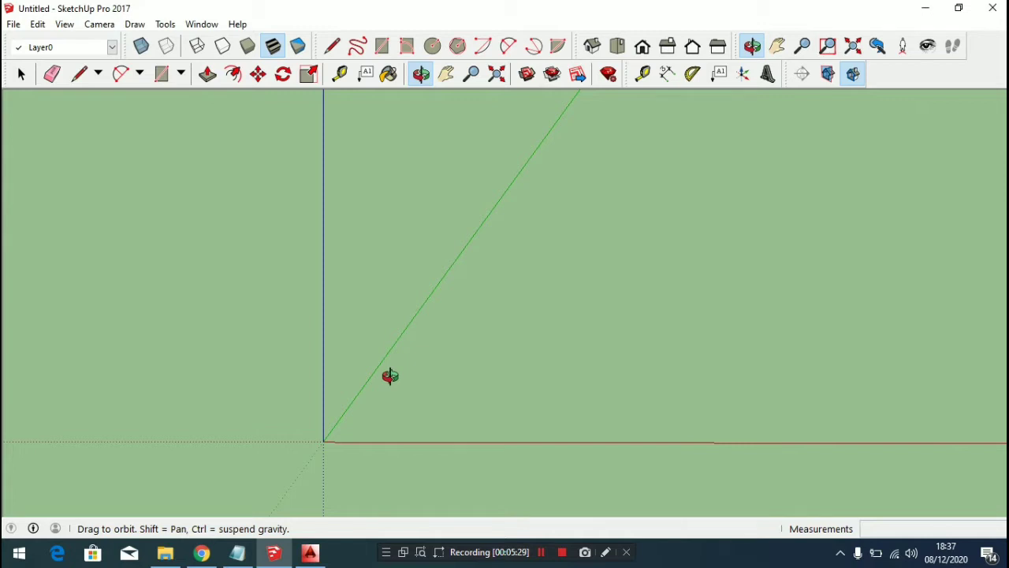
left_click_drag(390, 378, 364, 418)
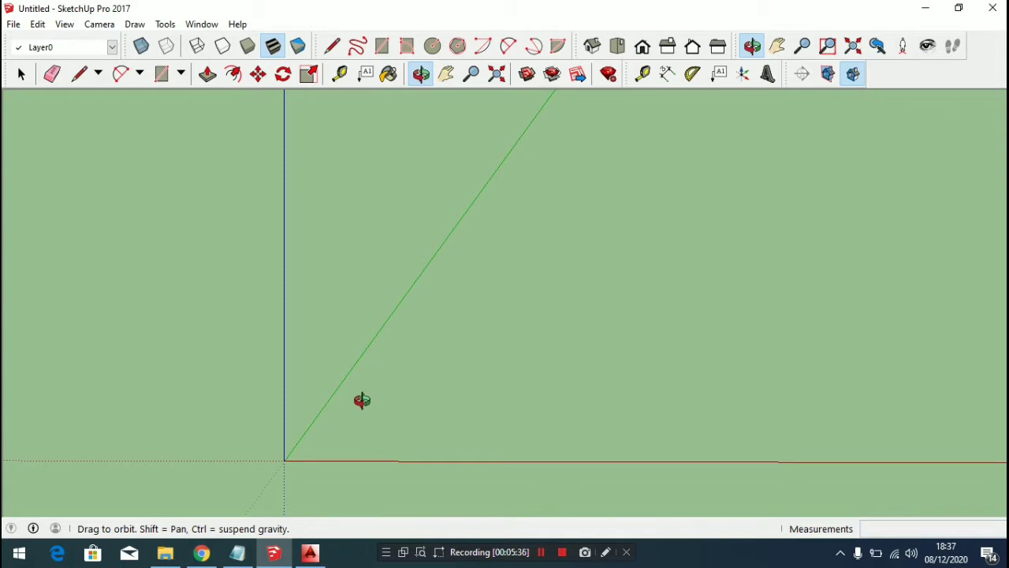
left_click_drag(361, 401, 253, 429)
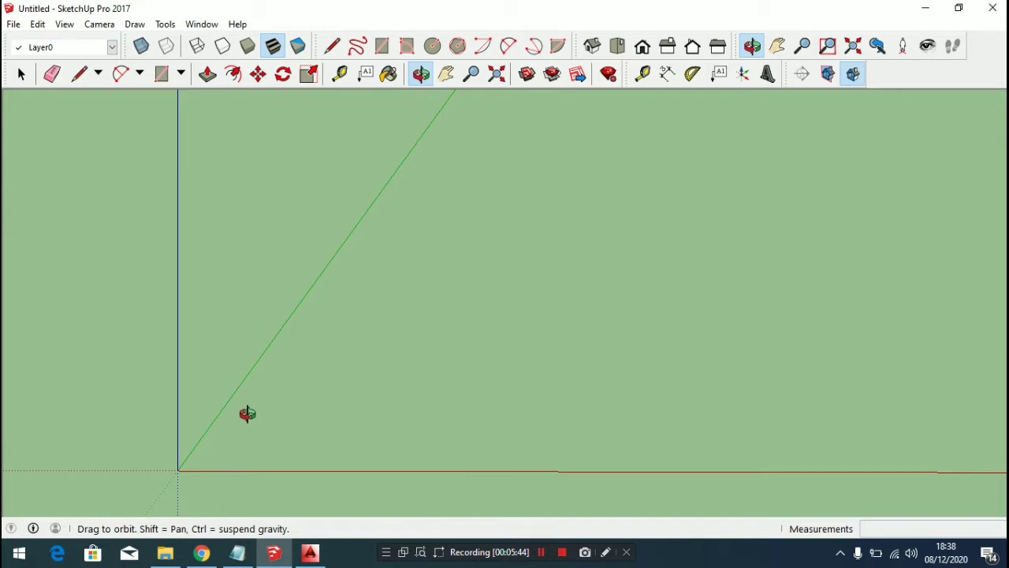
scroll(260, 464, "up", 2)
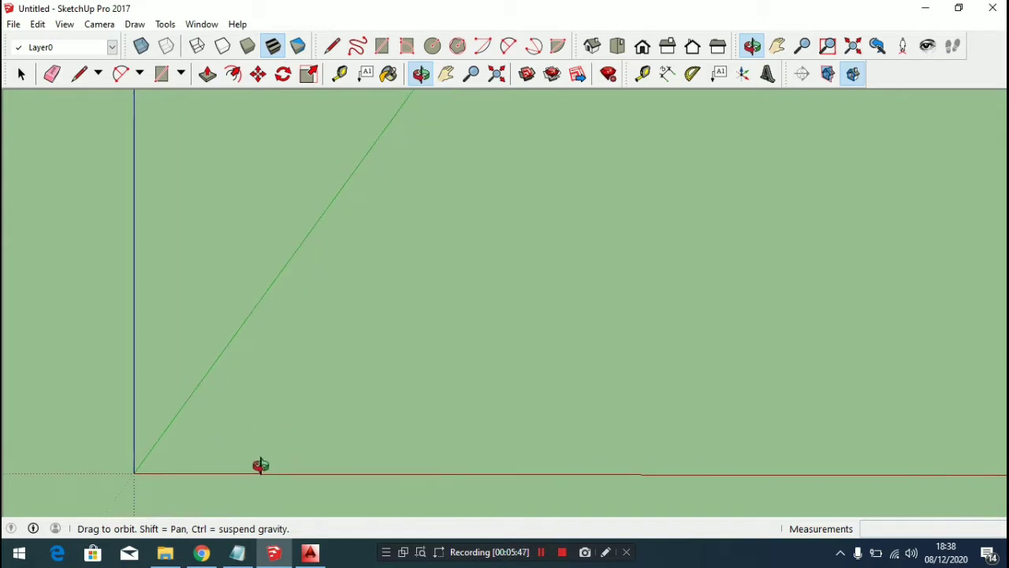
scroll(260, 464, "down", 1)
scroll(169, 396, "up", 2)
scroll(285, 413, "down", 2)
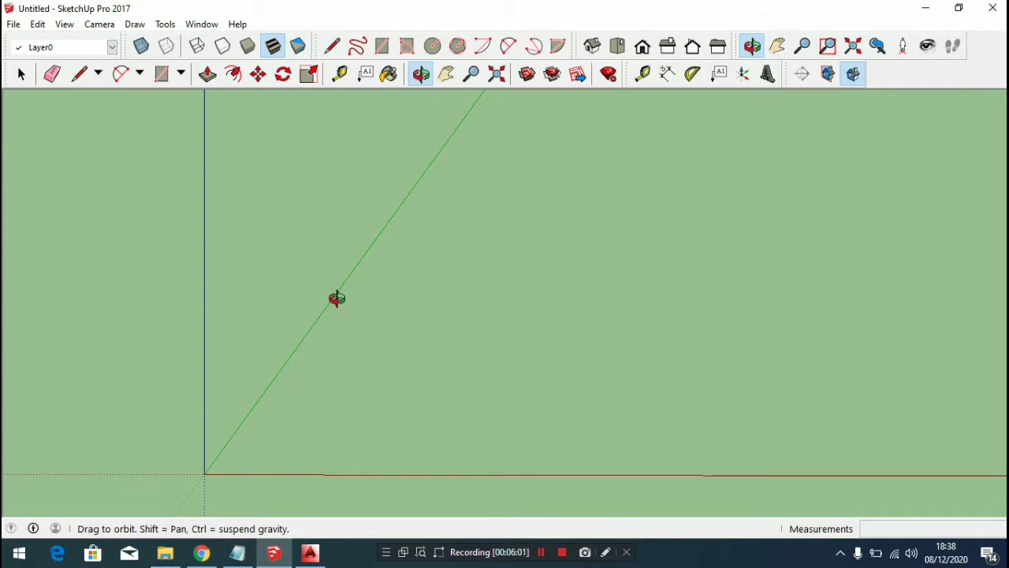
left_click_drag(401, 273, 415, 350)
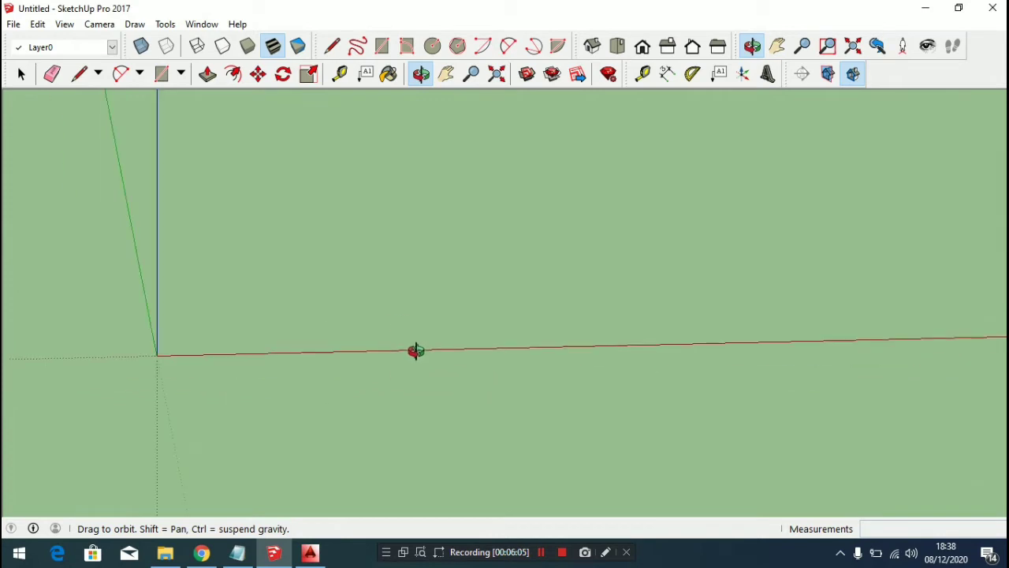
scroll(415, 350, "down", 2)
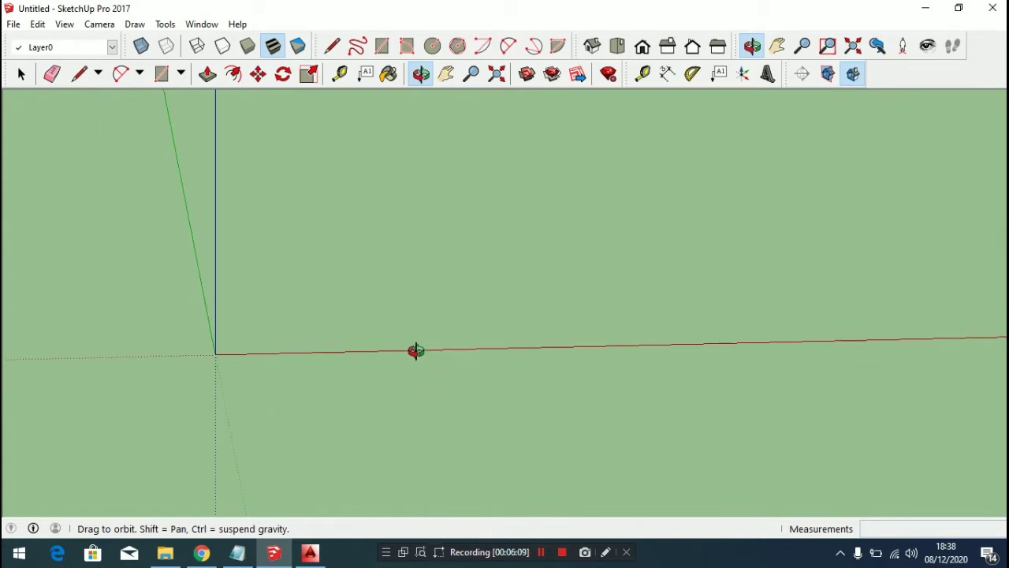
scroll(415, 350, "down", 1)
left_click_drag(415, 350, 225, 426)
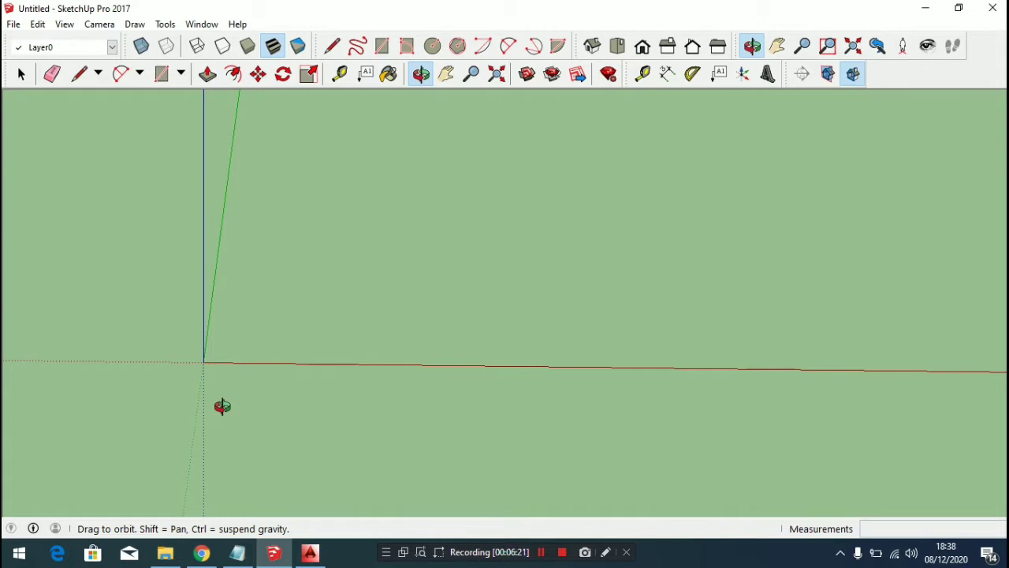
left_click_drag(221, 329, 426, 397)
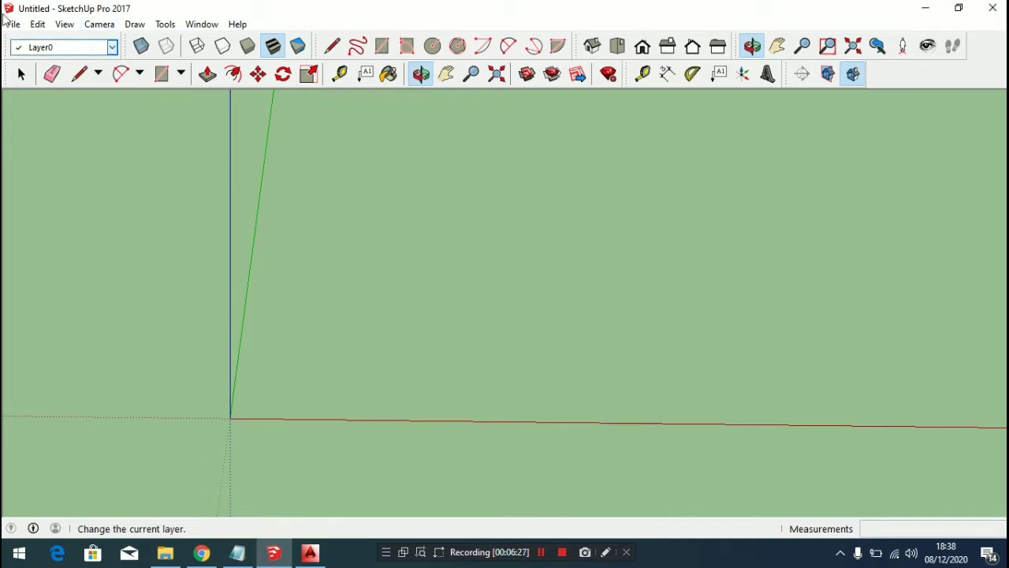
Check the camera's projection mode and switch to the standard Top view
left_click(99, 24)
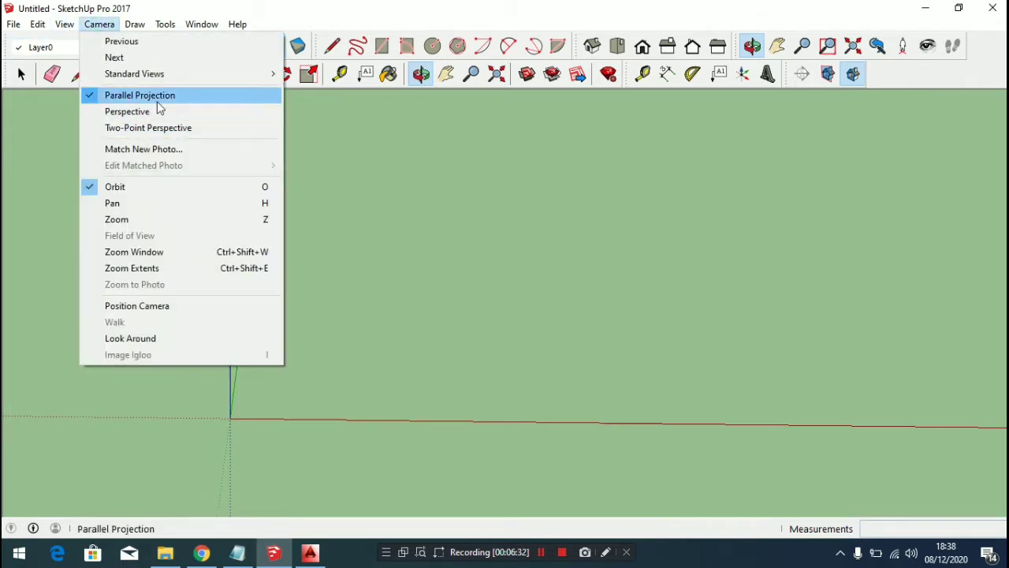
left_click(576, 133)
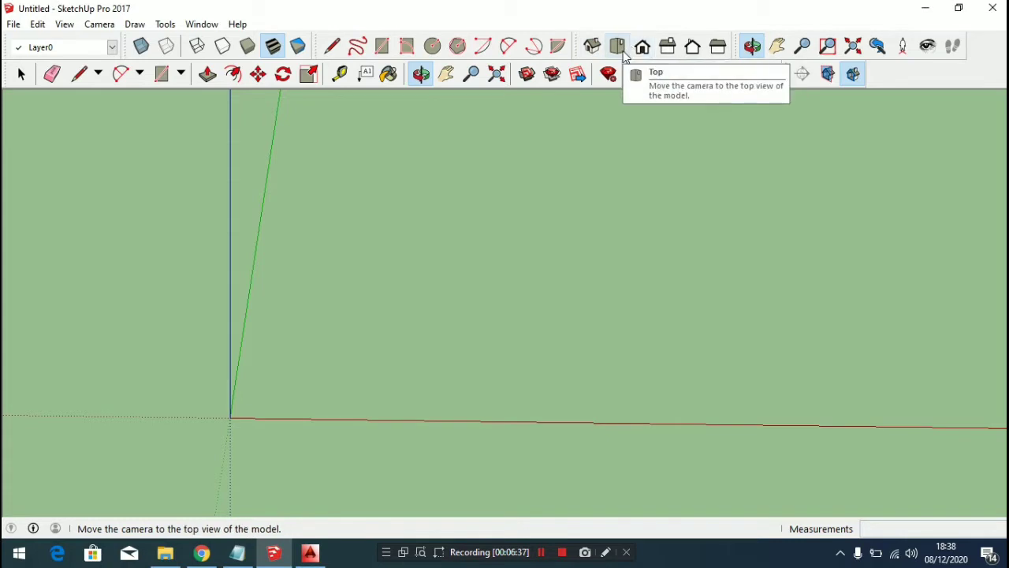
left_click(617, 47)
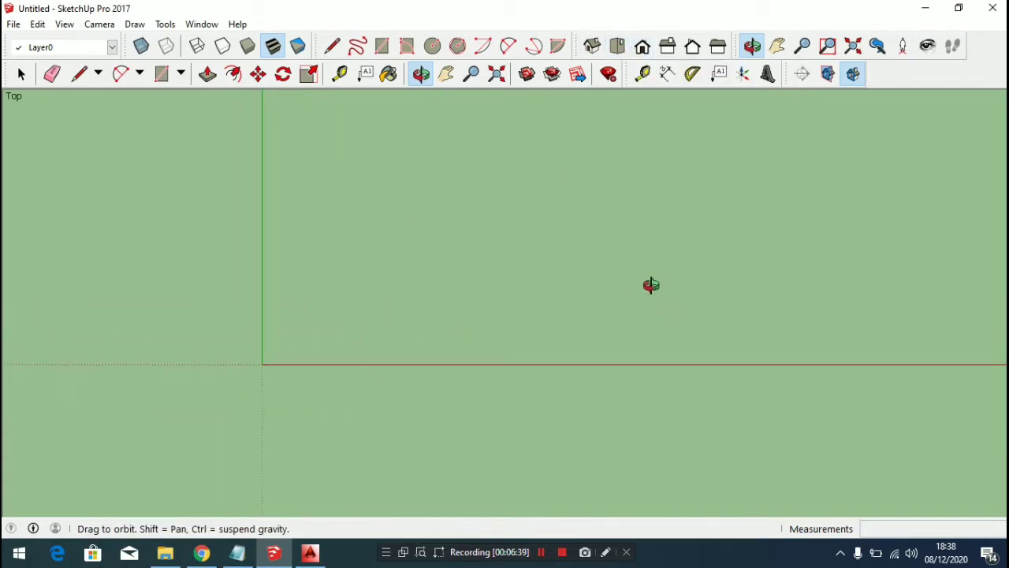
left_click(106, 27)
mouse_move(201, 82)
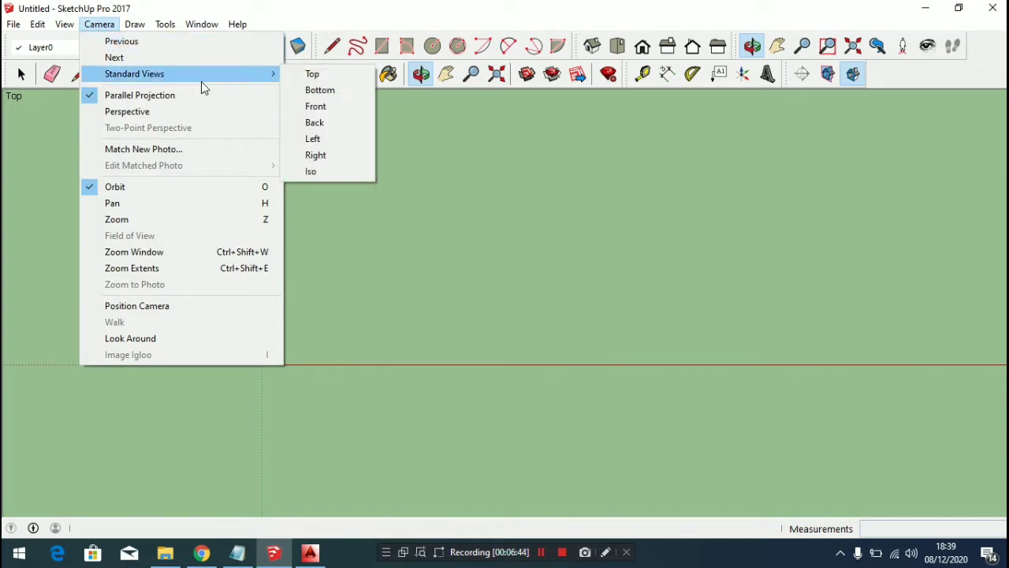
left_click(312, 73)
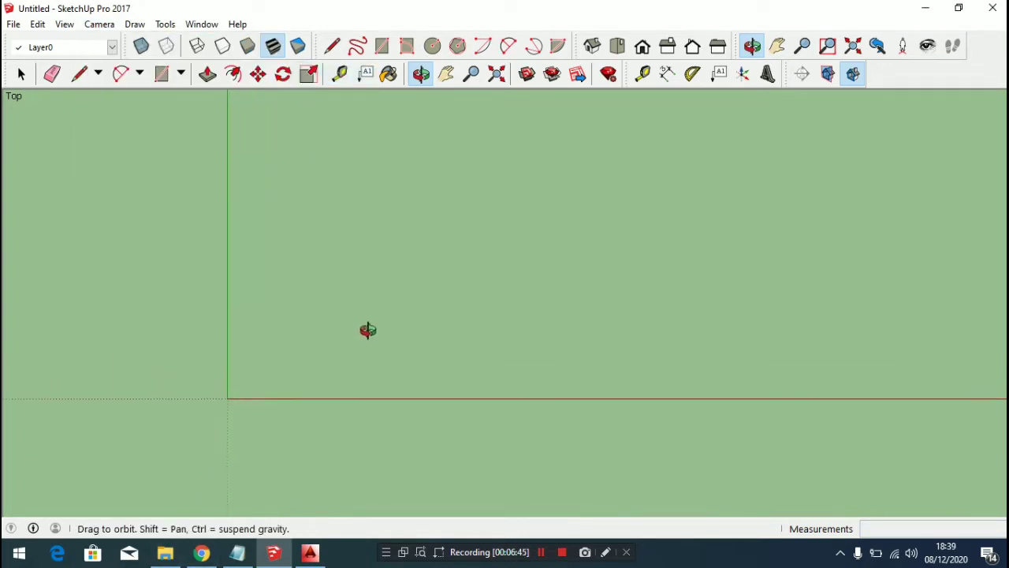
Draw a 4 m line parallel to the green axis, starting from a point just above the red axis
key("l")
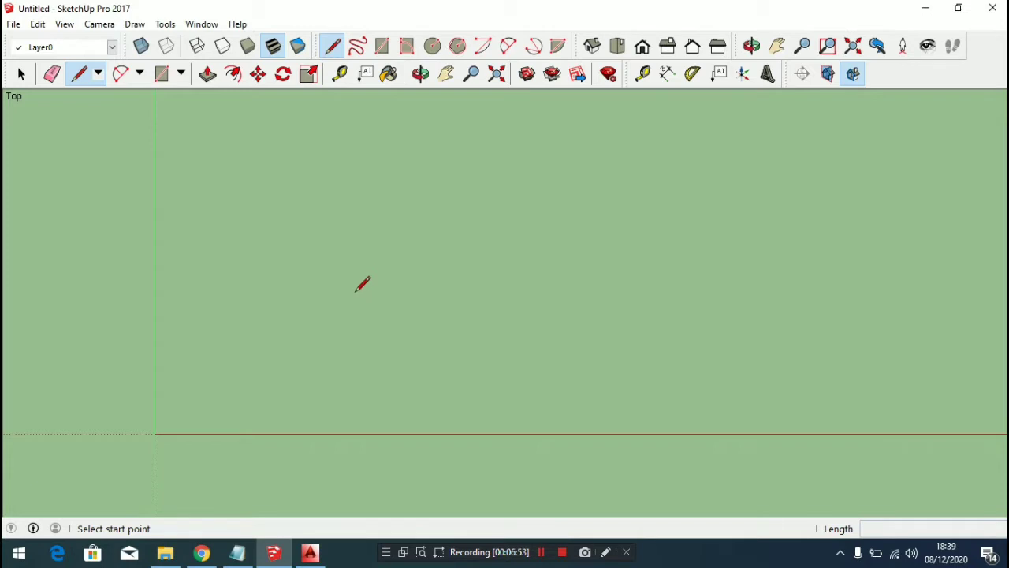
scroll(354, 306, "down", 1)
scroll(353, 355, "up", 1)
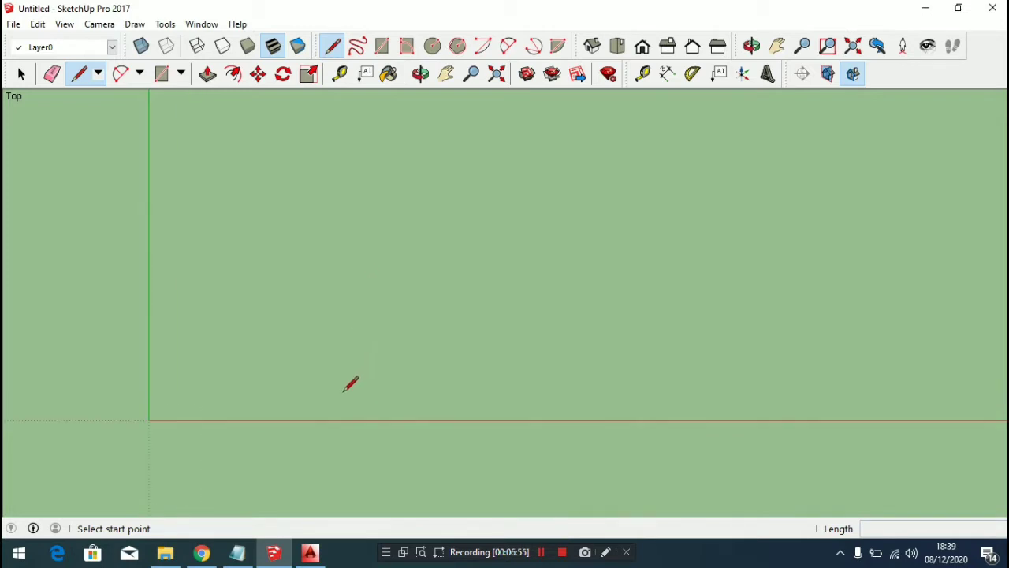
left_click(342, 393)
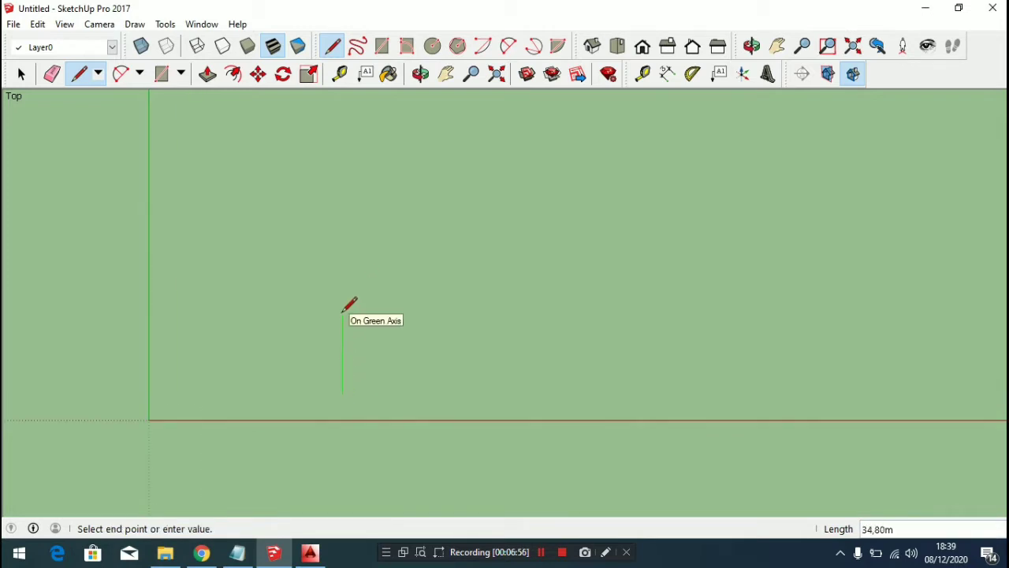
type("4")
key("Return")
scroll(467, 482, "up", 2)
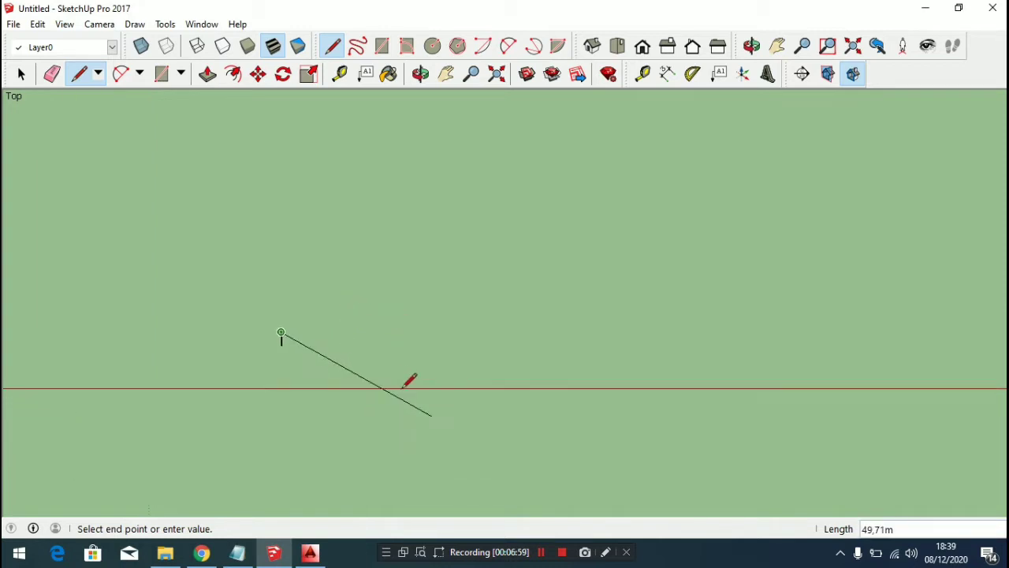
scroll(400, 389, "up", 1)
scroll(331, 378, "up", 3)
scroll(414, 359, "down", 3)
scroll(422, 282, "up", 2)
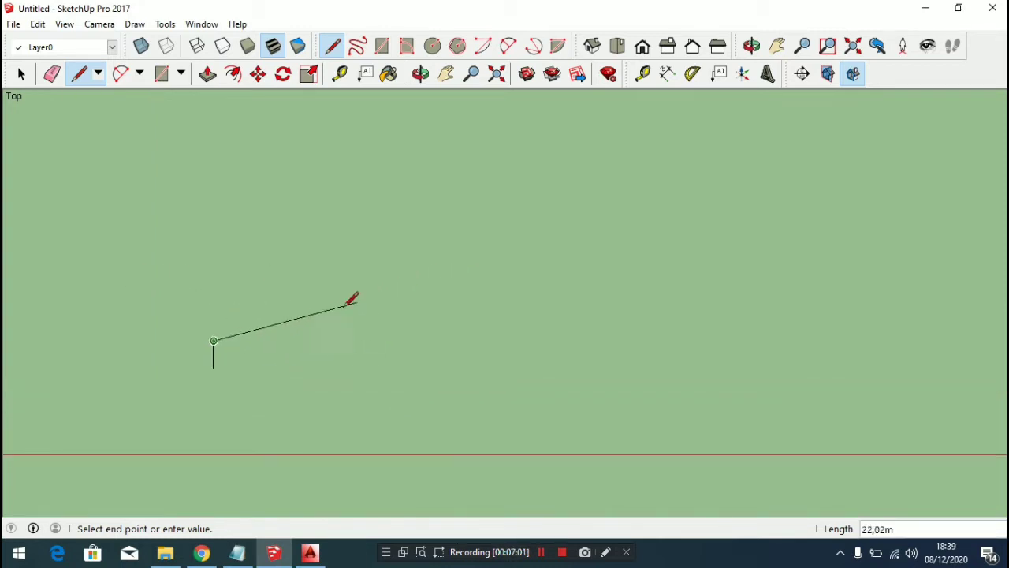
scroll(237, 351, "up", 4)
key("space")
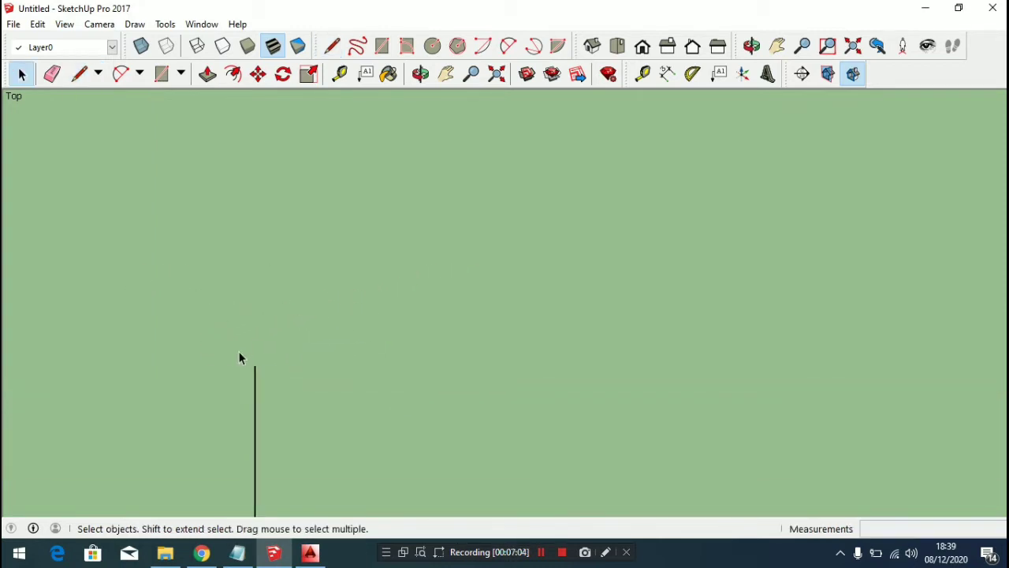
Draw a 5 m line parallel to the red axis from the upper end of the 4 m line
key("l")
left_click(254, 367)
scroll(281, 338, "down", 1)
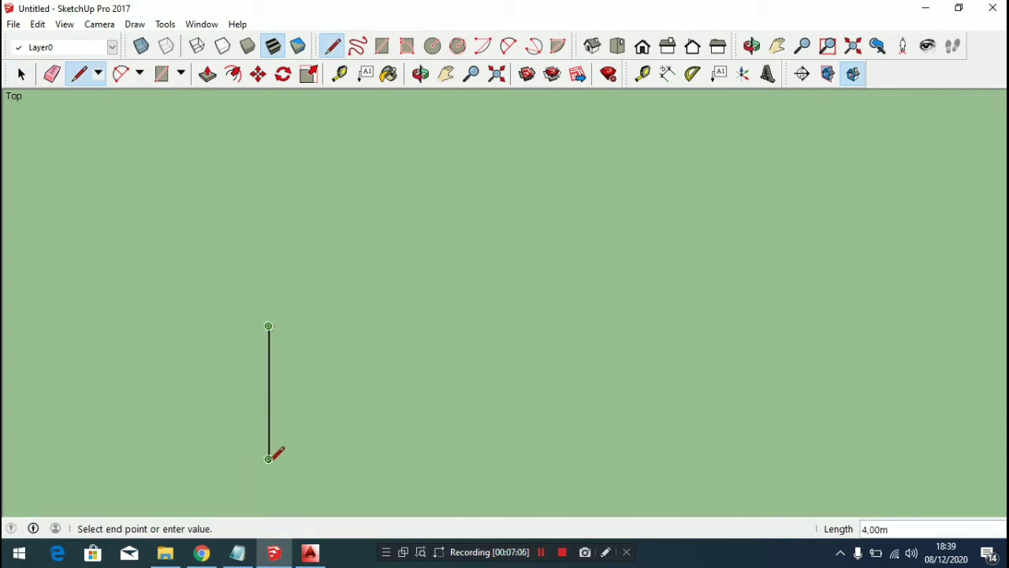
scroll(277, 410, "down", 2)
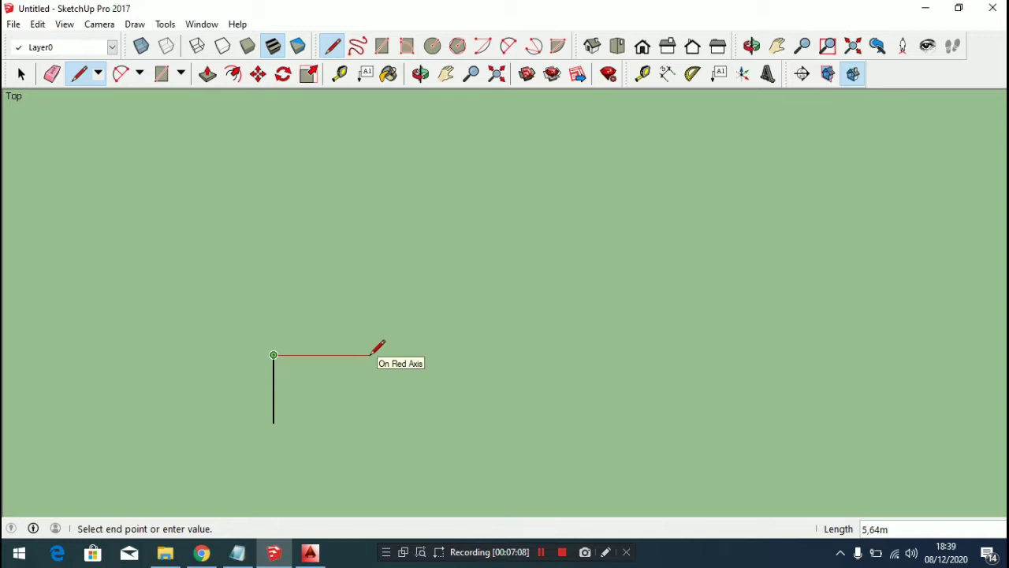
key("Return")
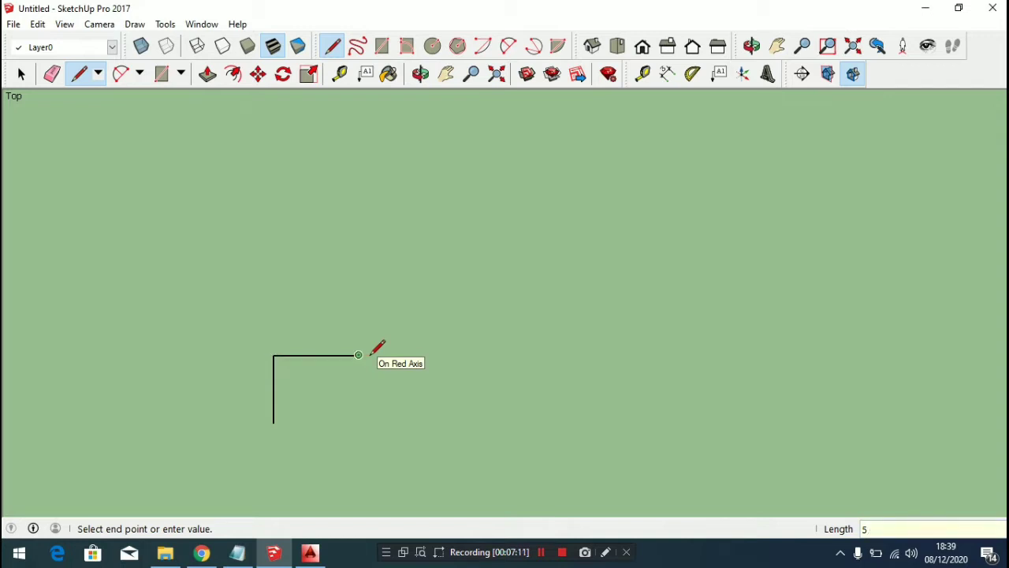
Draw the opposite side down along the green axis and a bottom line back to the starting corner
left_click(359, 420)
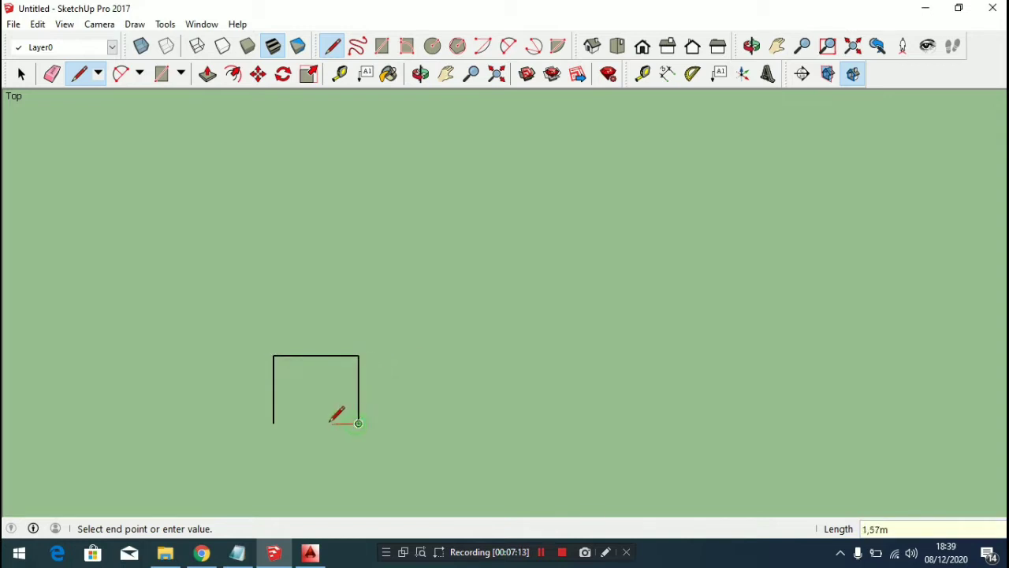
left_click(273, 423)
scroll(273, 421, "up", 5)
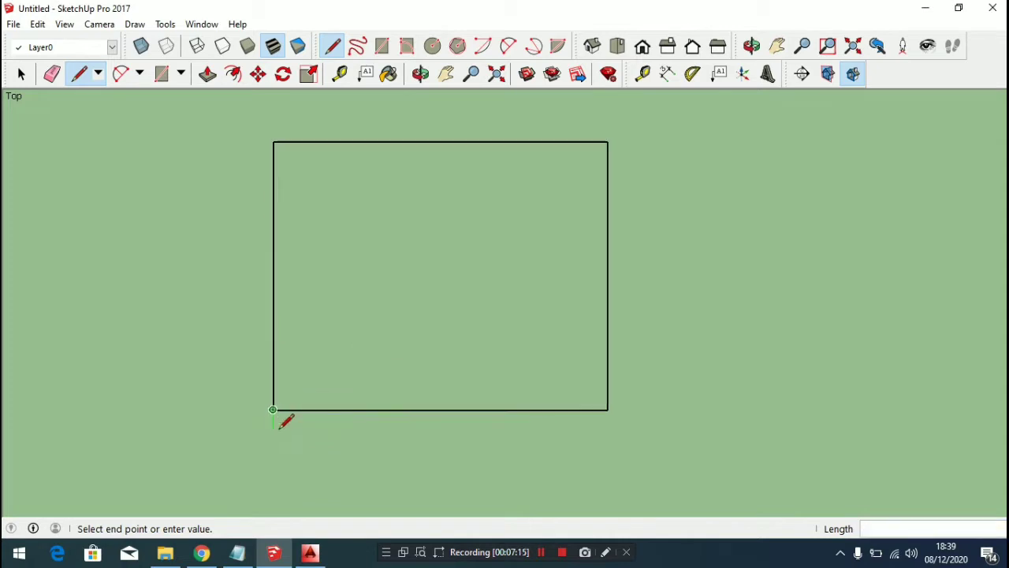
scroll(276, 418, "down", 1)
key("space")
scroll(279, 421, "down", 1)
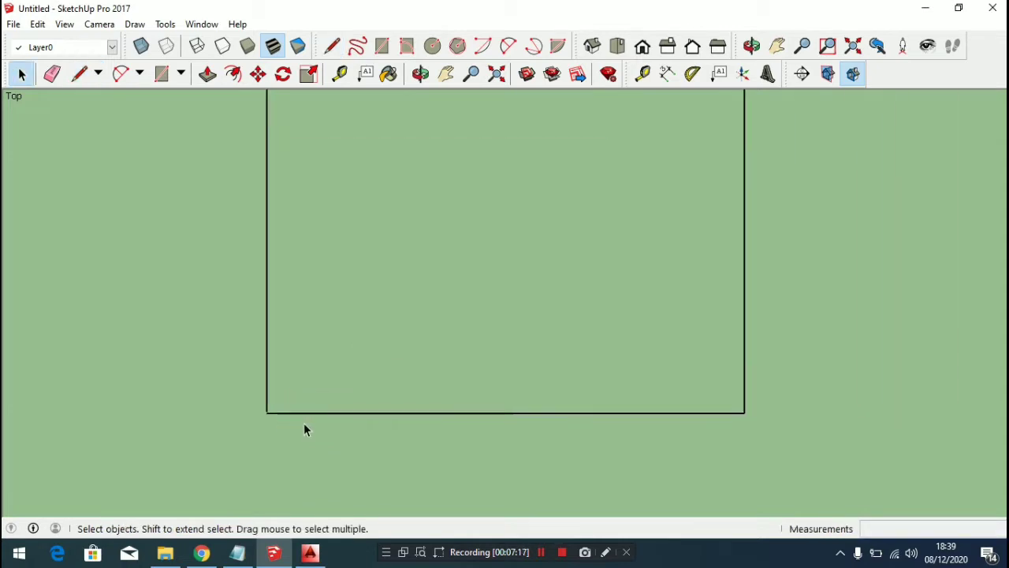
Erase the bottom line and redraw it from the lower-left corner along the red axis, about 5.88 m long, past the right side
key("e")
left_click(368, 411)
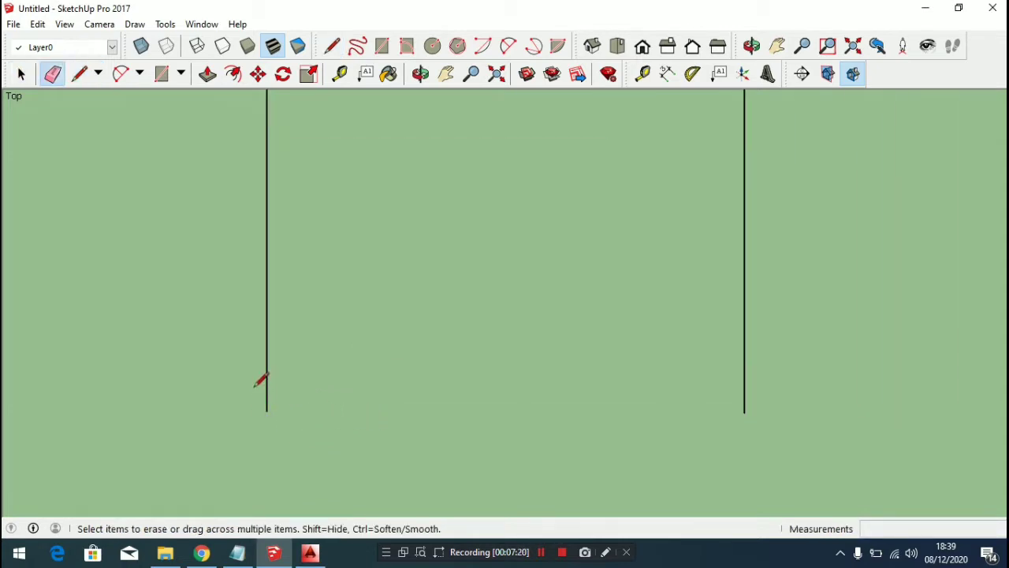
key("l")
left_click(266, 410)
left_click(827, 410)
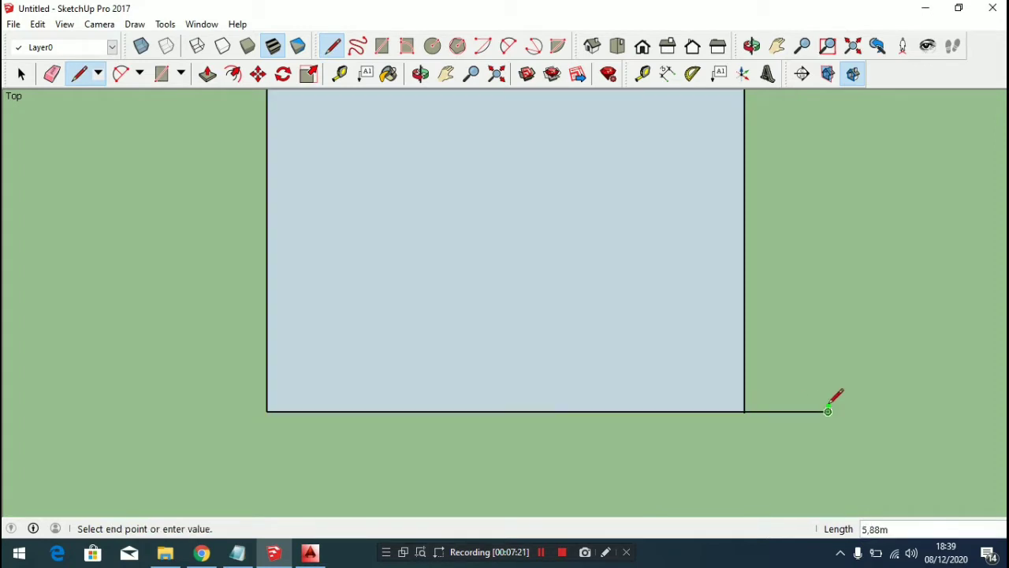
Erase the part of the bottom line that overhangs the rectangle's right side
key("space")
scroll(828, 411, "up", 3)
key("e")
left_click_drag(801, 418, 698, 418)
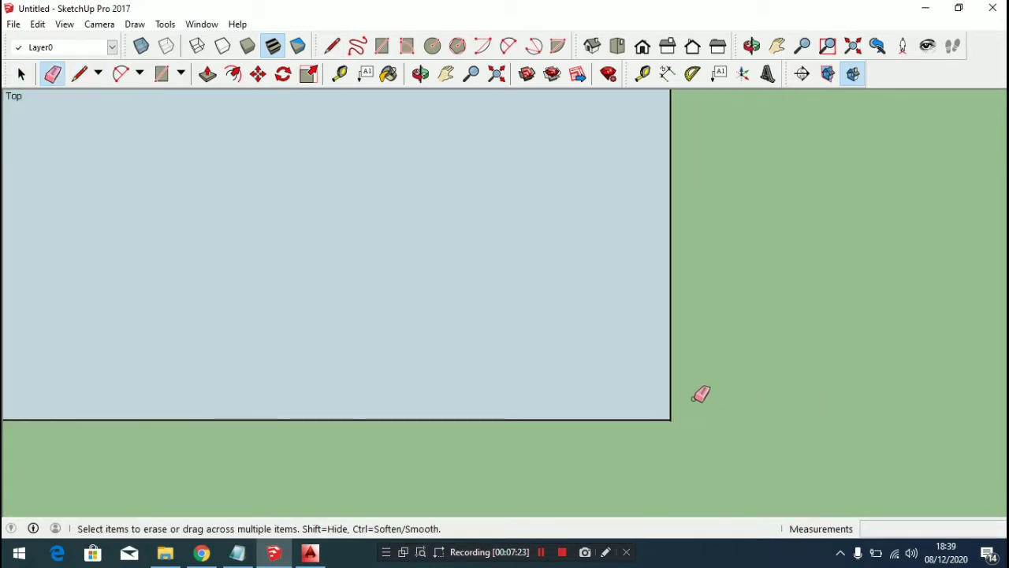
Window-select around the rectangle's lower-right corner to check for leftover line ends
key("space")
left_click_drag(612, 386, 716, 448)
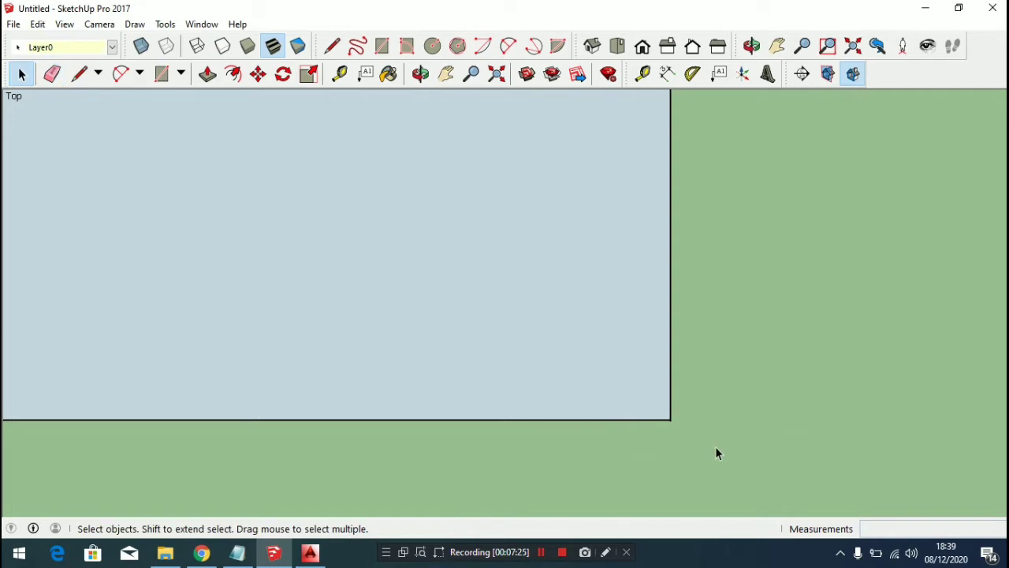
scroll(715, 447, "down", 3)
scroll(680, 389, "up", 3)
left_click_drag(658, 380, 751, 467)
scroll(608, 389, "down", 5)
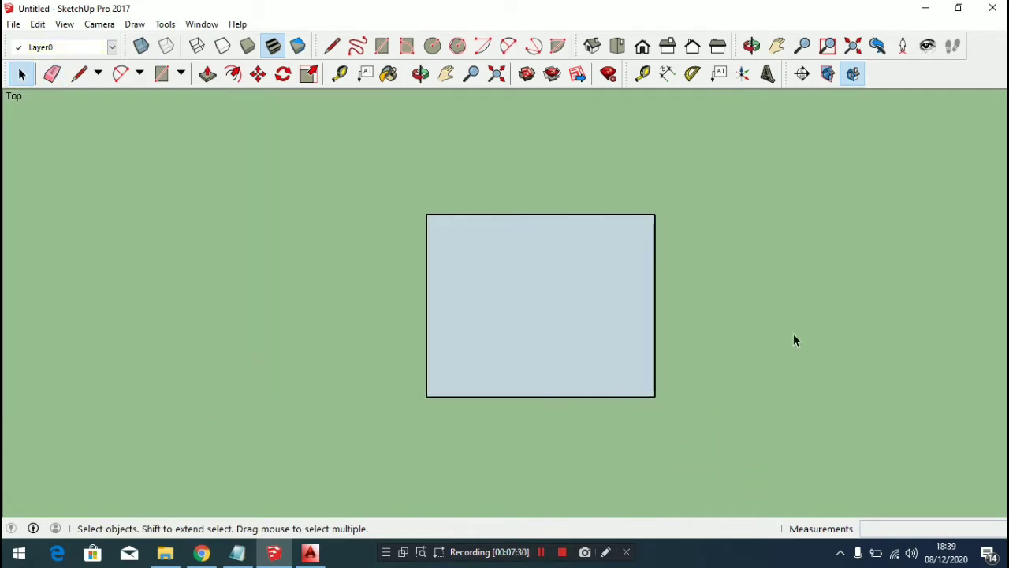
scroll(651, 252, "up", 2)
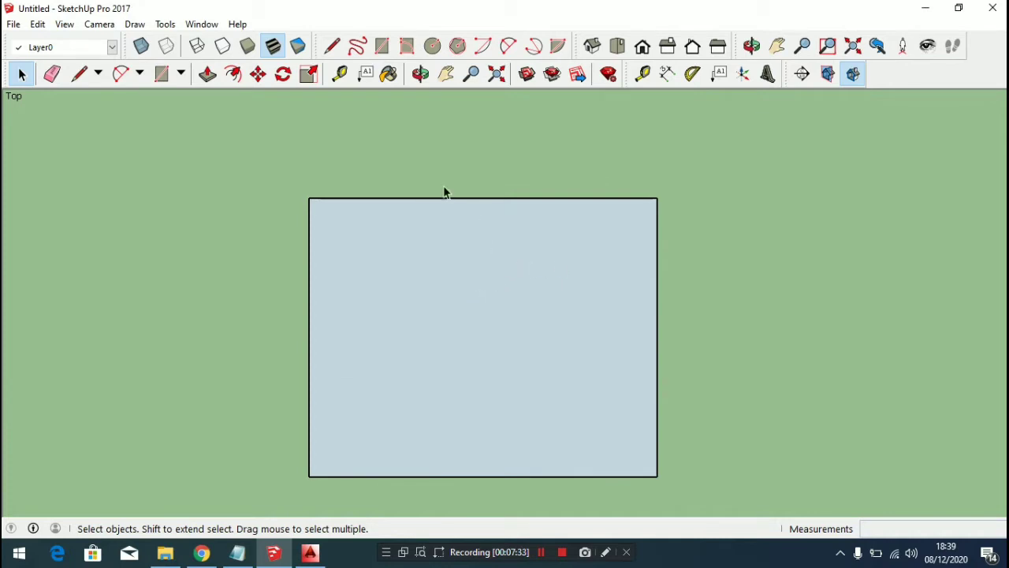
scroll(432, 268, "down", 2)
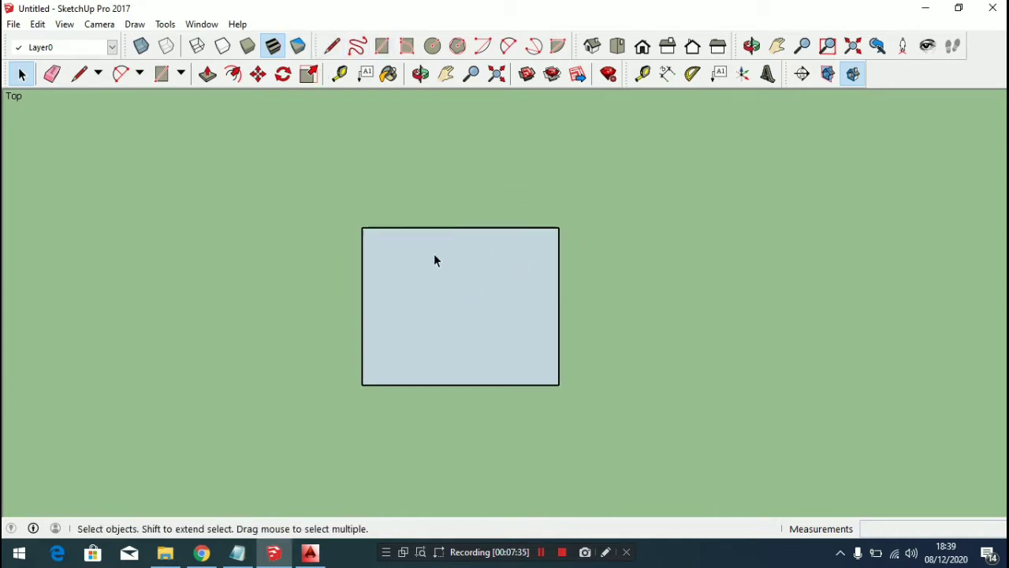
left_click(332, 47)
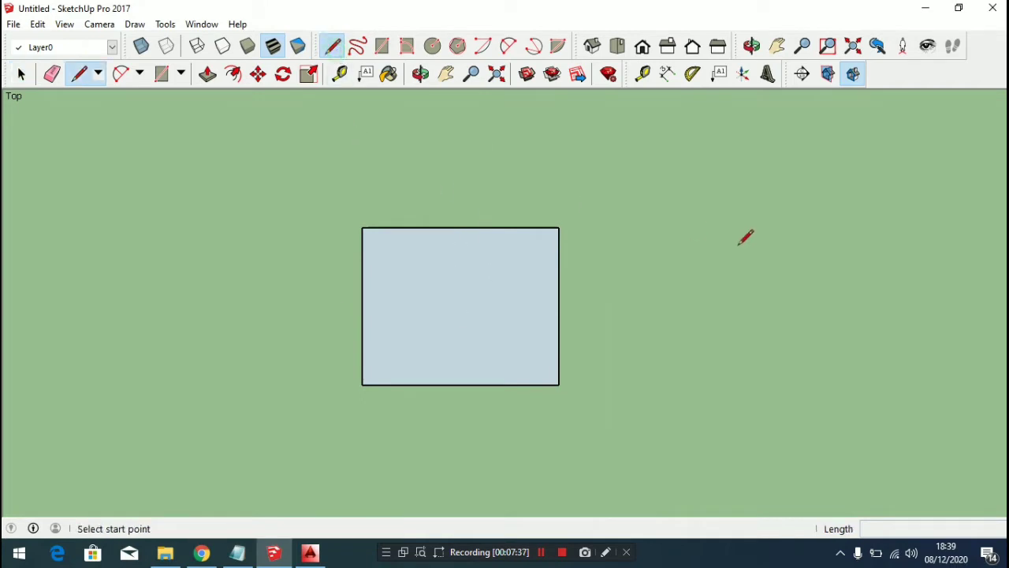
key("space")
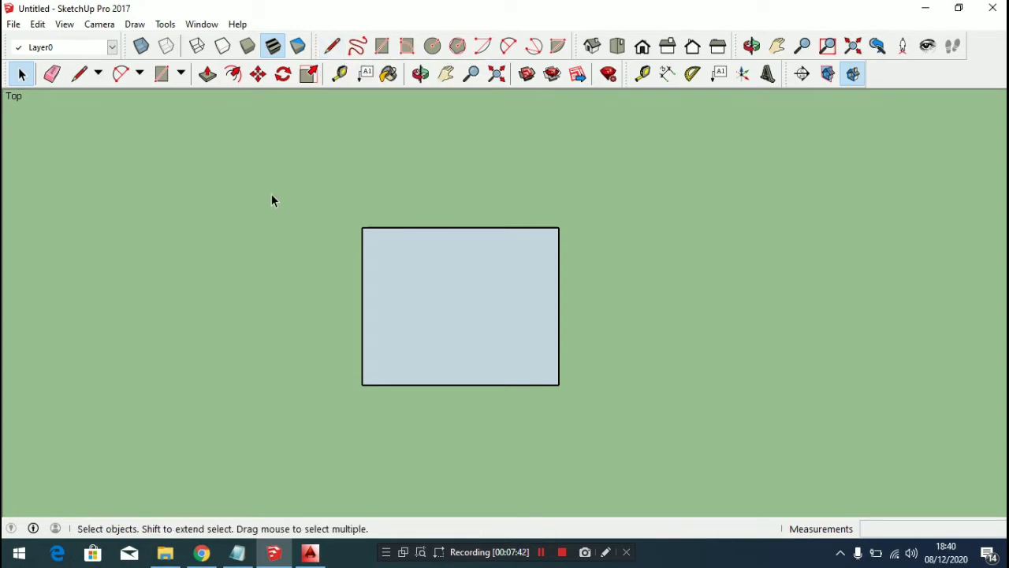
key("l")
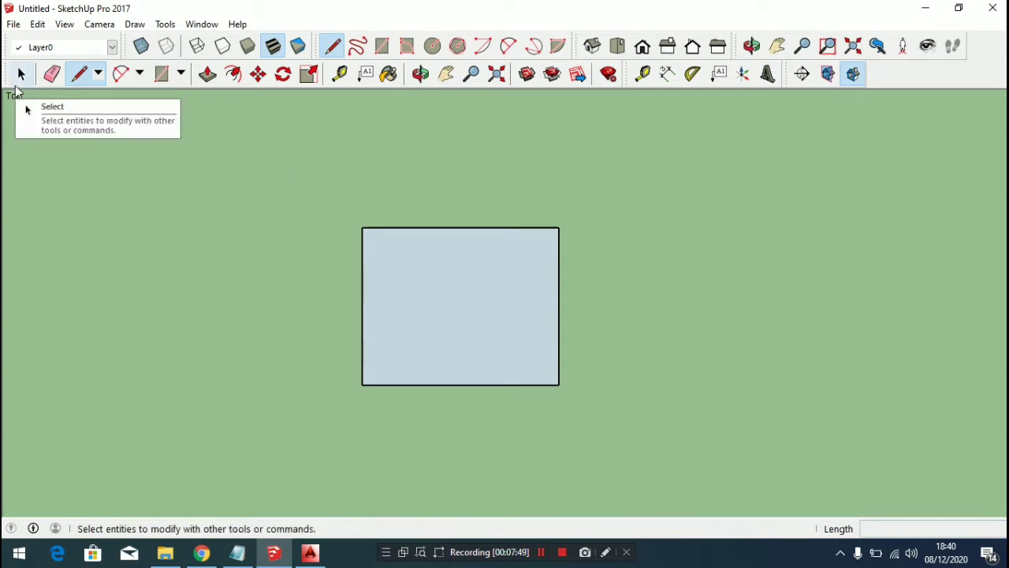
key("space")
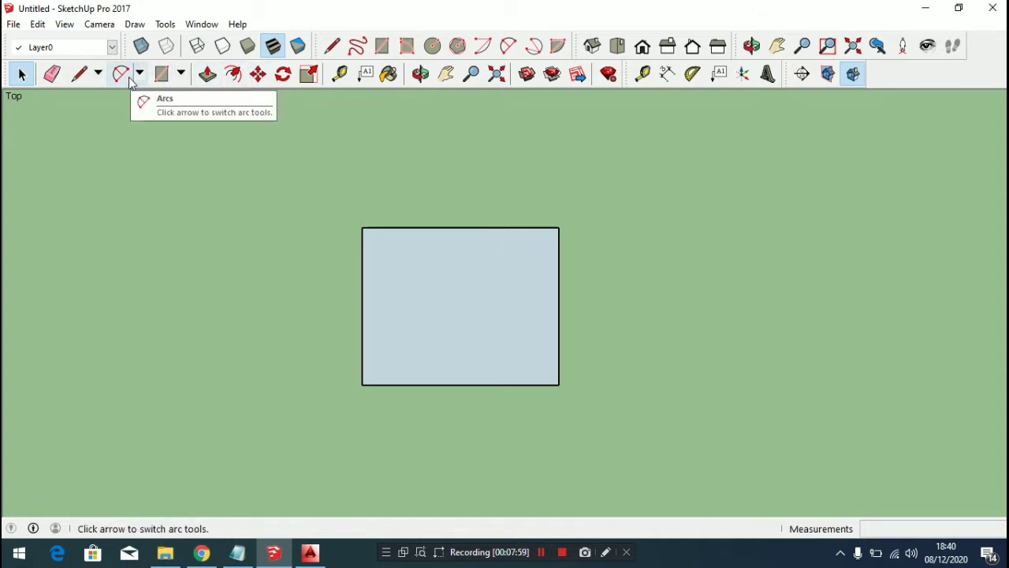
left_click(162, 73)
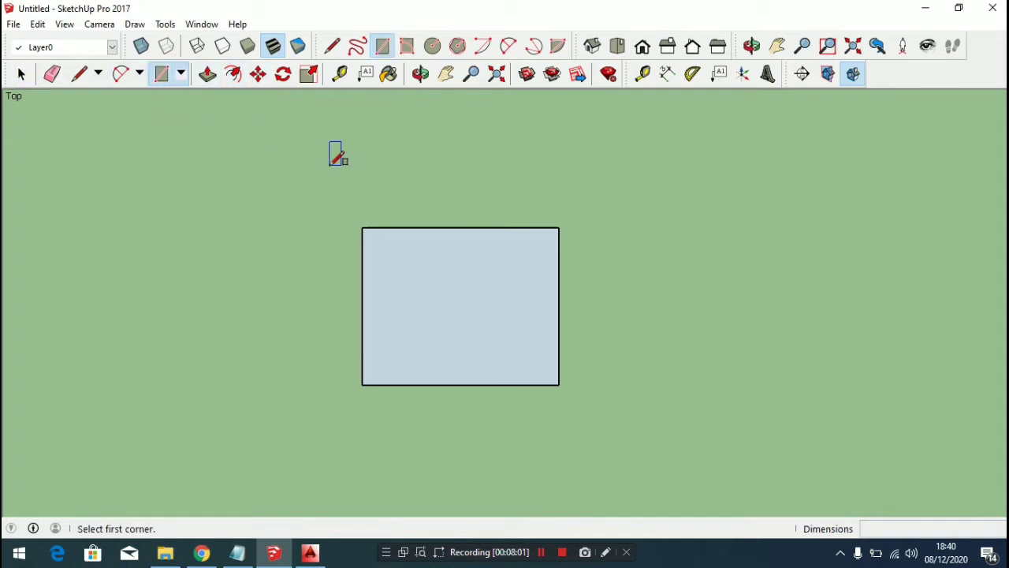
key("space")
key("r")
key("space")
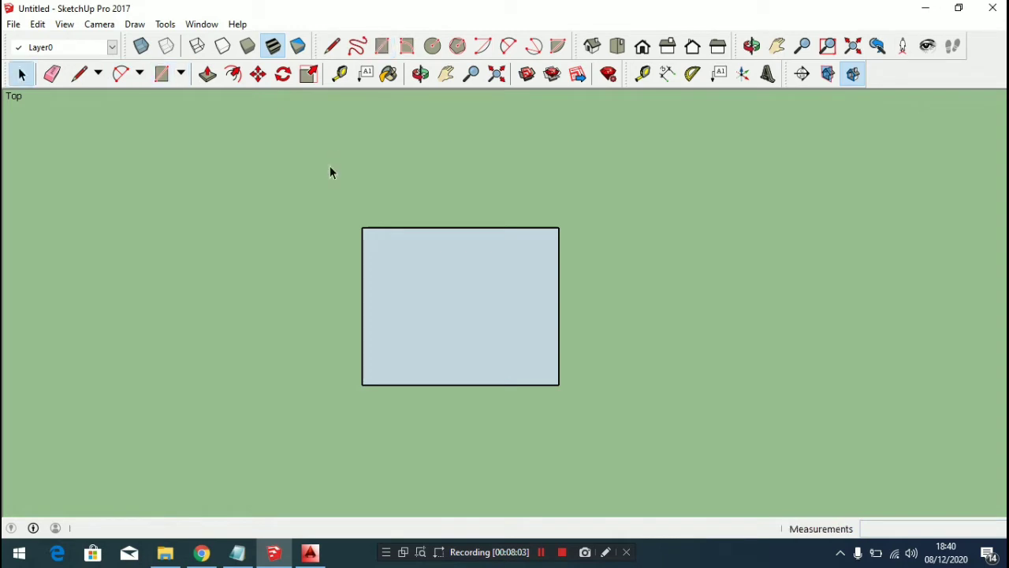
key("r")
key("space")
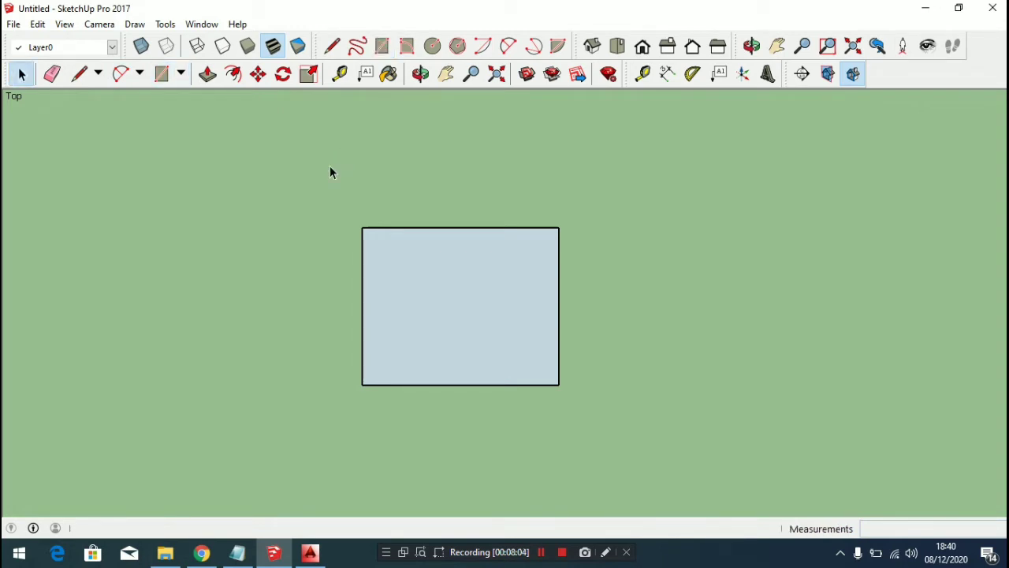
left_click(383, 45)
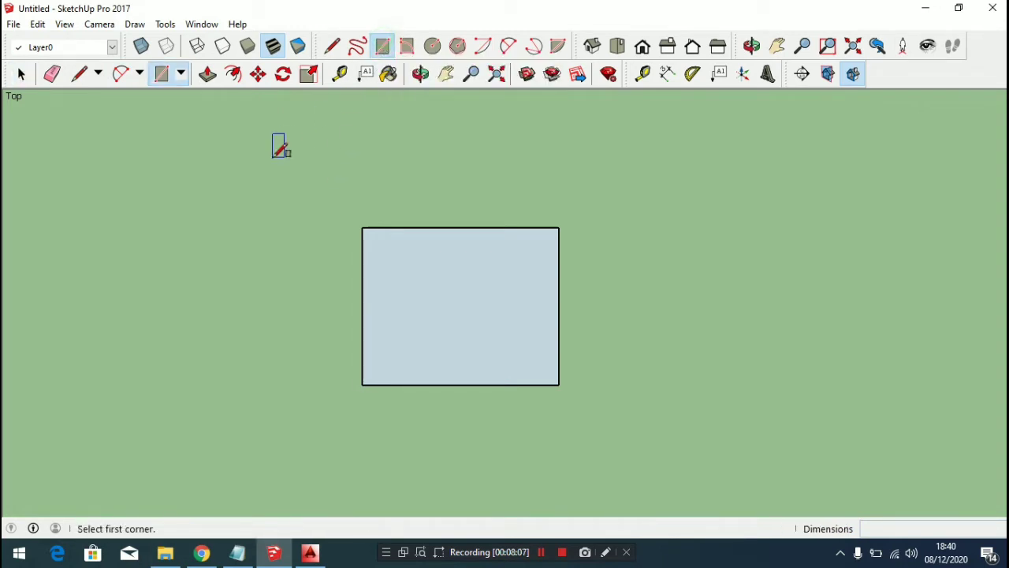
key("space")
scroll(303, 212, "down", 3)
scroll(491, 268, "up", 2)
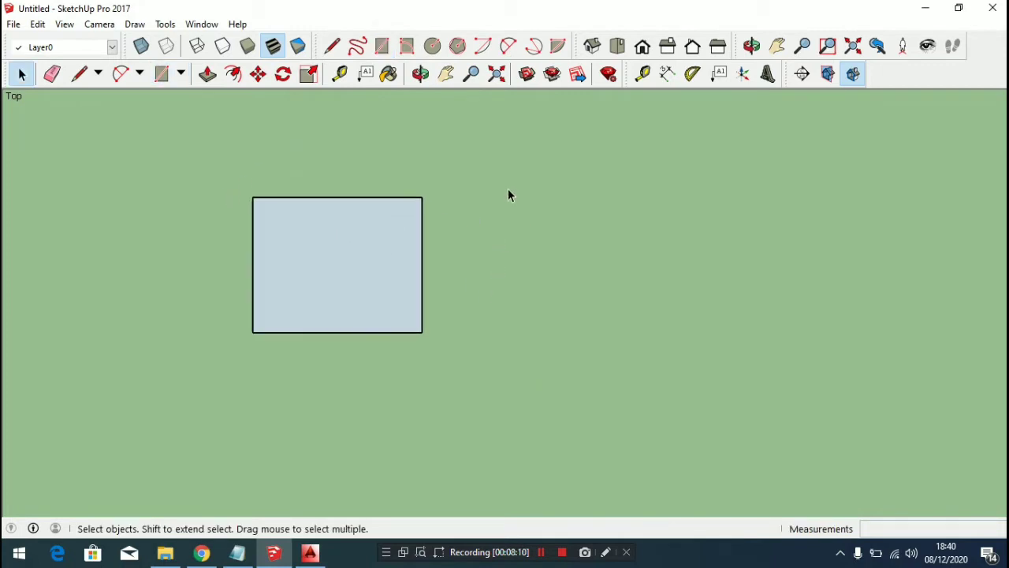
key("r")
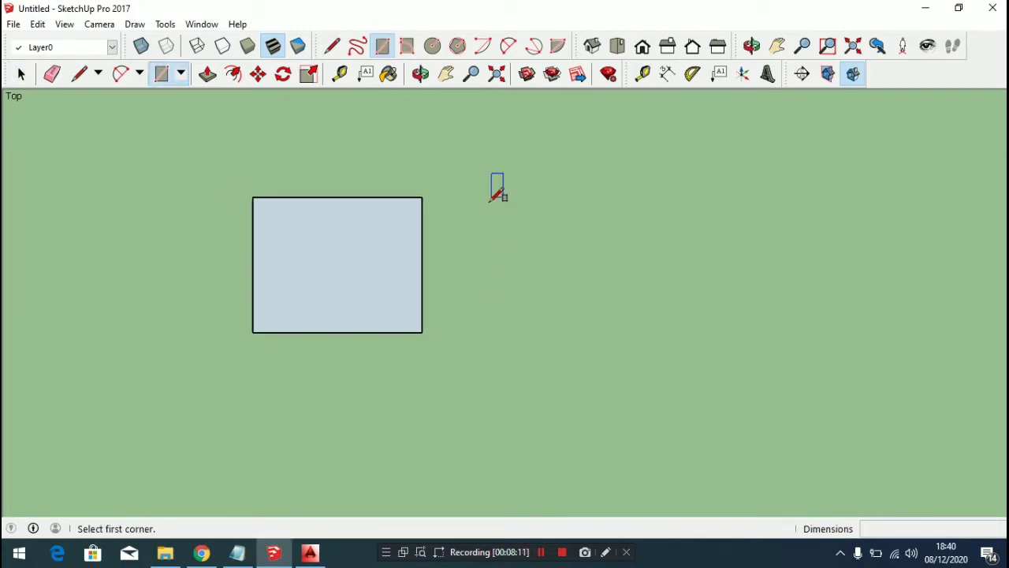
left_click(488, 202)
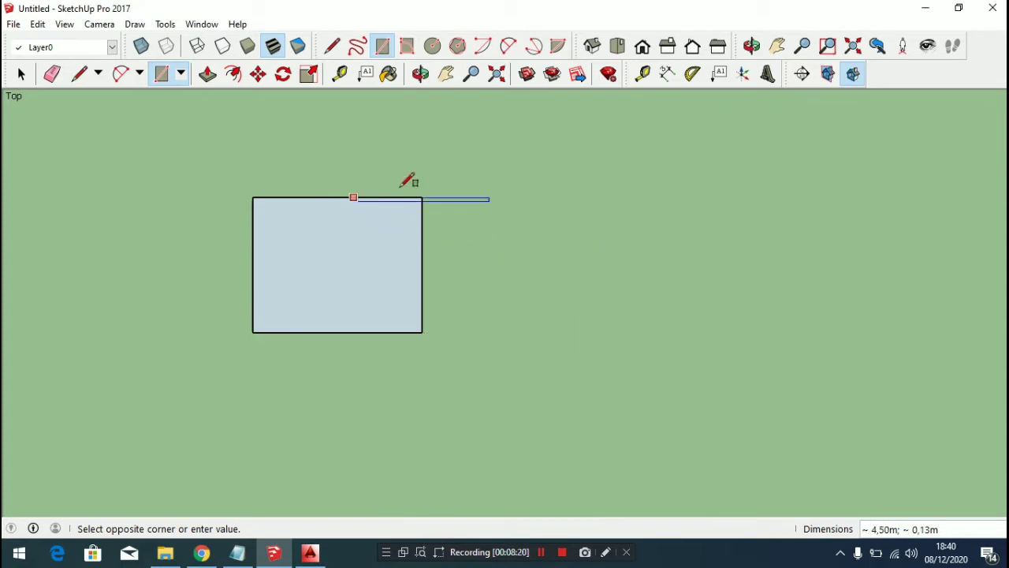
key("space")
left_click(422, 196)
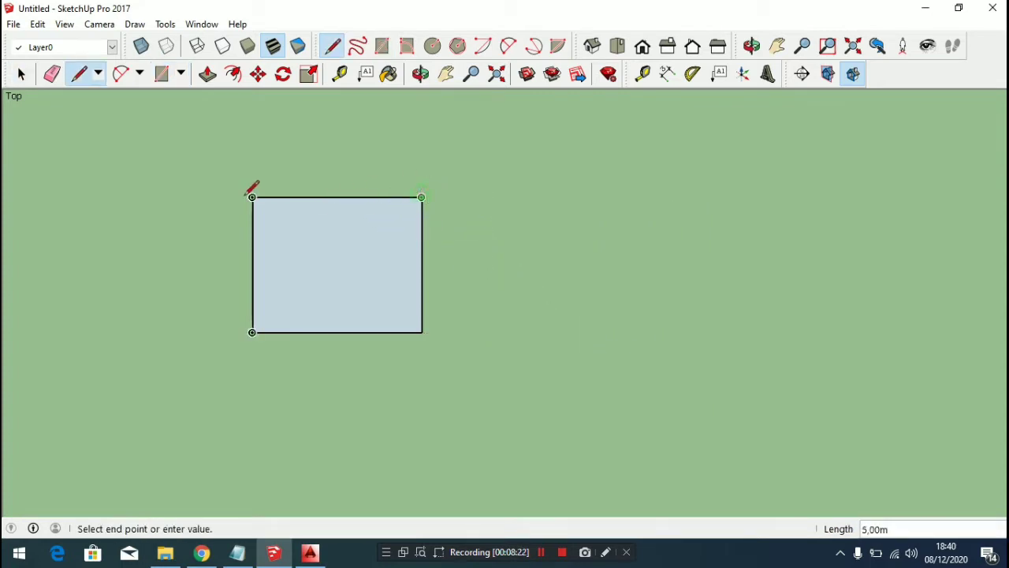
key("space")
Try to draw a second rectangle beside the first, level with its top edge, entering the dimensions as 5,4, and undo it
key("r")
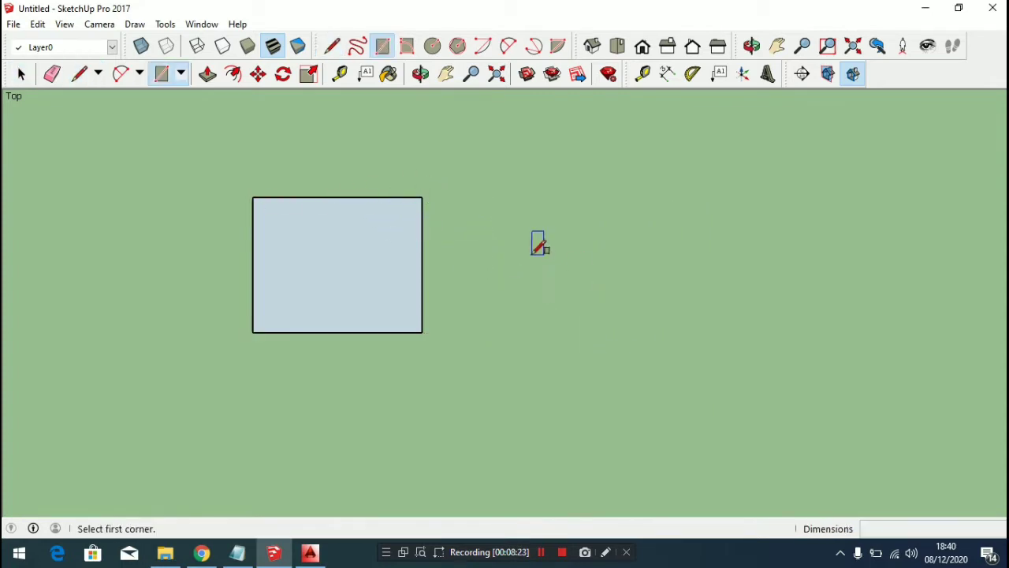
left_click(529, 197)
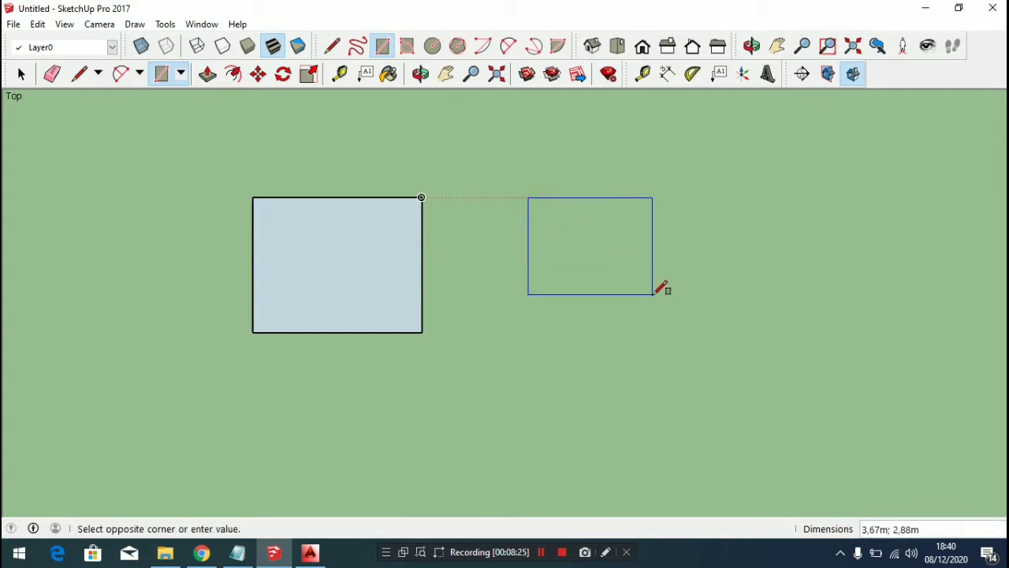
type("5,4")
key("Return")
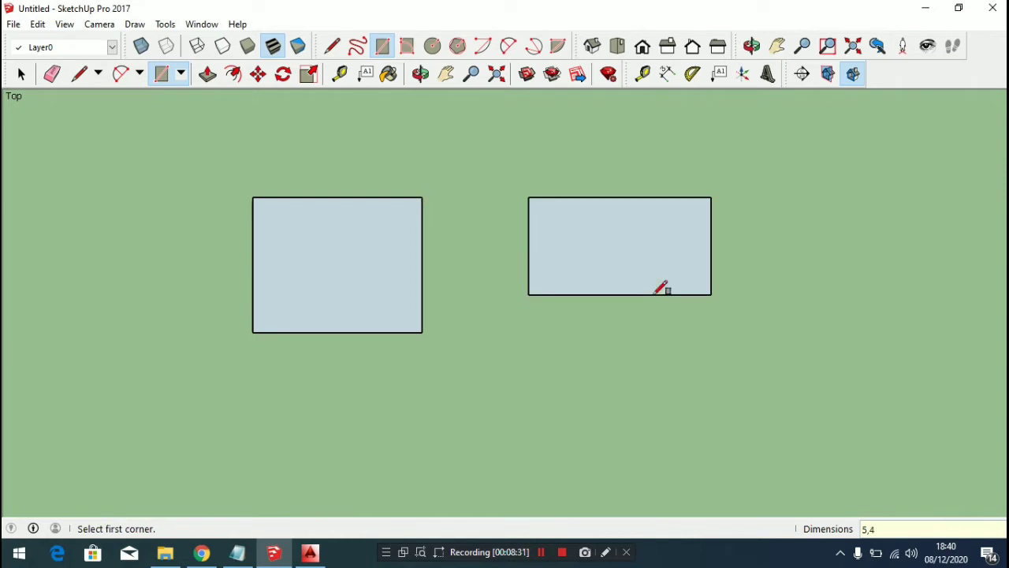
key("ctrl+z")
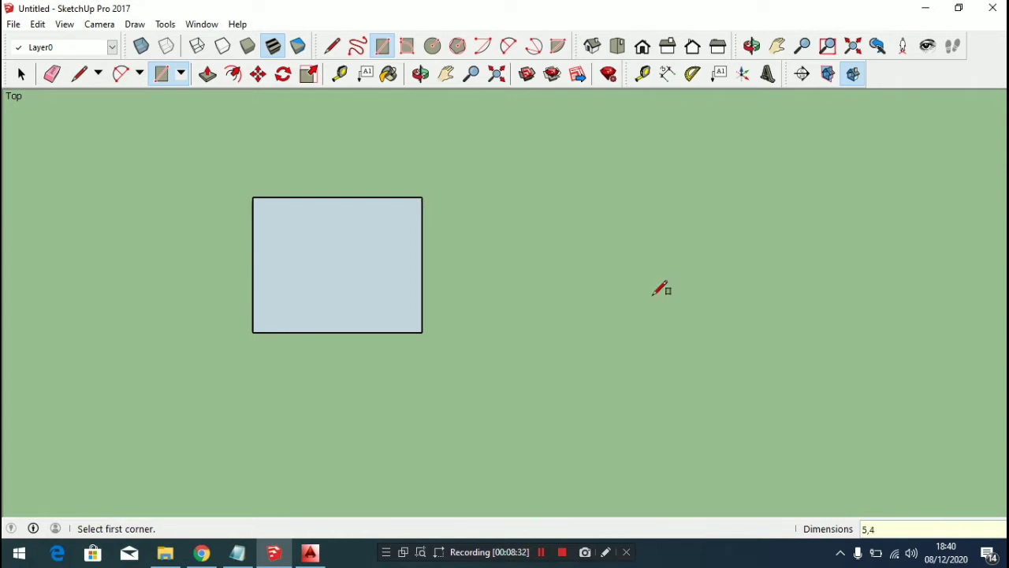
Draw a second rectangle with dimensions 5;4 beside the first one, its upper corner level with the first one's top edge
left_click(528, 197)
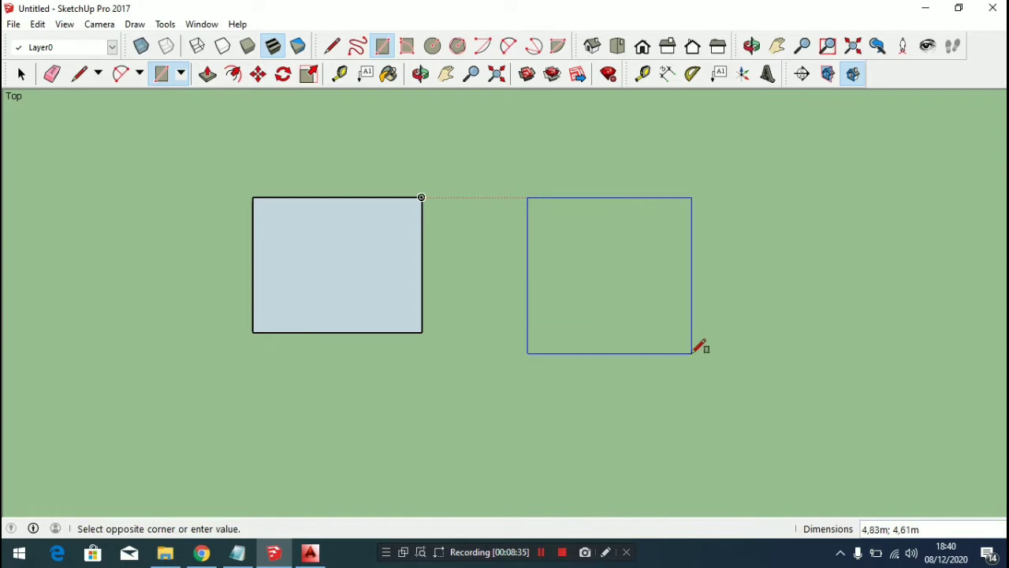
type("5;4")
key("Return")
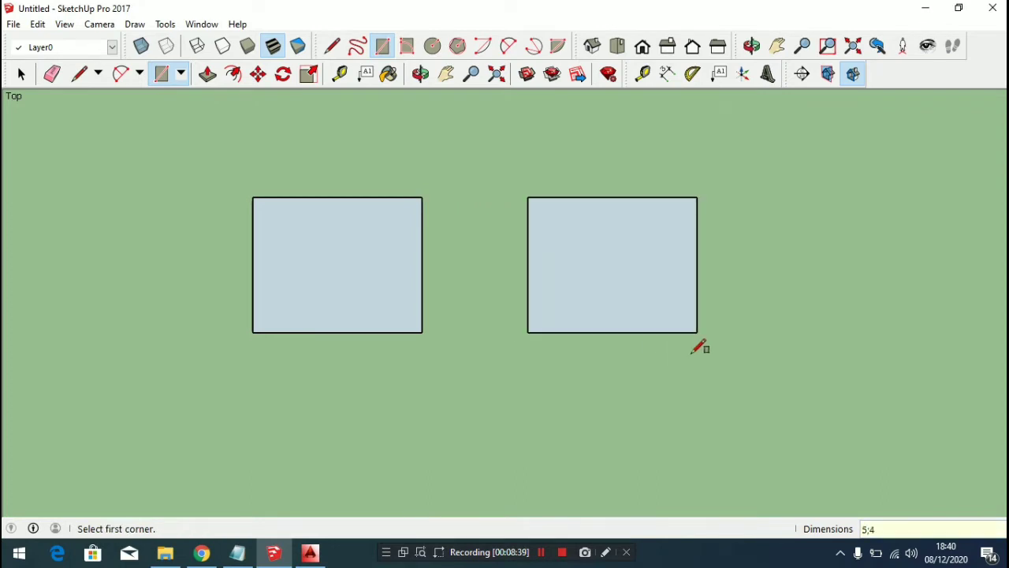
key("space")
Draw a third rectangle with dimensions 5;4 beyond the second one, level with the other two
scroll(544, 250, "down", 1)
scroll(573, 236, "up", 1)
scroll(398, 260, "down", 2)
key("r")
left_click(610, 227)
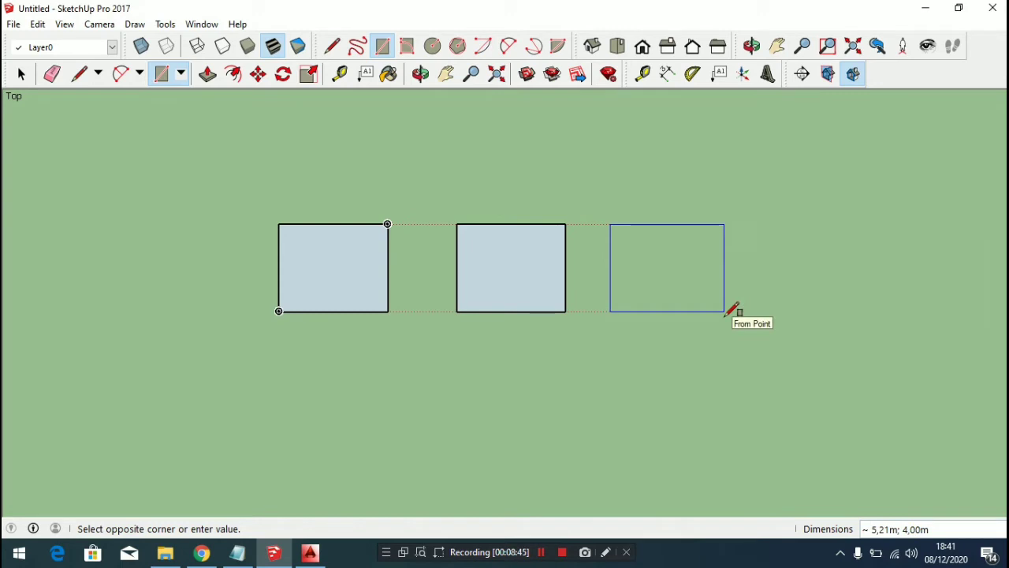
type("5;4")
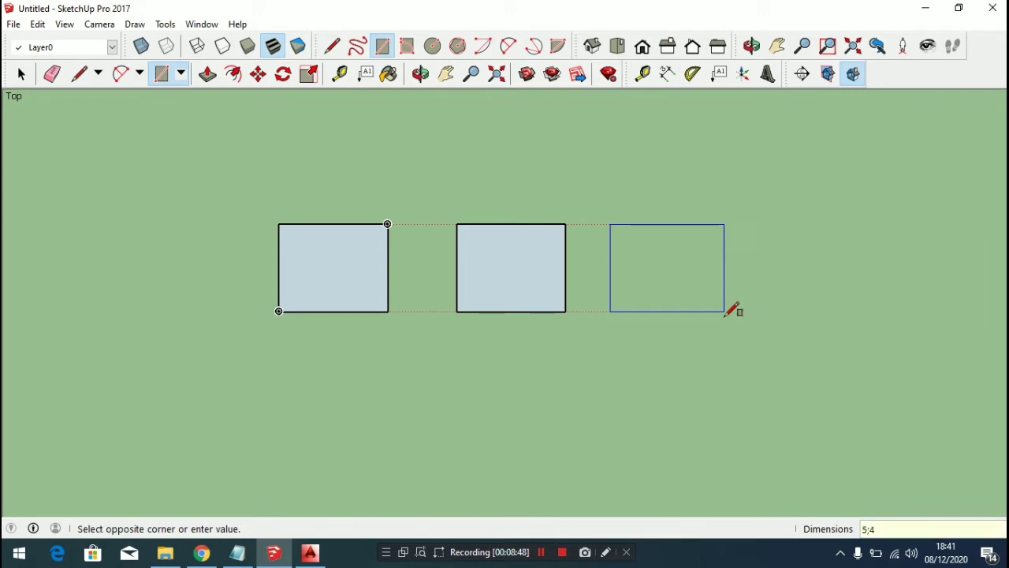
key("Return")
key("space")
Select the second and third rectangles together, delete them and undo the deletion
key("shift+z")
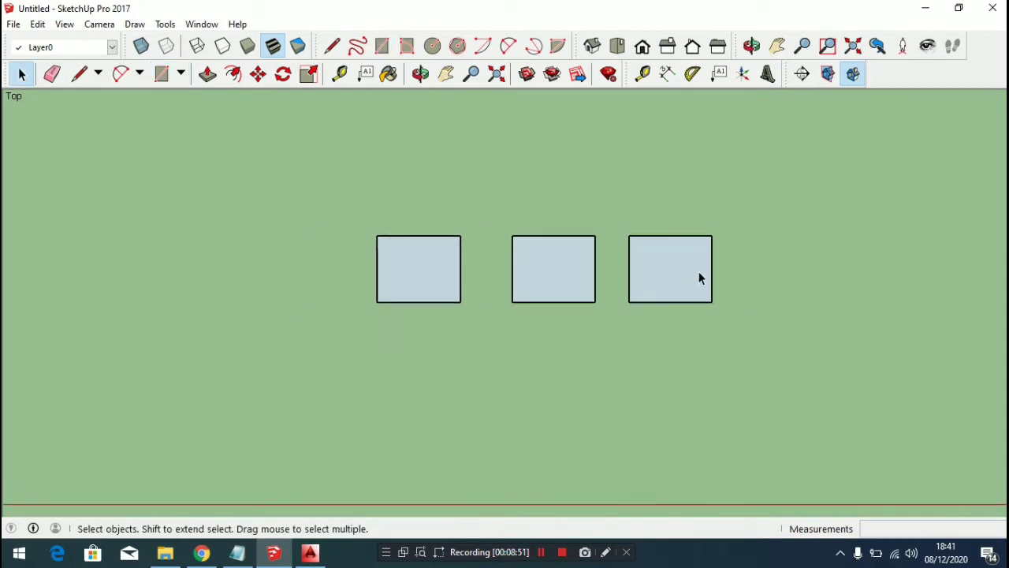
left_click_drag(771, 203, 400, 365)
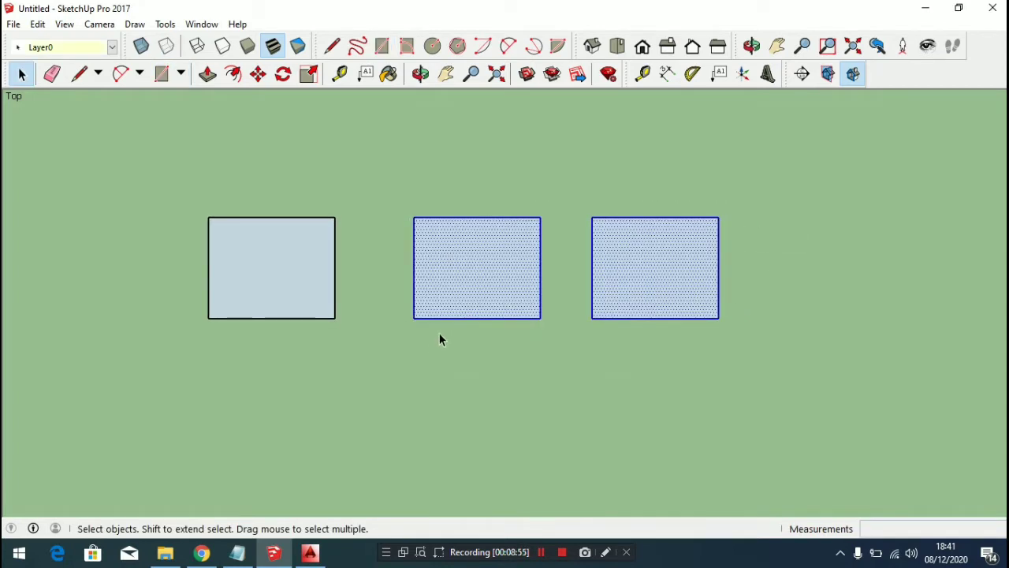
key("Delete")
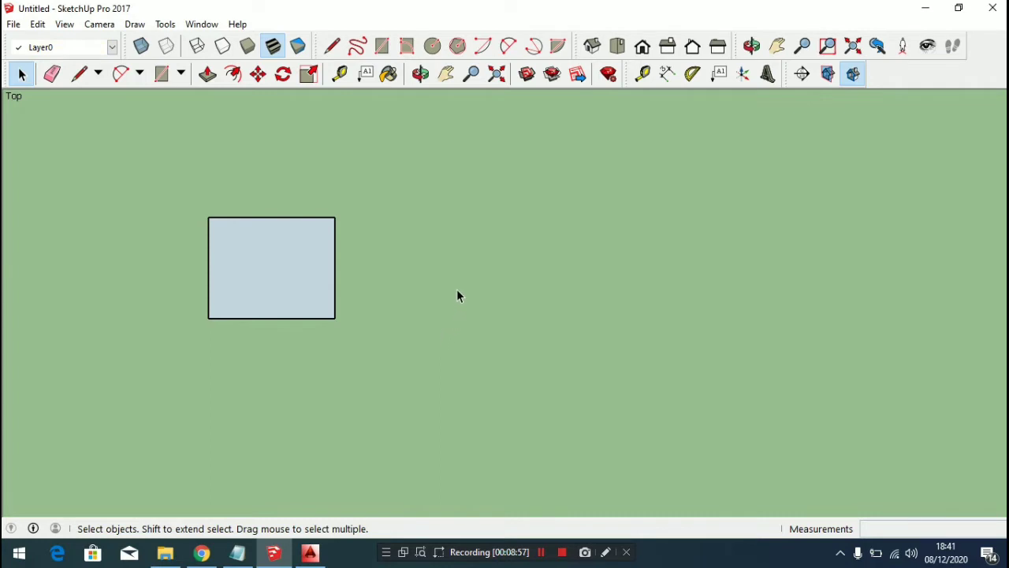
key("ctrl+z")
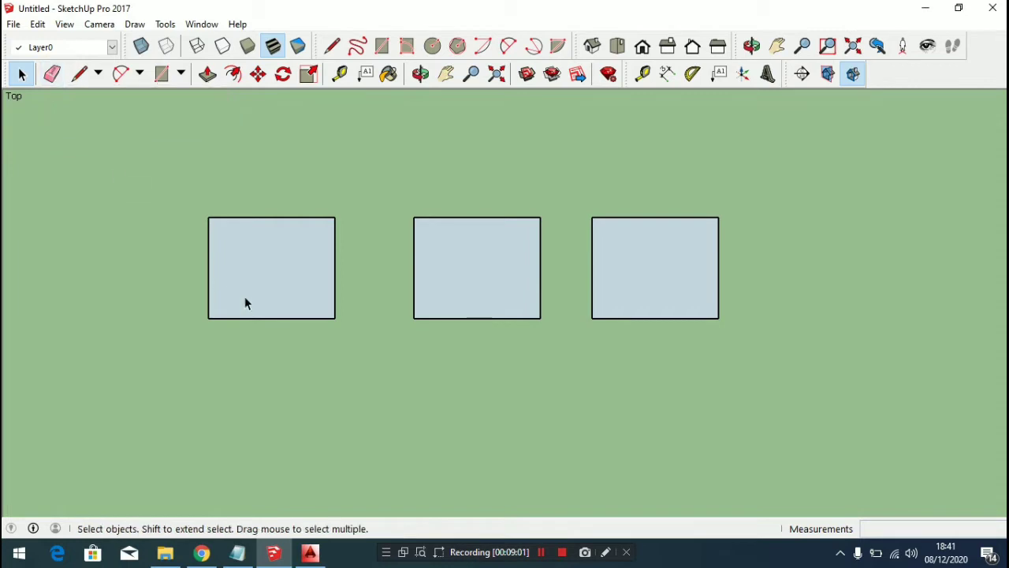
Erase the second and third rectangles with the Eraser tool, keeping only the first one
key("e")
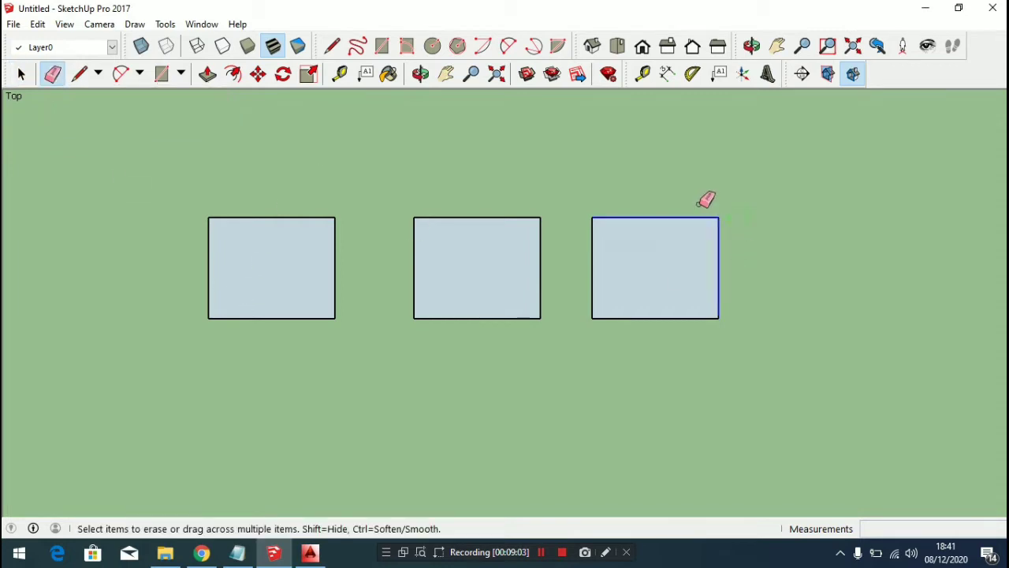
mouse_move(640, 325)
left_mouse_down()
mouse_move(512, 303)
mouse_move(552, 251)
mouse_move(439, 292)
mouse_move(430, 316)
mouse_move(467, 327)
left_mouse_up()
key("space")
Select only the remaining rectangle's face, without its edges
scroll(841, 249, "down", 6)
scroll(551, 258, "up", 9)
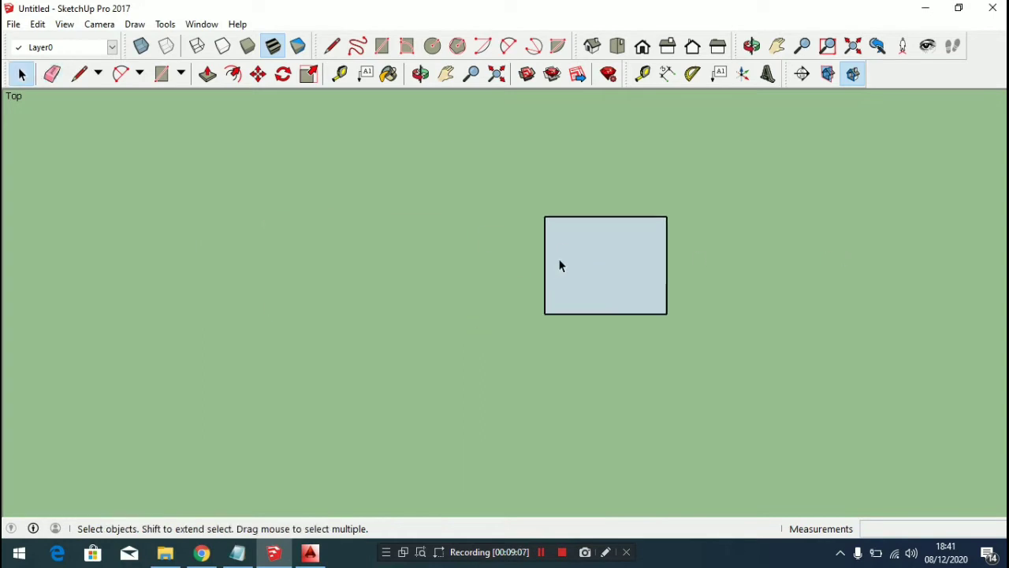
scroll(473, 267, "down", 5)
scroll(490, 273, "up", 4)
scroll(588, 295, "down", 3)
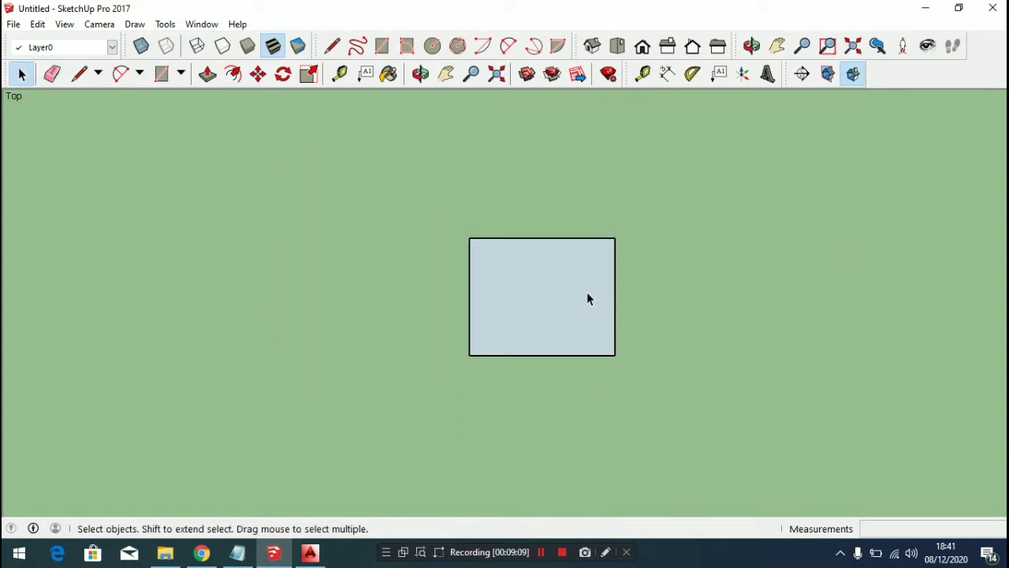
scroll(593, 300, "up", 3)
left_click(554, 308)
scroll(554, 314, "down", 3)
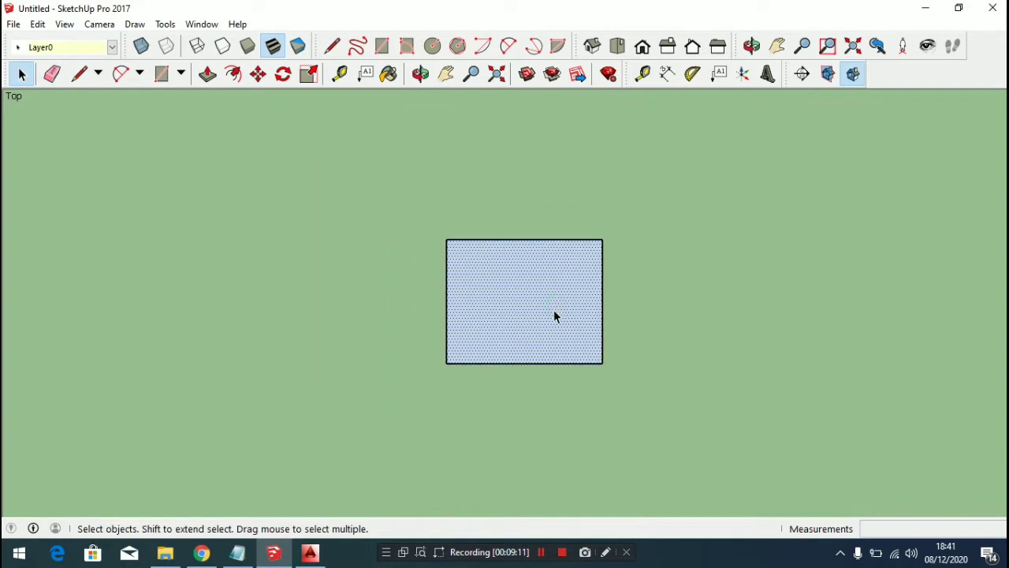
scroll(555, 311, "up", 1)
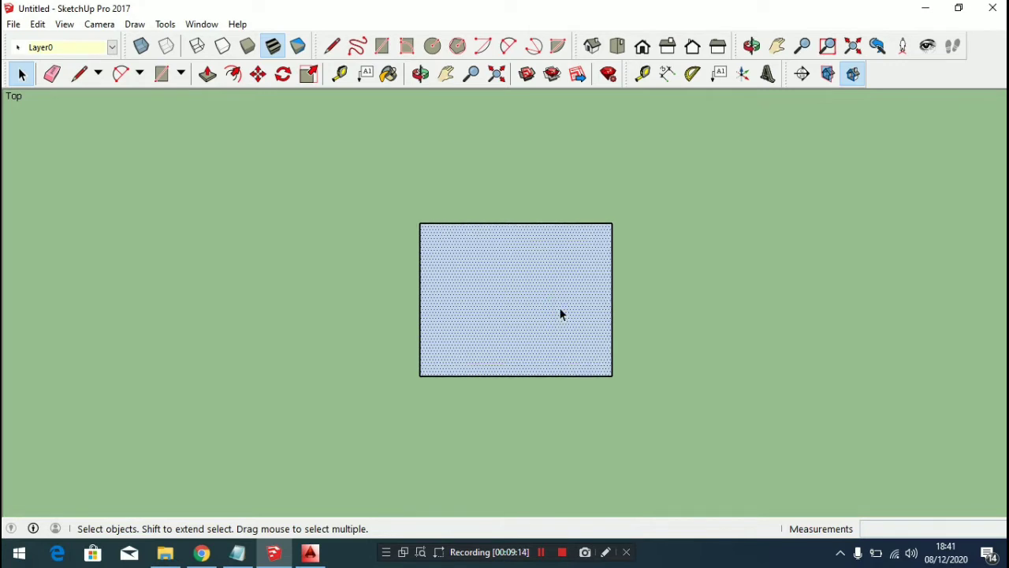
scroll(400, 281, "up", 2)
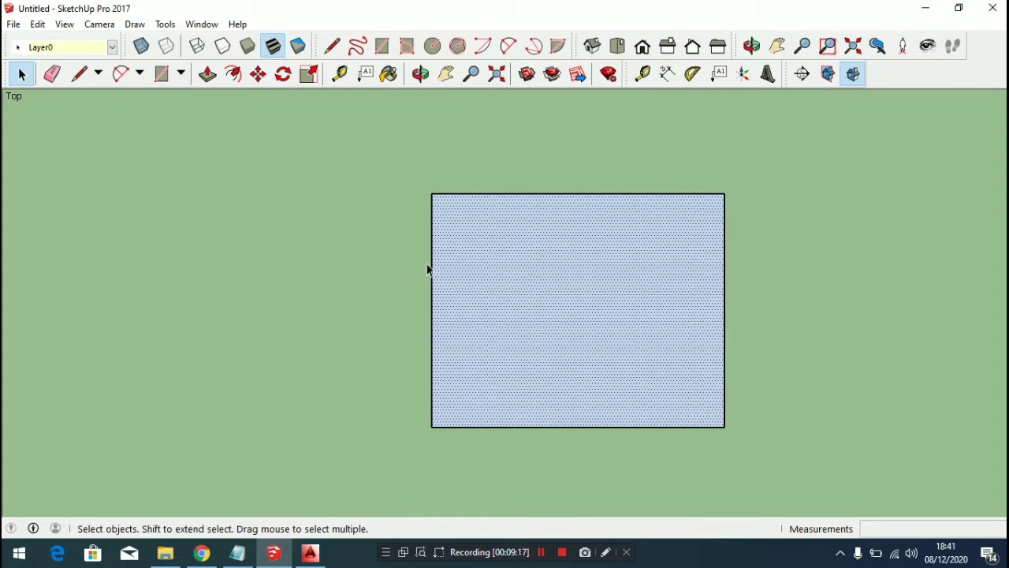
Select the rectangle's left, top, right and bottom edges one at a time to check that each is a separate entity
left_click(432, 267)
left_click(491, 194)
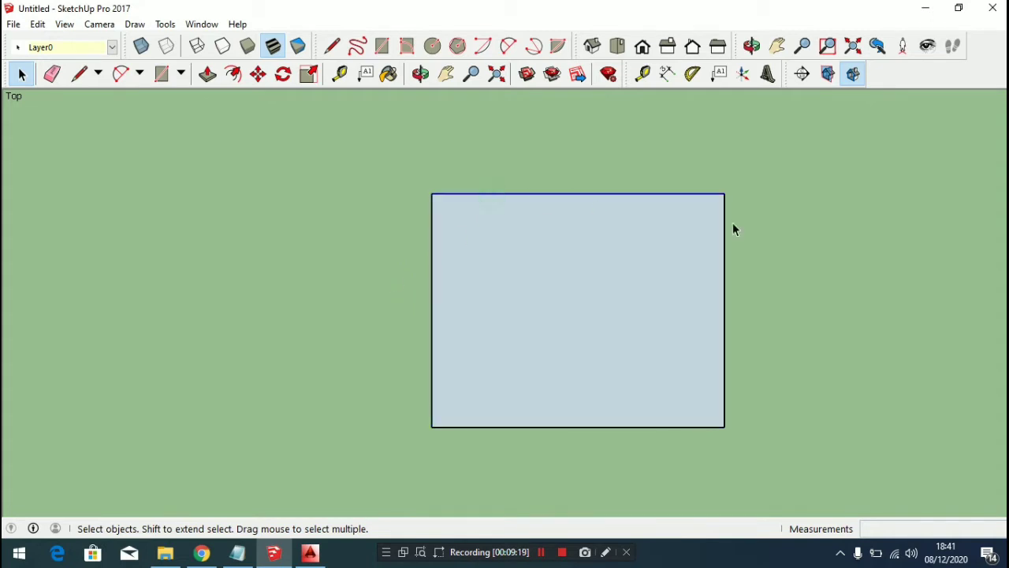
left_click(724, 245)
left_click(672, 427)
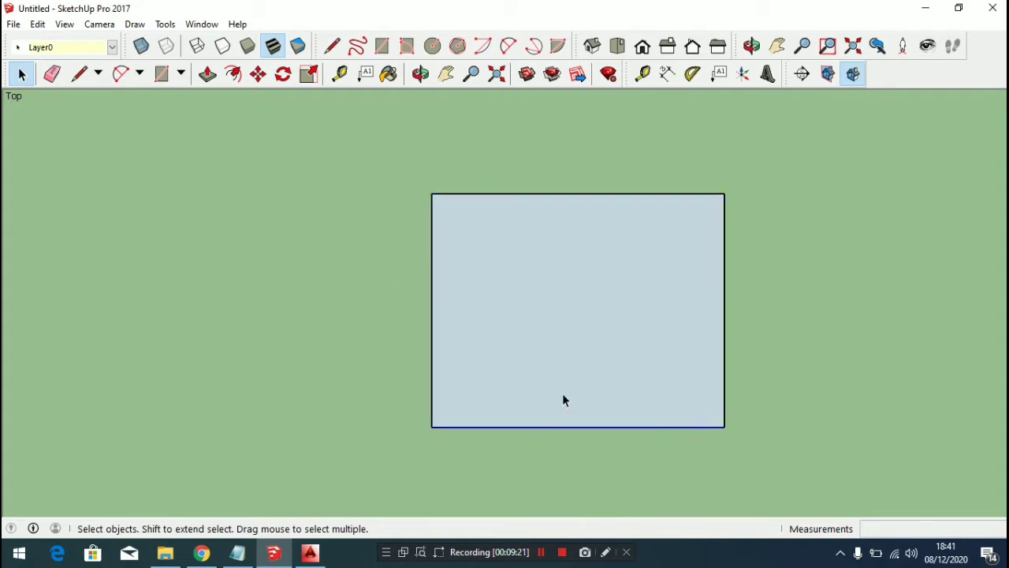
left_click(432, 272)
left_click(502, 195)
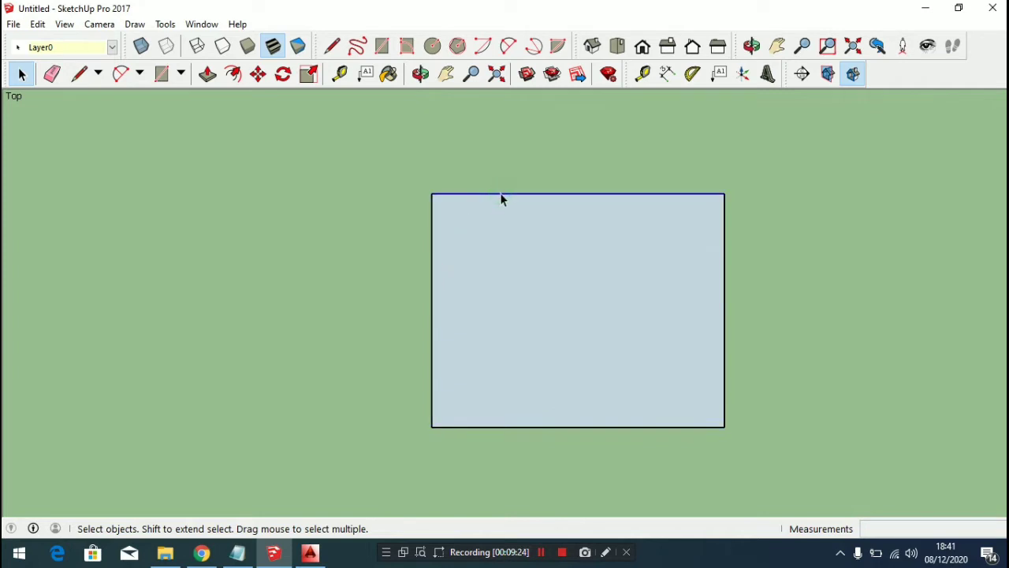
Select the rectangle's face together with its edges, view the commands available for the selection, and clear the selection
double_click(496, 286)
right_click(497, 285)
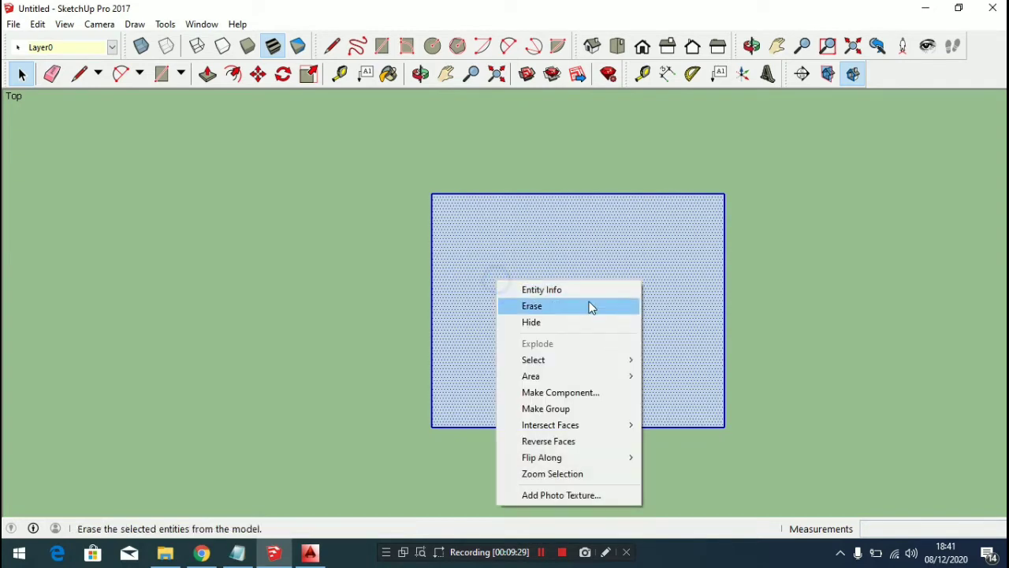
left_click(515, 149)
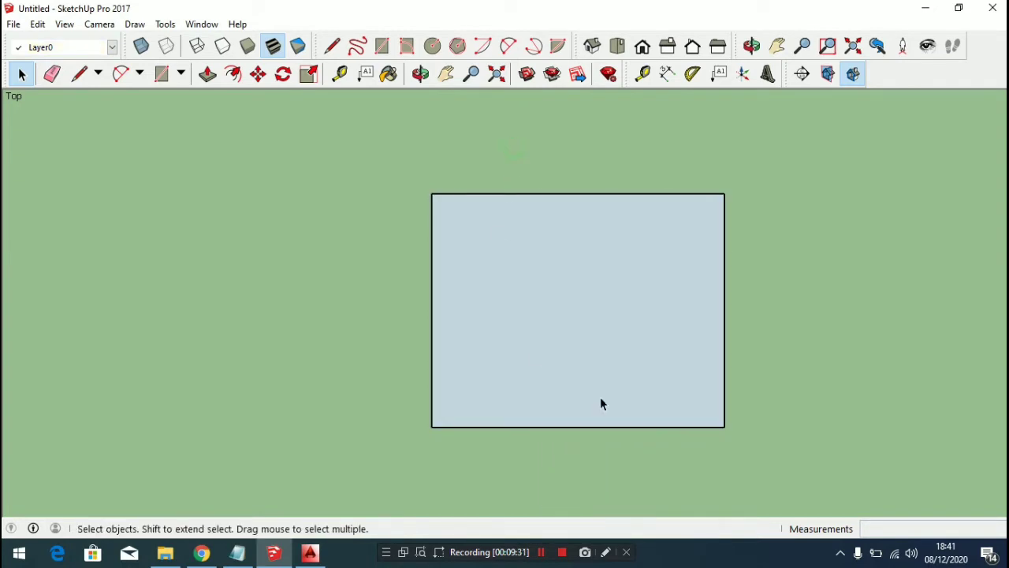
Select the rectangle's face with its edges, directly and with a selection window around it, and clear each selection
double_click(599, 283)
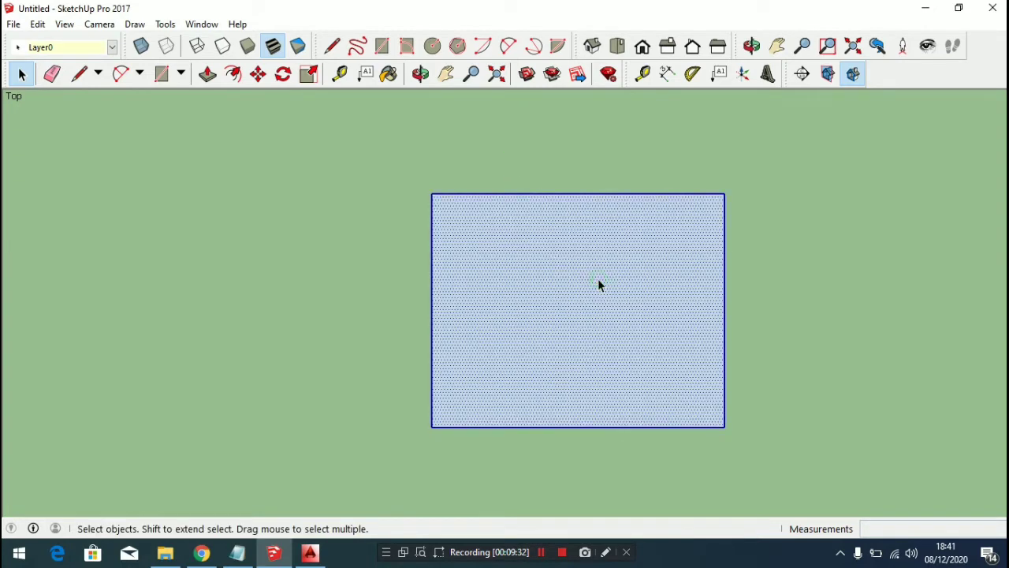
left_click(797, 350)
left_click_drag(801, 160, 341, 469)
left_click(750, 236)
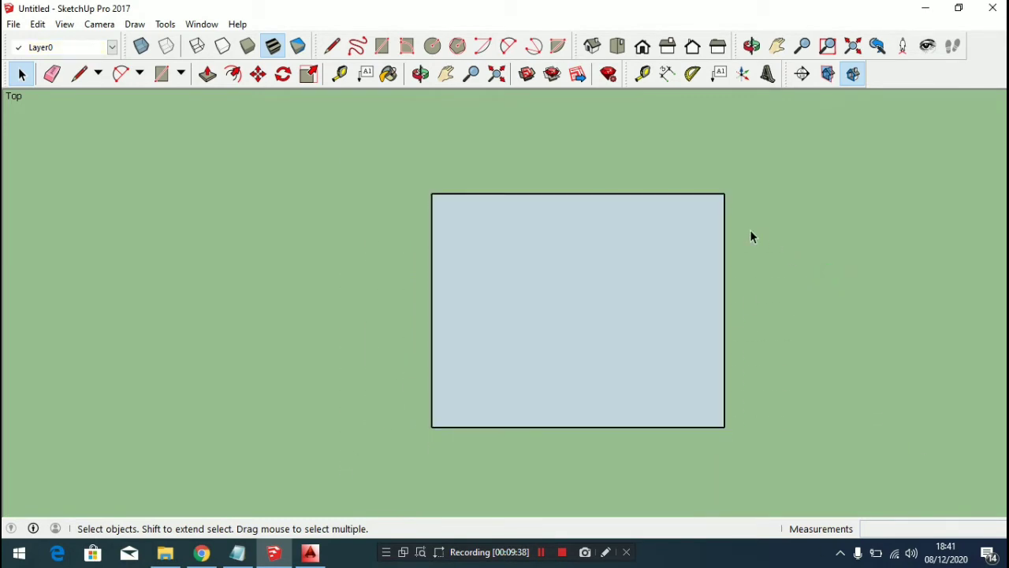
Select the rectangle's four edges one after another together with its face, and make the selection a group
left_click(725, 213)
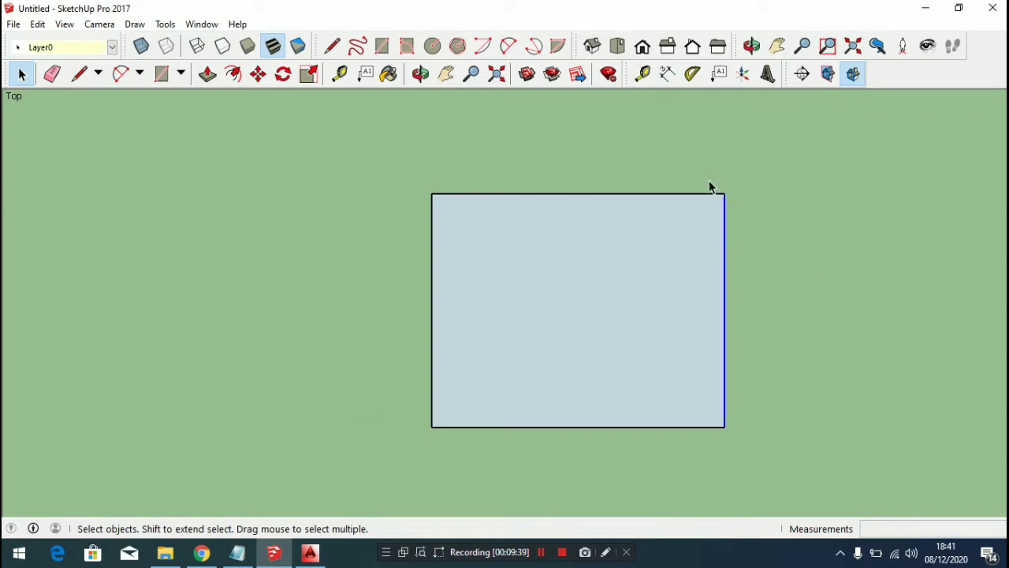
left_click(691, 194, "shift")
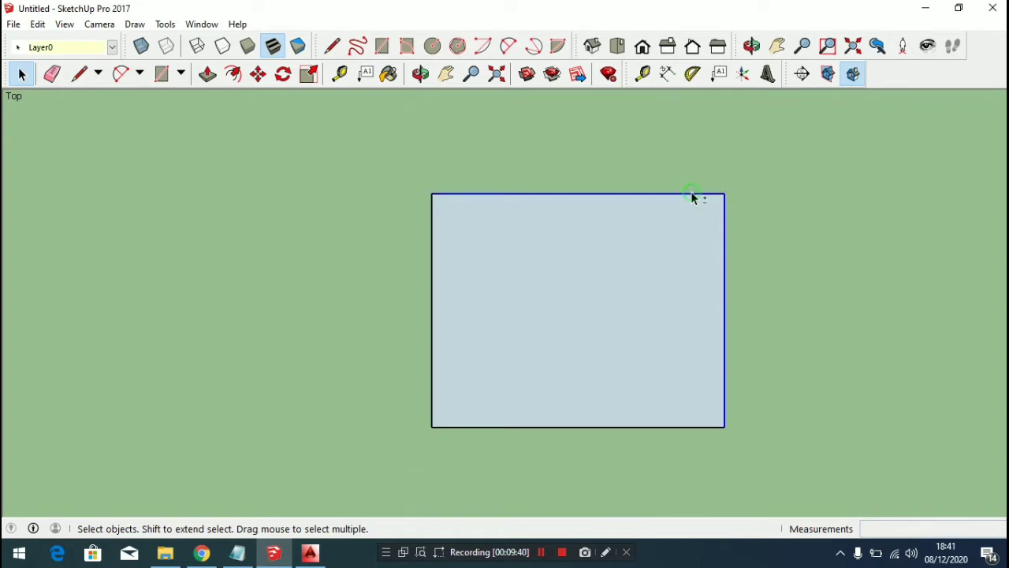
left_click(432, 257, "shift")
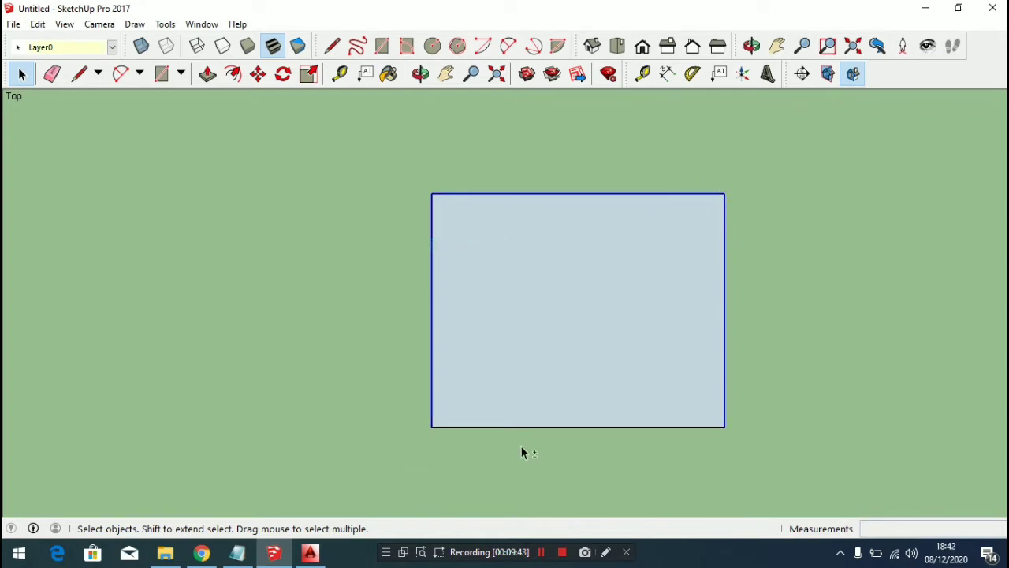
left_click(524, 426, "shift")
left_click(523, 425, "shift")
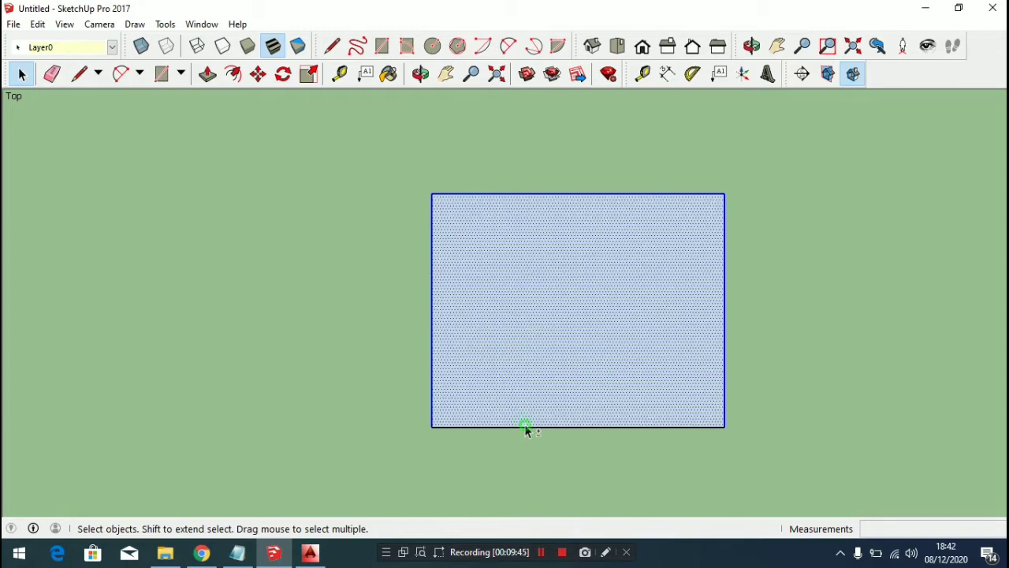
left_click(526, 427, "shift")
left_click(527, 349, "shift")
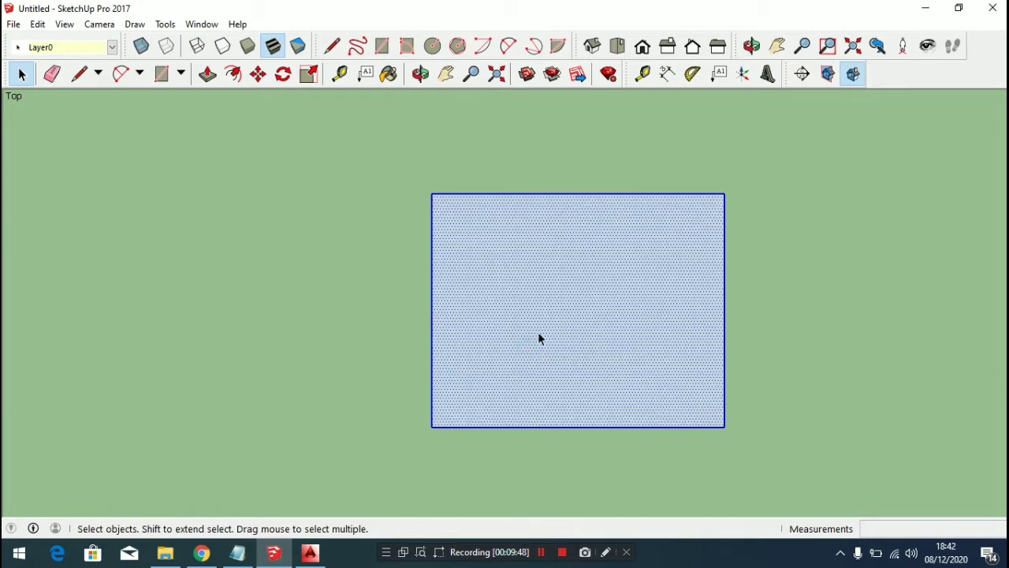
right_click(586, 281)
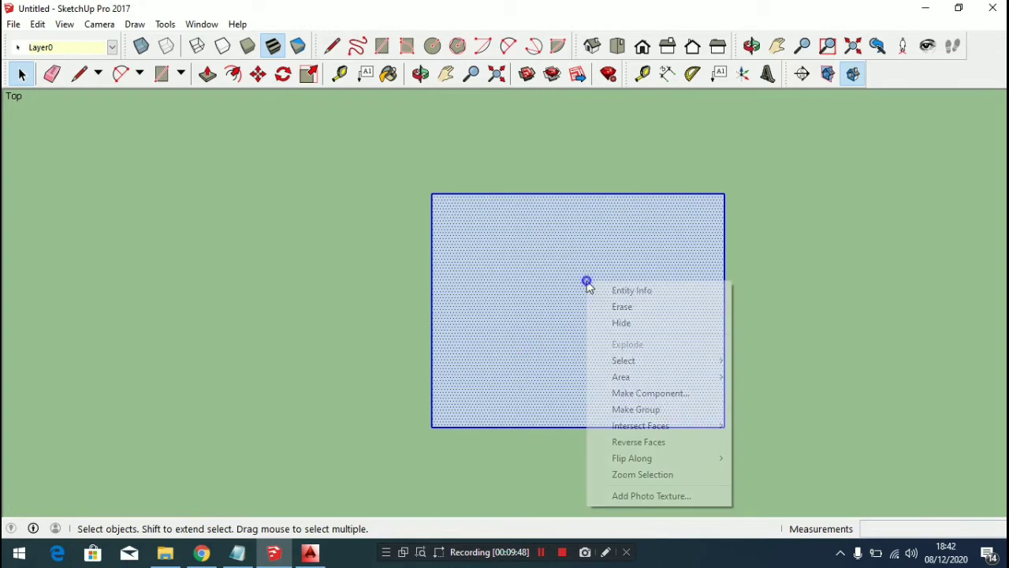
left_click(631, 410)
scroll(548, 281, "down", 2)
scroll(596, 288, "up", 3)
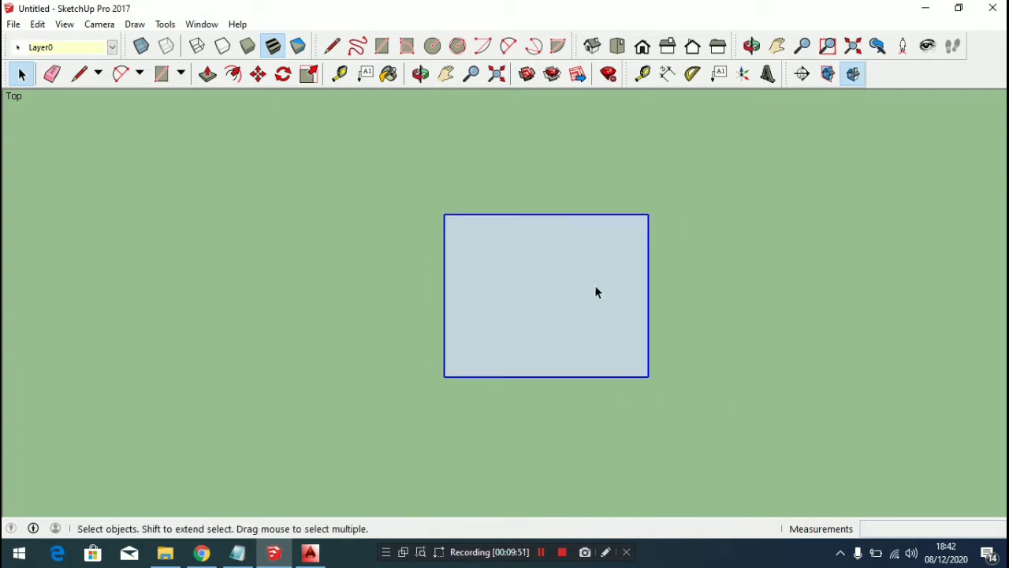
Try the Line and Push/Pull tools on the grouped rectangle without opening the group for editing
key("l")
left_click(559, 263)
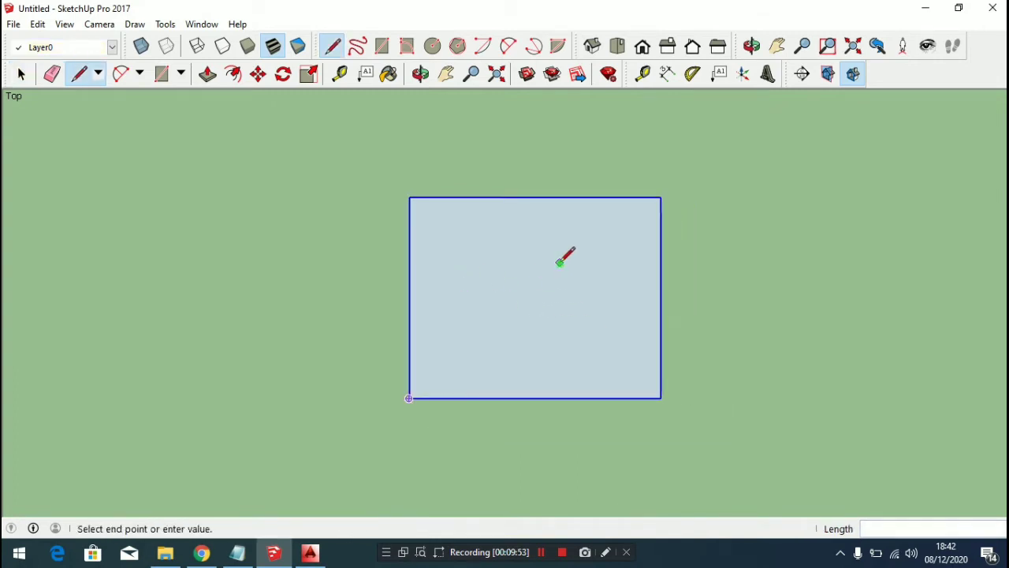
key("space")
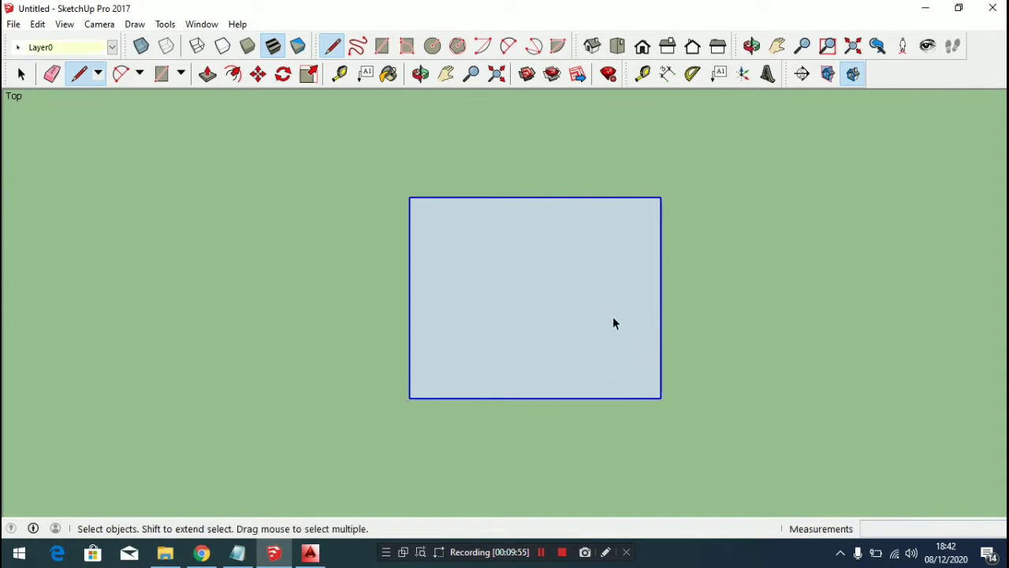
key("p")
scroll(565, 313, "up", 2)
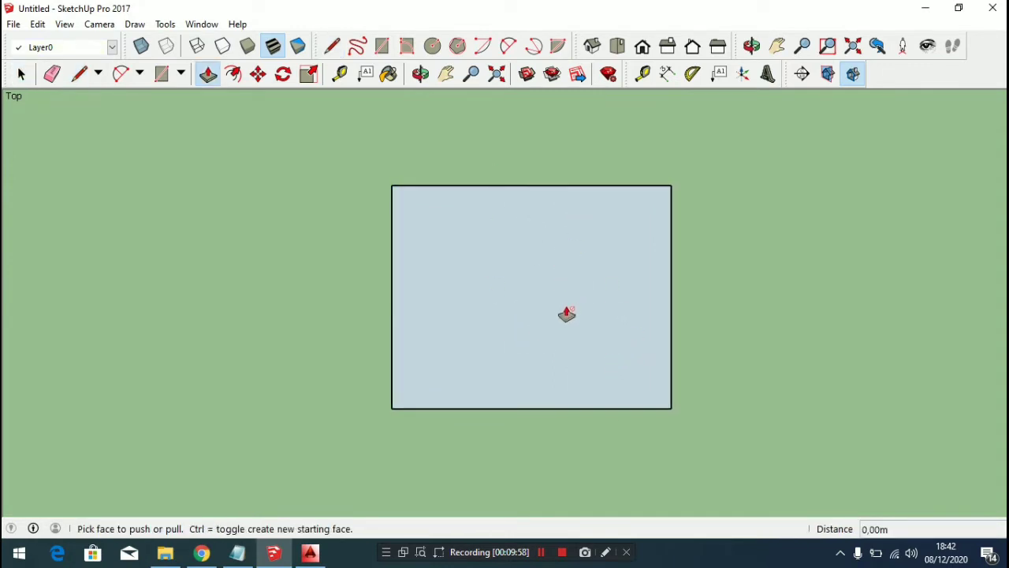
key("space")
Open the rectangle's group for editing, try Push/Pull on its face, and cancel the operation and close the group
scroll(553, 318, "down", 2)
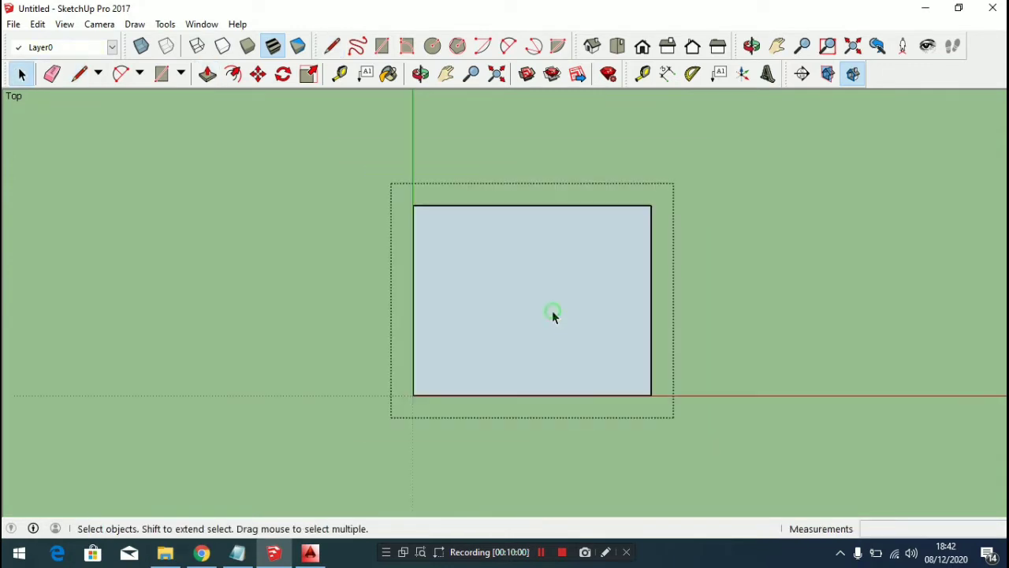
key("p")
left_click(554, 343)
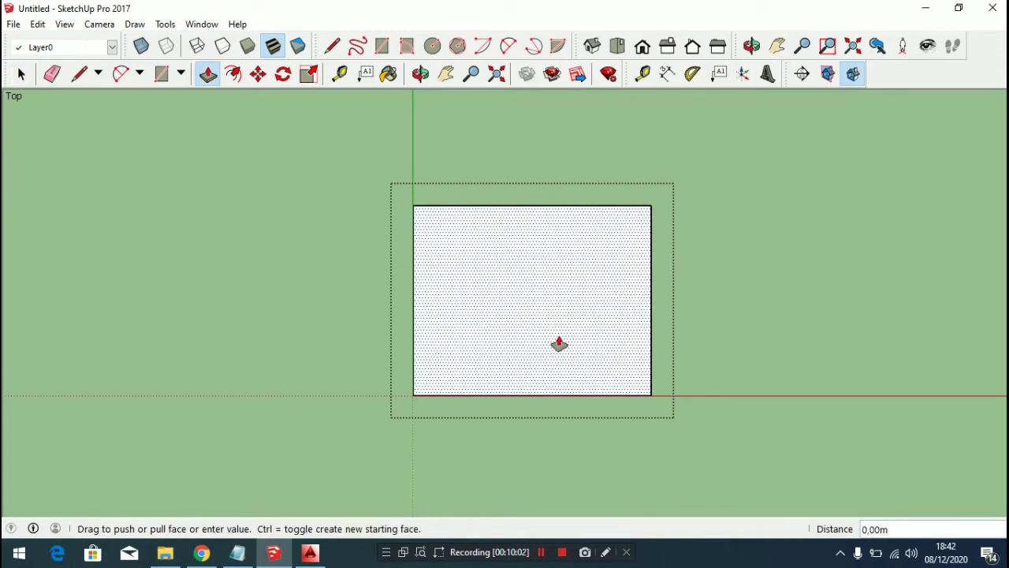
key("Escape")
key("space")
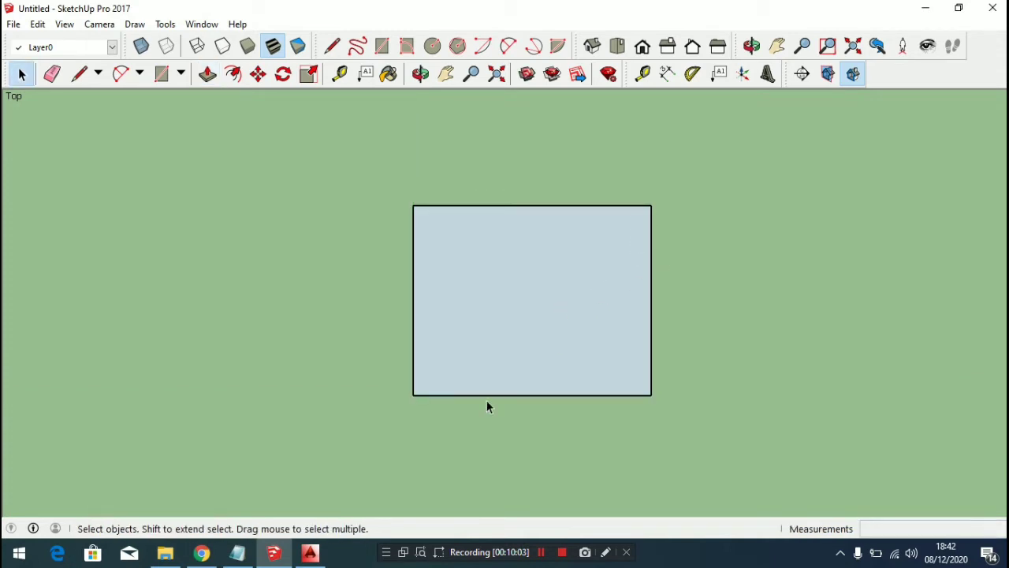
Select the grouped rectangle to check that its face and edges are picked as a single object
left_click(563, 272)
scroll(623, 249, "down", 3)
scroll(745, 247, "up", 3)
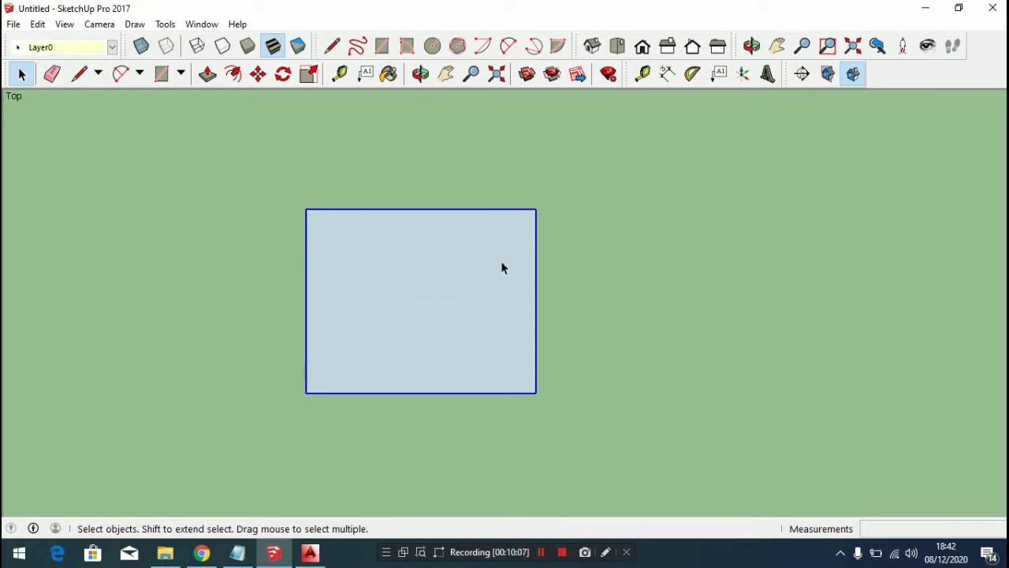
scroll(502, 269, "down", 2)
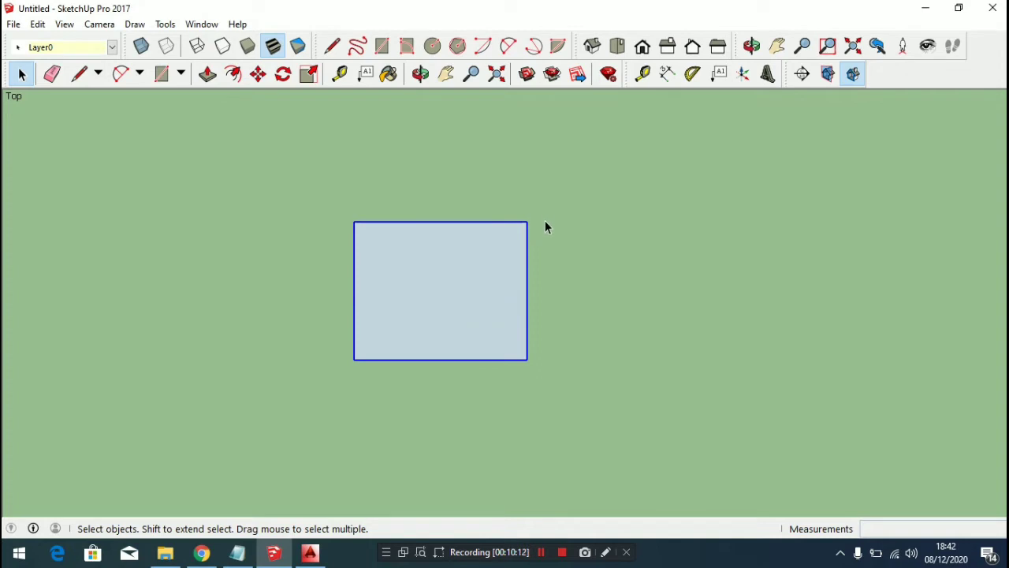
scroll(399, 281, "down", 1)
scroll(469, 264, "up", 1)
Draw two overlapping, ungrouped rectangles beside the group, the second across the first one's upper-right corner
key("r")
scroll(466, 225, "down", 2)
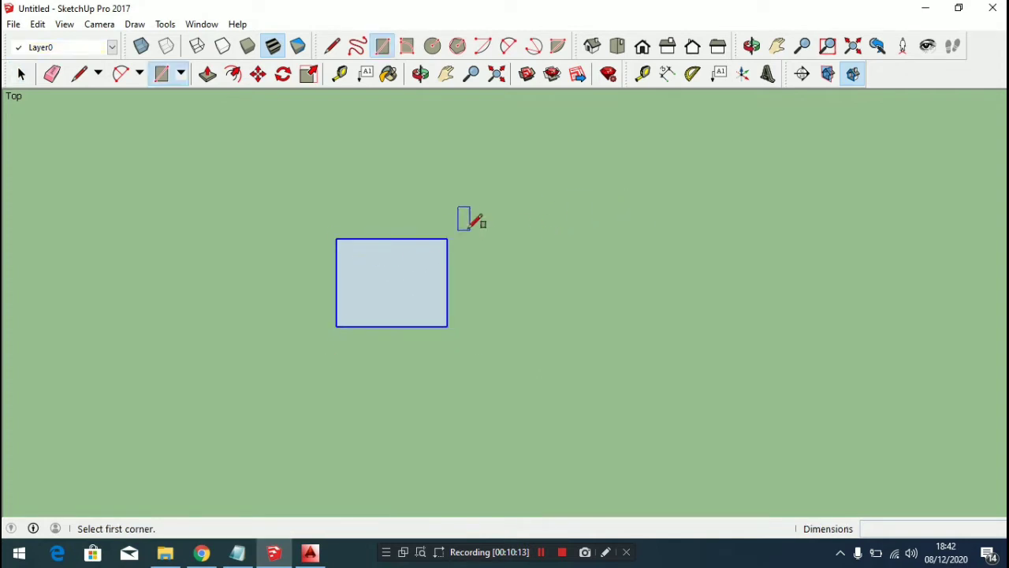
scroll(521, 225, "up", 2)
left_click(568, 234)
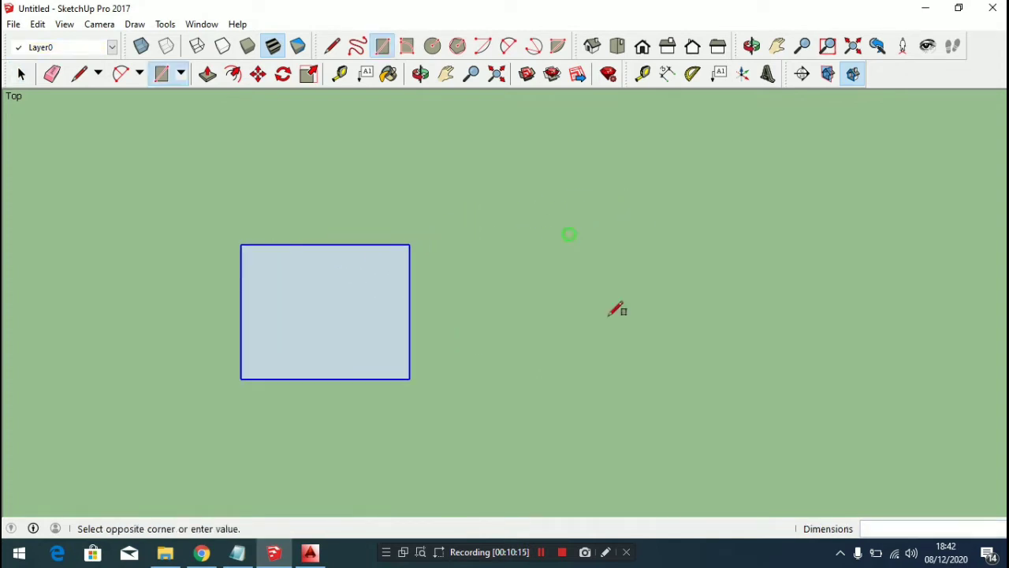
left_click(760, 398)
left_click(647, 199)
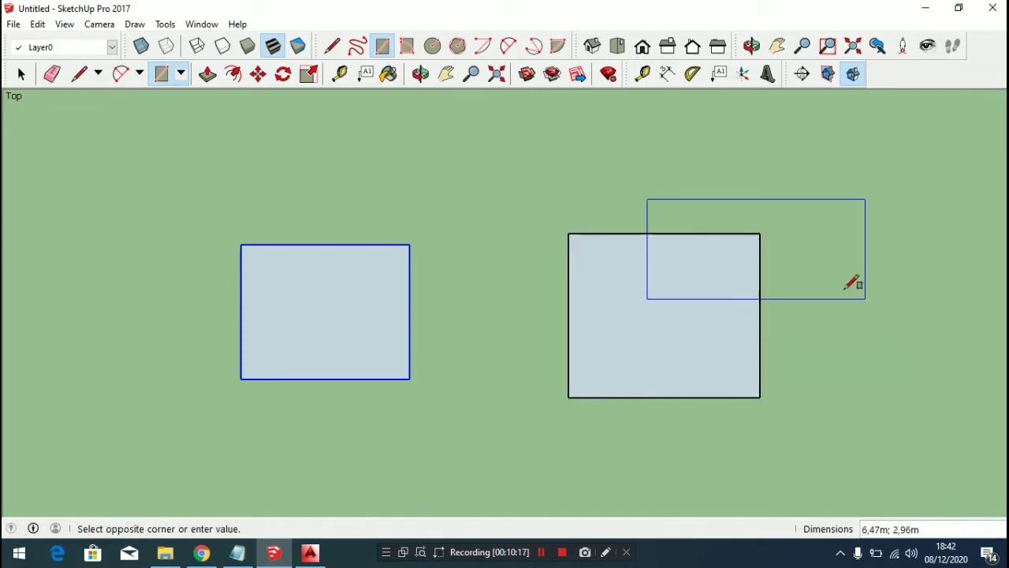
left_click(809, 305)
Select the smaller ungrouped rectangle with a selection window, try to move it along the red axis, and cancel the move
key("space")
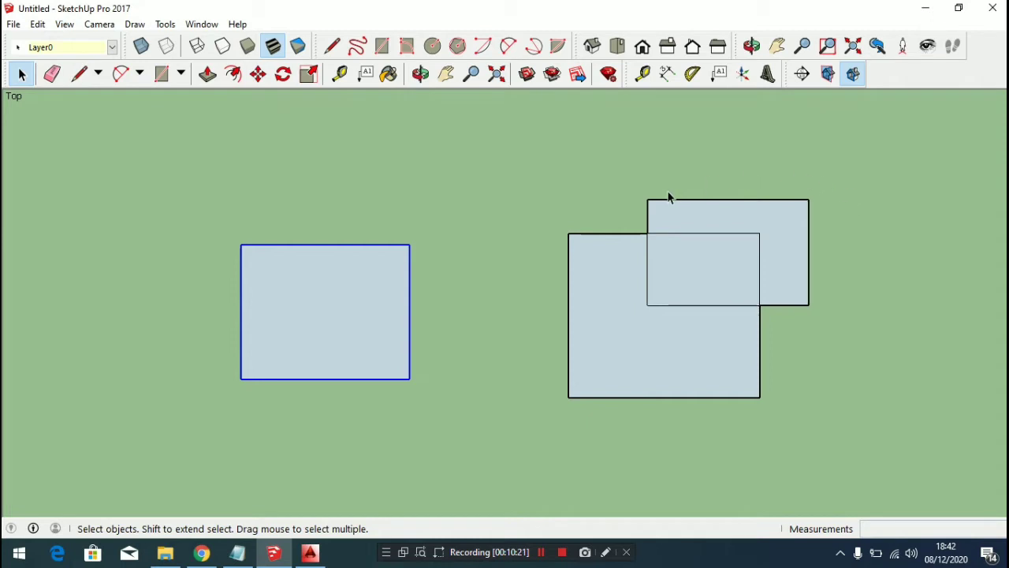
left_click_drag(614, 164, 882, 331)
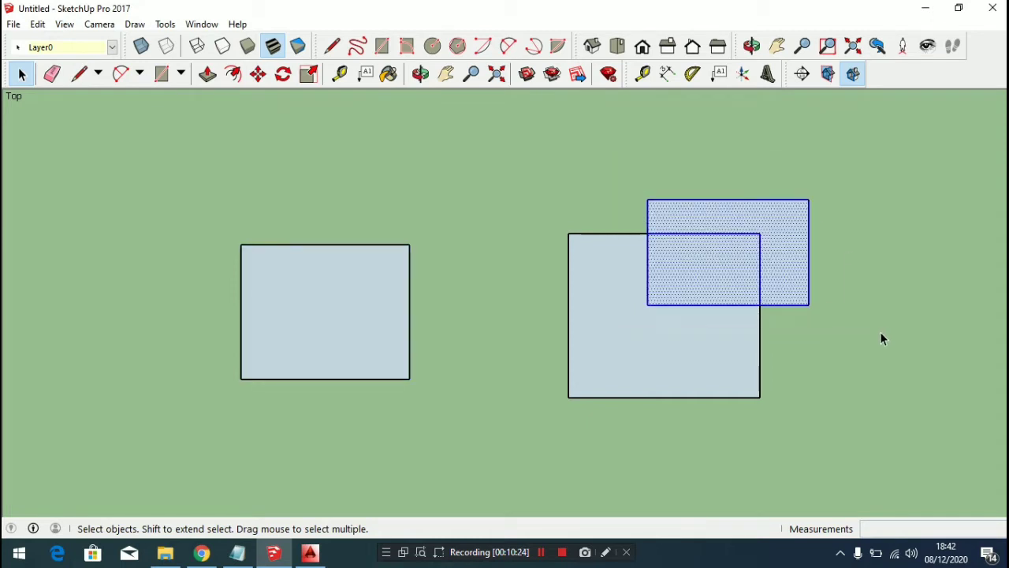
key("m")
left_click(867, 198)
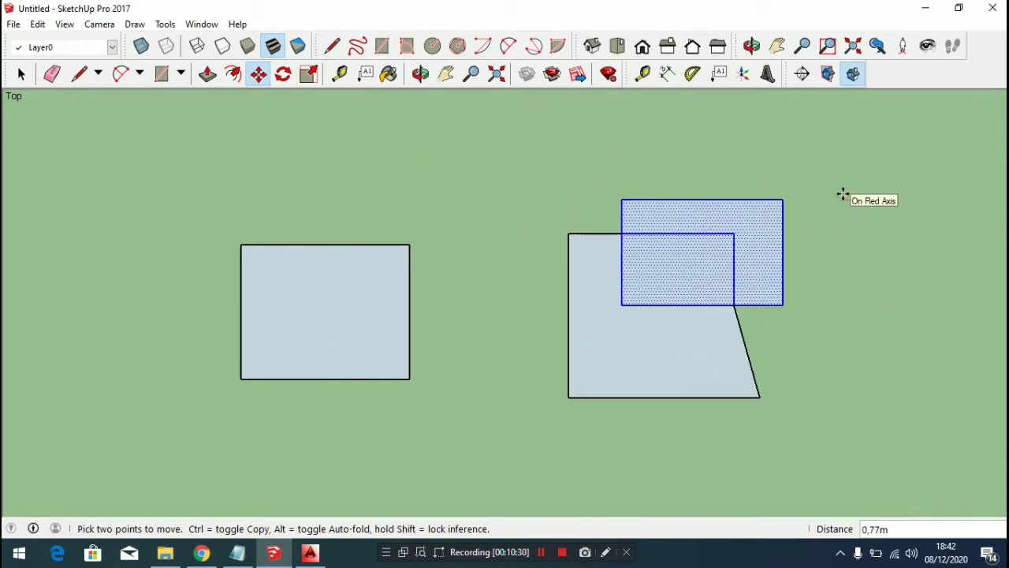
left_click(840, 201)
key("space")
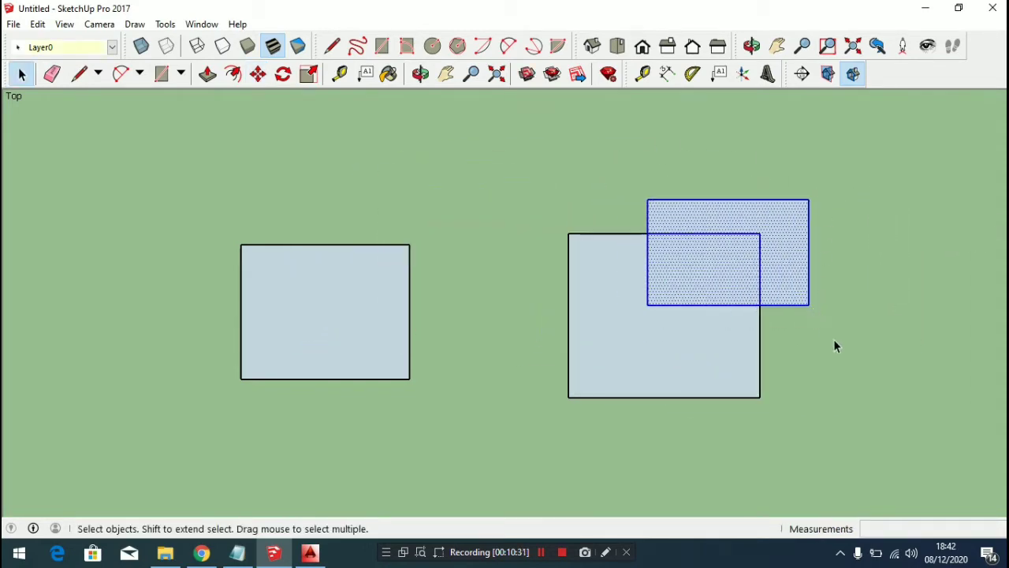
Draw a rectangle of about 4.87 m by 3.39 m overlapping the grouped rectangle's upper-right corner
scroll(779, 338, "down", 3)
scroll(504, 256, "up", 3)
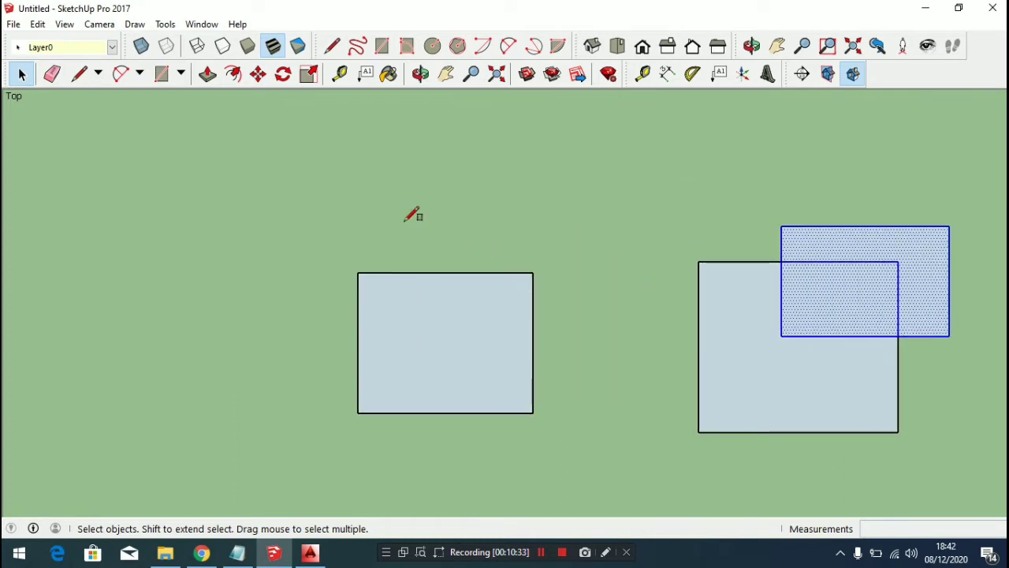
key("r")
left_click(461, 220)
left_click(632, 338)
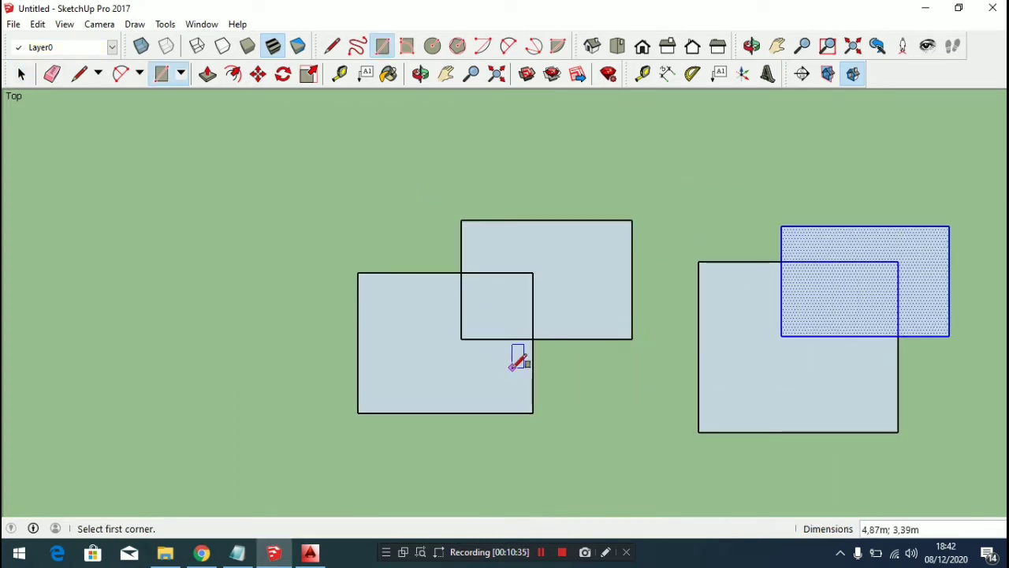
key("b")
key("space")
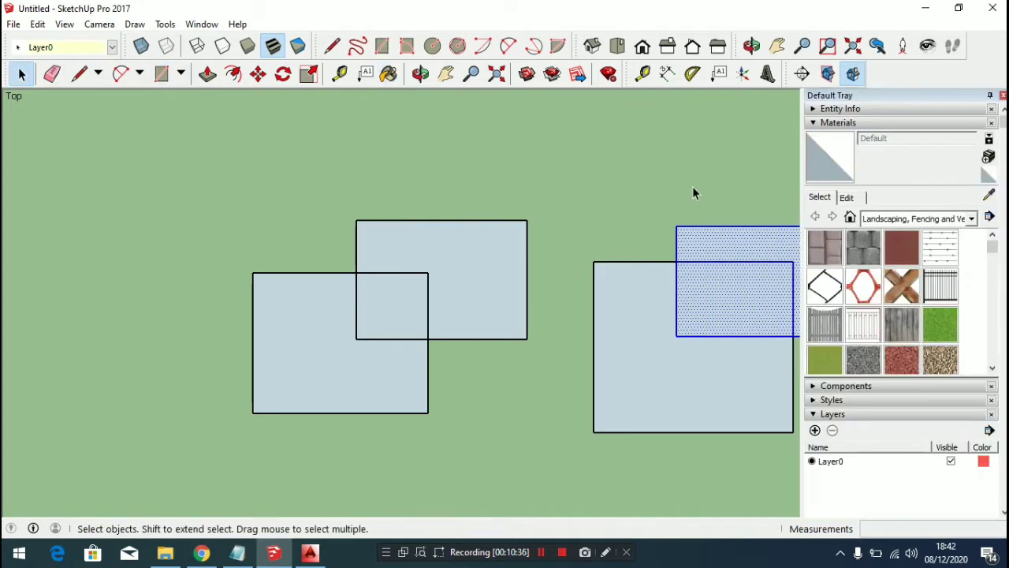
left_click(1003, 94)
Select the face and edges of the rectangle overlapping the first group and make them a separate group
left_click(384, 361)
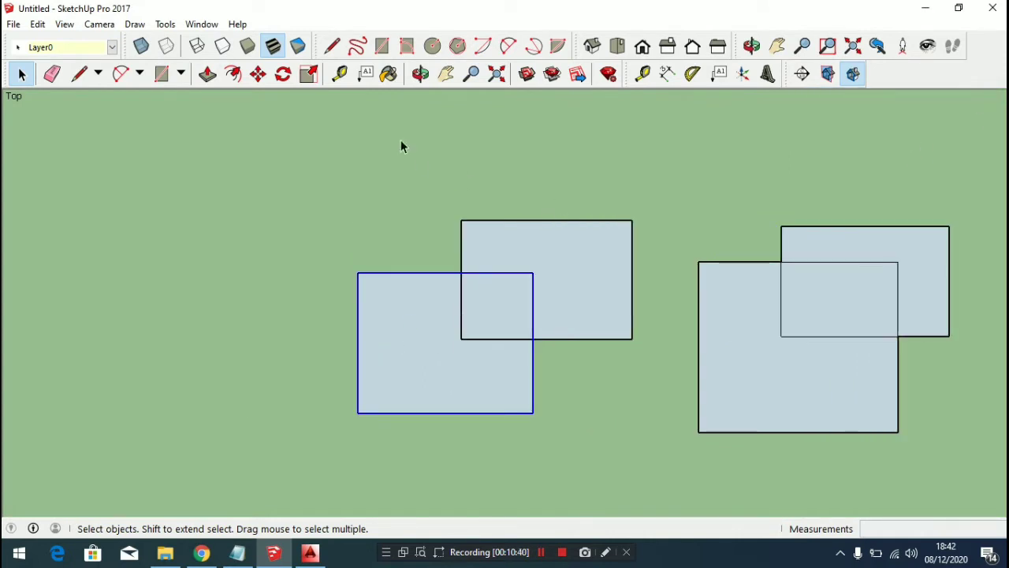
left_click_drag(365, 129, 661, 357)
key("m")
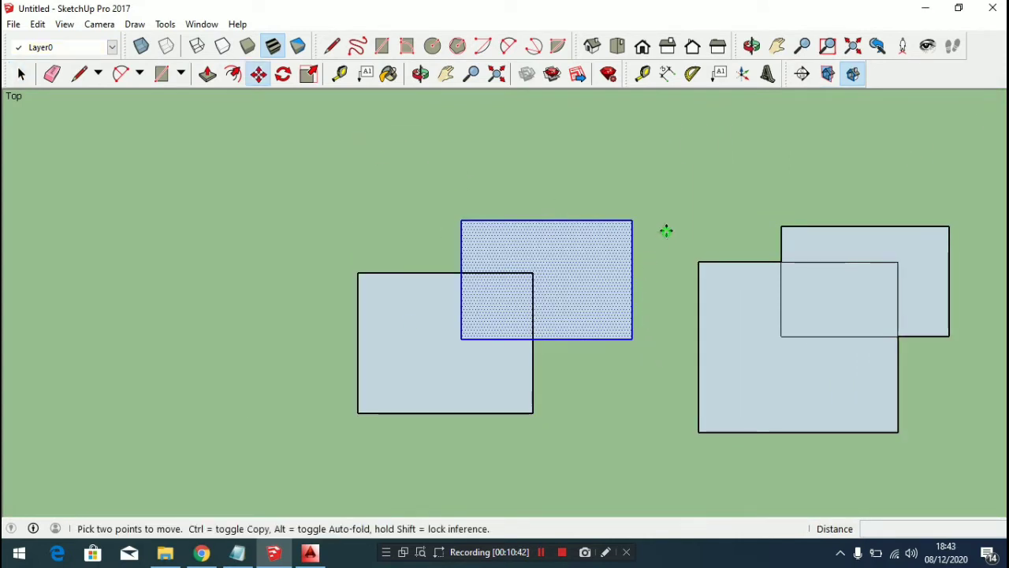
left_click(665, 228)
key("space")
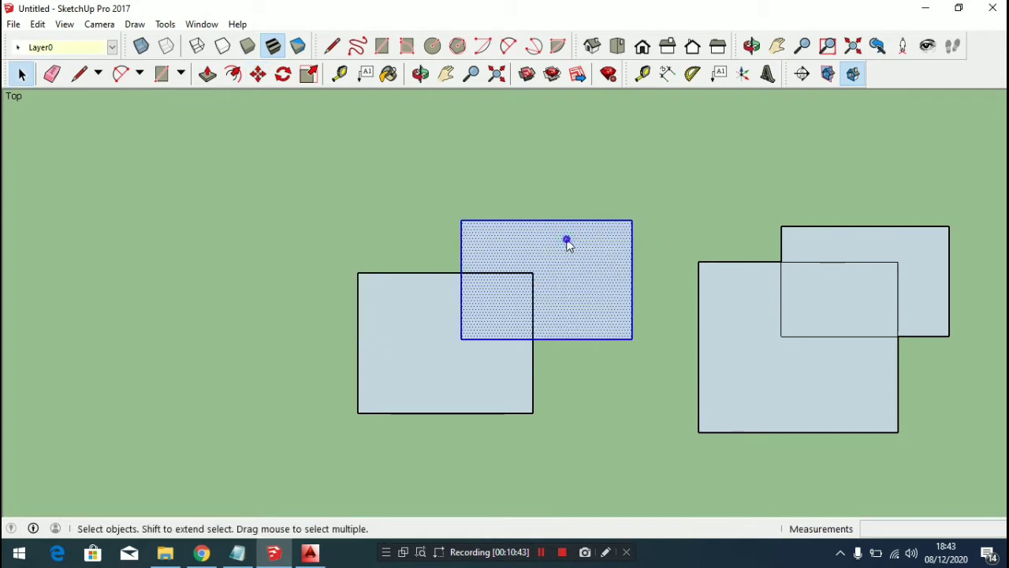
right_click(568, 243)
left_click(654, 367)
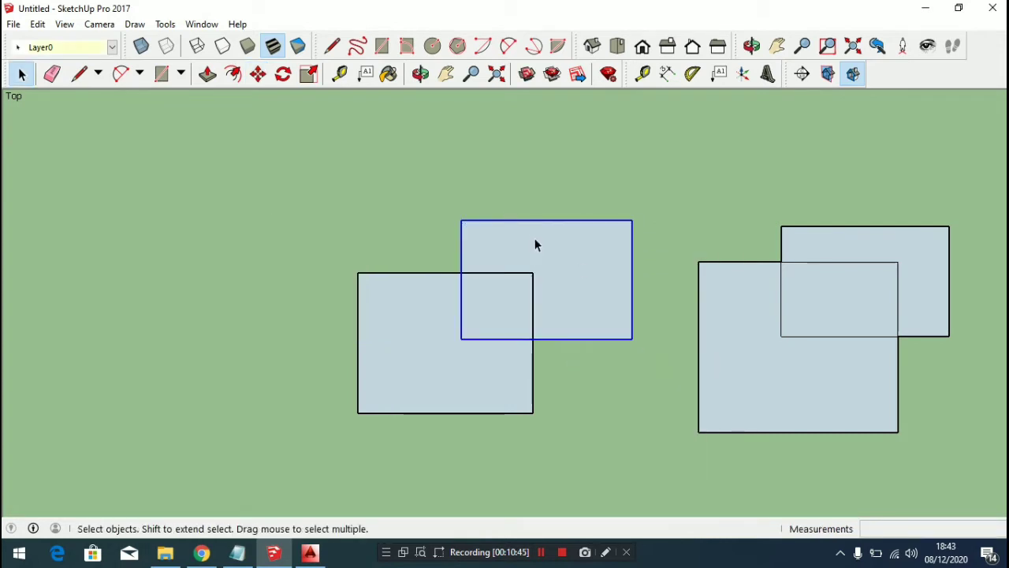
Try to move the second group from its upper-right corner over the first group, and cancel the move
key("m")
left_click(632, 221)
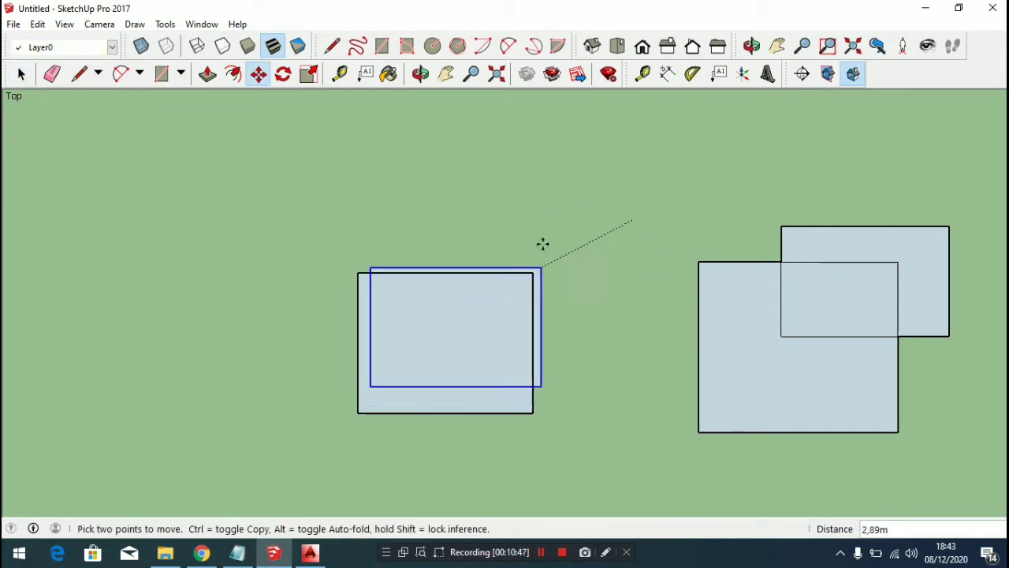
key("space")
Erase the second group and the two overlapping ungrouped rectangles with the Eraser tool, keeping only the first group
key("e")
left_click(633, 217)
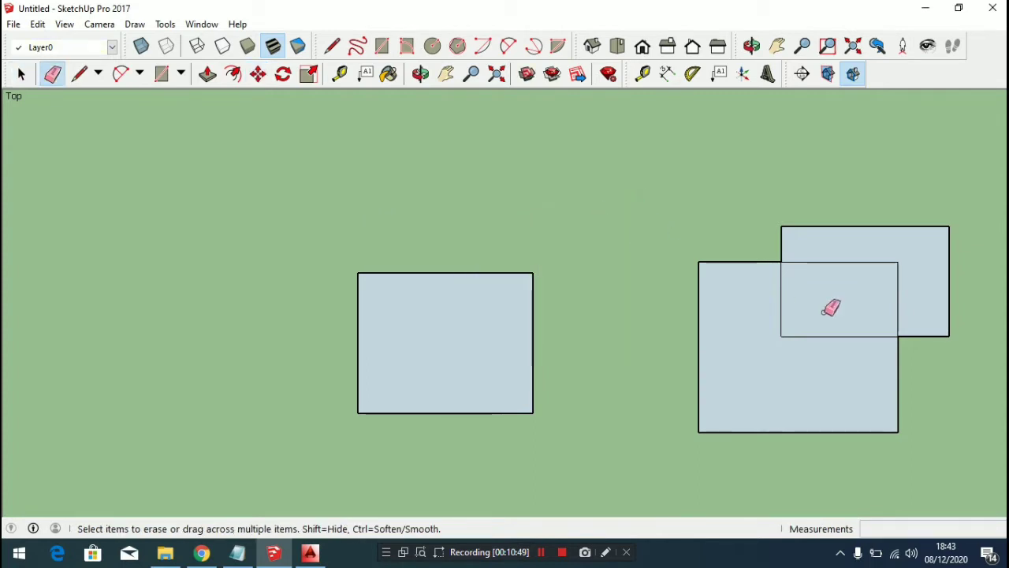
scroll(514, 295, "down", 3)
scroll(626, 300, "up", 3)
mouse_move(482, 293)
left_mouse_down()
mouse_move(586, 406)
mouse_move(367, 354)
mouse_move(404, 483)
mouse_move(426, 312)
left_mouse_up()
scroll(682, 353, "down", 2)
left_click_drag(485, 380, 527, 400)
scroll(651, 371, "down", 3)
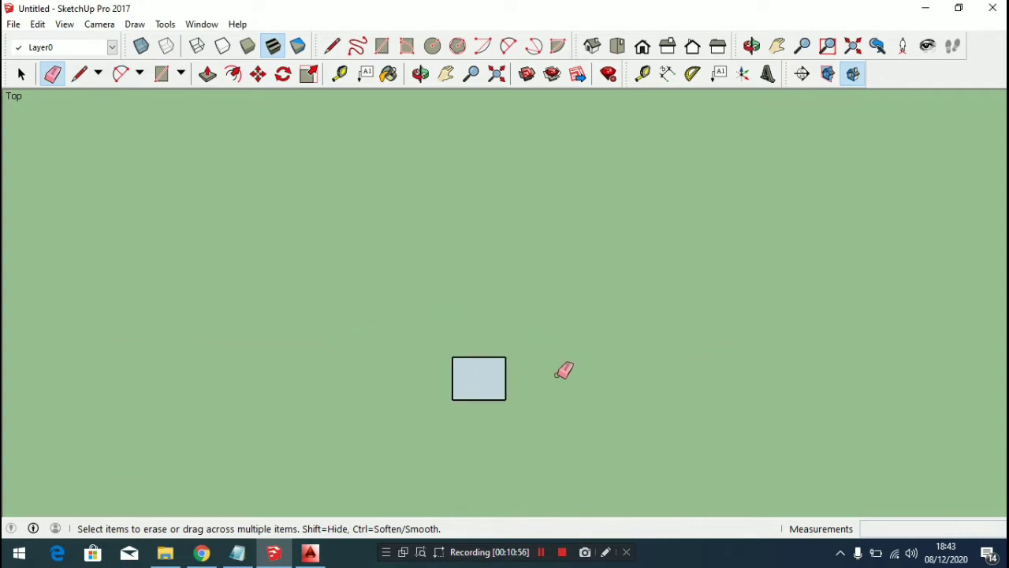
Open the remaining rectangle's group for editing
scroll(468, 386, "up", 3)
key("space")
double_click(484, 310)
scroll(478, 335, "up", 3)
scroll(435, 382, "up", 3)
scroll(479, 355, "down", 4)
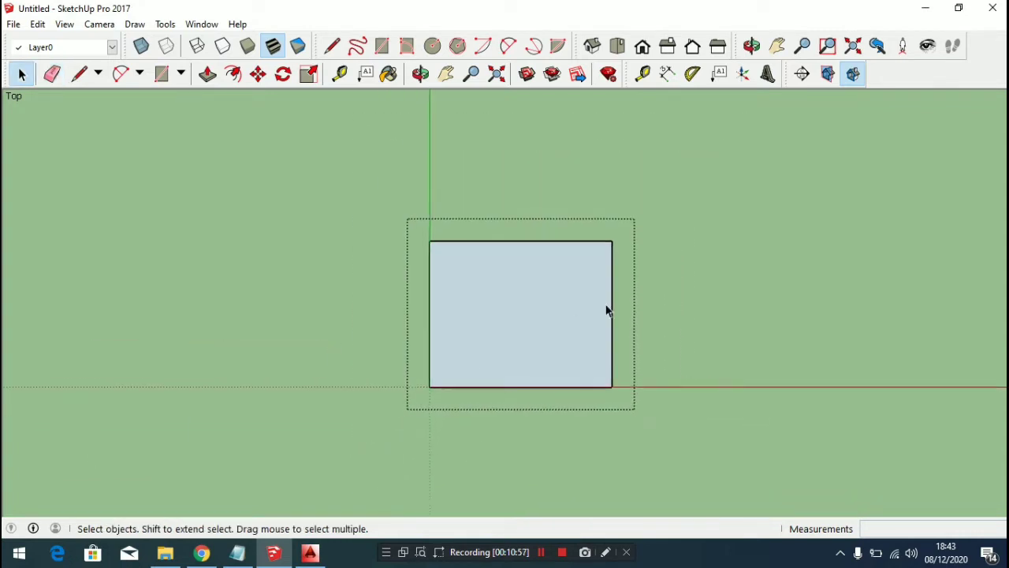
Inside the large rectangle's group, mark off its lower-left corner with a 0.6 m vertical line and a line about 1.01 m to the left edge
left_click(670, 303)
double_click(449, 309)
scroll(484, 358, "up", 5)
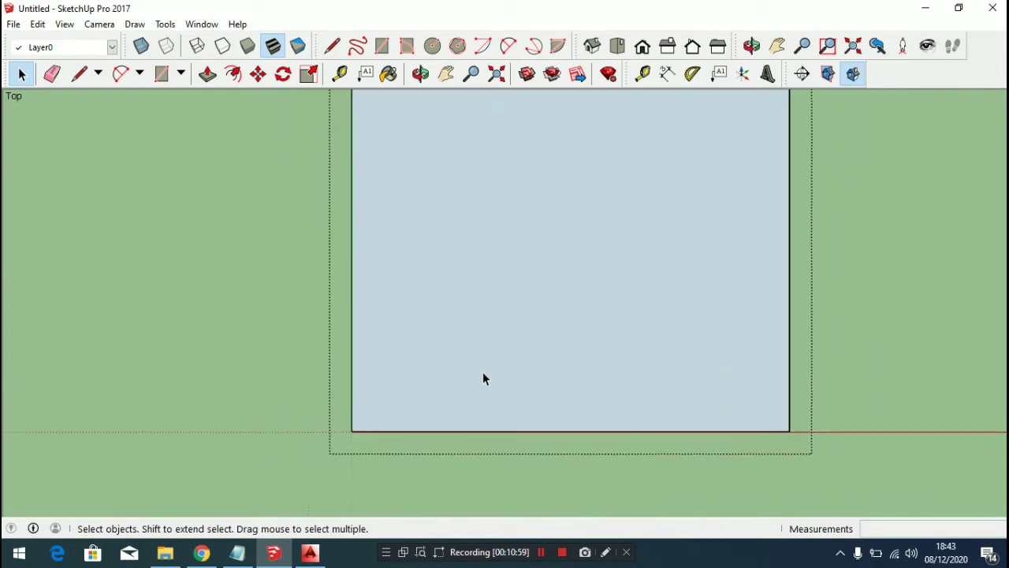
scroll(449, 408, "up", 2)
scroll(449, 408, "down", 3)
scroll(441, 418, "up", 3)
key("l")
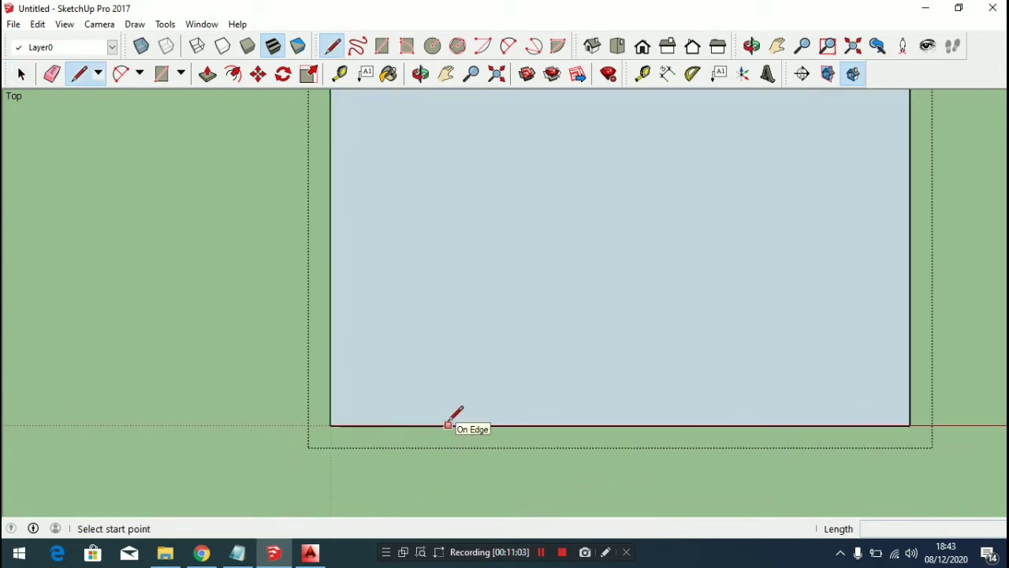
left_click(448, 425)
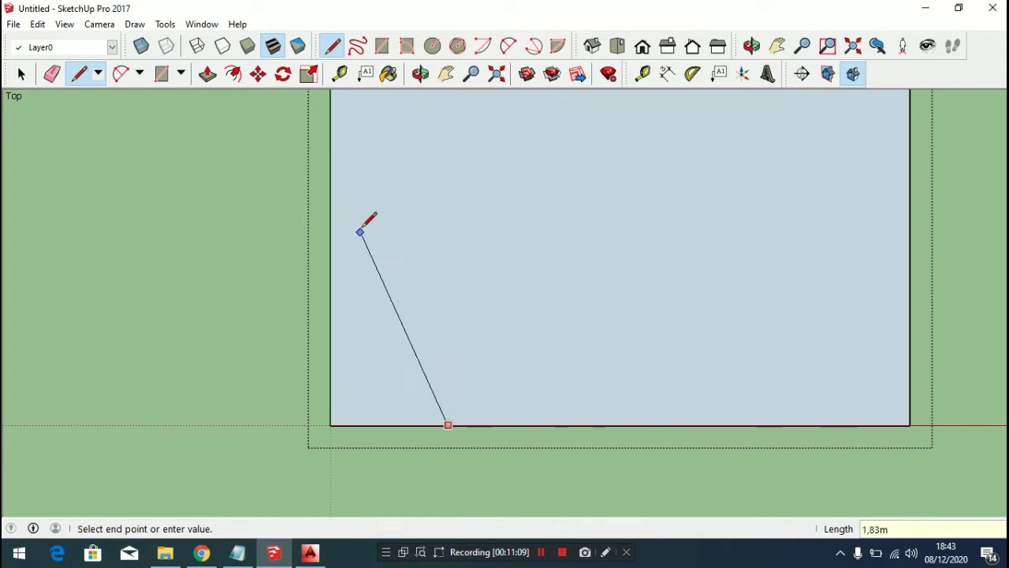
type("0,")
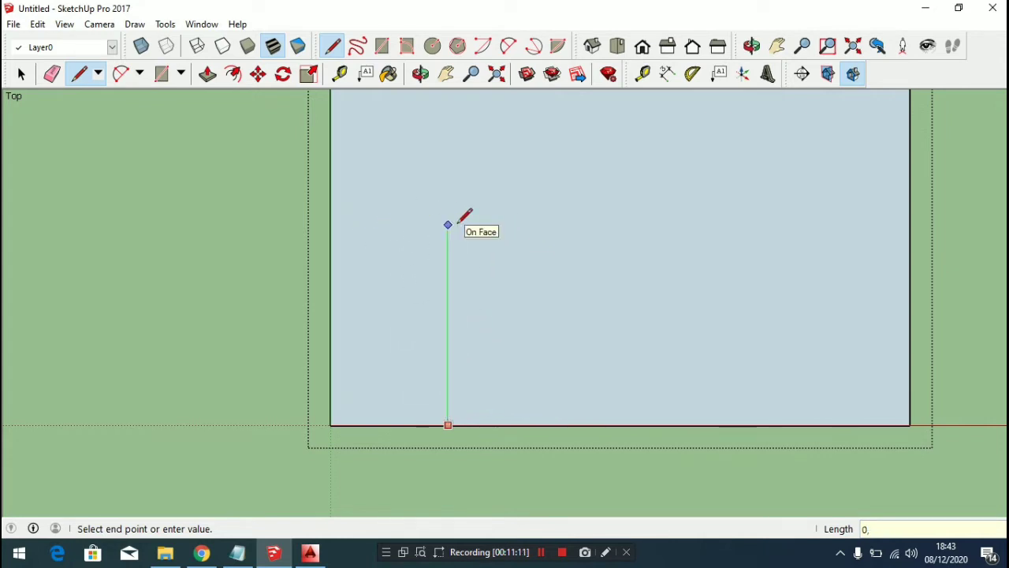
type("6")
key("Return")
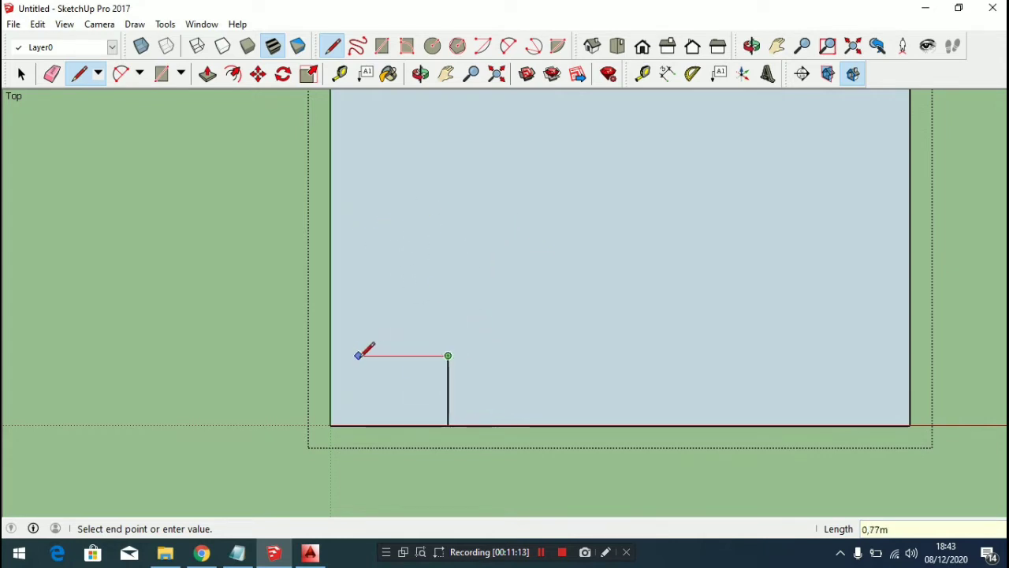
left_click(331, 356)
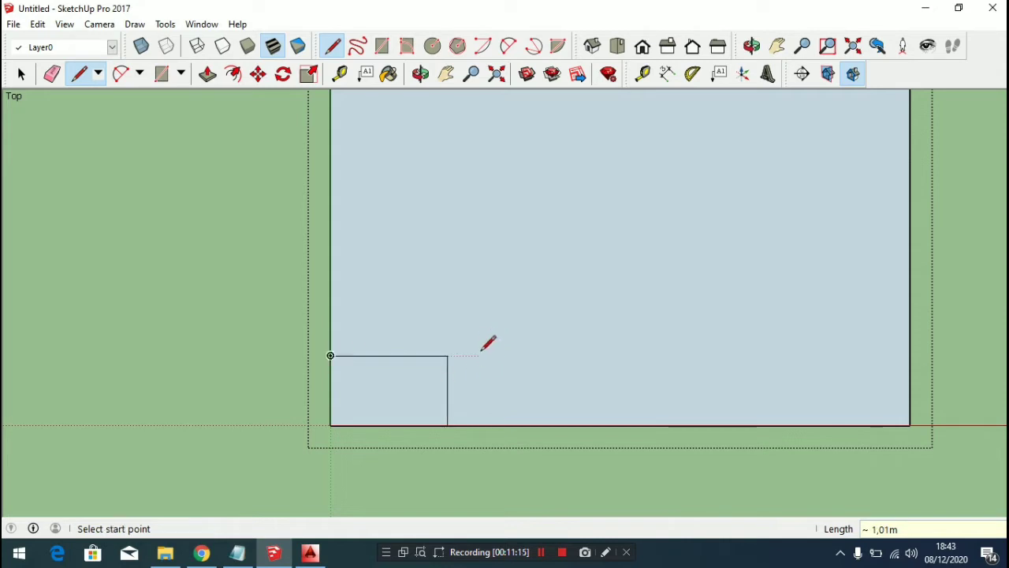
key("space")
Draw a 1.4 m by 0.8 m rectangle outside the large rectangle, beside its left edge
scroll(477, 356, "down", 2)
scroll(535, 367, "down", 2)
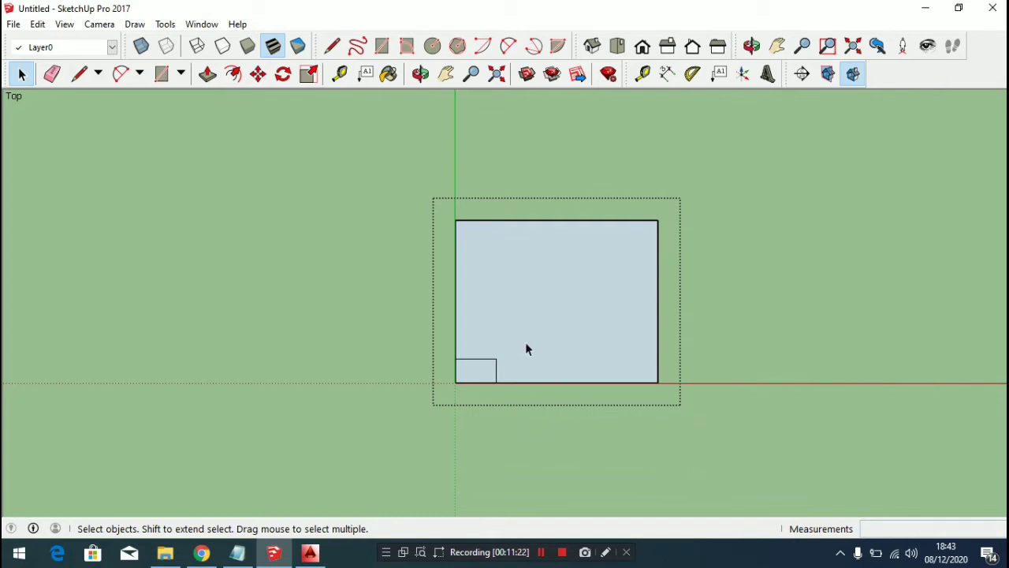
scroll(508, 367, "up", 2)
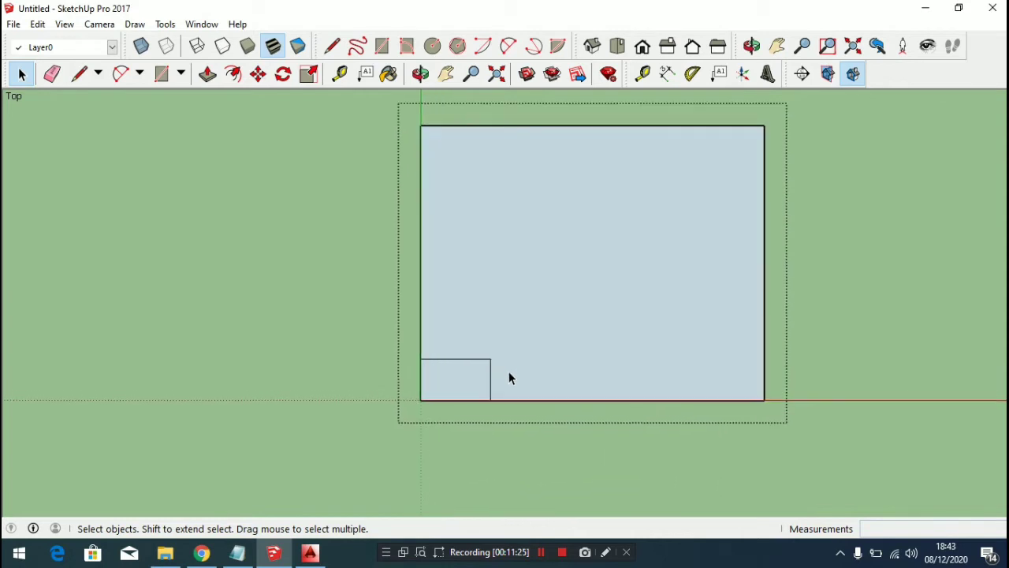
scroll(511, 374, "down", 2)
scroll(414, 377, "up", 2)
key("r")
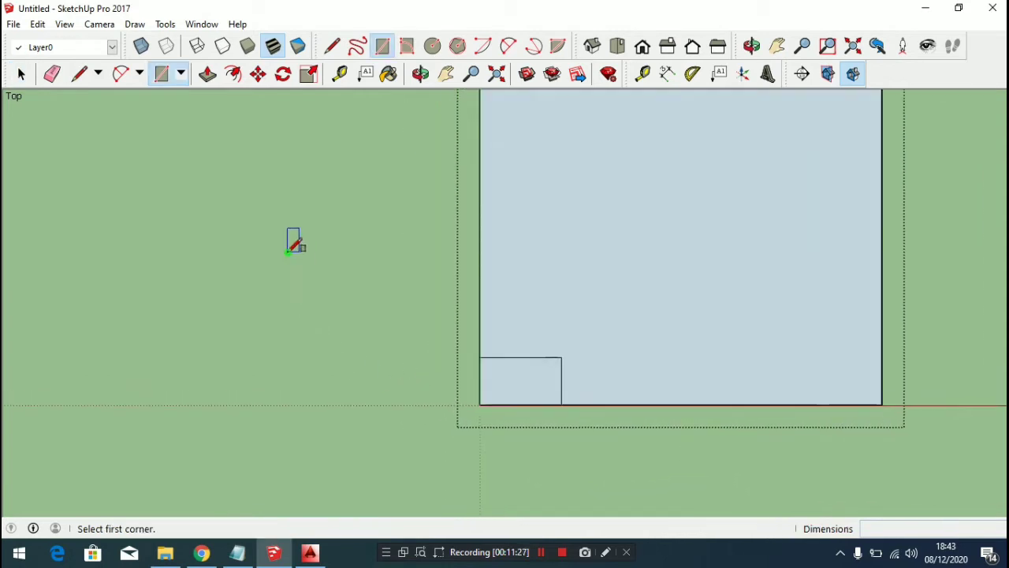
left_click(287, 252)
type("1")
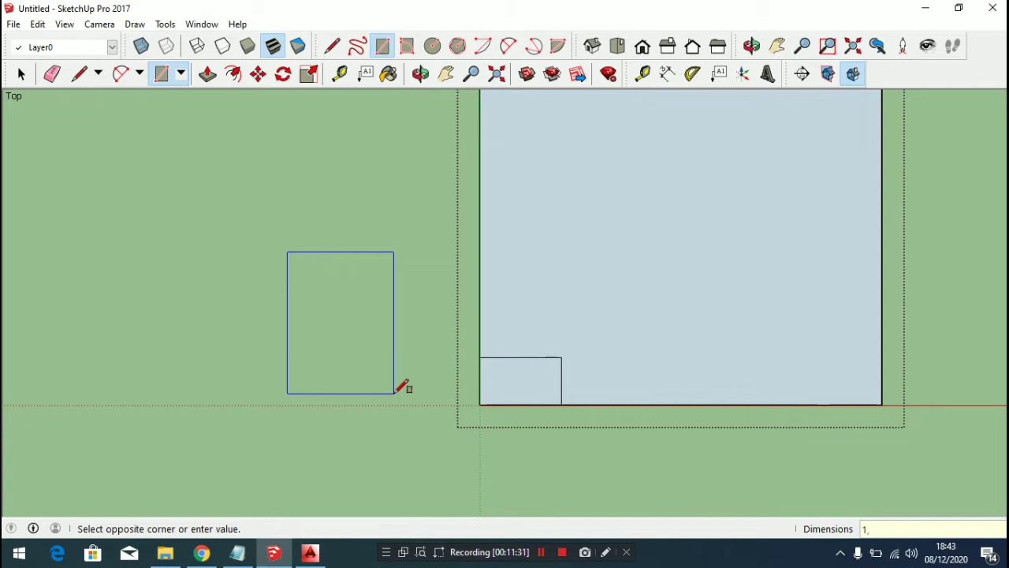
type(",4;0,8")
key("Return")
key("space")
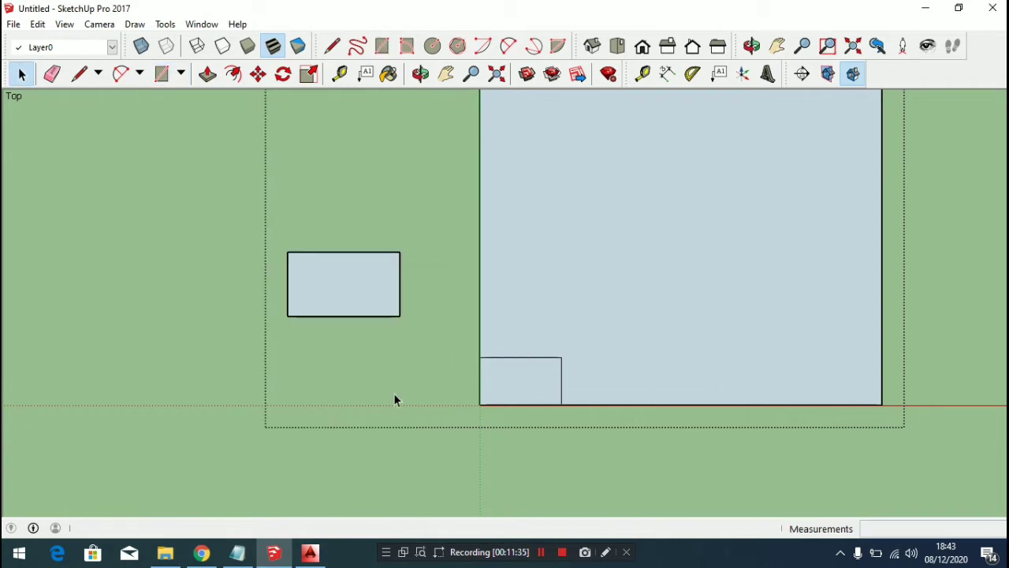
Select the whole small rectangle and make it a group
left_click_drag(246, 222, 439, 383)
right_click(354, 275)
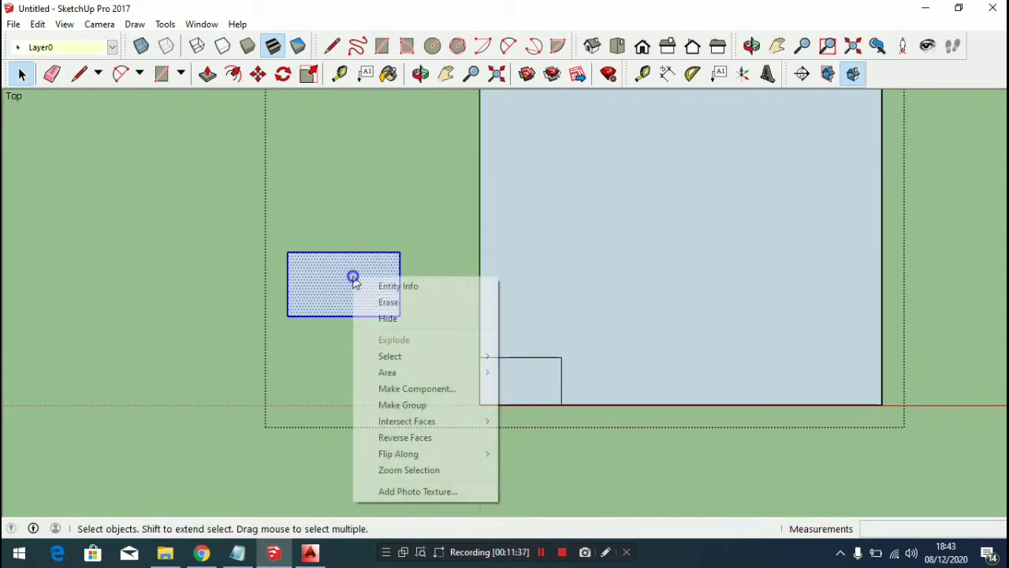
left_click(478, 406)
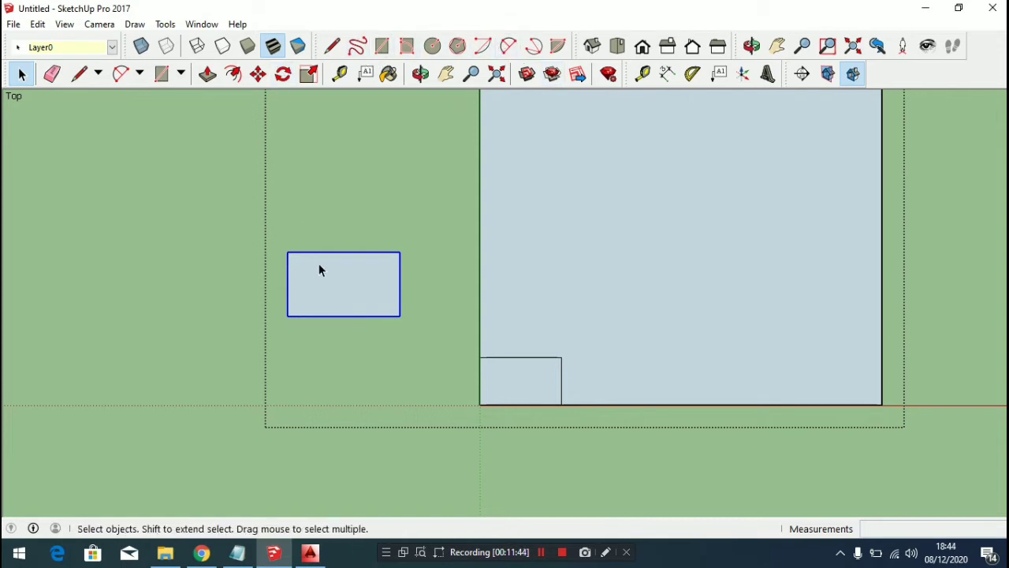
Rotate the small group 90 degrees clockwise about its upper-left corner
key("q")
left_click(286, 252)
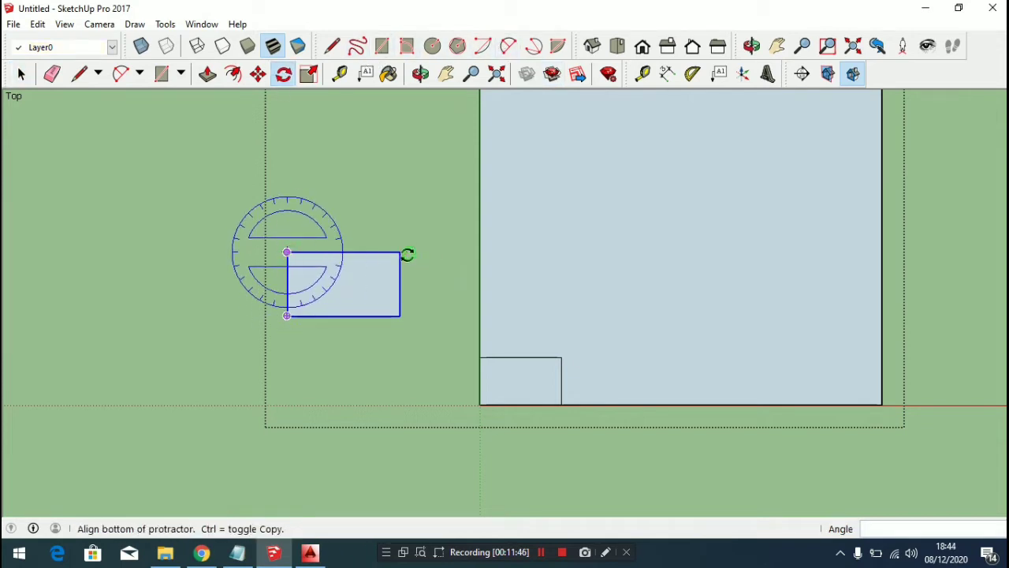
left_click(408, 252)
type("90")
key("Return")
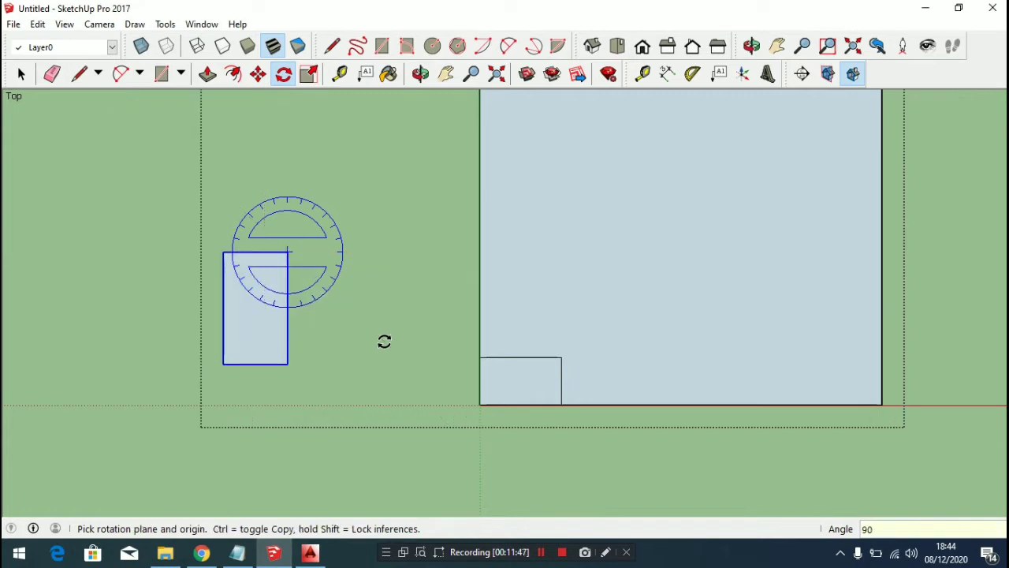
Move the small group by its lower-right corner onto the inner corner of the marked-off area in the large rectangle
key("m")
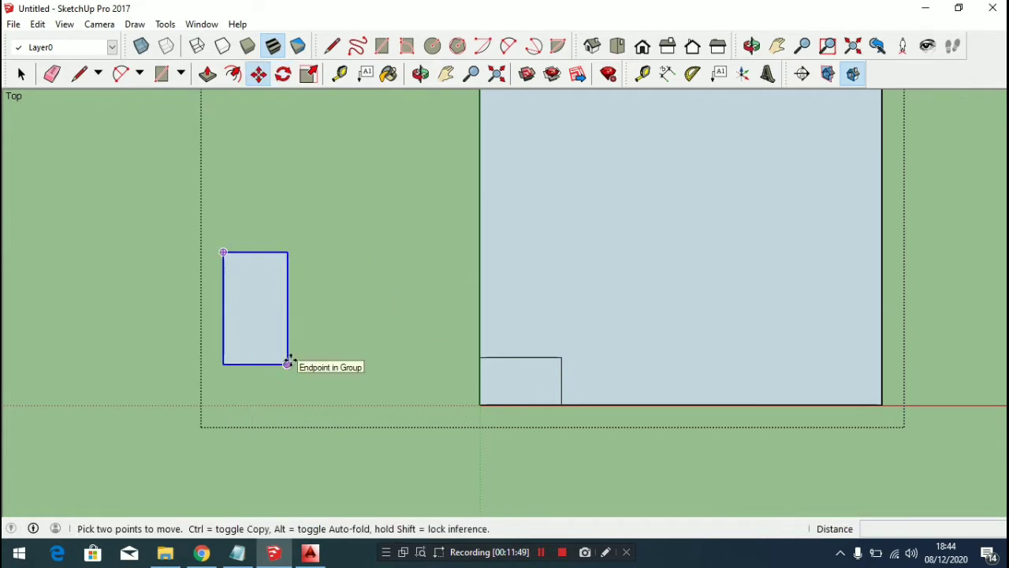
left_click(288, 363)
scroll(644, 316, "up", 4)
left_click(487, 351)
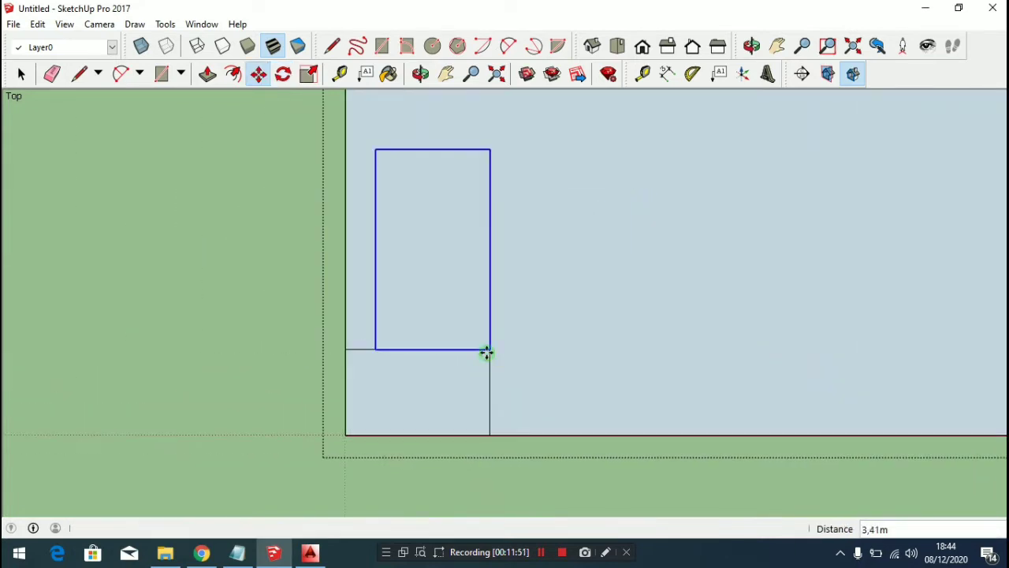
Try to draw a line from the small group's upper-right corner straight down to the large rectangle's bottom edge
scroll(529, 410, "down", 2)
scroll(525, 401, "up", 1)
key("l")
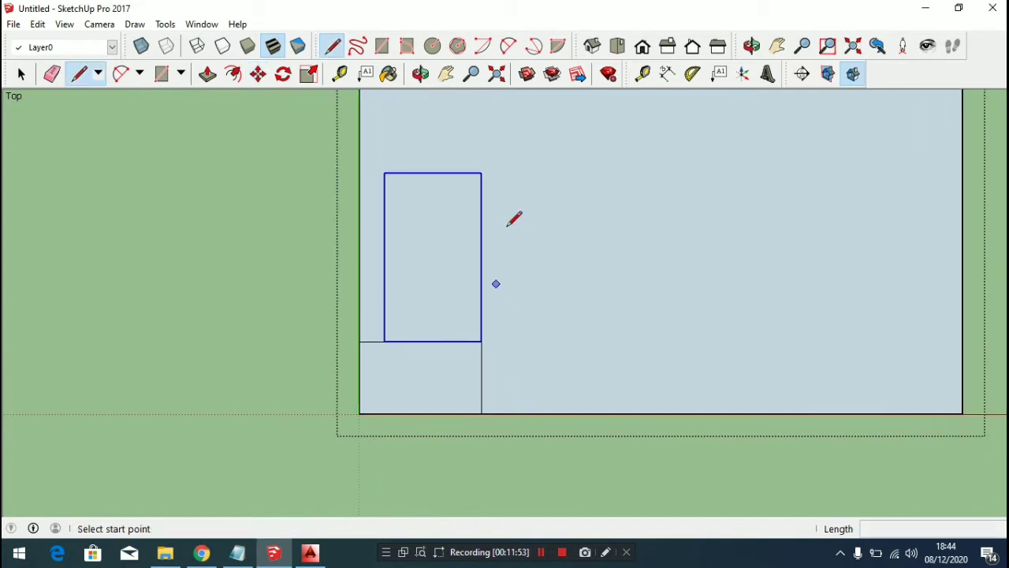
left_click(481, 172)
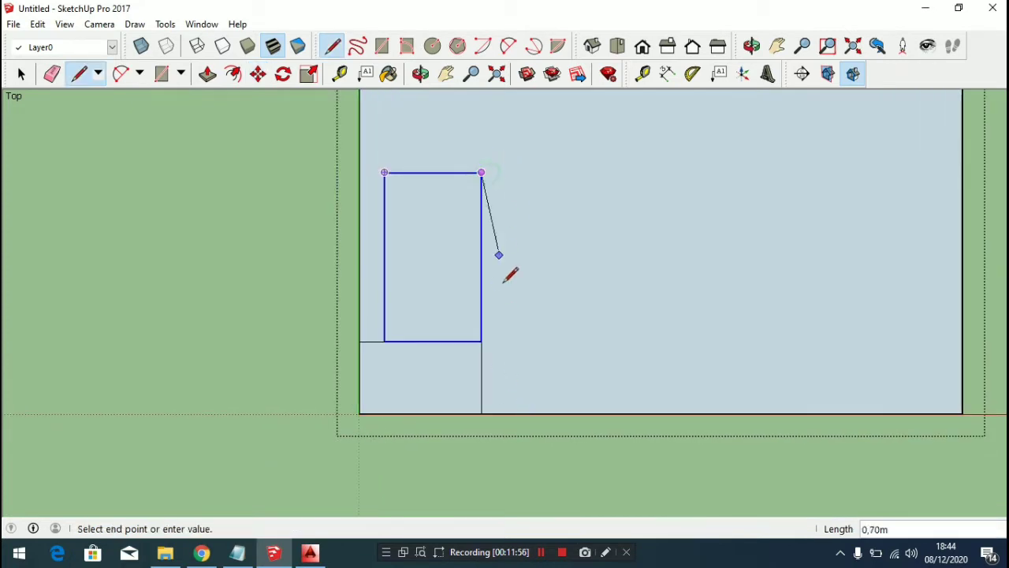
left_click(481, 413)
key("space")
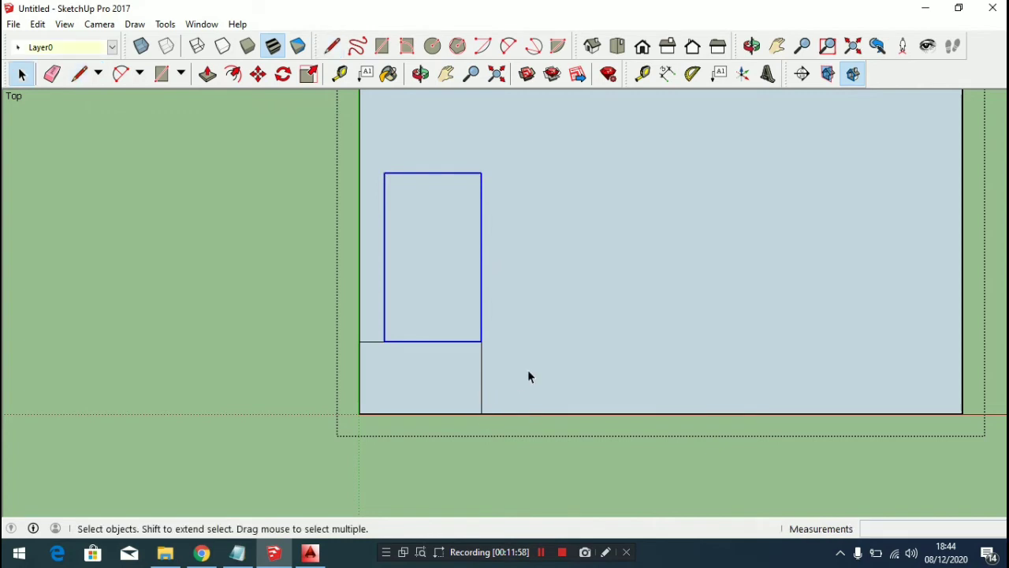
scroll(543, 317, "down", 2)
scroll(516, 283, "up", 1)
scroll(513, 276, "up", 2)
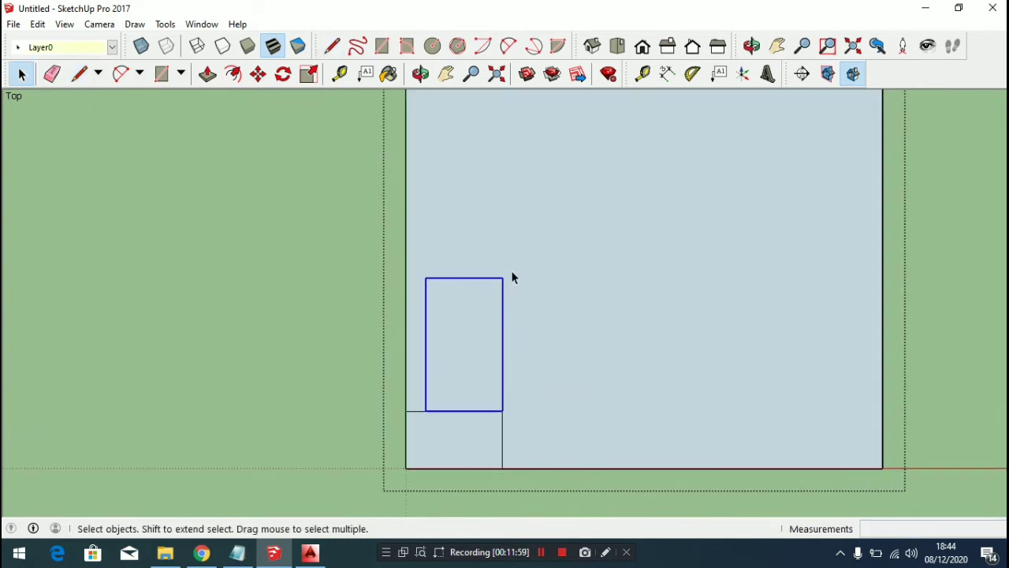
scroll(504, 284, "down", 3)
scroll(484, 293, "up", 2)
scroll(441, 268, "down", 3)
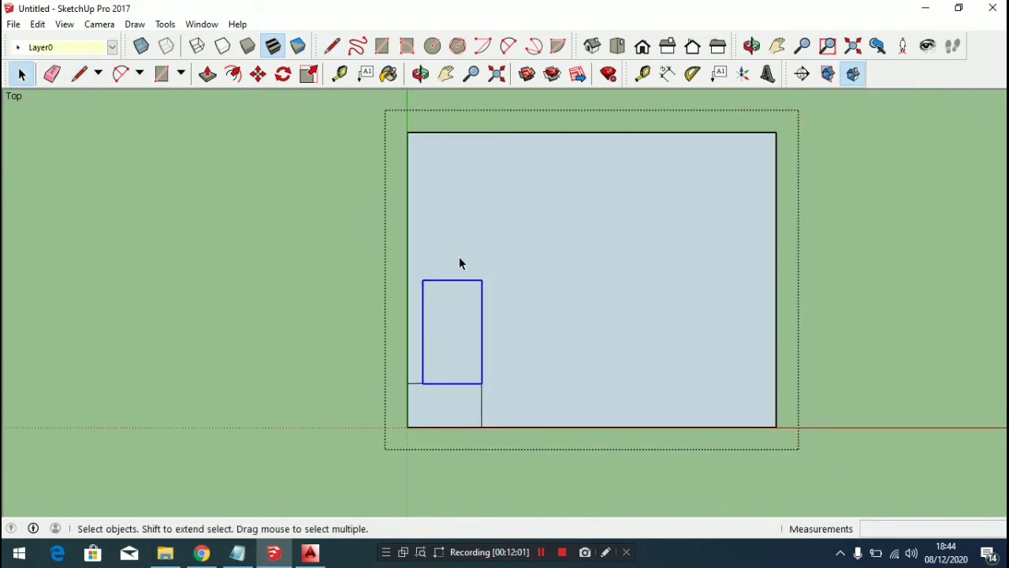
key("l")
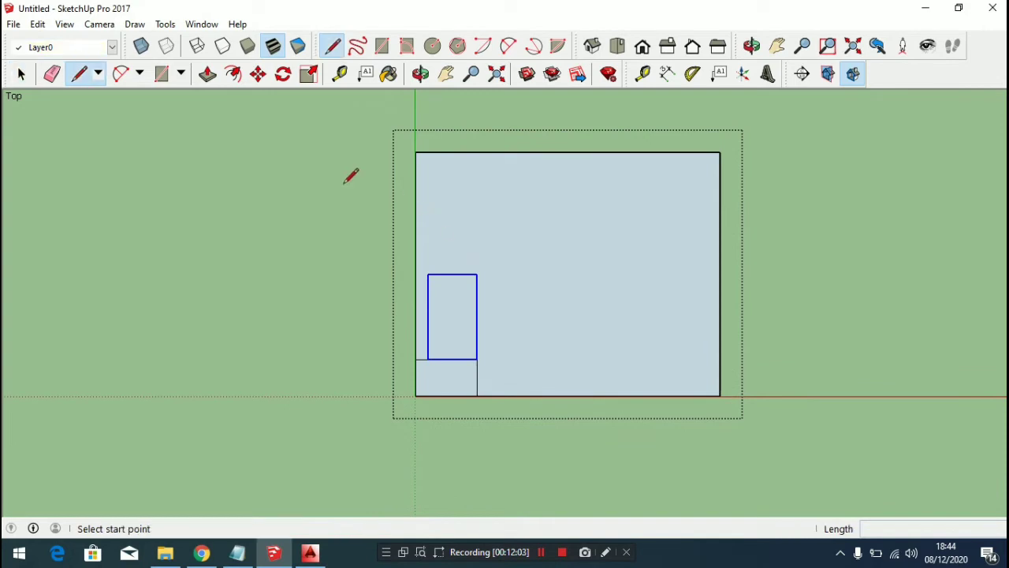
left_click(415, 212)
key("space")
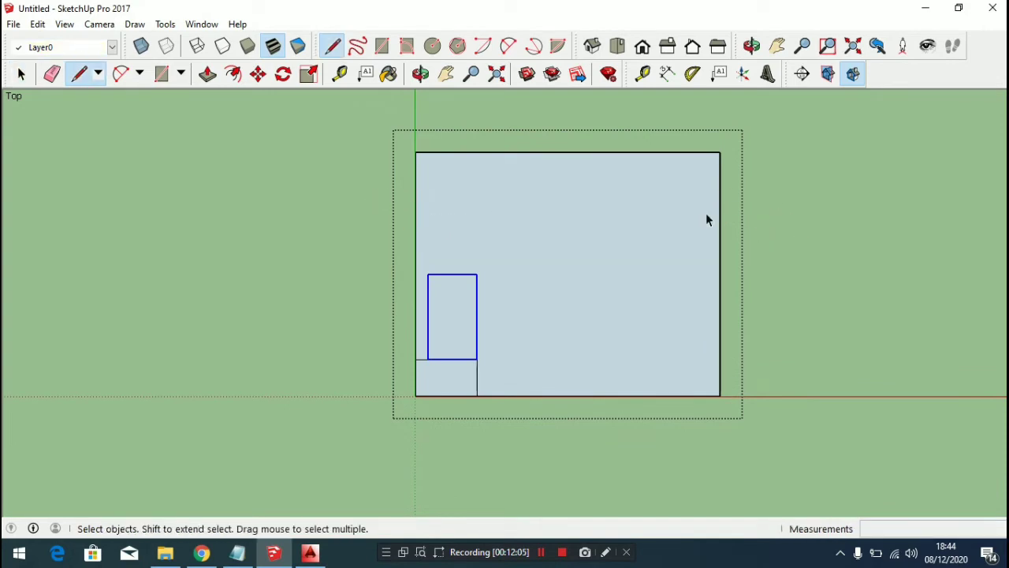
Erase the horizontal and vertical lines marking off the large rectangle's lower-left corner
scroll(437, 351, "down", 1)
scroll(397, 339, "up", 5)
key("e")
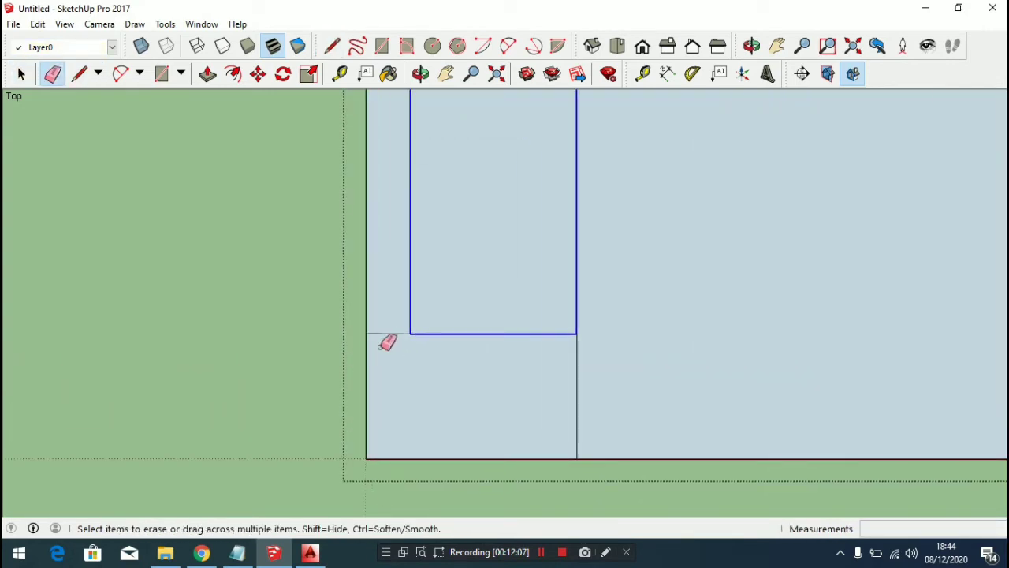
left_click(388, 334)
left_click(578, 365)
scroll(502, 389, "down", 2)
key("space")
Move the small group horizontally to the right, away from the large rectangle's left edge
left_click(505, 300)
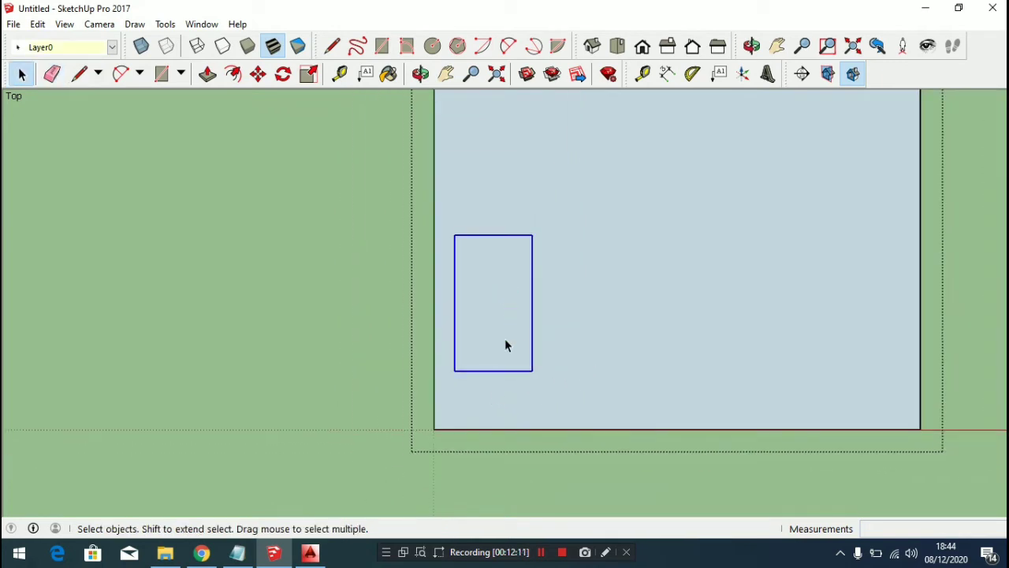
scroll(505, 345, "down", 2)
scroll(788, 401, "up", 1)
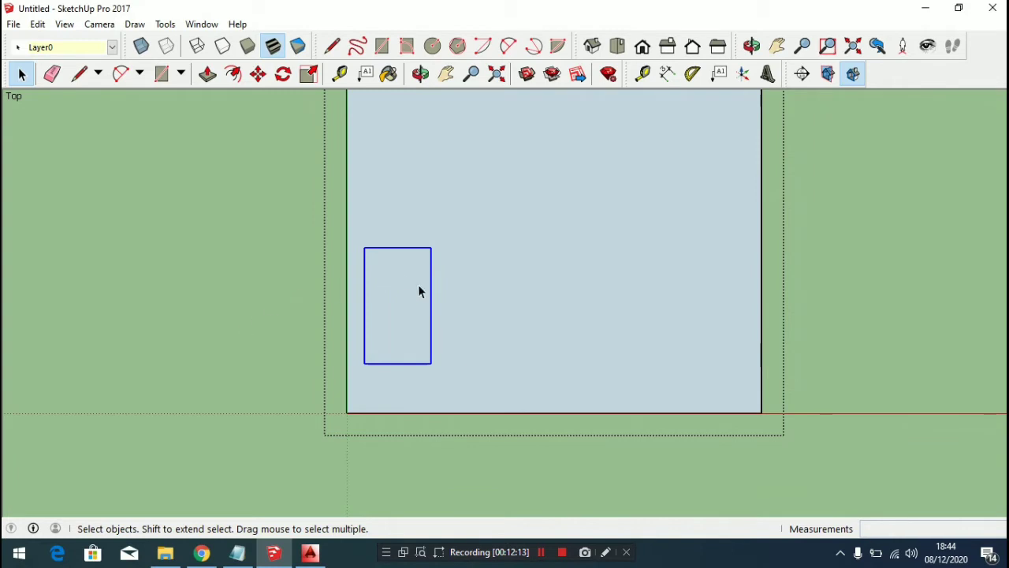
key("m")
left_click(431, 362)
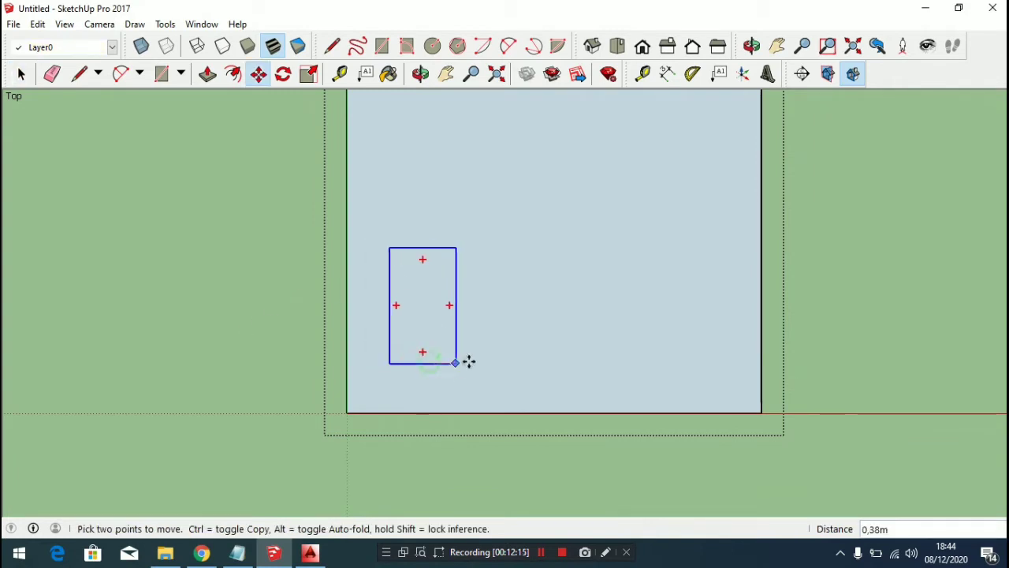
key("space")
Open the small group, try to offset its face, and leave the group again
double_click(457, 309)
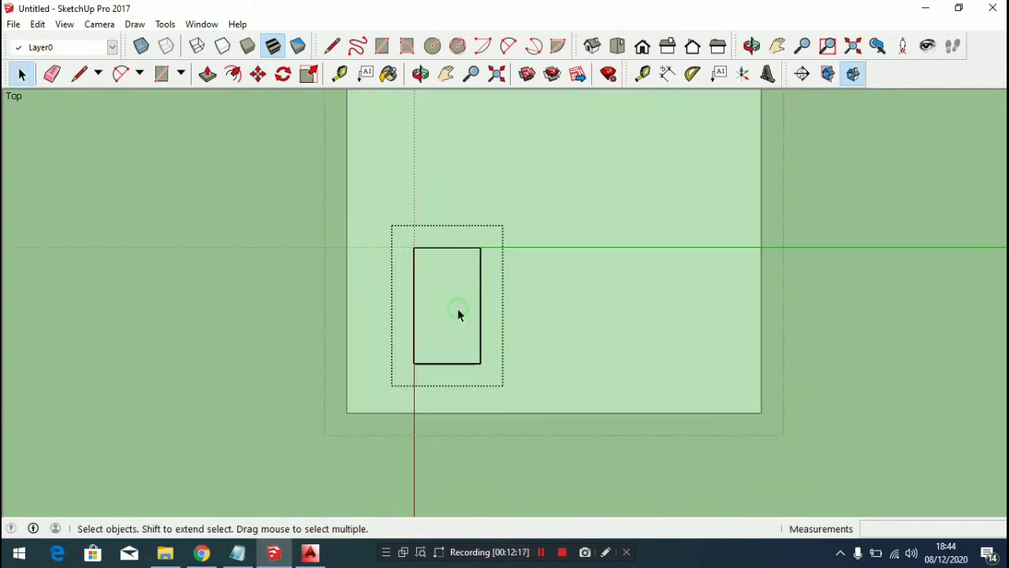
scroll(457, 308, "up", 2)
scroll(457, 315, "up", 1)
key("f")
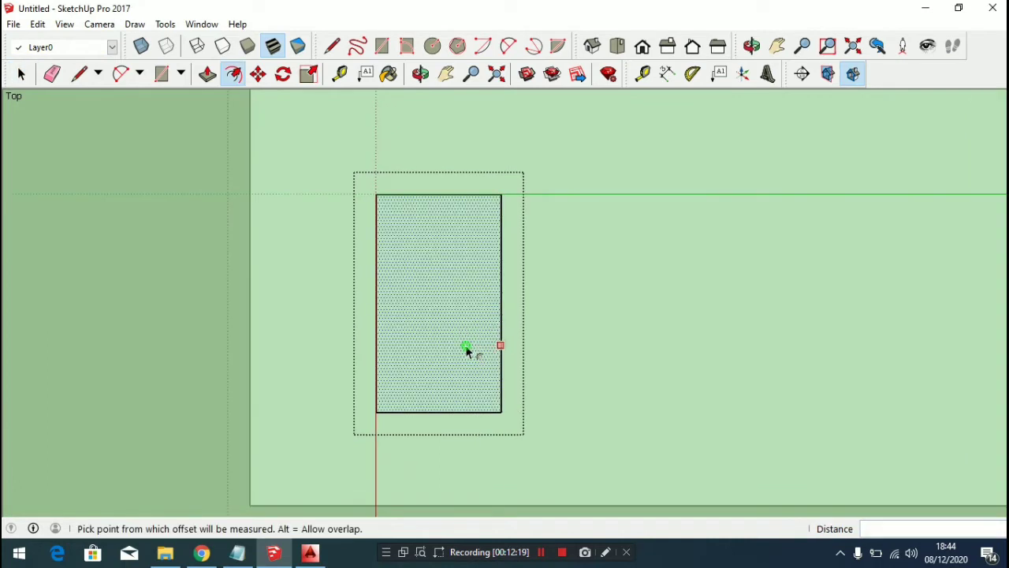
left_click(466, 347)
key("space")
key("Escape")
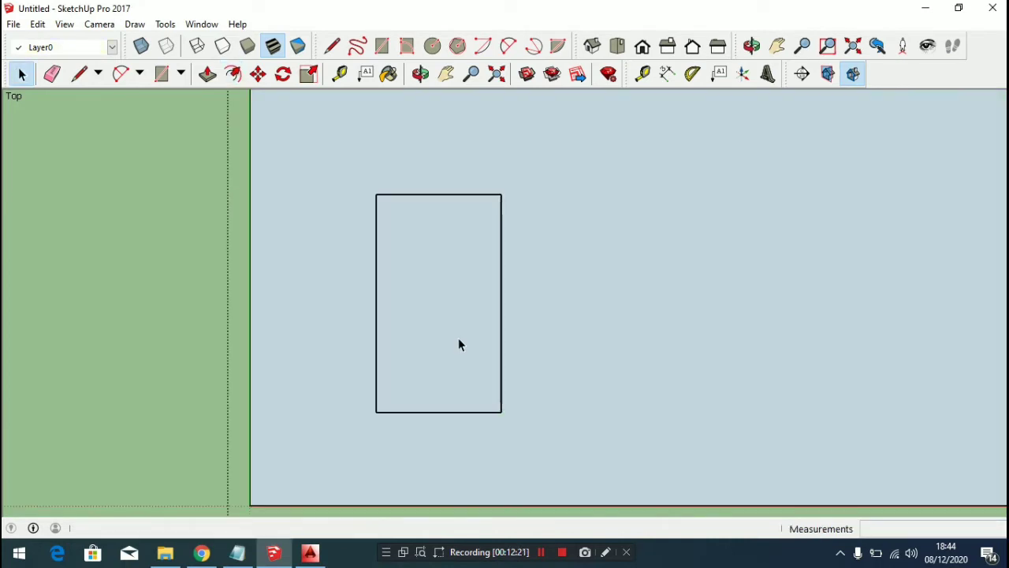
Erase the small group with the Eraser tool
key("e")
left_click_drag(456, 268, 467, 182)
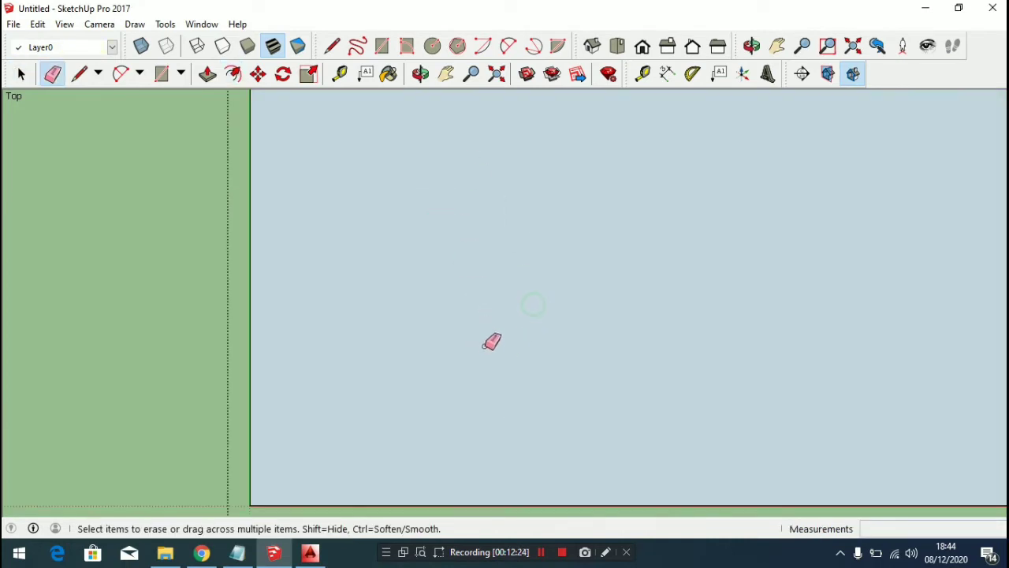
Draw a 1.4 m by 0.6 m rectangle just left of the large rectangle
scroll(480, 351, "down", 3)
key("r")
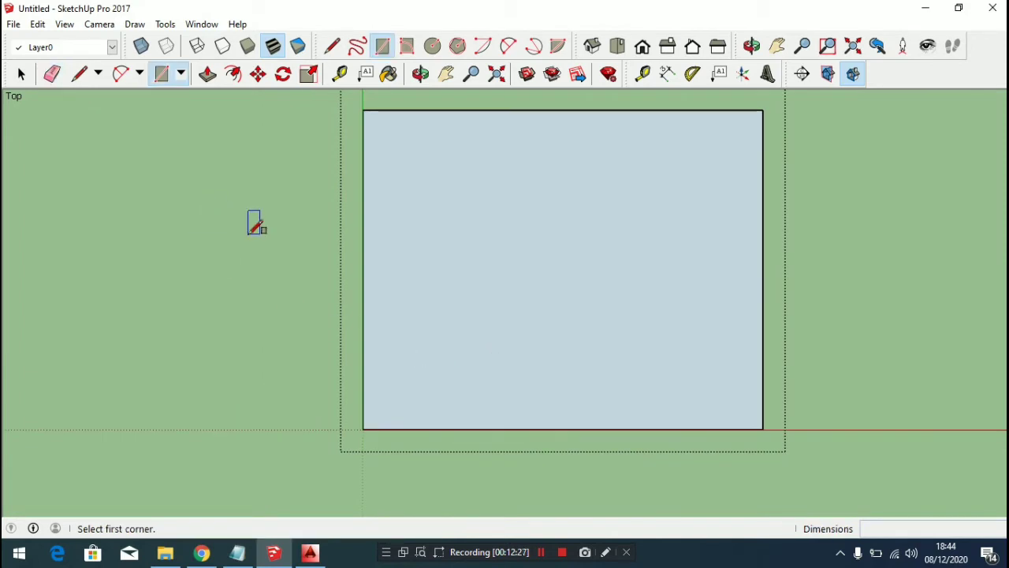
left_click(248, 234)
type("1,4;0")
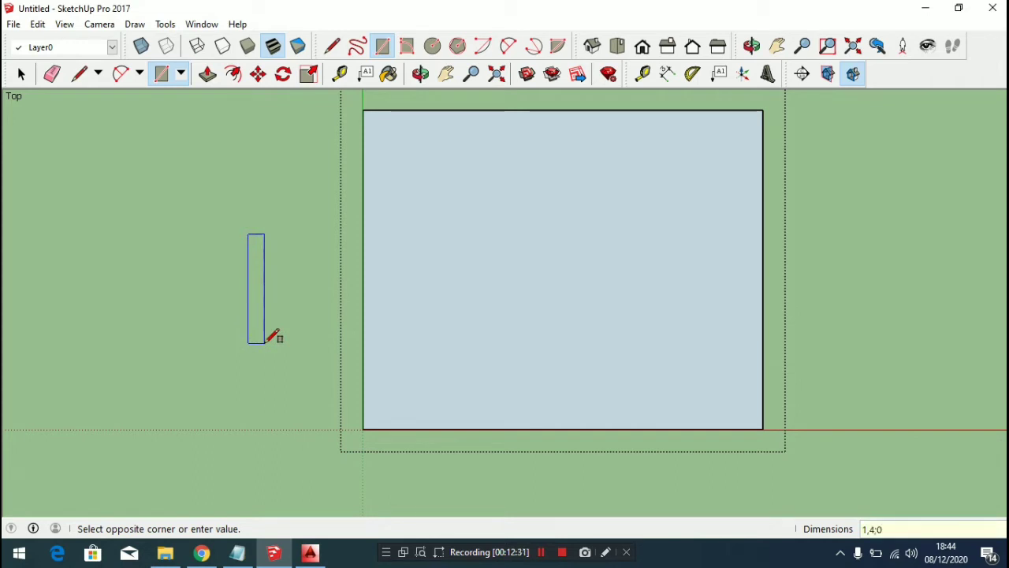
type(",6")
key("Return")
key("space")
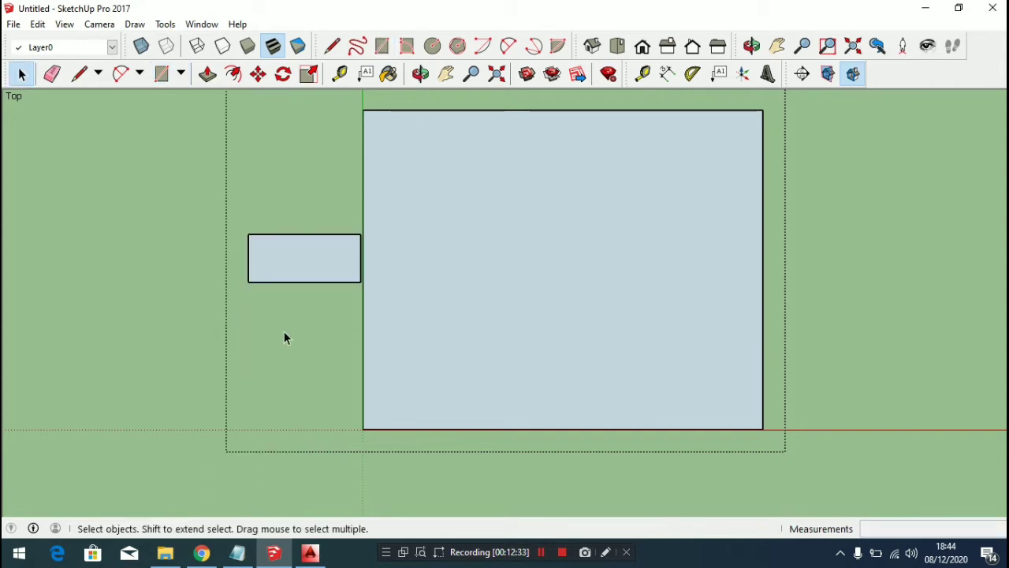
Make the small rectangle just outside the large rectangle, with its face and edges, into a group
left_click_drag(206, 200, 473, 311)
right_click(326, 253)
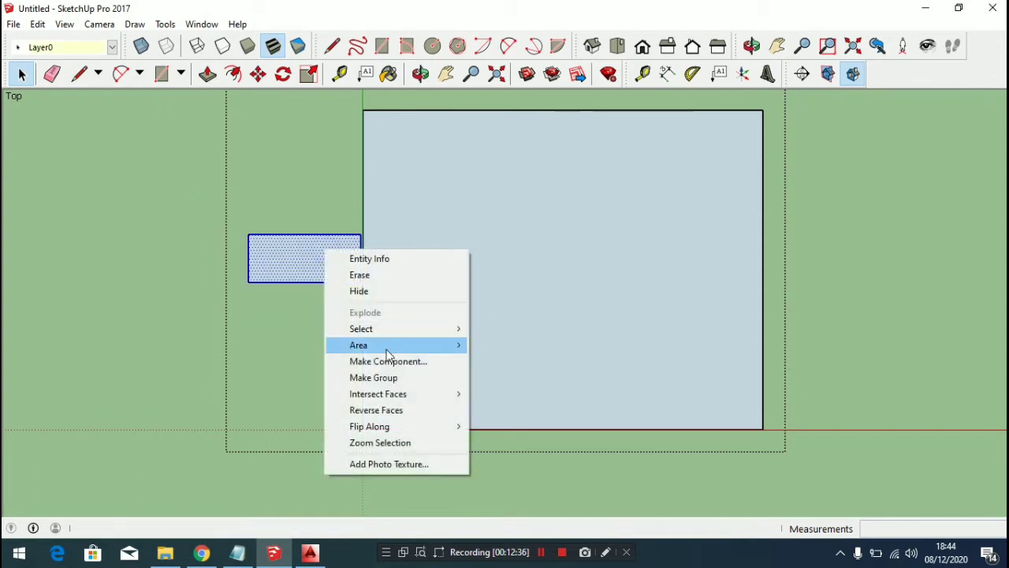
left_click(388, 379)
Rotate the small group 90 degrees about its upper-left corner so that it stands upright
scroll(324, 284, "up", 2)
key("q")
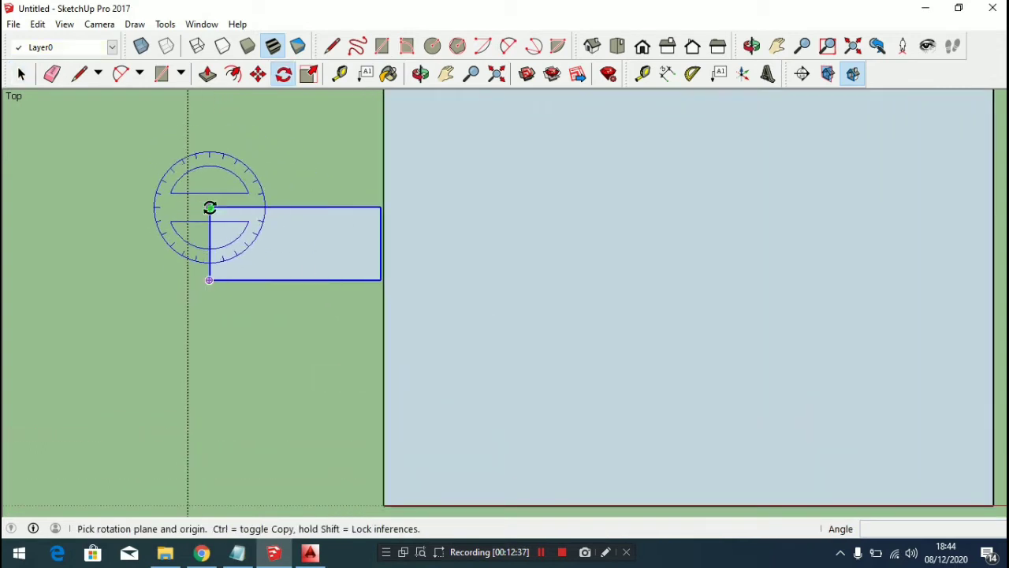
left_click(209, 207)
left_click(379, 217)
type("90")
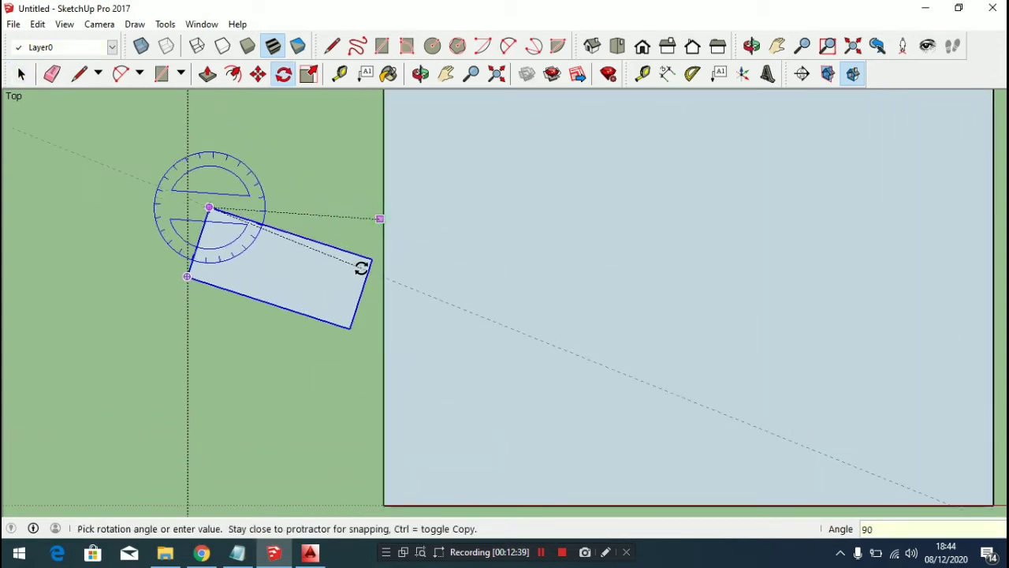
key("Return")
Move the upright group by its lower-left corner onto the large rectangle's lower-left corner
scroll(309, 225, "down", 3)
key("m")
left_click(197, 327)
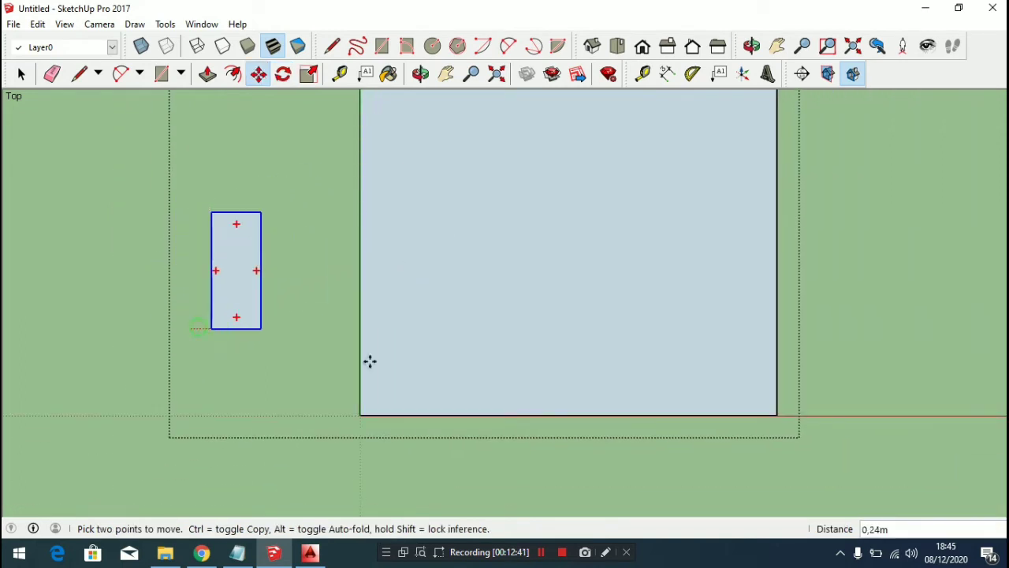
scroll(355, 394, "up", 2)
left_click(298, 412)
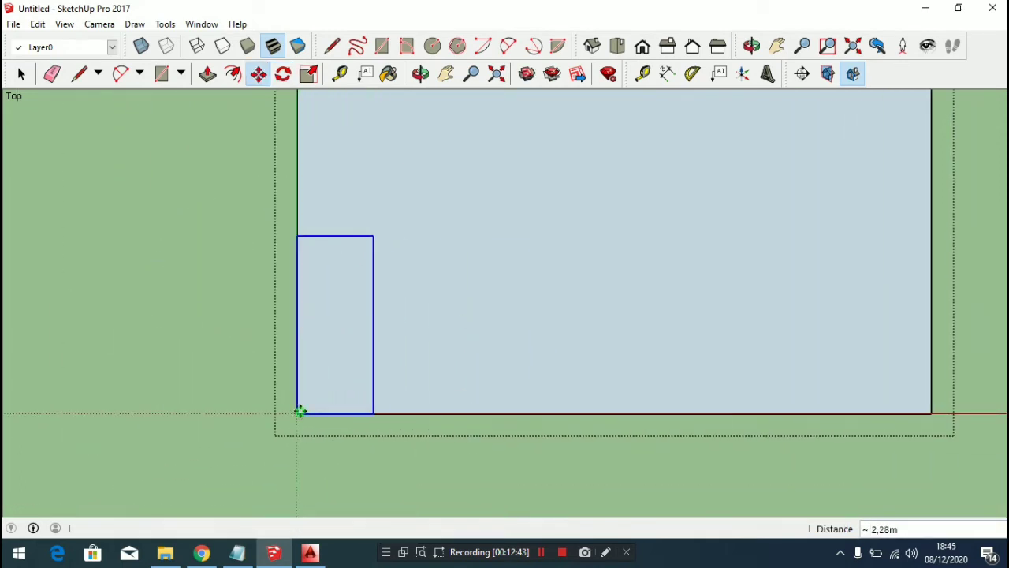
Move the small group 0.6 m up and 0.6 m to the right inside the large rectangle
left_click(527, 369)
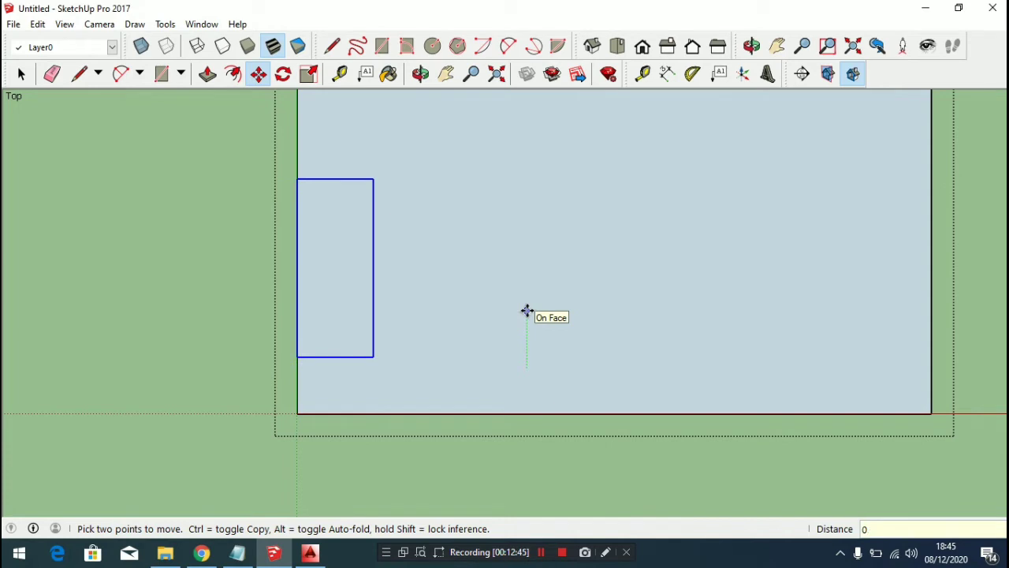
key("Return")
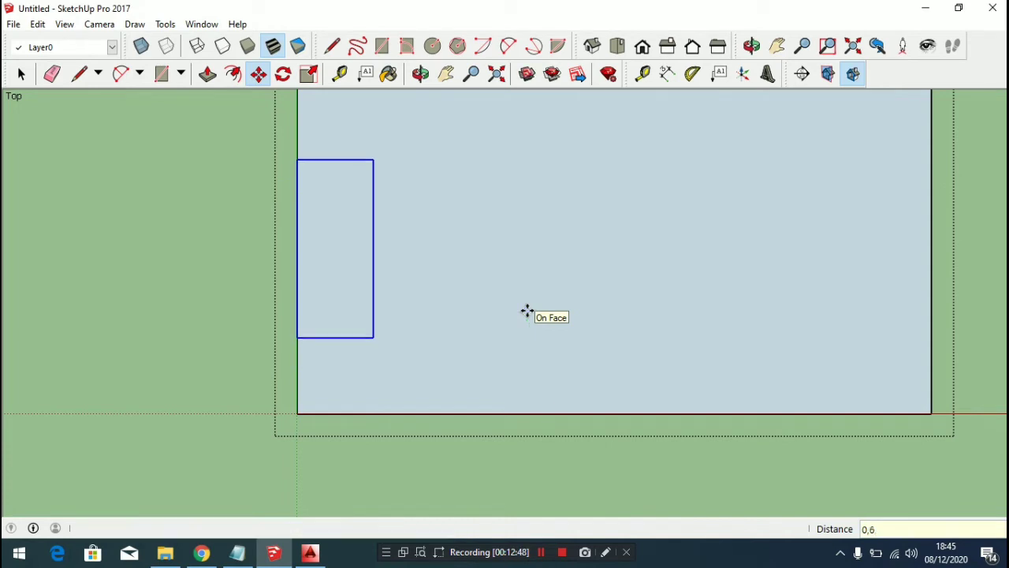
left_click(478, 293)
left_click(555, 294)
key("space")
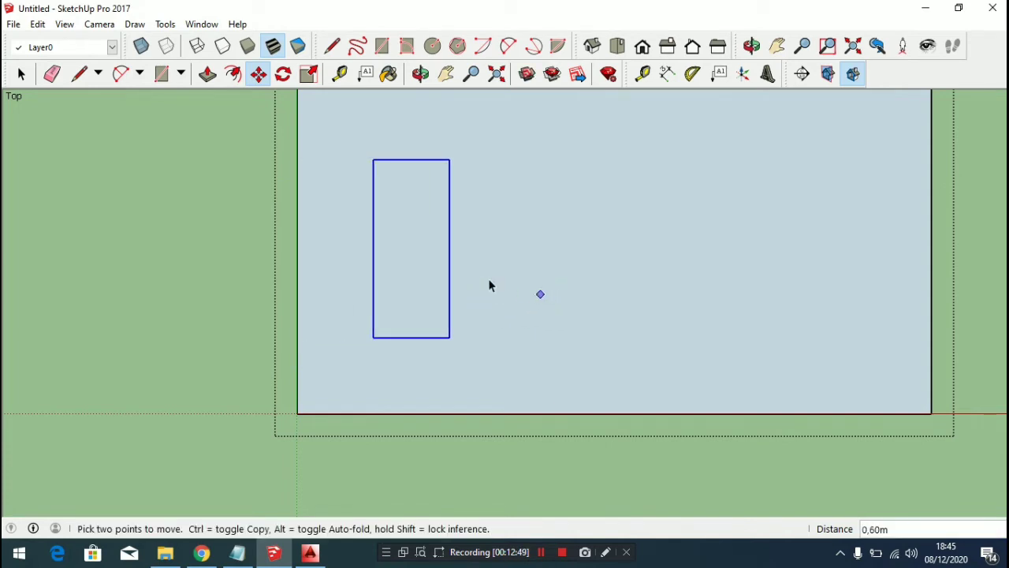
Open the small group for editing and offset its face outline 0.04 m inward
double_click(382, 228)
scroll(384, 230, "up", 3)
left_click(467, 304)
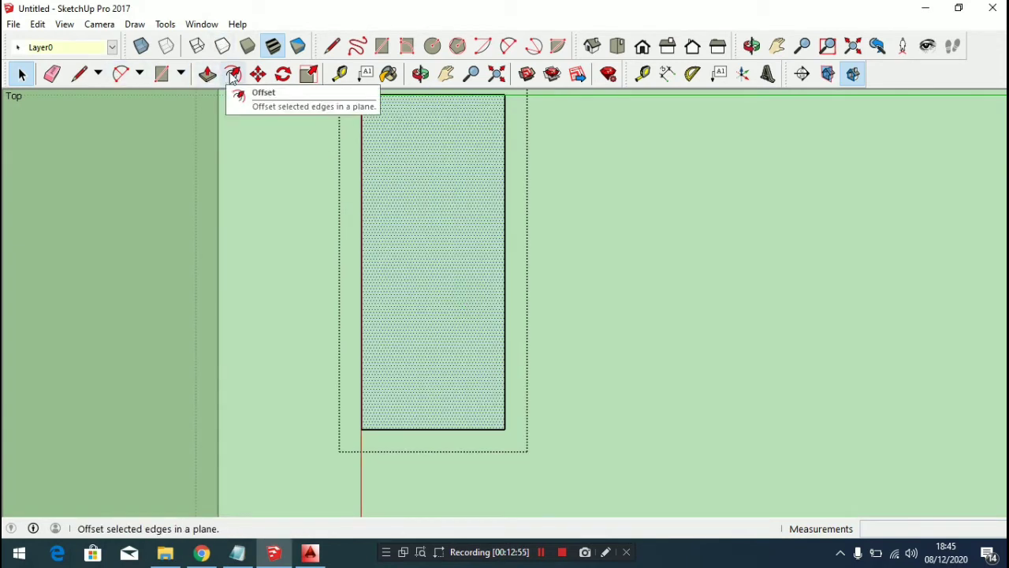
key("f")
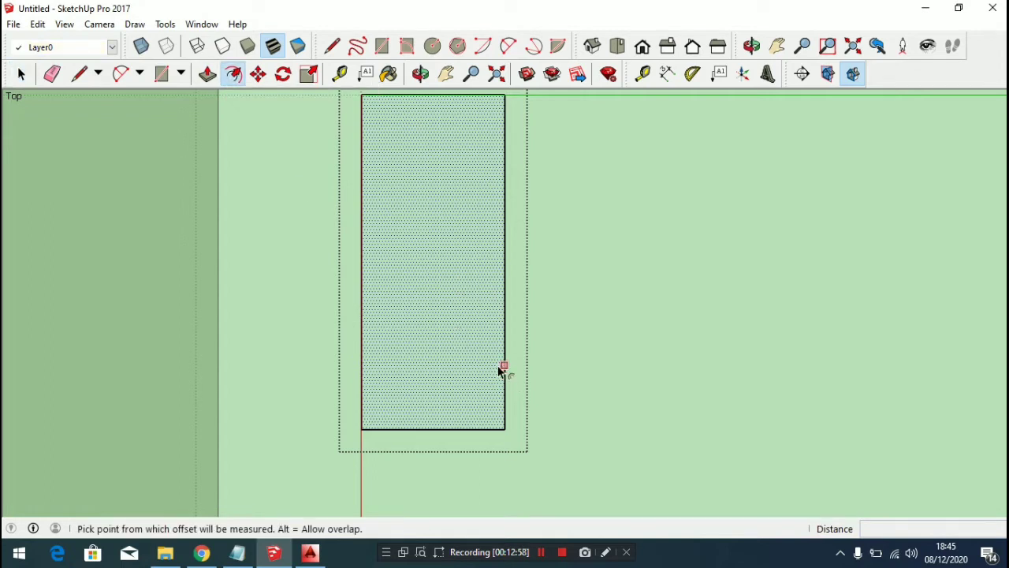
left_click(504, 368)
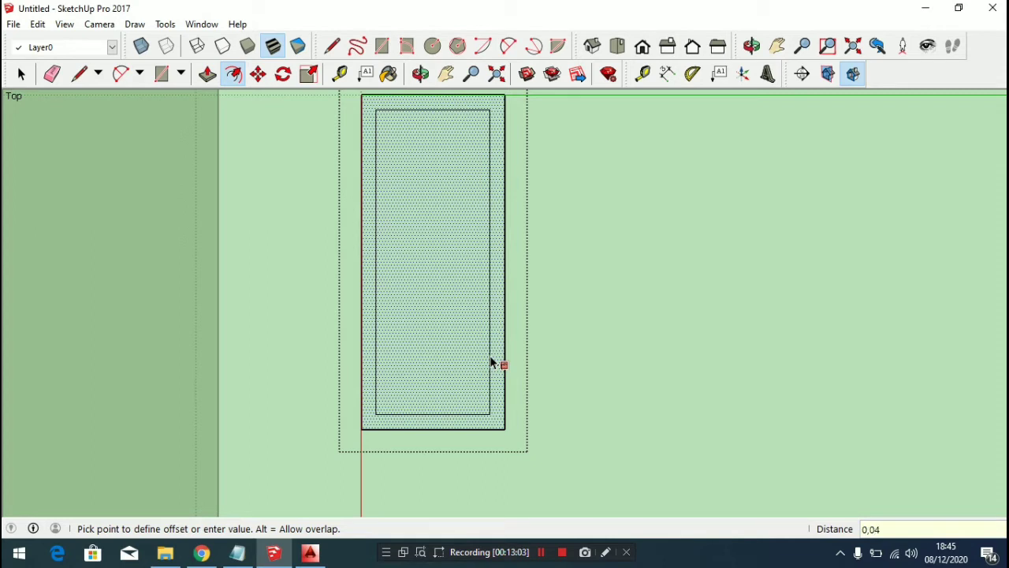
key("Return")
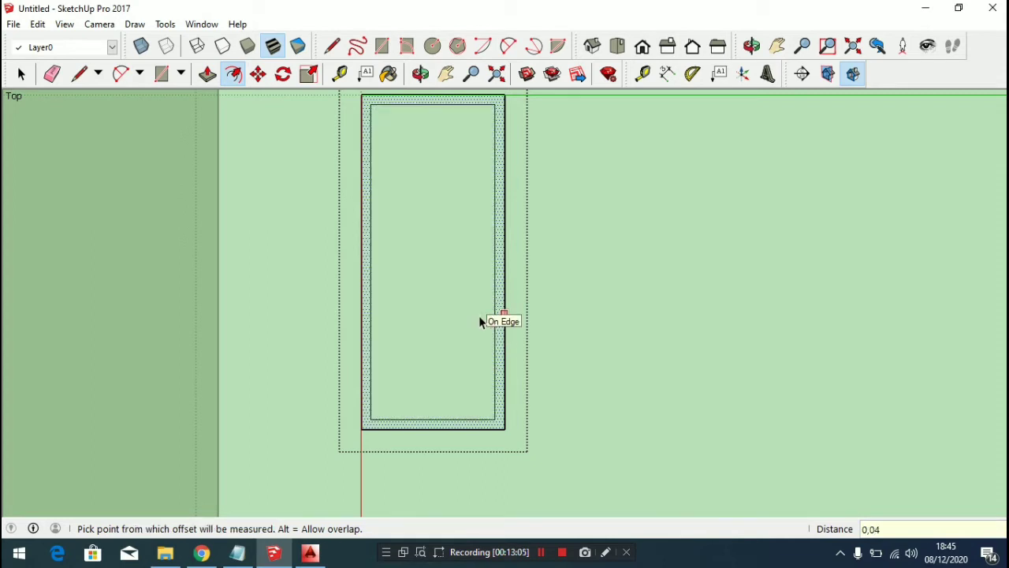
key("space")
Offset the inner face's outline a further 0.02 m inward
left_click(476, 347)
scroll(484, 371, "up", 3)
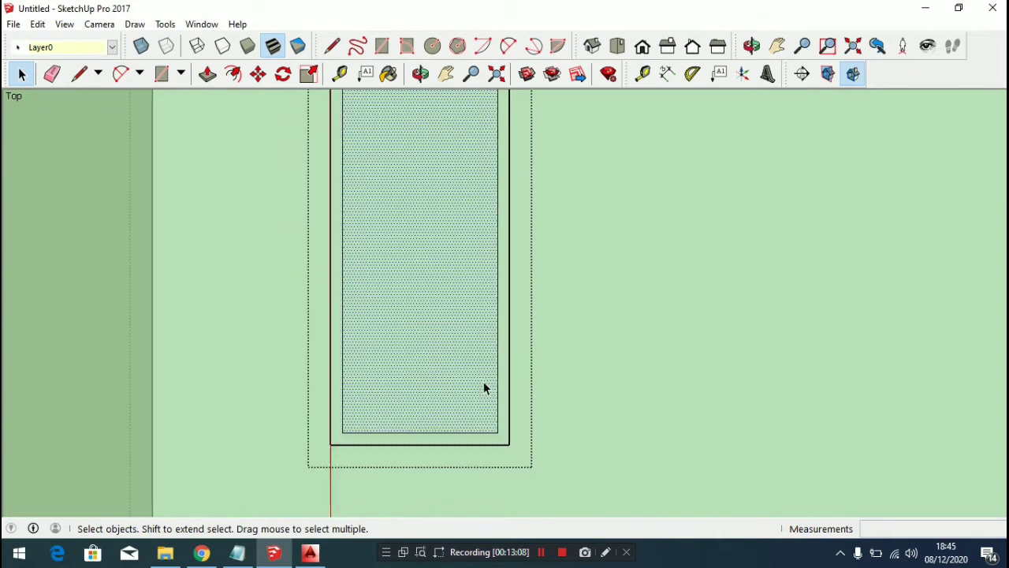
scroll(482, 386, "up", 2)
key("f")
left_click(493, 379)
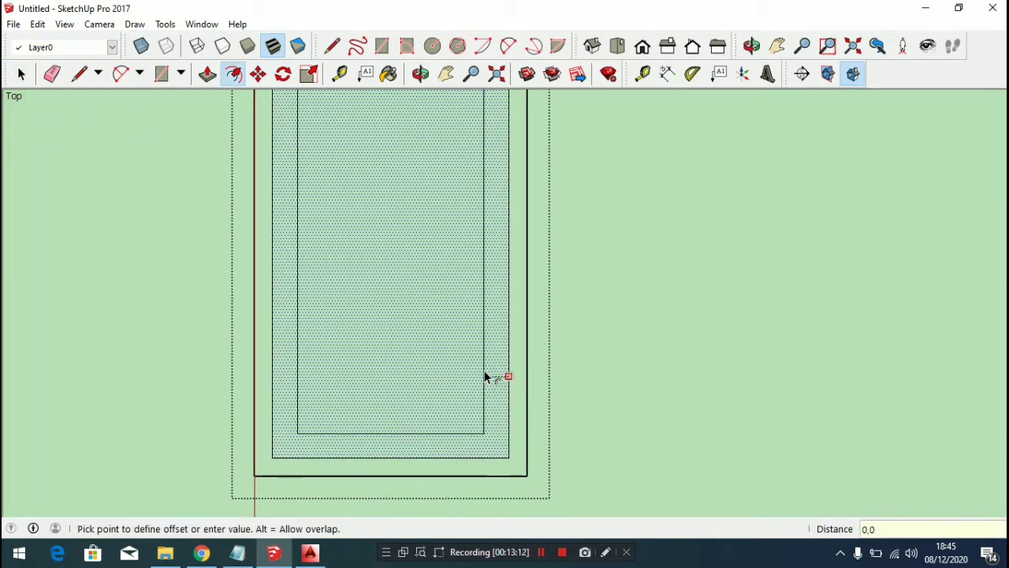
key("Return")
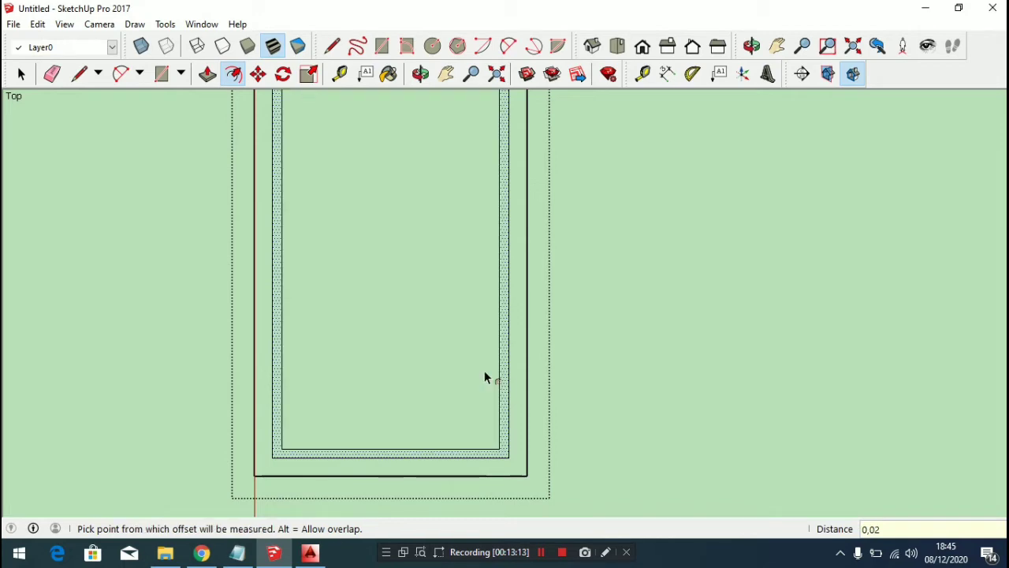
key("space")
Group the outer frame ring together with its bounding edges
left_click(518, 301)
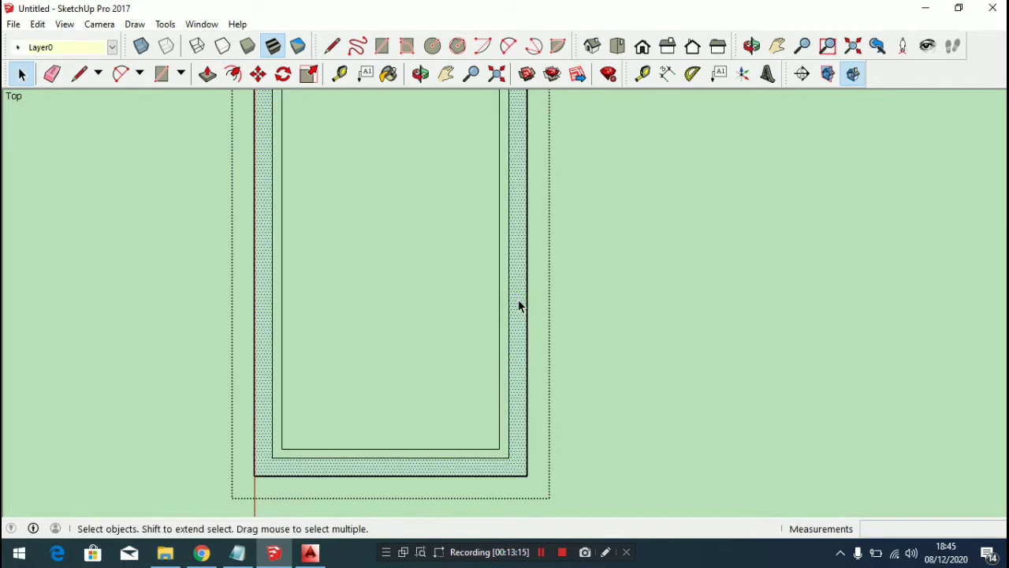
left_click(500, 333)
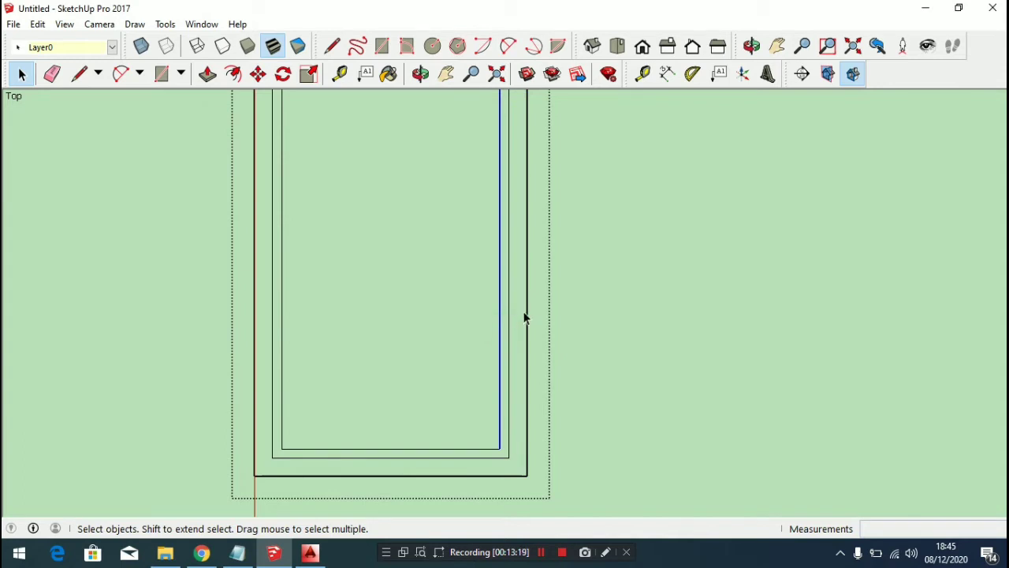
double_click(525, 318)
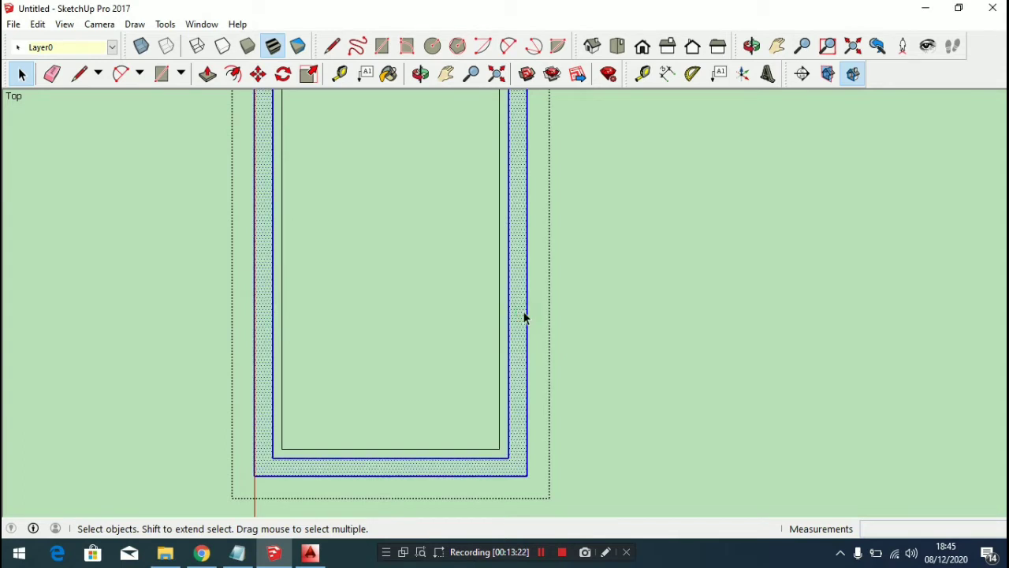
right_click(525, 318)
left_click(572, 199)
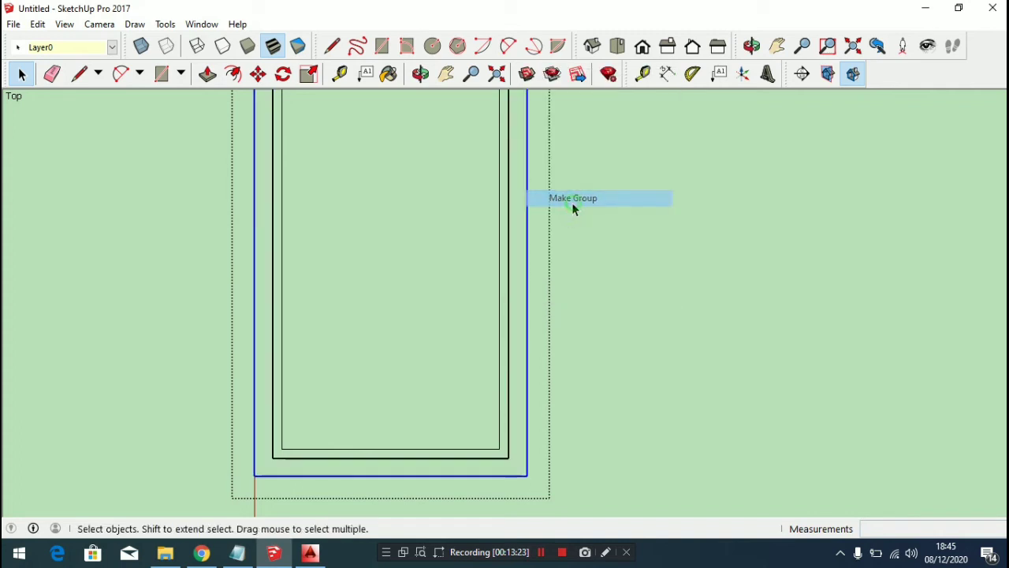
Draw a vertical centre line joining the midpoints of the innermost rectangle's bottom and top edges
scroll(506, 396, "up", 1)
left_click(503, 404)
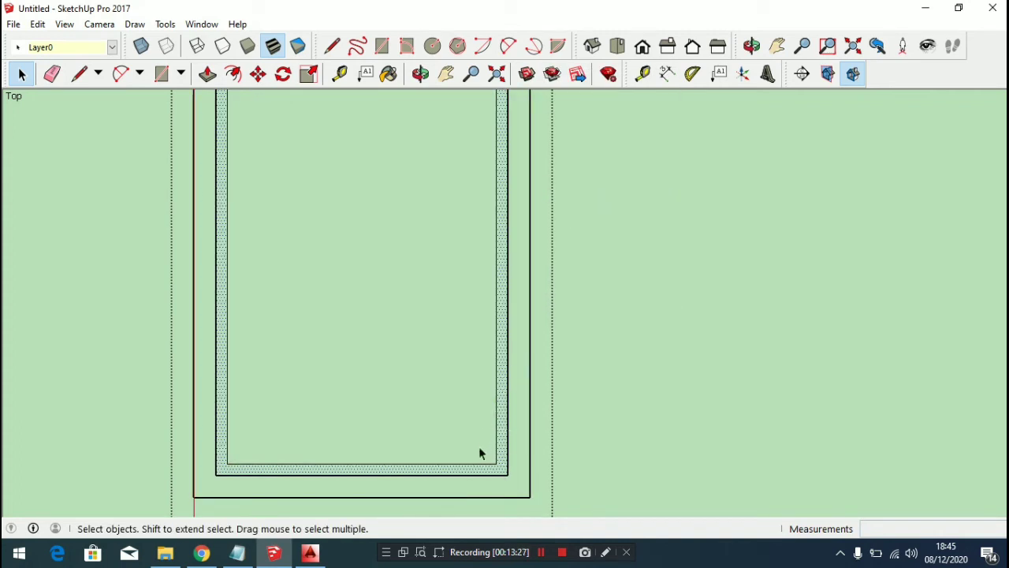
scroll(513, 457, "down", 1)
key("l")
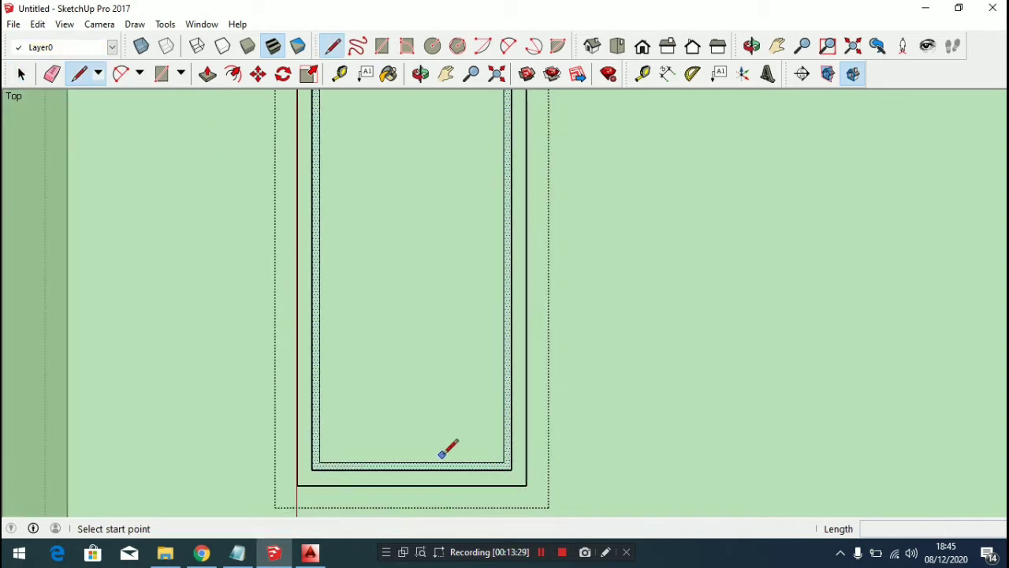
scroll(397, 457, "up", 2)
left_click(389, 469)
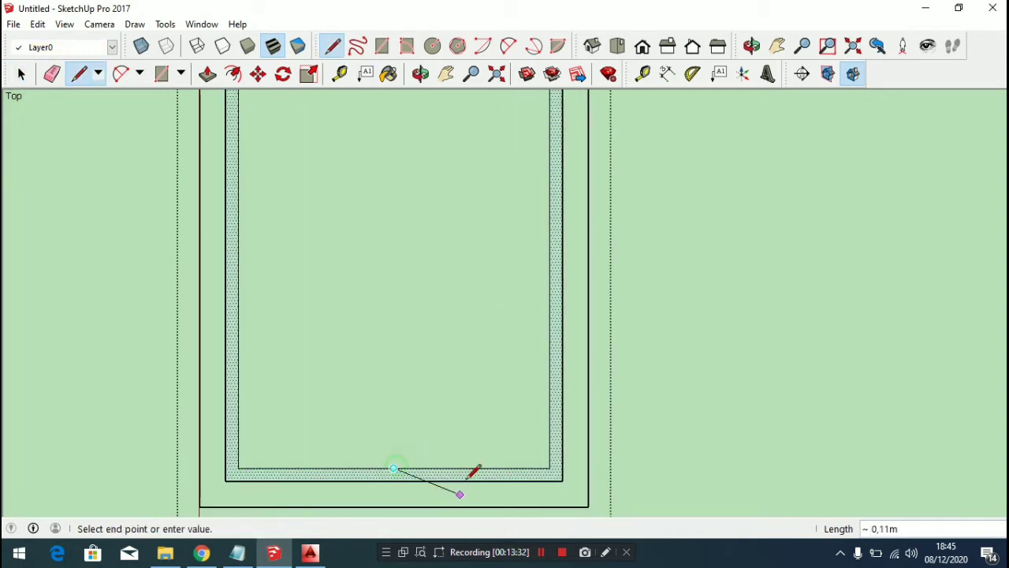
scroll(466, 225, "down", 3)
scroll(445, 296, "up", 3)
scroll(444, 247, "up", 2)
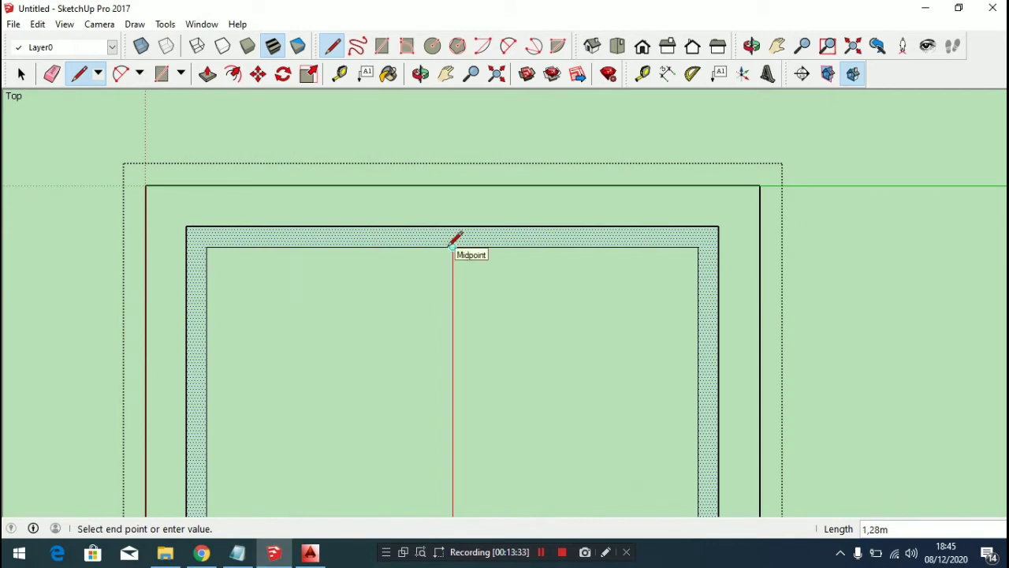
left_click(453, 239)
scroll(454, 245, "down", 5)
key("space")
Draw a horizontal line across the innermost rectangle through the midpoint of the vertical centre line
scroll(447, 308, "down", 2)
scroll(450, 365, "up", 3)
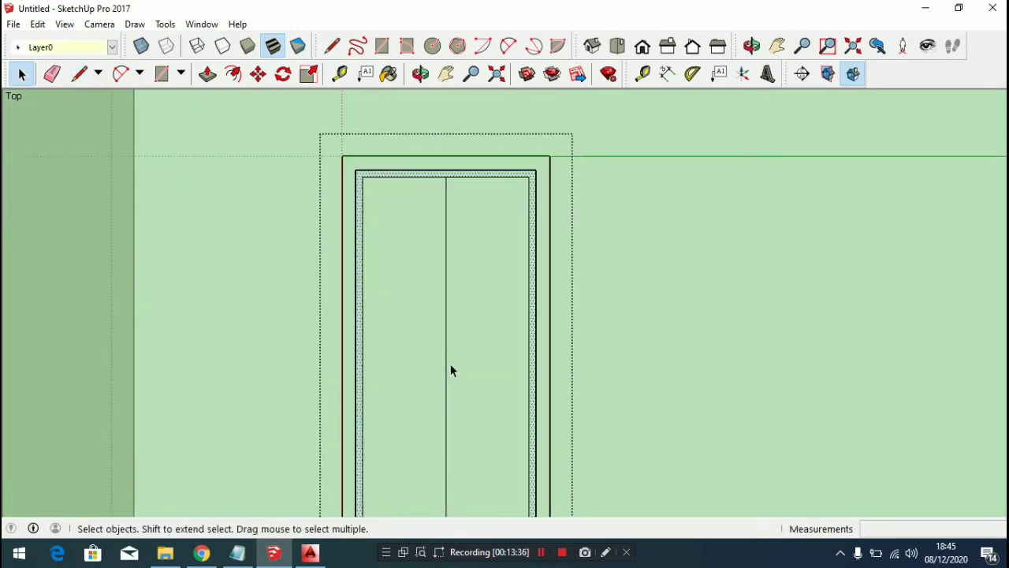
key("l")
left_click(446, 399)
scroll(446, 399, "up", 3)
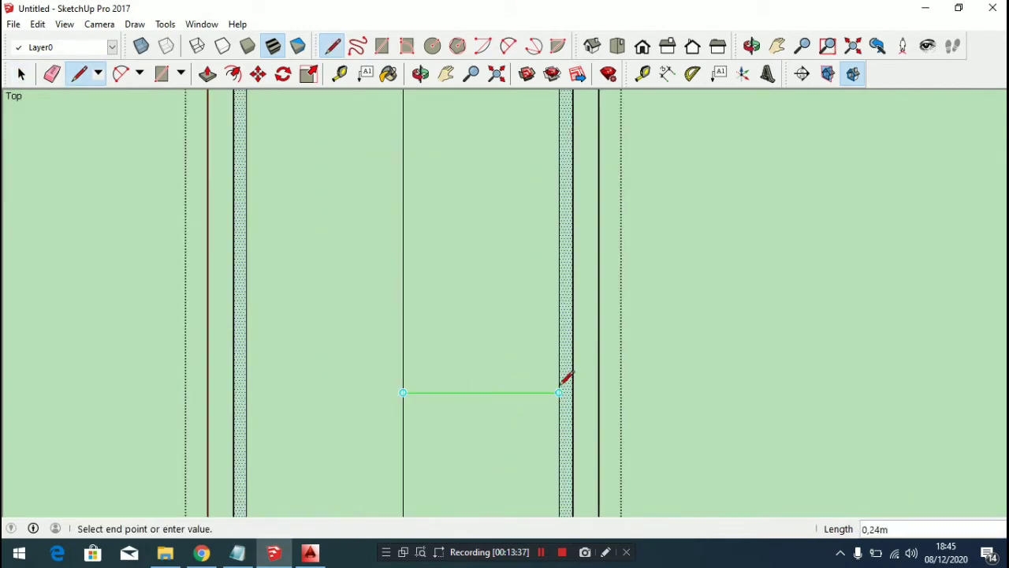
left_click(563, 390)
scroll(465, 387, "down", 2)
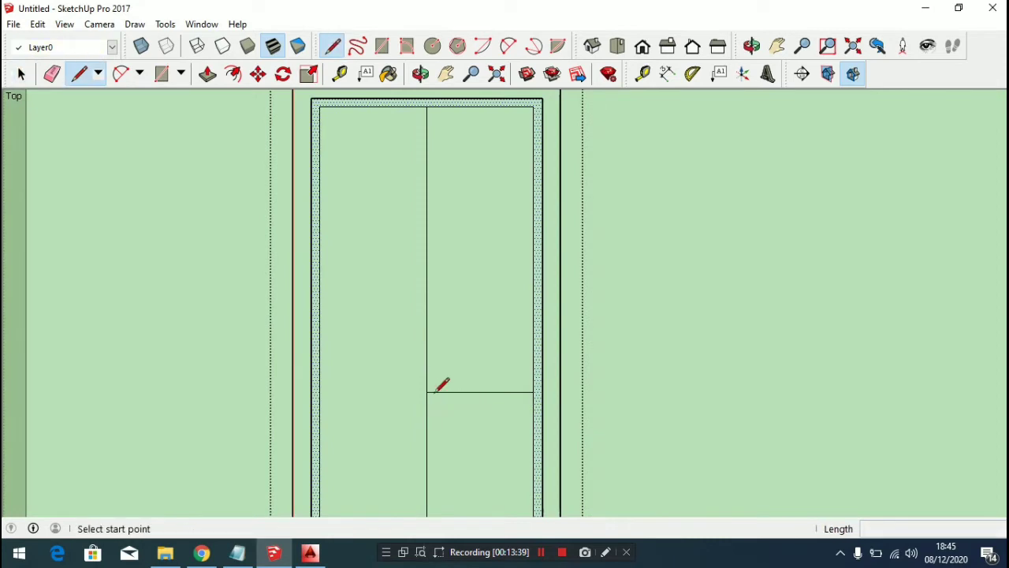
left_click(424, 394)
scroll(424, 394, "up", 3)
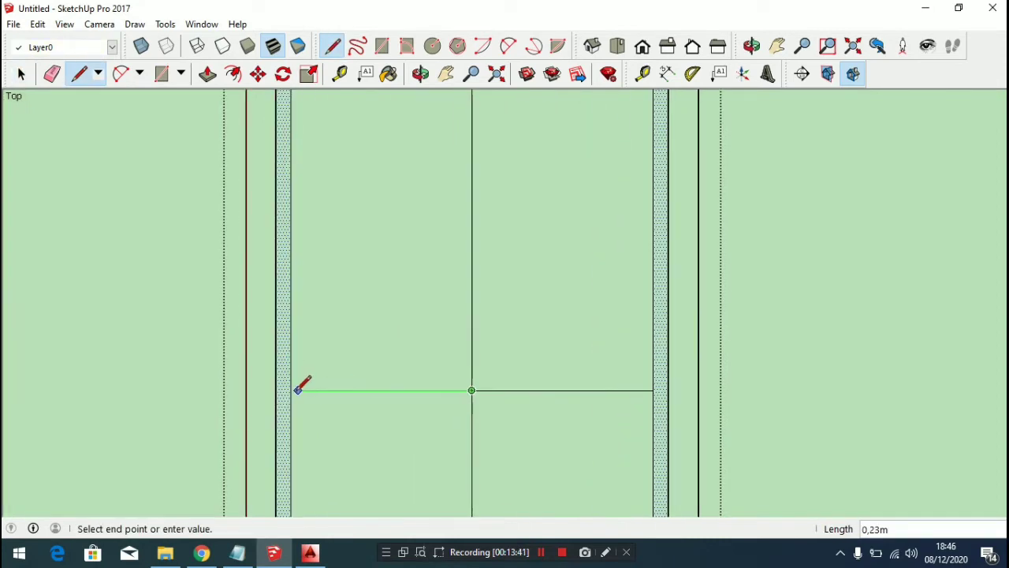
left_click(300, 383)
Divide the upper half of the innermost rectangle with a horizontal line through its centre line's midpoint
scroll(417, 334, "down", 2)
scroll(417, 333, "down", 2)
scroll(417, 338, "up", 2)
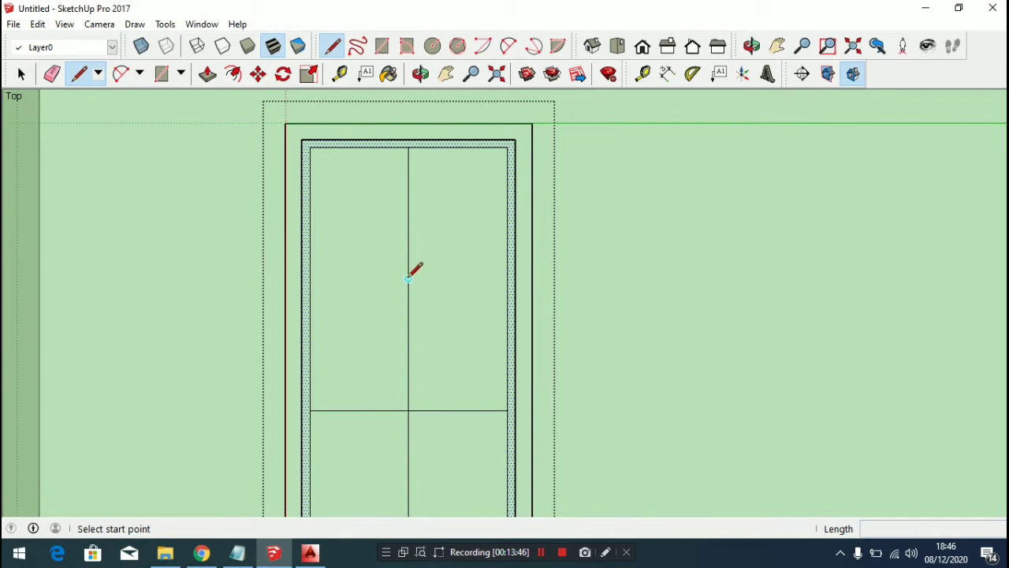
left_click(408, 278)
scroll(479, 279, "up", 2)
left_click(513, 280)
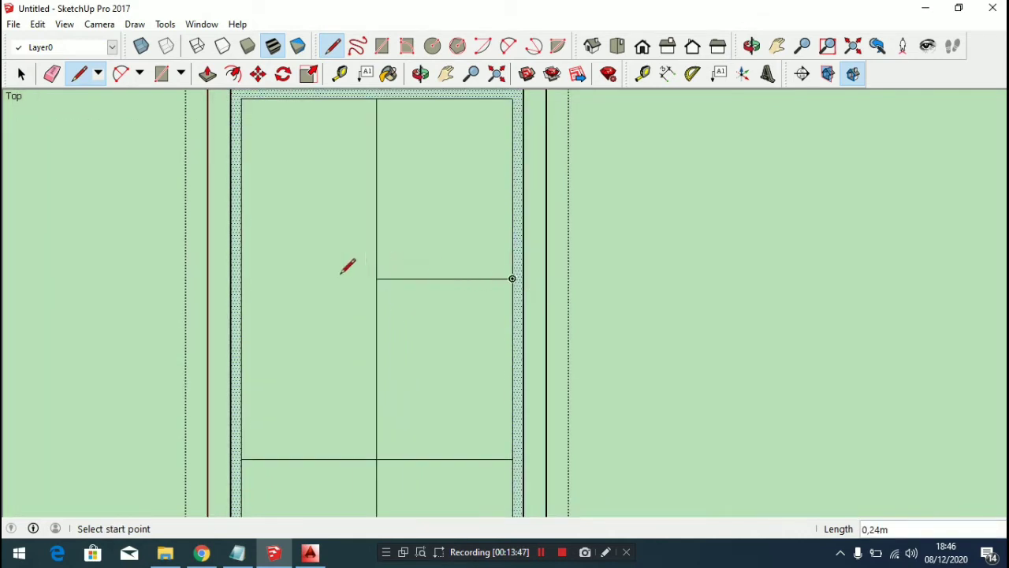
left_click(377, 278)
left_click(242, 278)
key("space")
Divide the lower half of the innermost rectangle with a horizontal line through its centre line's midpoint
scroll(322, 258, "down", 3)
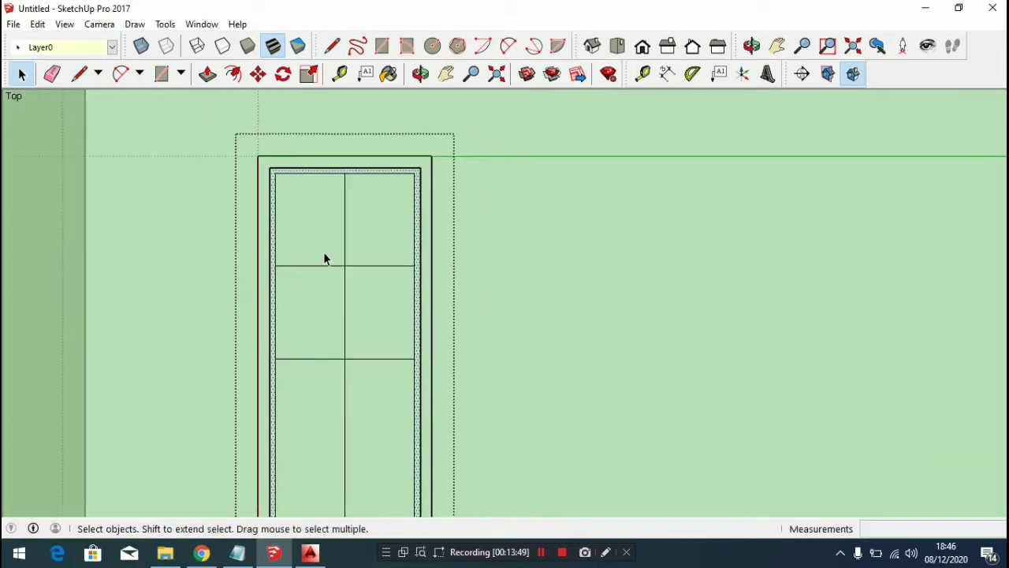
scroll(345, 331, "down", 2)
scroll(345, 372, "up", 2)
key("l")
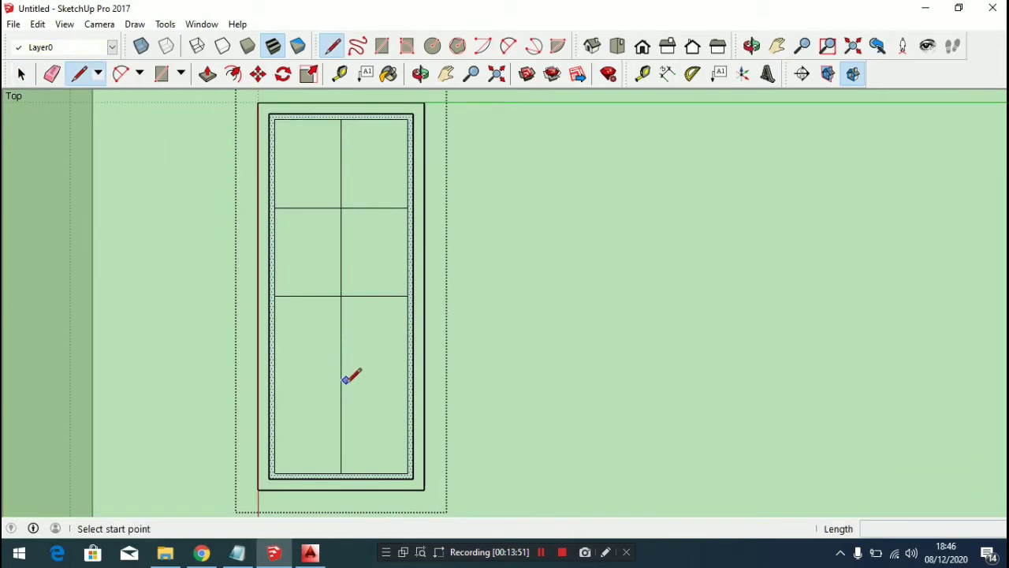
left_click(340, 385)
scroll(405, 383, "up", 3)
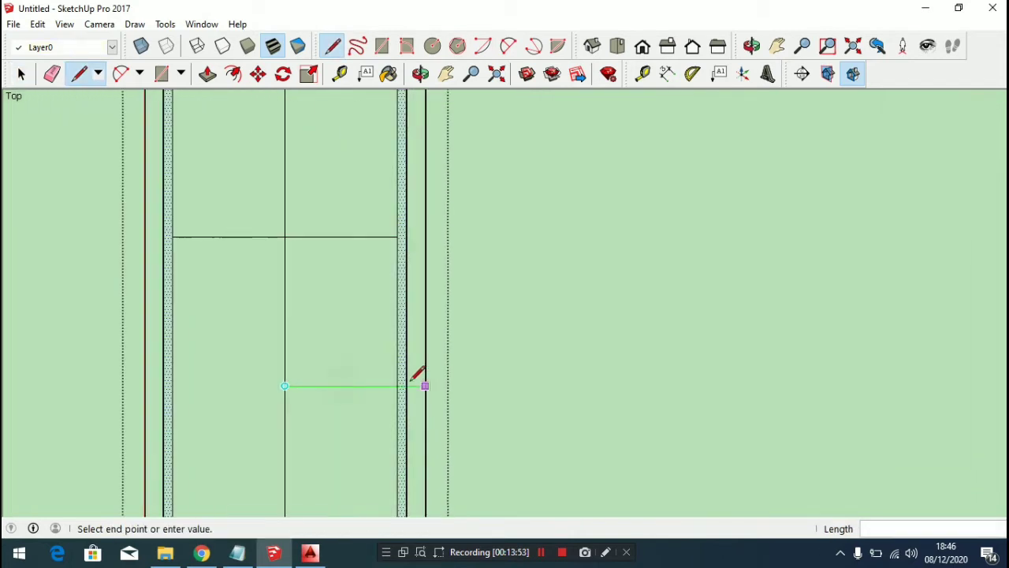
left_click(398, 385)
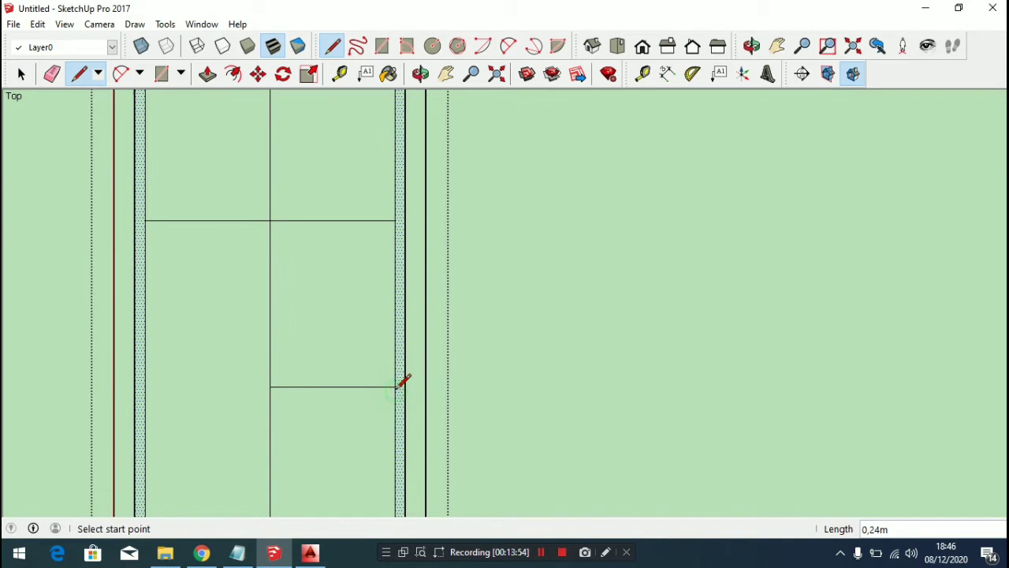
left_click(270, 386)
left_click(145, 387)
key("space")
scroll(236, 360, "down", 5)
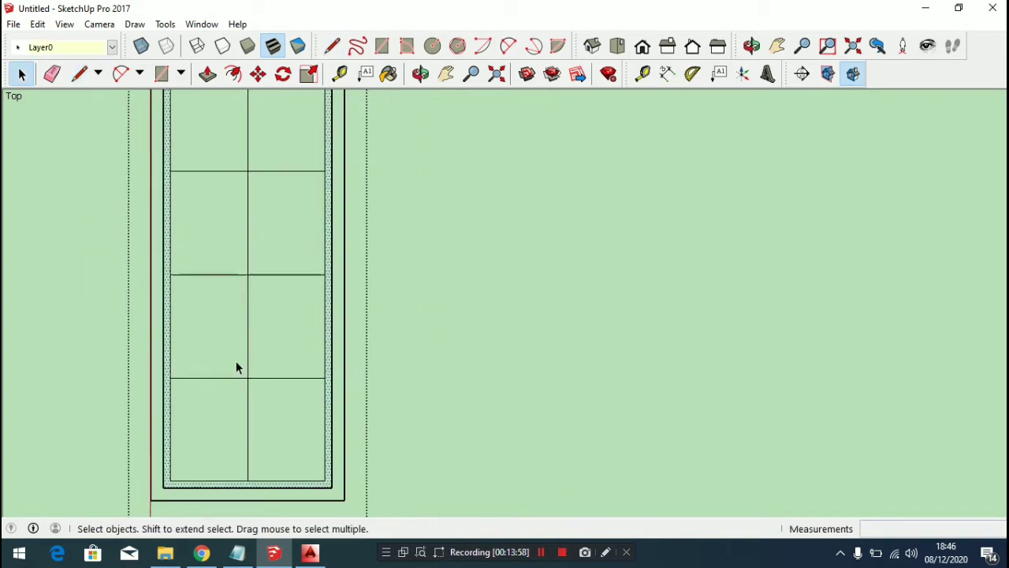
scroll(288, 201, "up", 3)
scroll(289, 201, "up", 4)
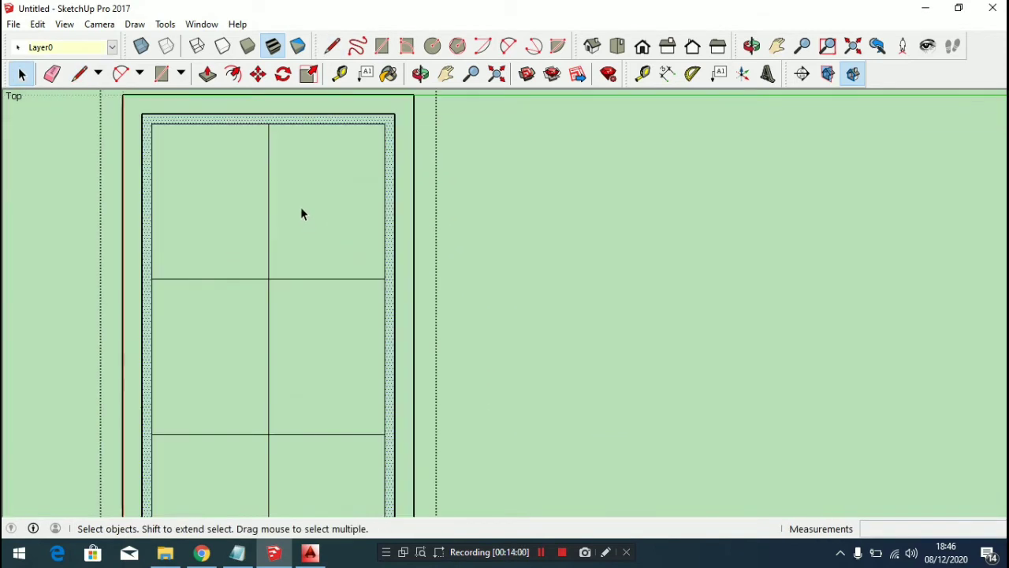
Offset the edges of the upper-right pane inward by 0.02 m and undo the offset
scroll(310, 223, "down", 2)
left_click(314, 227)
key("f")
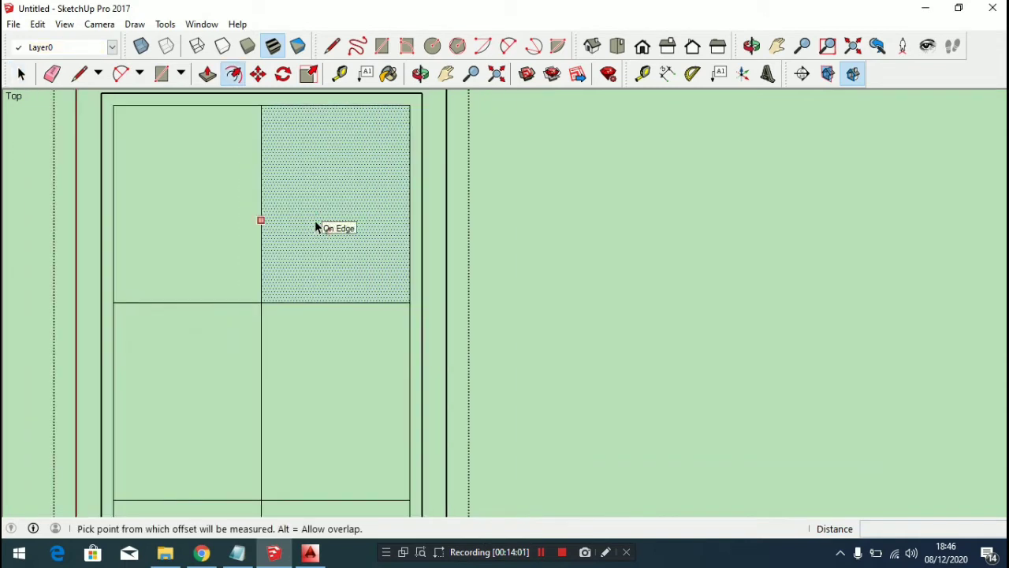
left_click(320, 226)
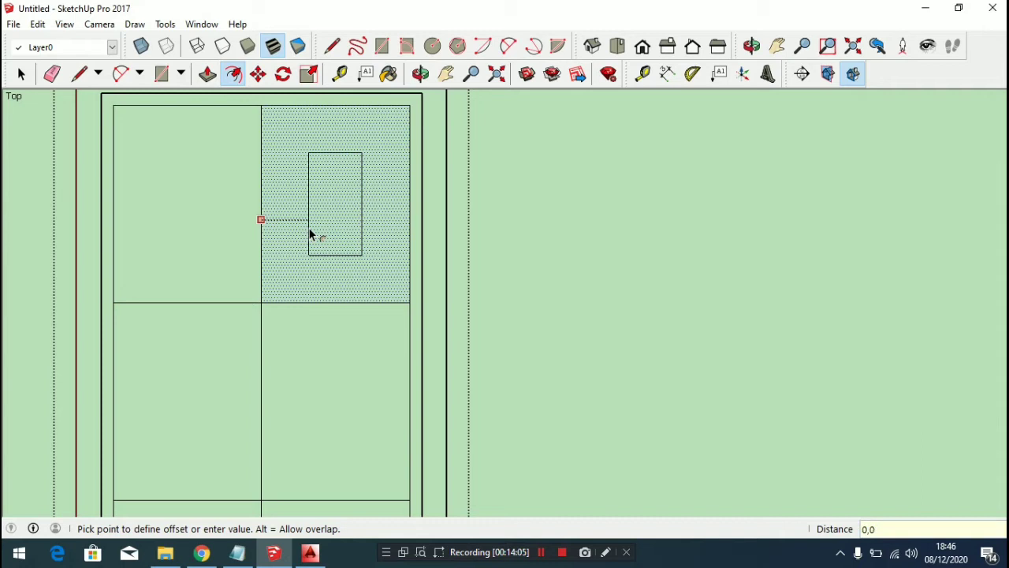
key("Return")
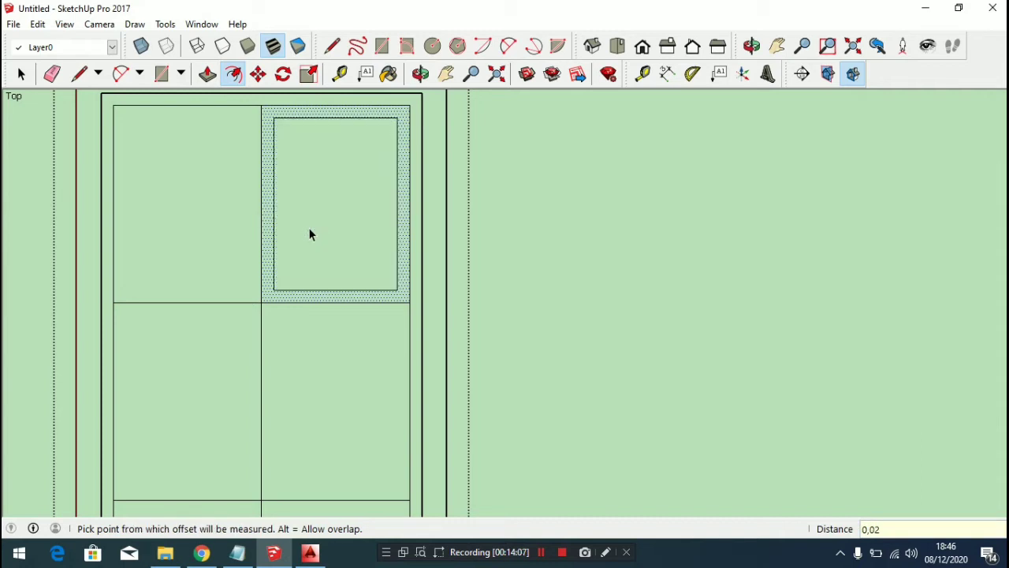
key("space")
scroll(385, 134, "down", 2)
scroll(400, 114, "up", 2)
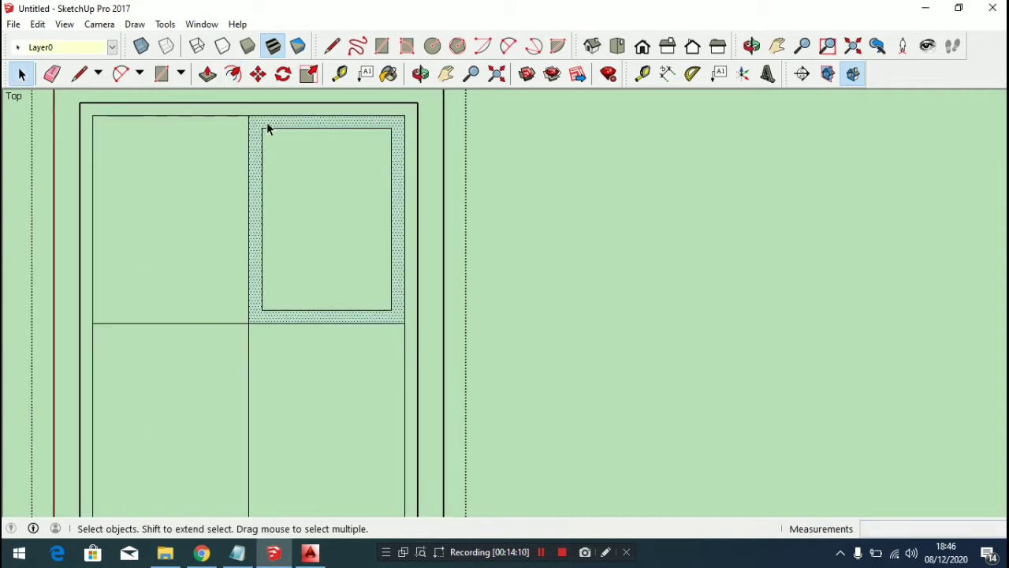
scroll(266, 128, "up", 3)
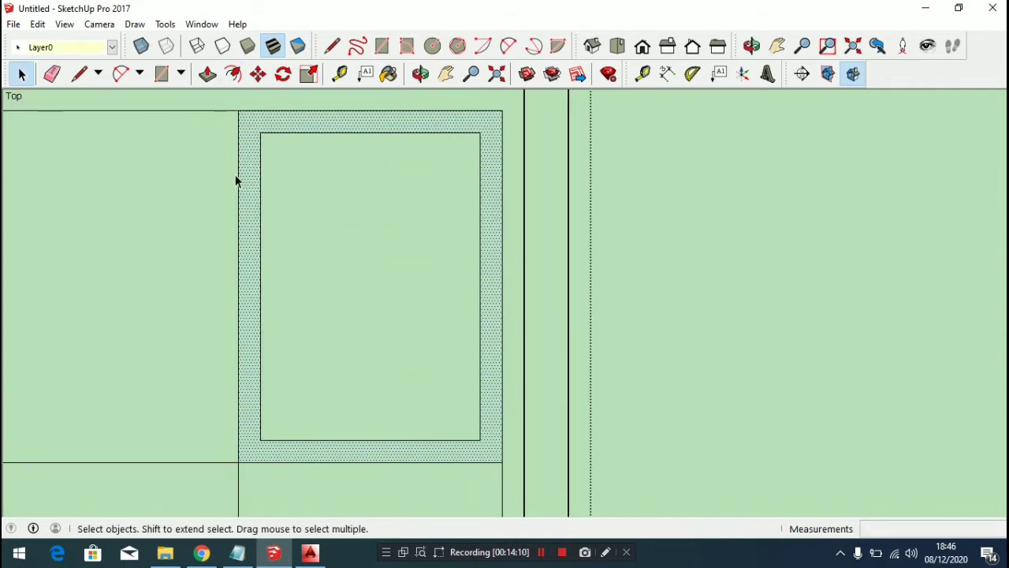
left_click(294, 210)
scroll(315, 224, "down", 2)
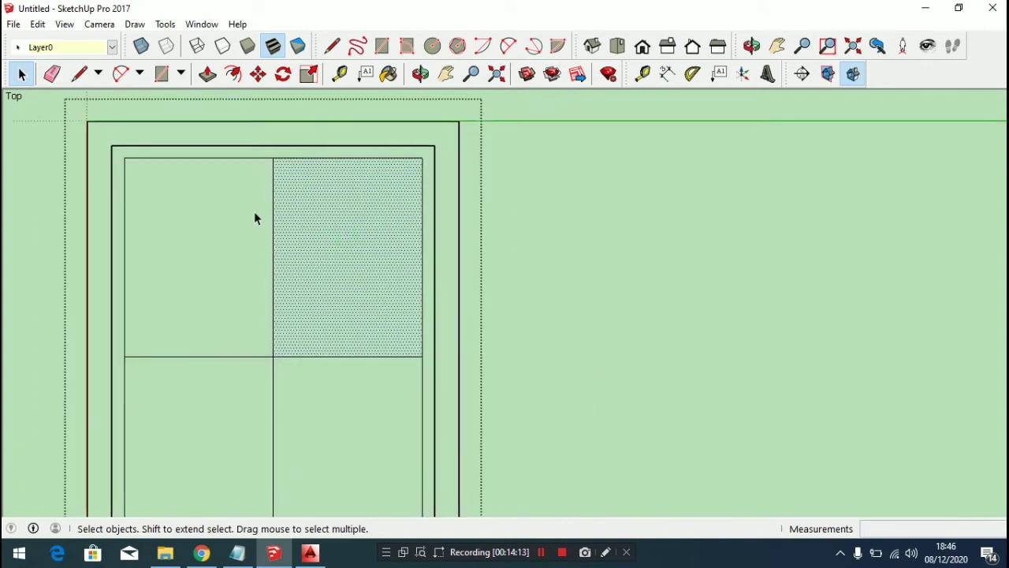
Copy all segments of the vertical centre line 0.01 m to the right
scroll(268, 182, "up", 2)
left_click(292, 140)
scroll(306, 164, "up", 2)
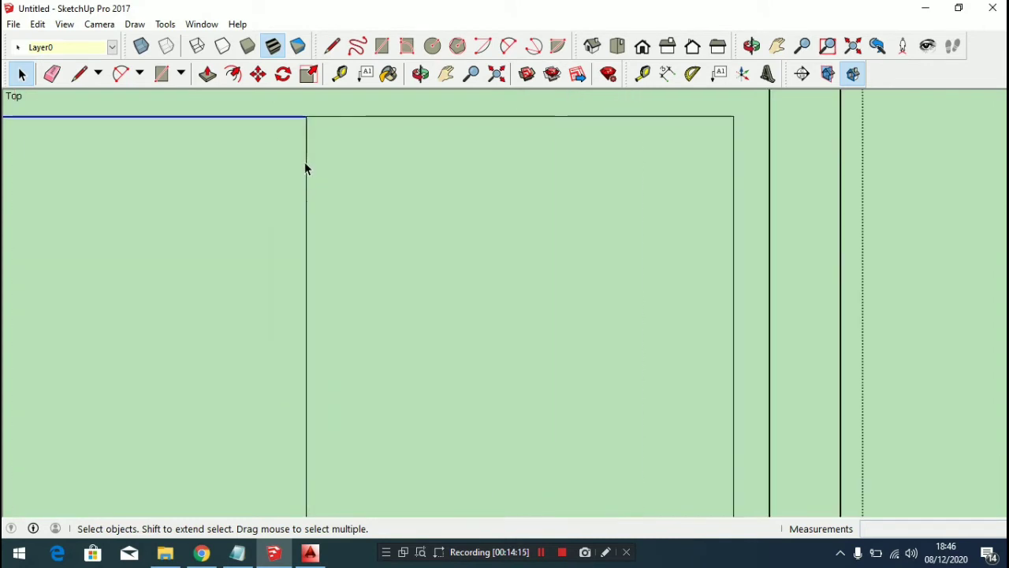
left_click(304, 168)
scroll(316, 161, "down", 3)
left_click(320, 232)
scroll(324, 220, "down", 3)
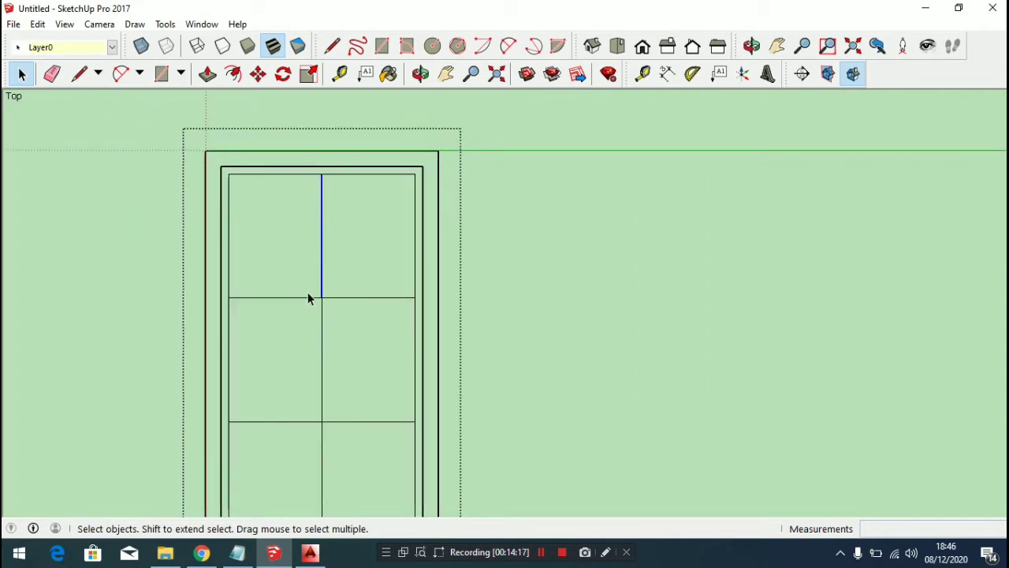
left_click(324, 322, "ctrl")
scroll(322, 295, "down", 3)
scroll(320, 392, "up", 3)
left_click(327, 391, "ctrl")
scroll(338, 337, "down", 3)
scroll(328, 413, "up", 3)
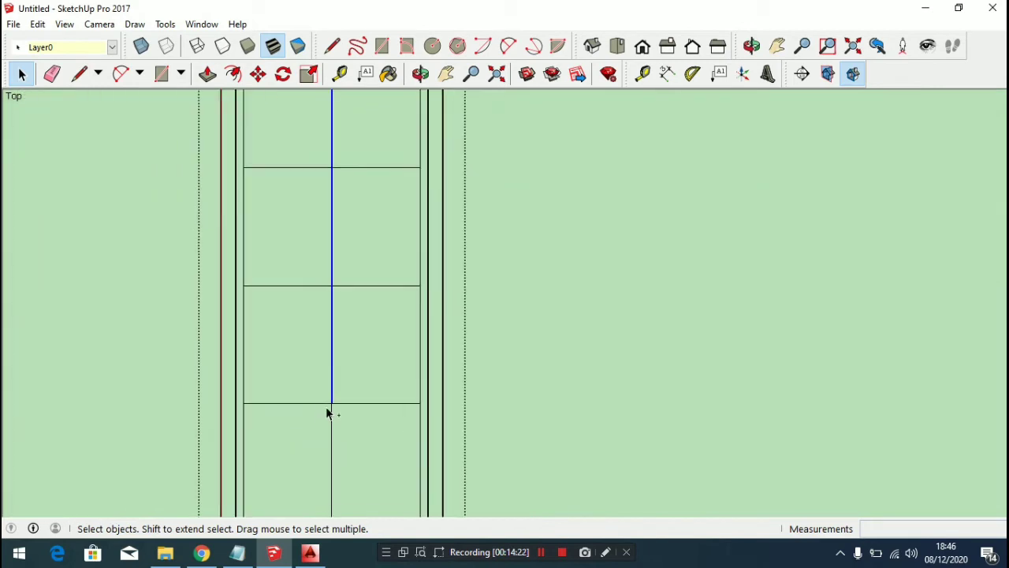
scroll(332, 421, "down", 3)
scroll(313, 255, "up", 6)
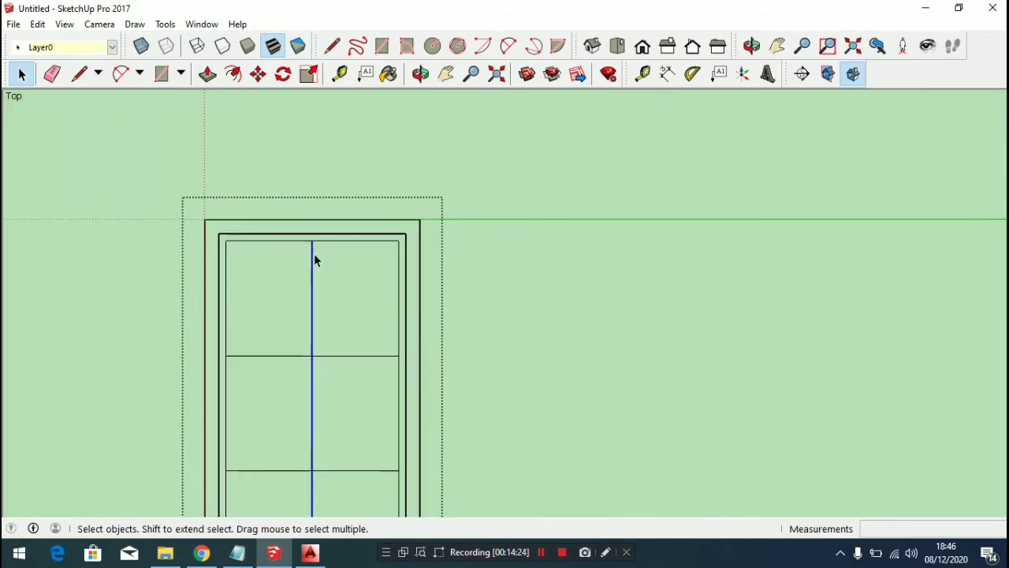
scroll(309, 234, "up", 2)
key("m")
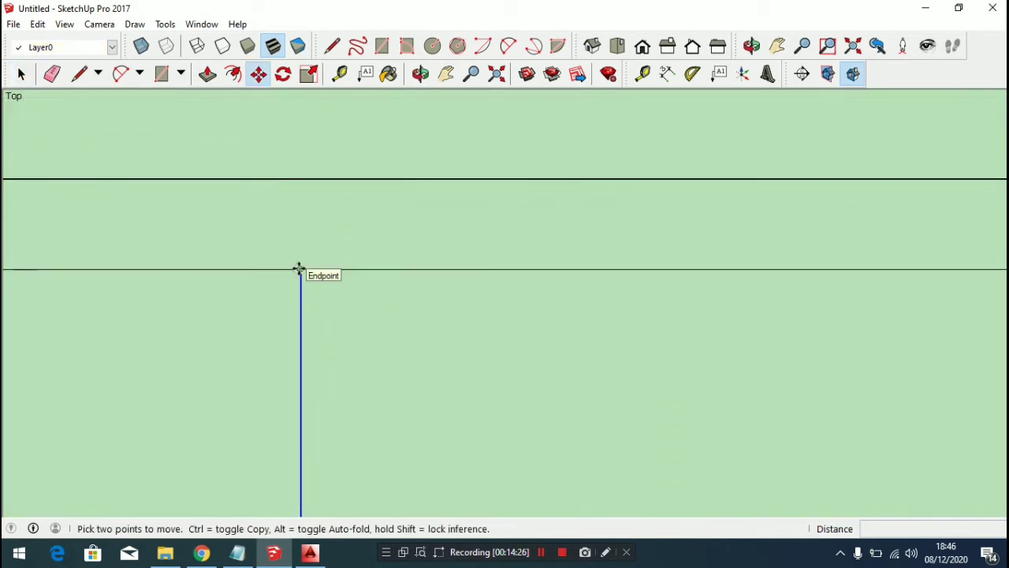
key("ctrl")
left_click(299, 269)
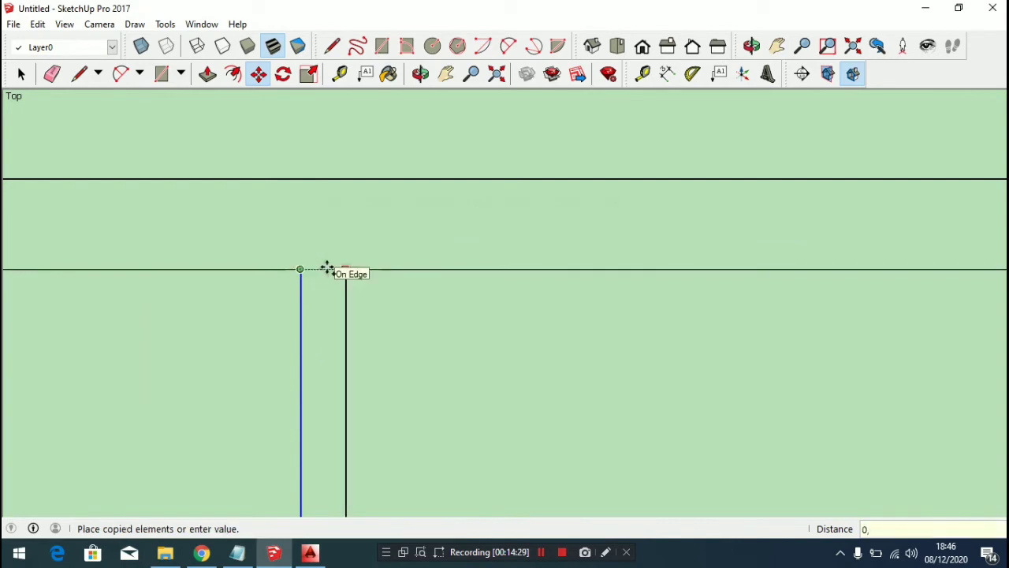
left_click(327, 269)
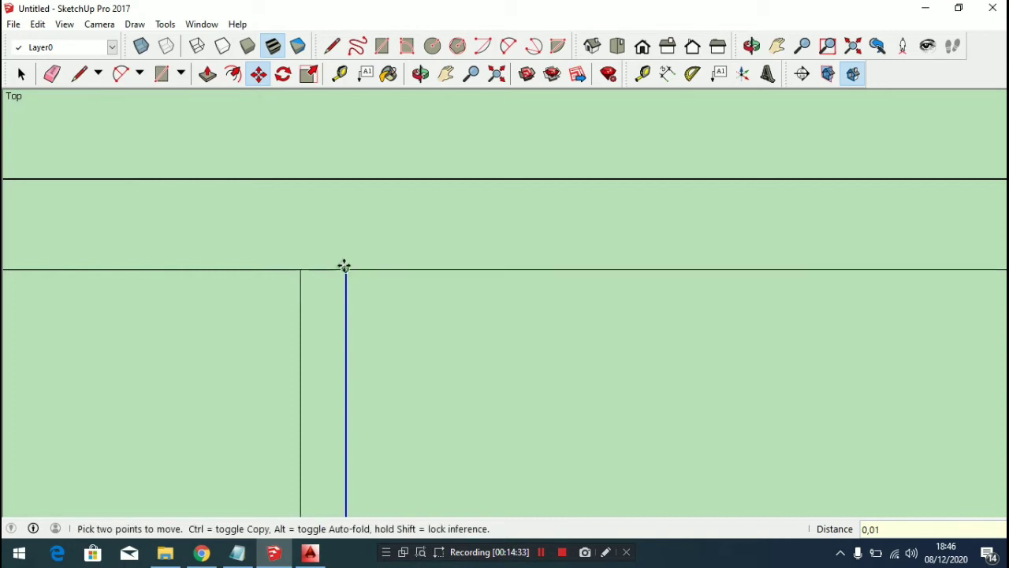
Copy the offset vertical line 0.02 m to the left, on the other side of the centre line
left_click(345, 270)
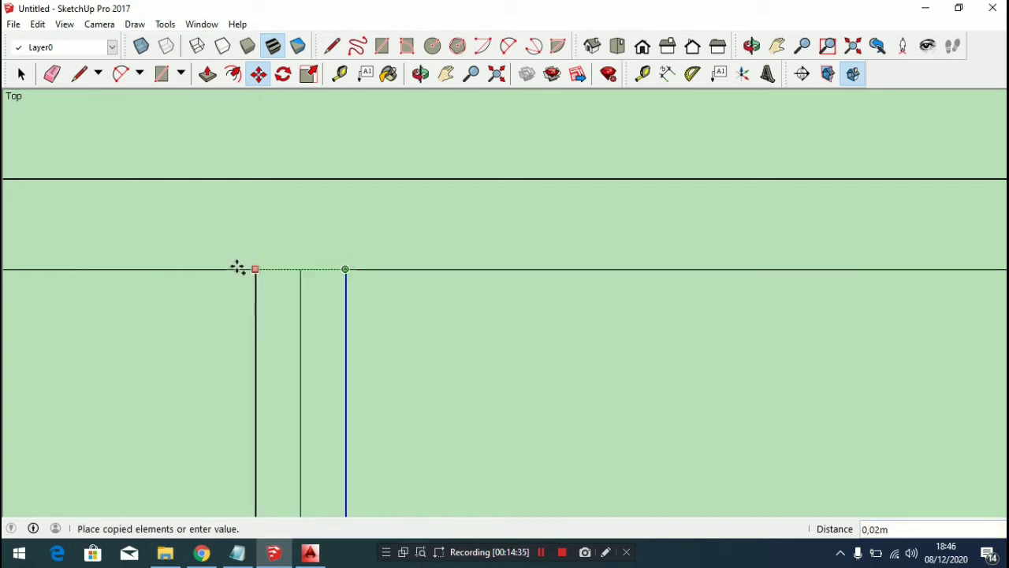
type("0,0")
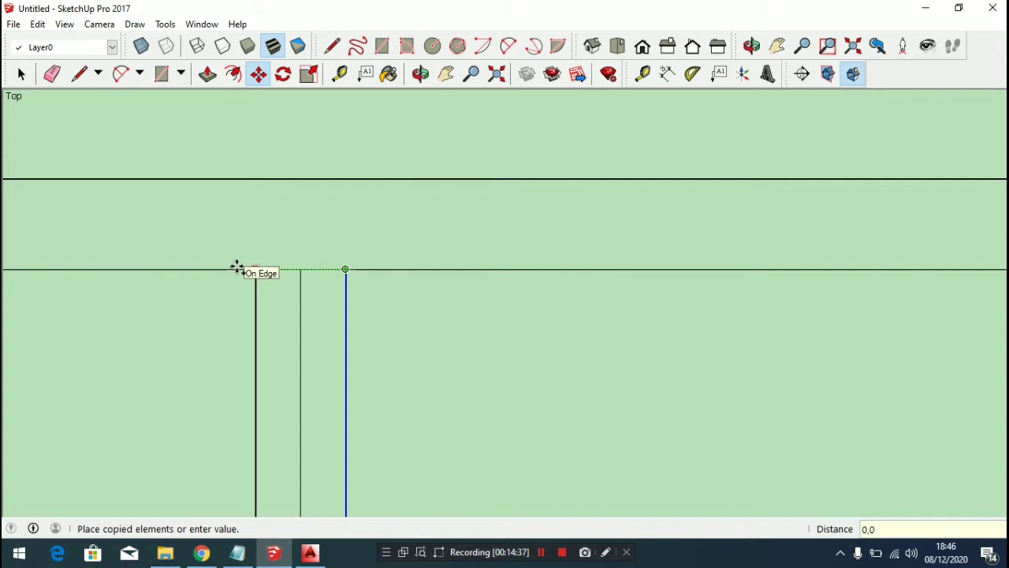
type("2")
key("Return")
key("space")
Erase all segments of the original centre line between the two vertical bar lines
scroll(297, 260, "down", 3)
key("e")
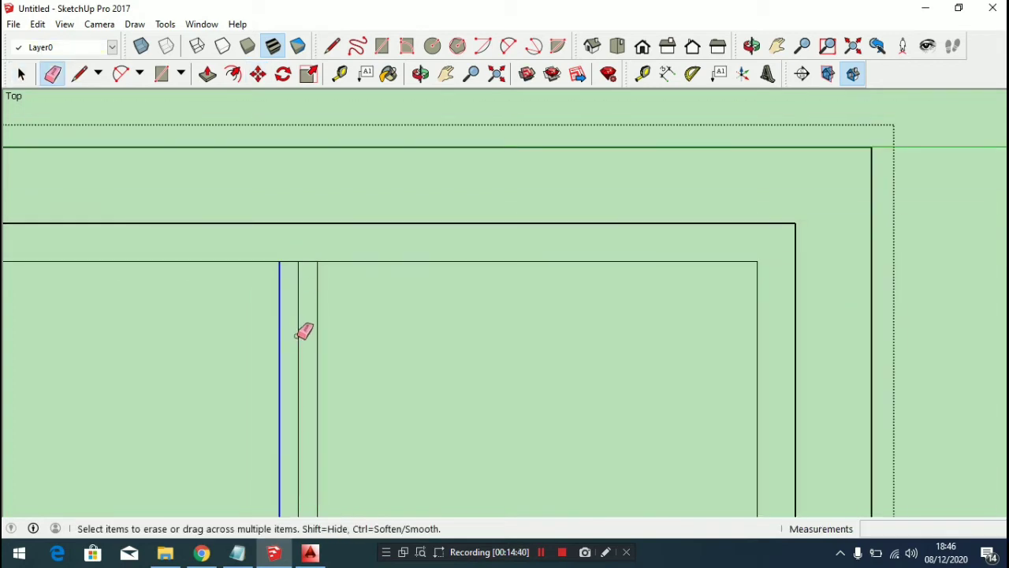
left_click(298, 337)
scroll(351, 235, "down", 5)
scroll(356, 347, "up", 5)
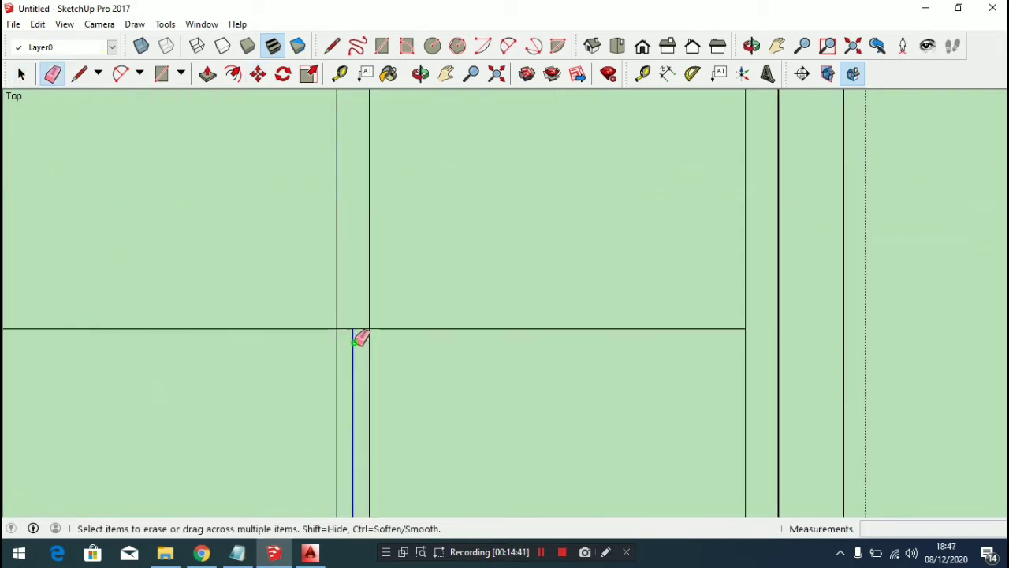
scroll(371, 315, "down", 5)
scroll(361, 393, "up", 6)
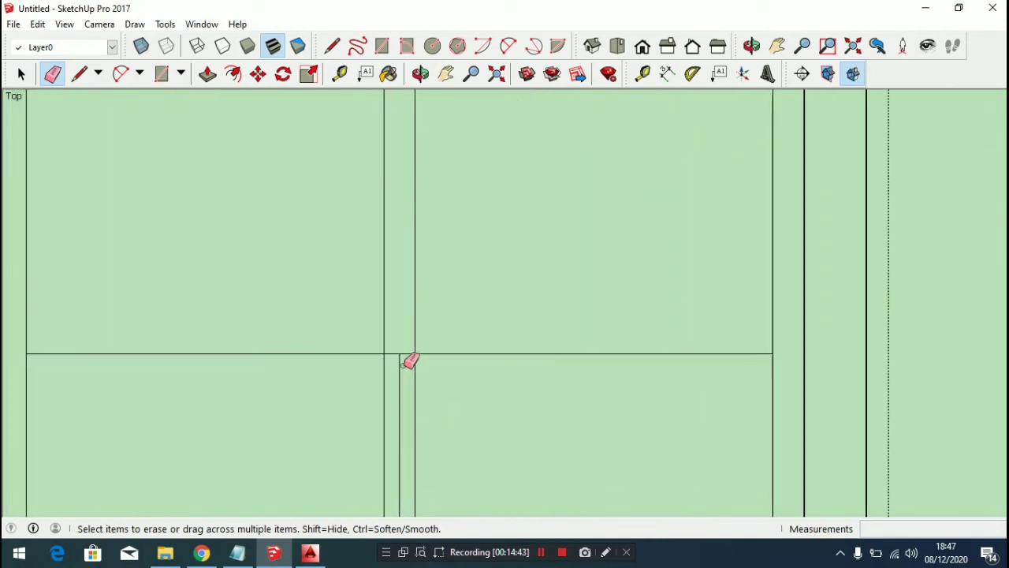
scroll(405, 394, "down", 2)
scroll(418, 355, "down", 5)
scroll(422, 386, "up", 4)
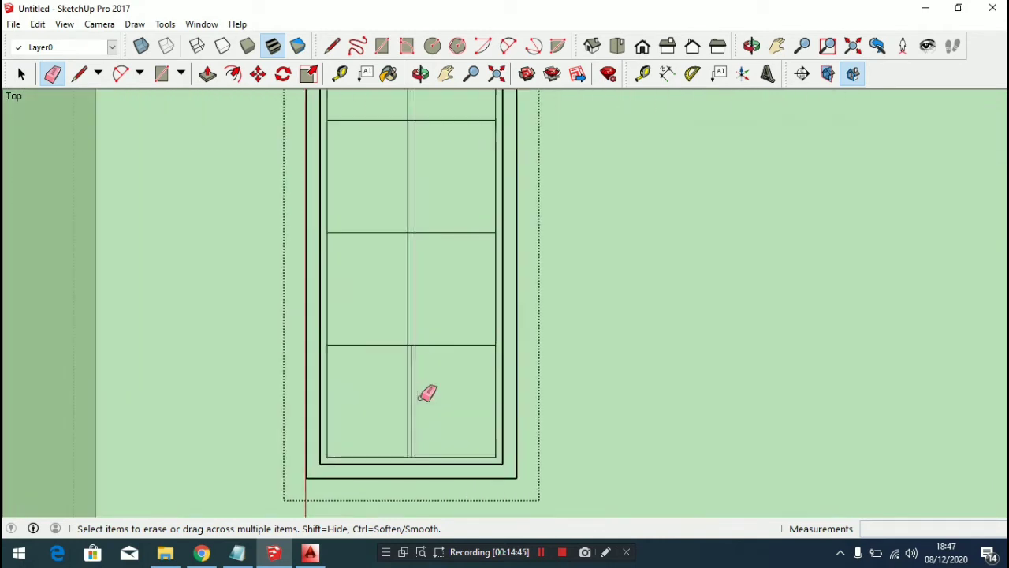
left_click(407, 367)
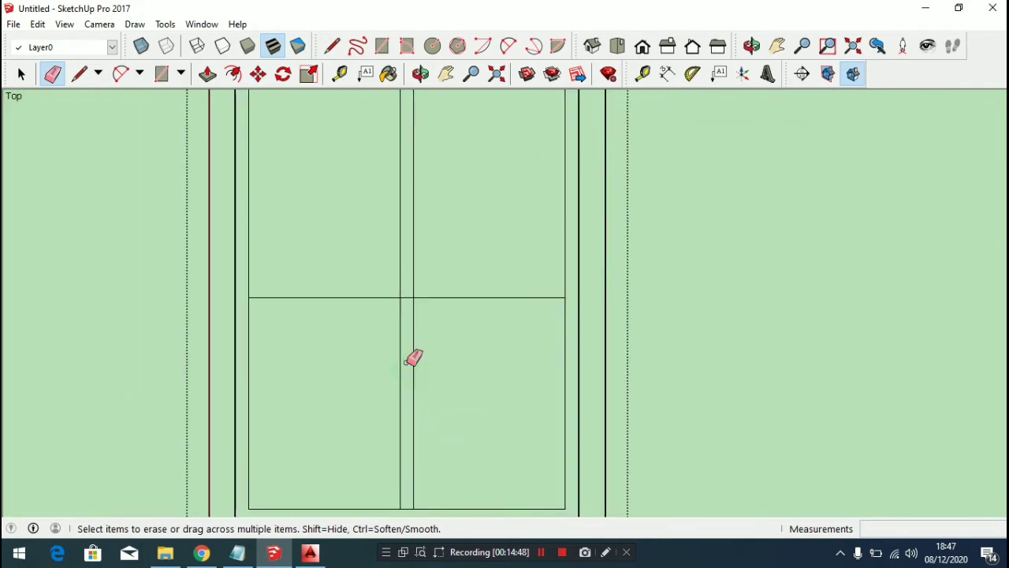
scroll(410, 374, "down", 7)
Copy all segments of the uppermost horizontal divider upward by half the vertical bar's width
key("space")
scroll(434, 230, "up", 3)
scroll(425, 300, "up", 3)
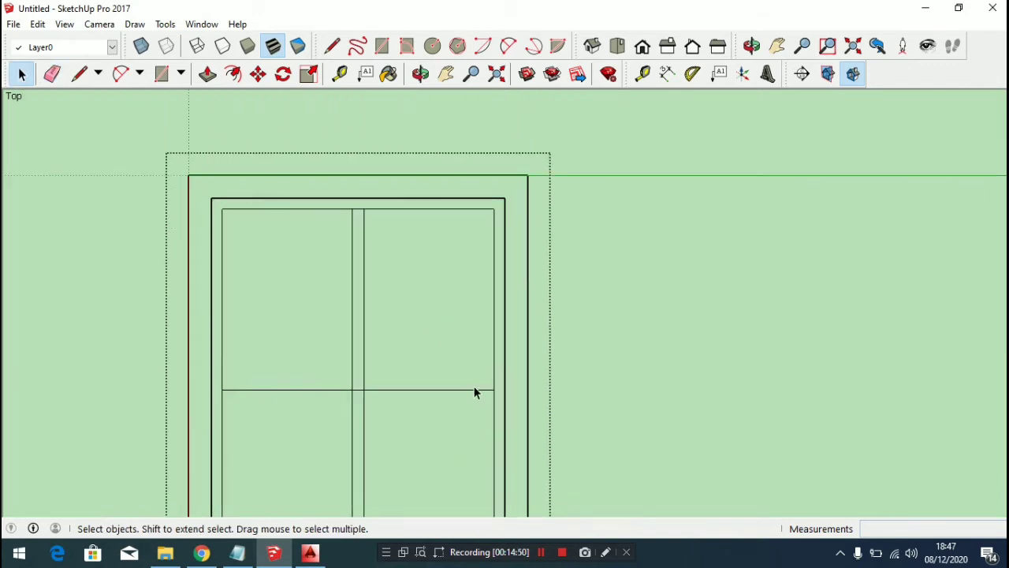
left_click(471, 386)
scroll(466, 392, "up", 3)
left_click(466, 393)
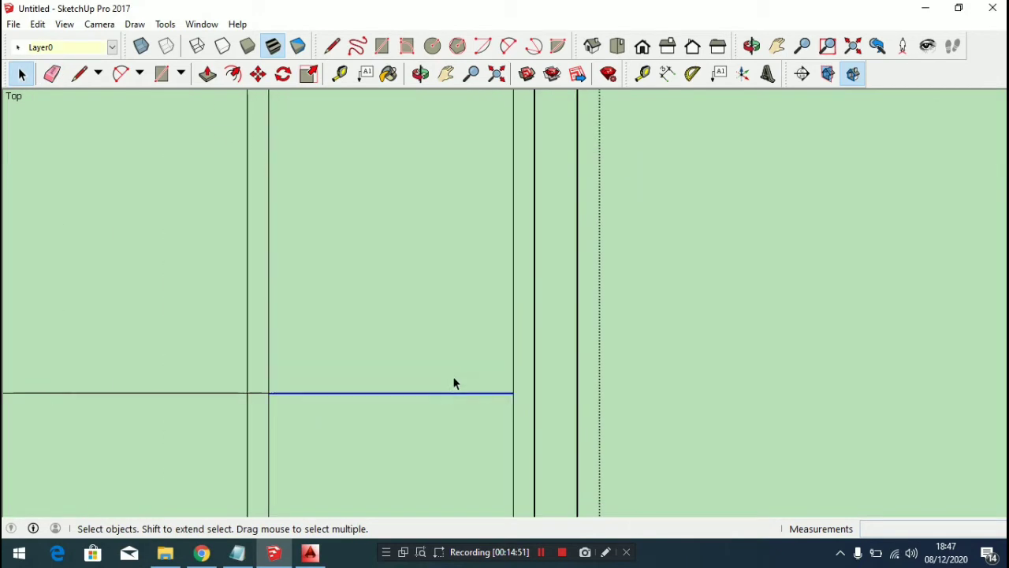
scroll(455, 376, "down", 2)
left_click_drag(306, 361, 380, 425, "ctrl")
left_click(325, 379, "ctrl")
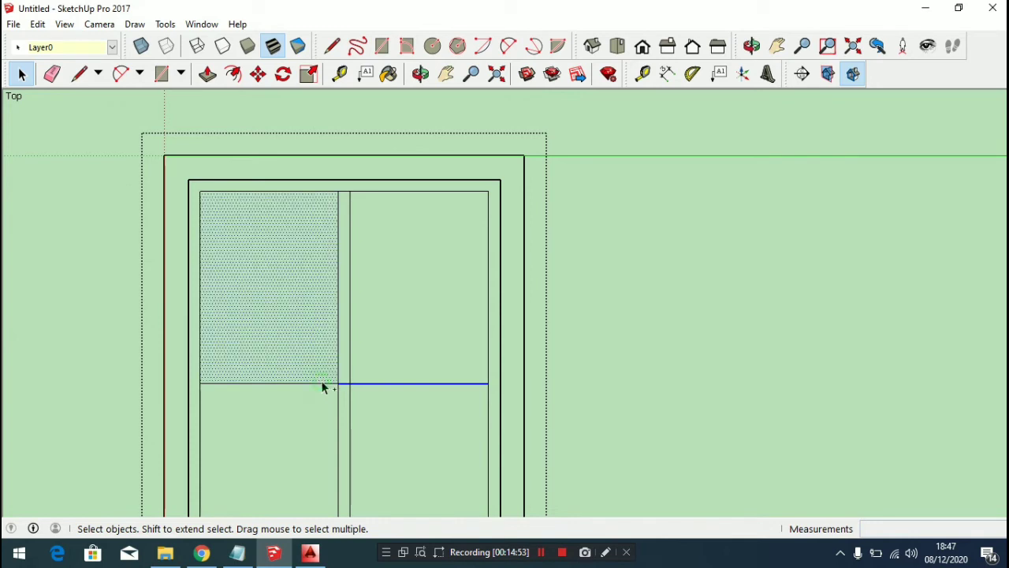
scroll(325, 377, "down", 3)
scroll(325, 367, "up", 3)
left_click(330, 360, "shift")
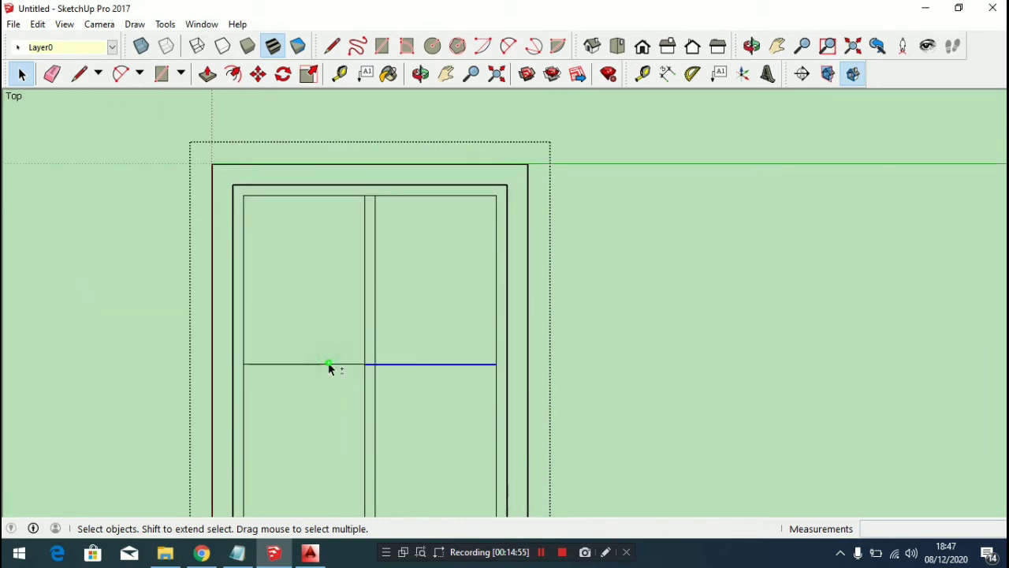
scroll(338, 355, "down", 3)
scroll(409, 292, "up", 5)
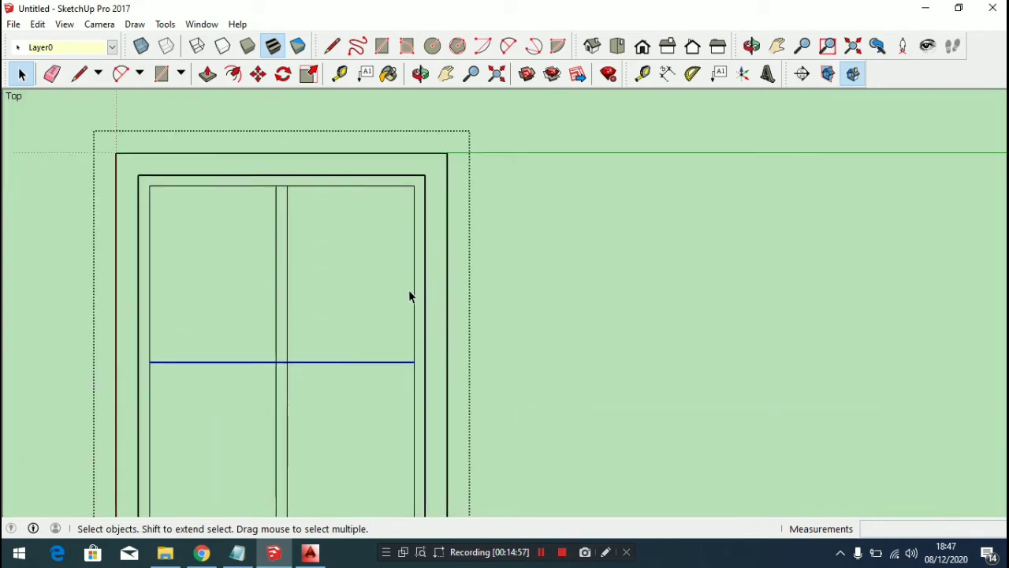
key("m")
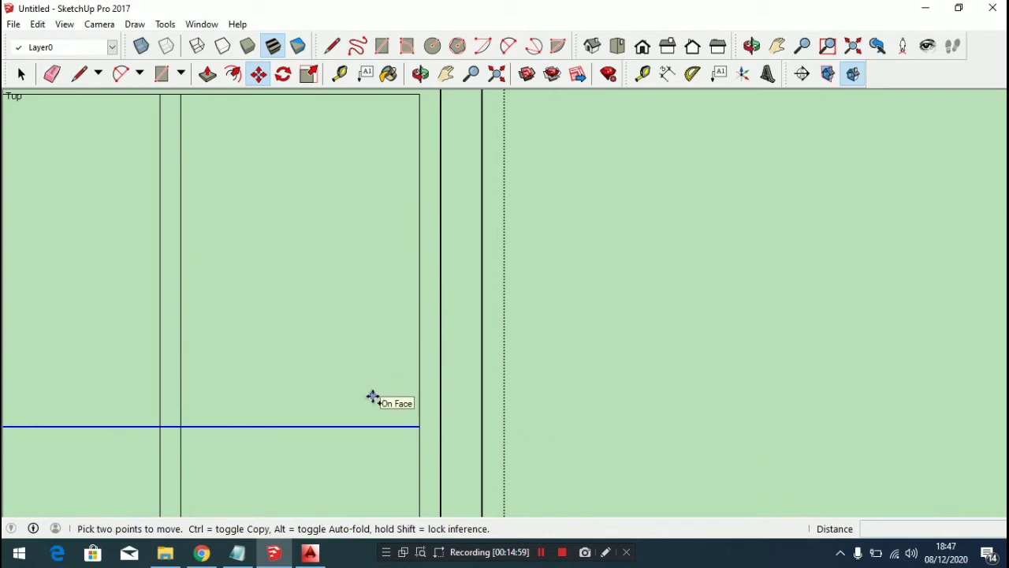
left_click(372, 396)
key("ctrl")
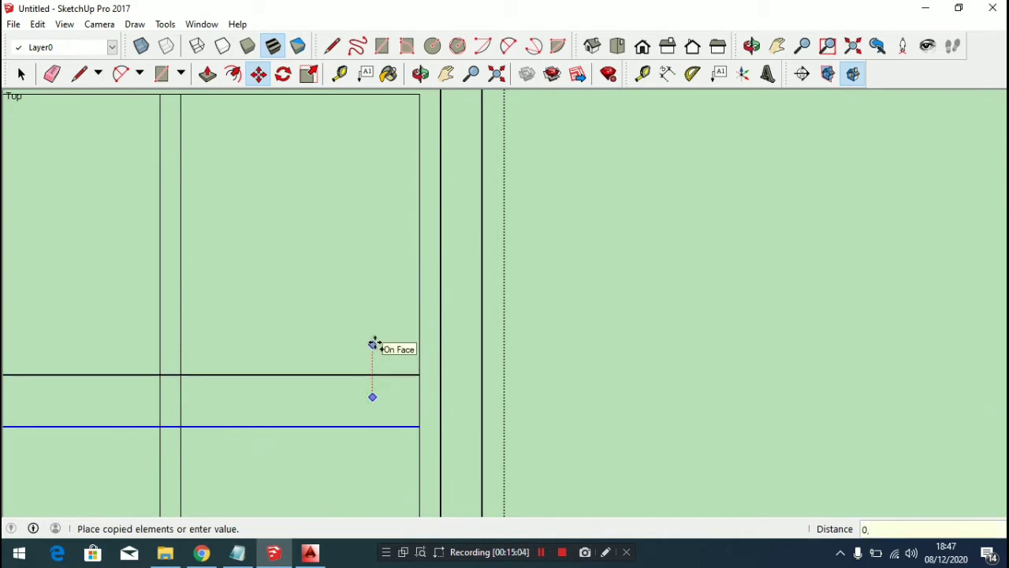
left_click(375, 343)
scroll(380, 338, "down", 3)
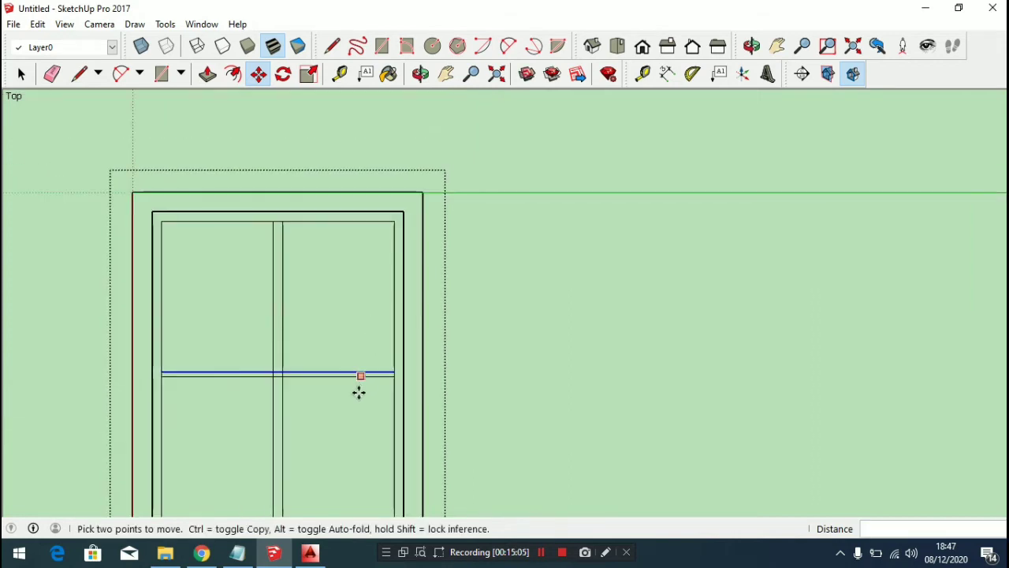
Copy the new horizontal line downward by the vertical bar's width, below the original divider
scroll(355, 391, "up", 3)
left_click(385, 264)
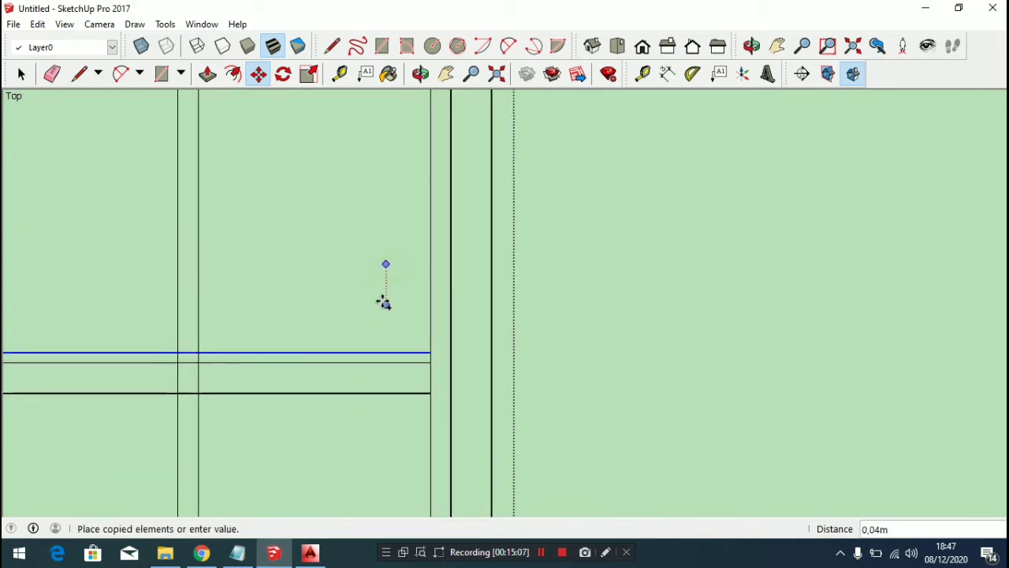
type("0,0")
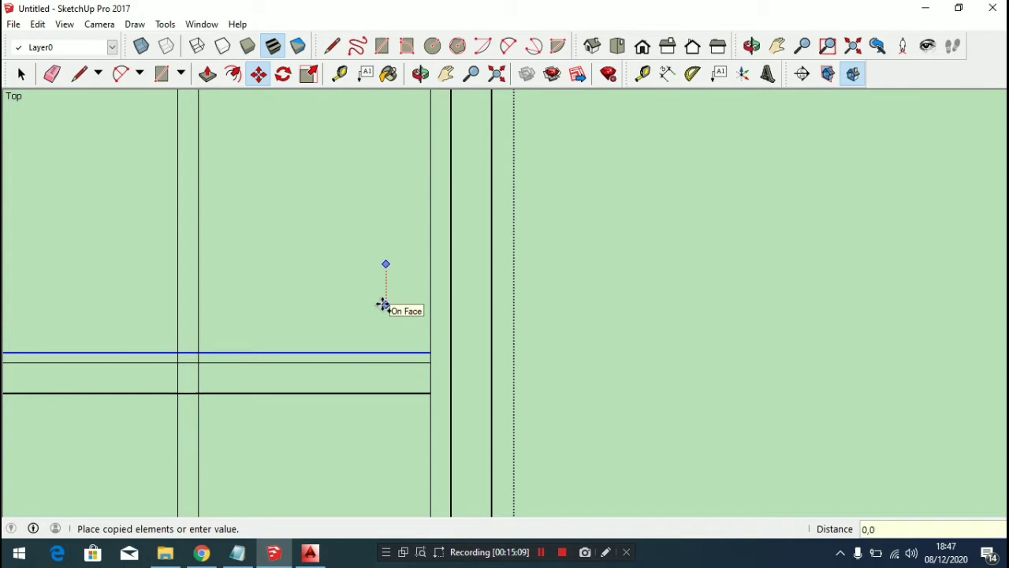
key("Return")
scroll(326, 327, "down", 3)
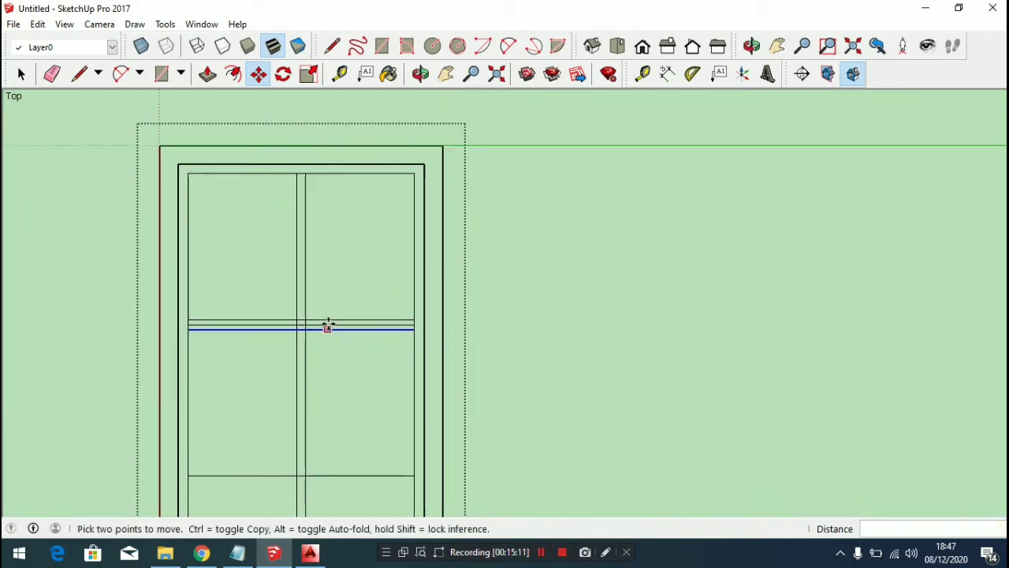
Erase the original divider line inside the horizontal bar and the vertical segments crossing the bar at the intersection
scroll(269, 339, "up", 5)
scroll(270, 338, "up", 1)
key("space")
key("s")
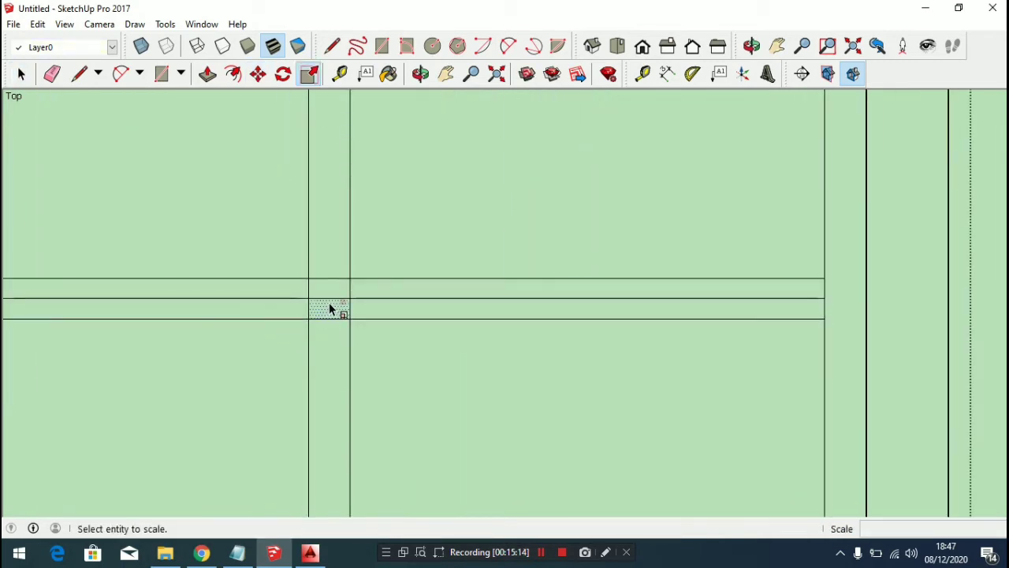
left_click(336, 295)
left_click(335, 311)
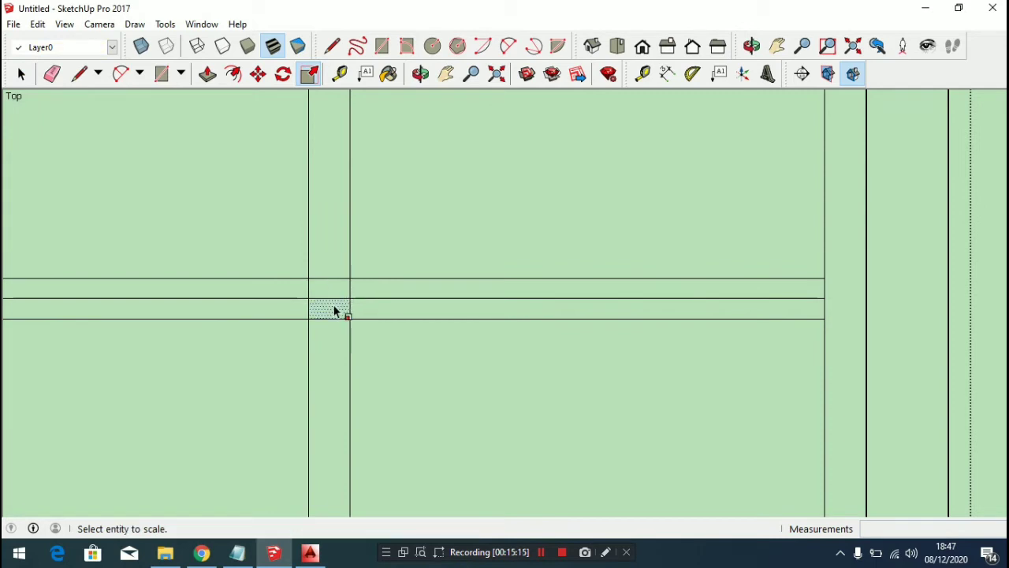
key("e")
mouse_move(332, 306)
left_mouse_down()
mouse_move(325, 294)
mouse_move(303, 305)
mouse_move(328, 274)
mouse_move(310, 306)
left_mouse_up()
mouse_move(374, 306)
left_mouse_down()
mouse_move(379, 297)
mouse_move(342, 303)
left_mouse_up()
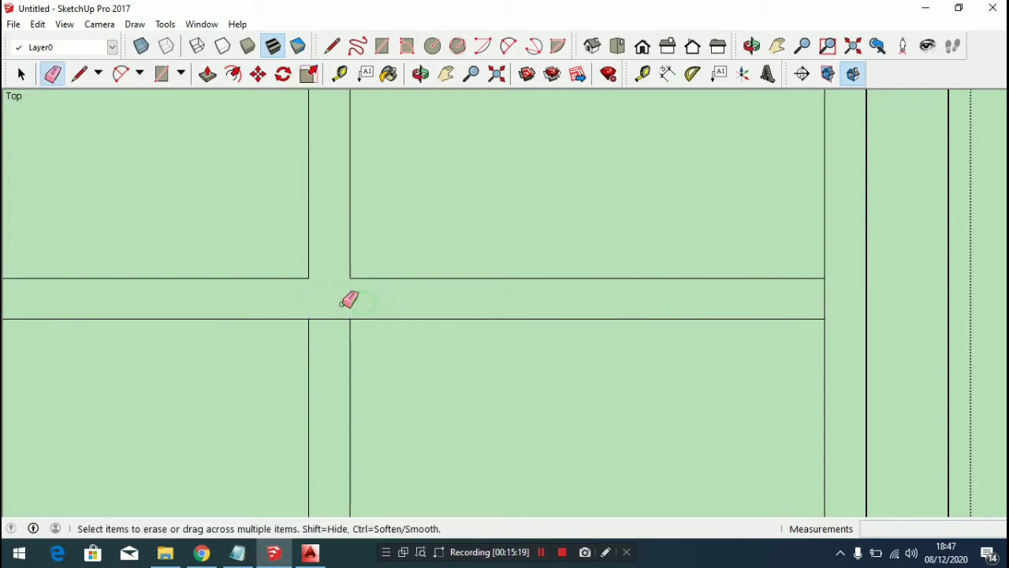
scroll(350, 300, "down", 6)
scroll(387, 367, "up", 6)
key("space")
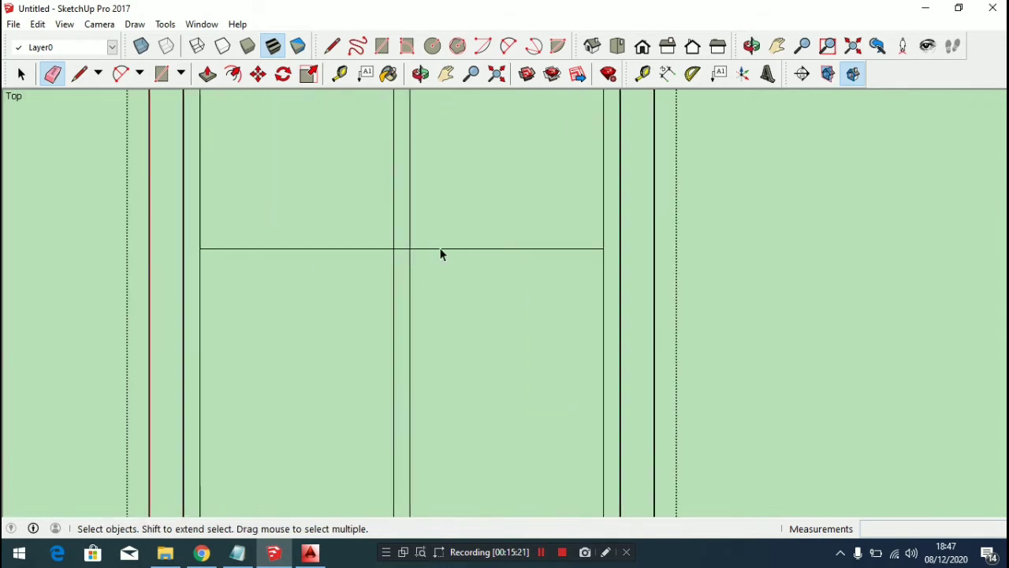
Copy all segments of the middle horizontal divider upward by 0.01 m
left_click(421, 249)
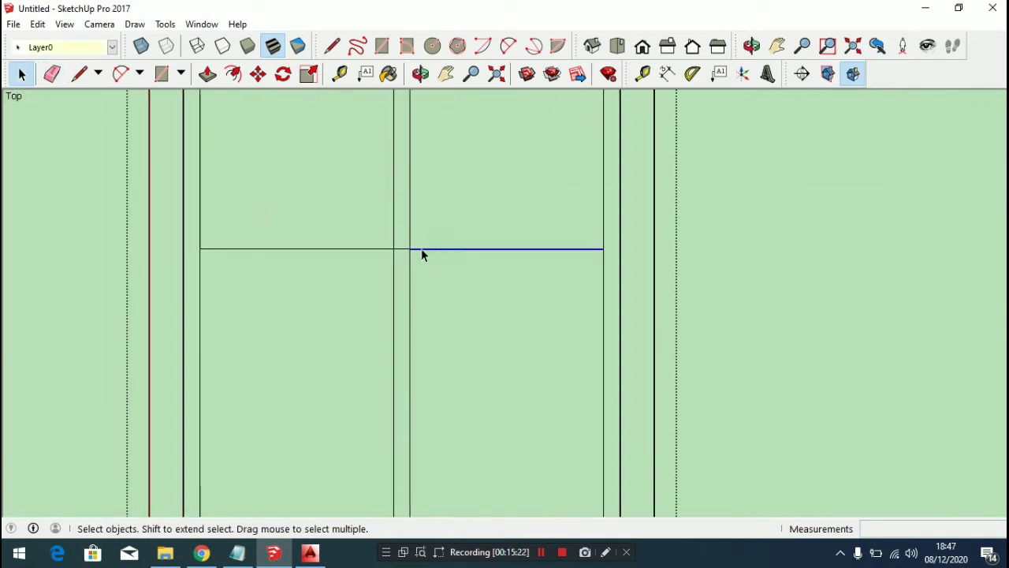
left_click(354, 245, "ctrl")
left_click(355, 247, "ctrl")
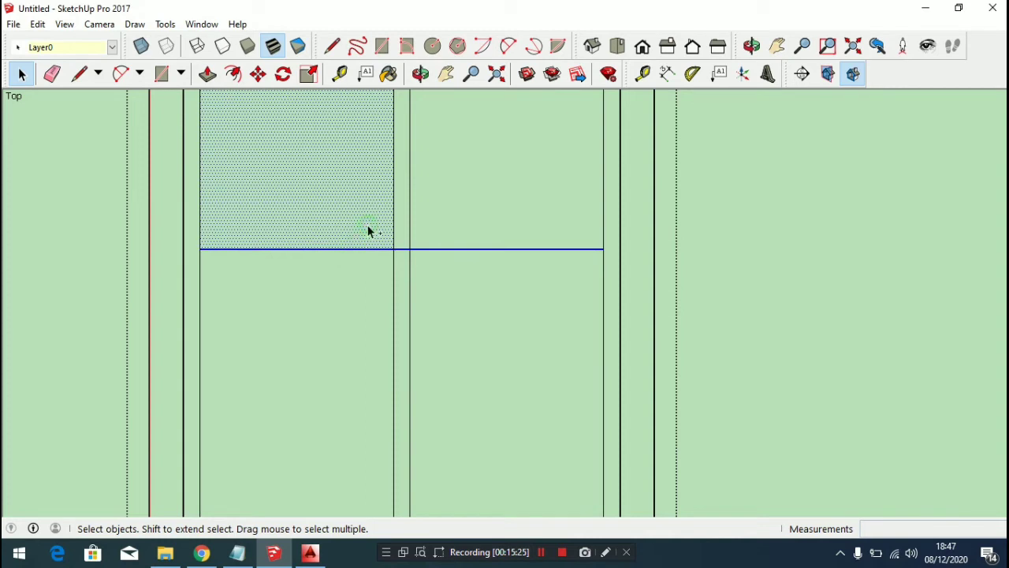
scroll(566, 219, "up", 2)
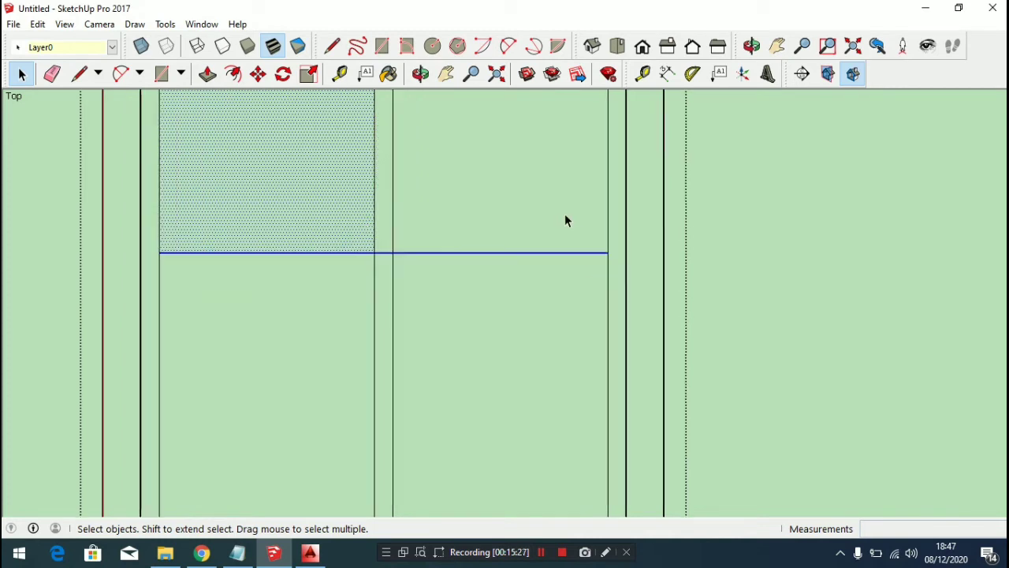
left_click(275, 197, "shift")
scroll(521, 274, "down", 1)
scroll(530, 276, "up", 2)
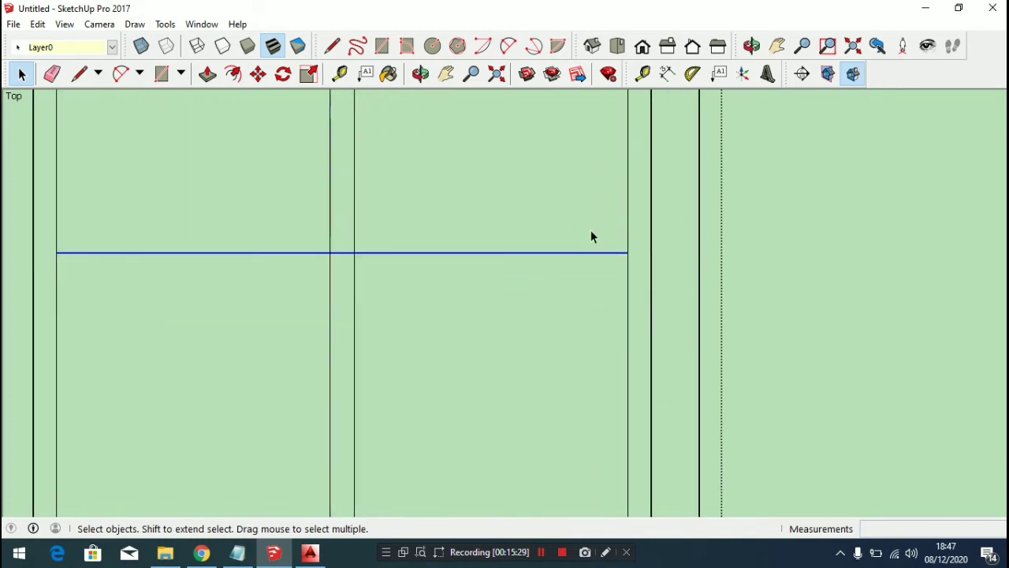
key("m")
left_click(627, 253, "ctrl")
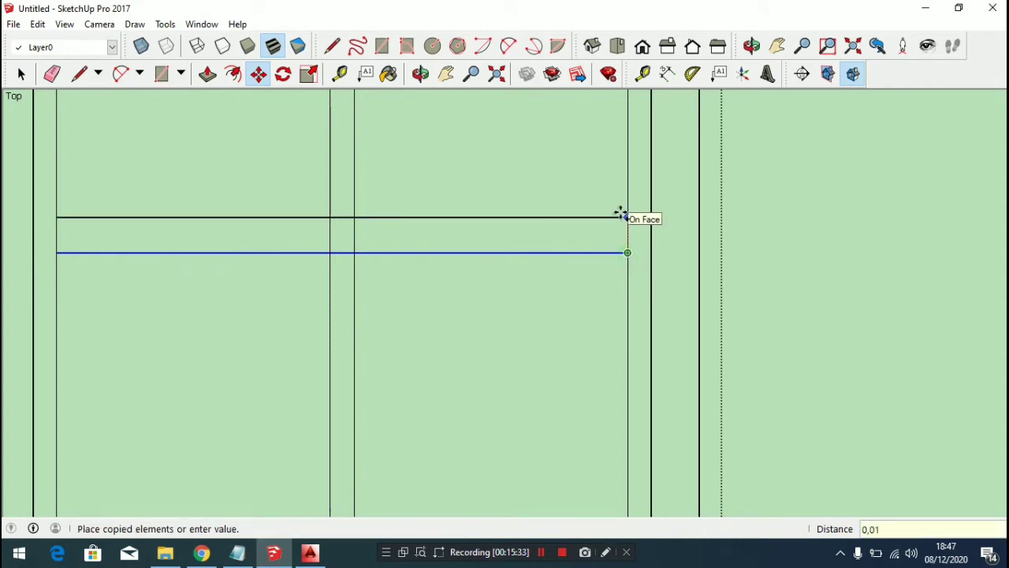
type("0,01")
key("Return")
Copy the new horizontal line downward by 0.02 m, below the original middle divider
left_click(627, 212, "ctrl")
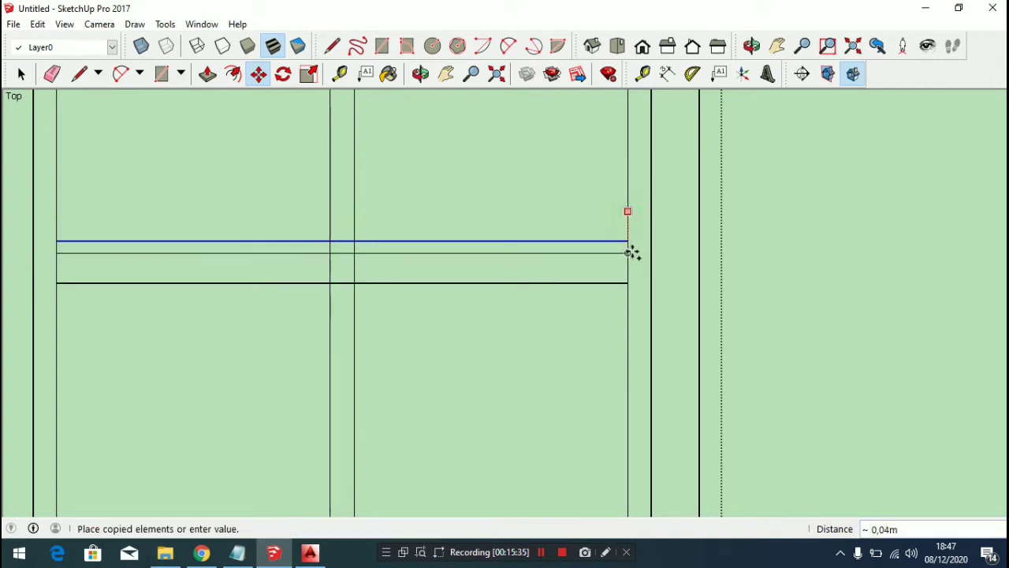
type("0,02")
key("Return")
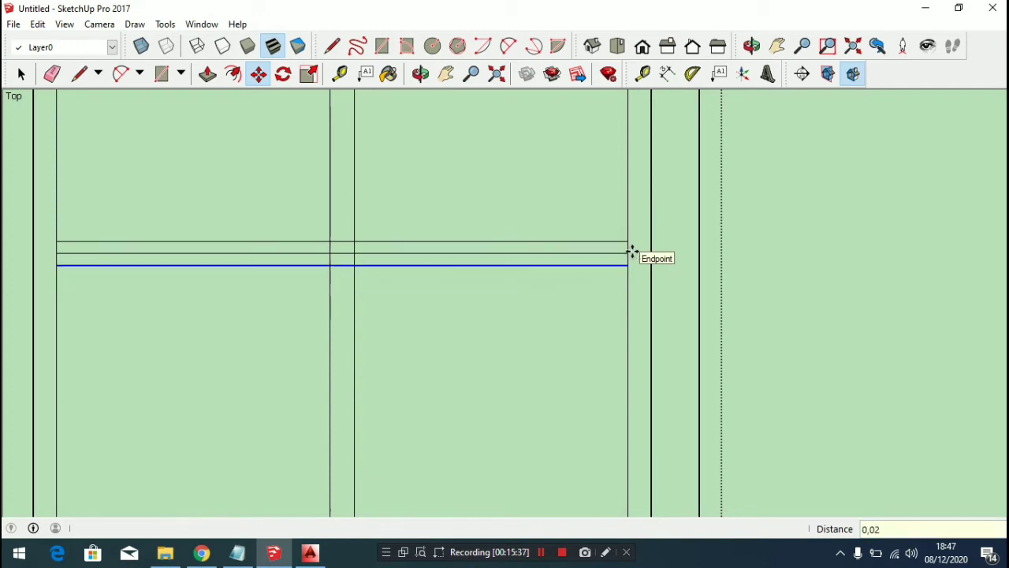
Erase the original middle divider line inside the new bar and all line segments crossing its intersection with the vertical bar
scroll(482, 241, "up", 2)
key("e")
left_click(489, 250)
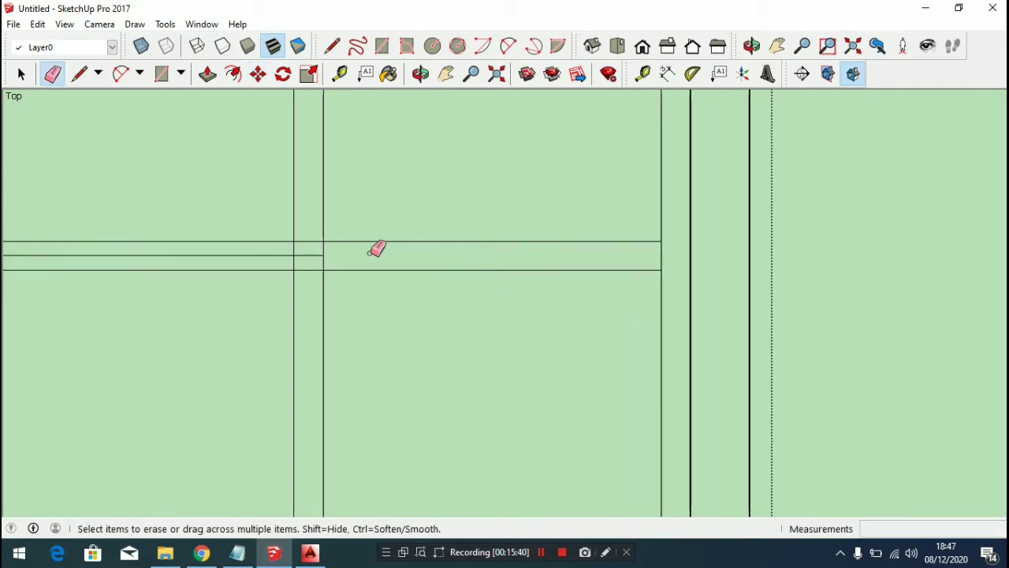
left_click(297, 254)
scroll(335, 227, "down", 3)
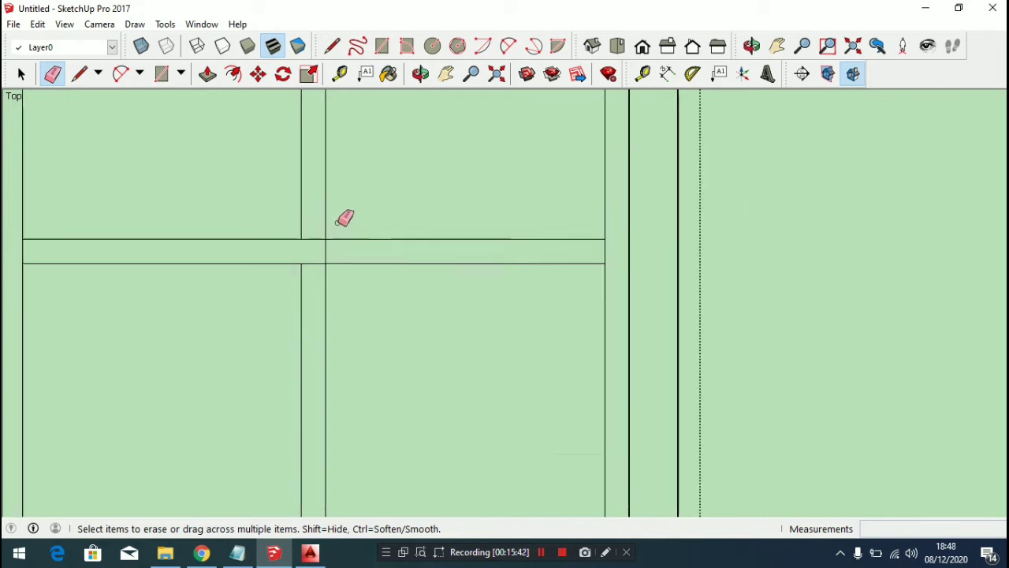
left_click(317, 231)
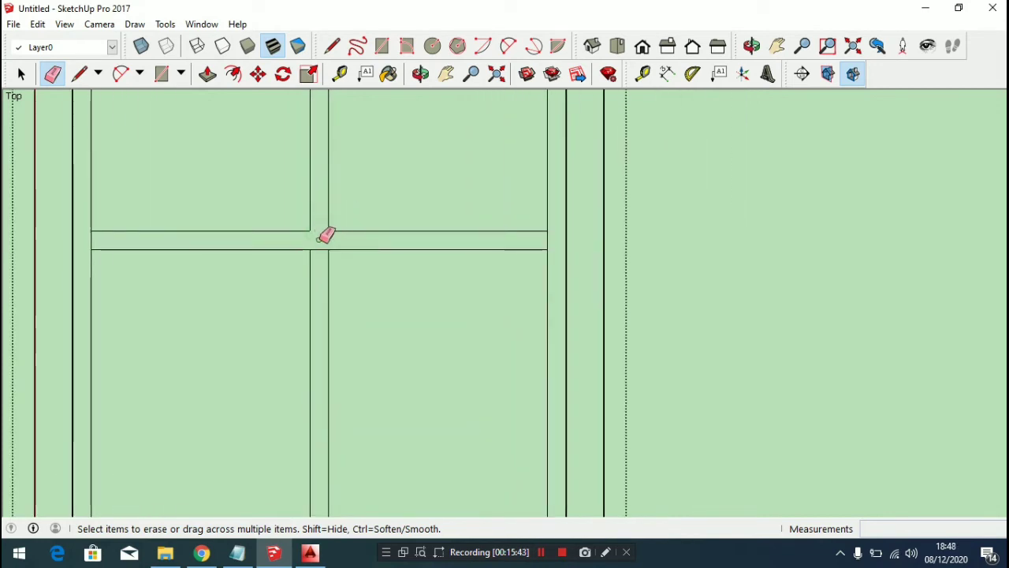
left_click(319, 250)
Copy all segments of the lowest horizontal divider upward by 0.01 m
scroll(361, 208, "down", 6)
scroll(375, 291, "up", 3)
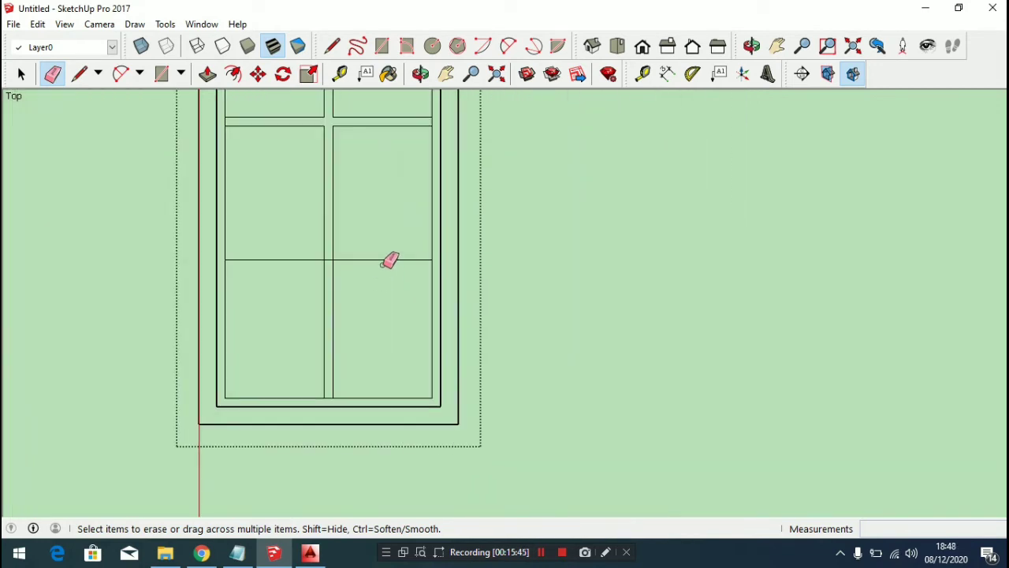
key("space")
left_click(383, 261)
scroll(323, 244, "up", 3)
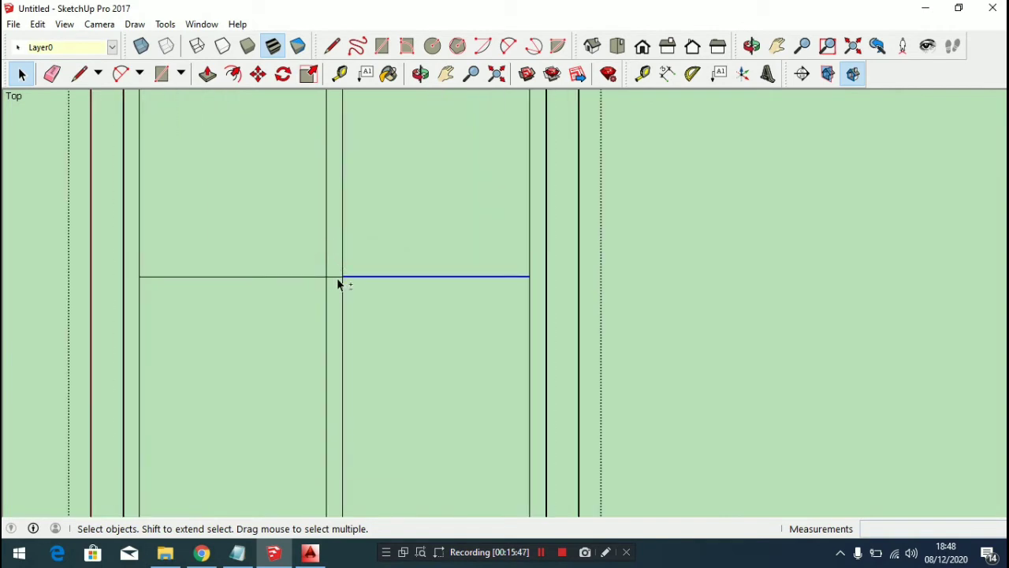
left_click(323, 274, "shift")
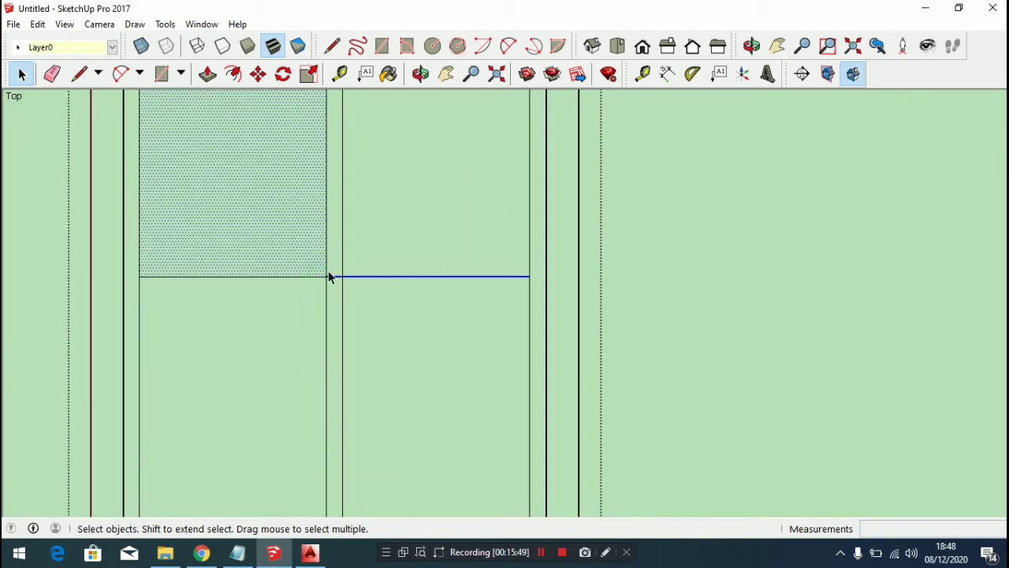
left_click(300, 260, "shift")
left_click(300, 275, "shift")
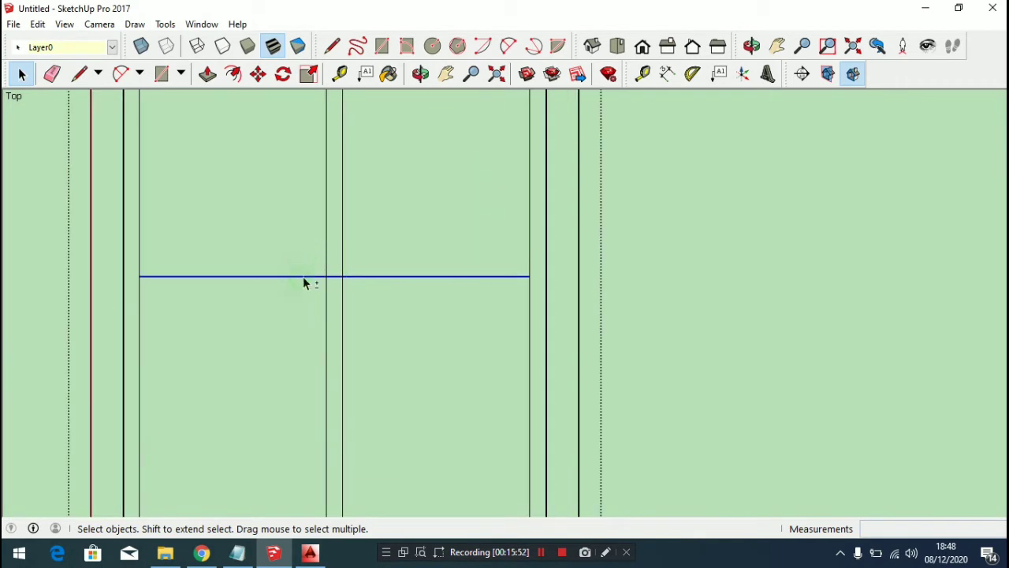
key("m")
left_click(529, 276)
key("ctrl")
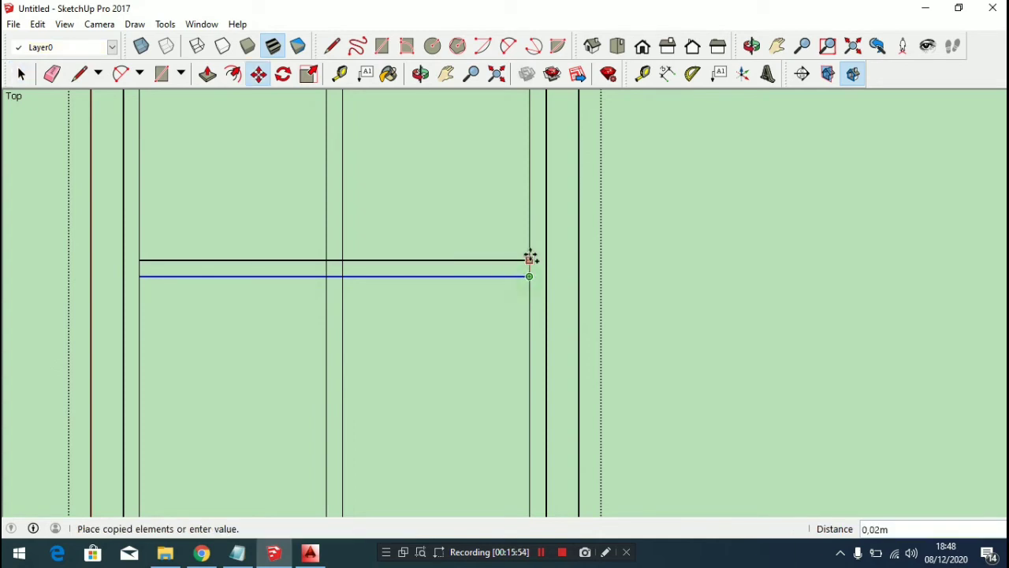
key("Return")
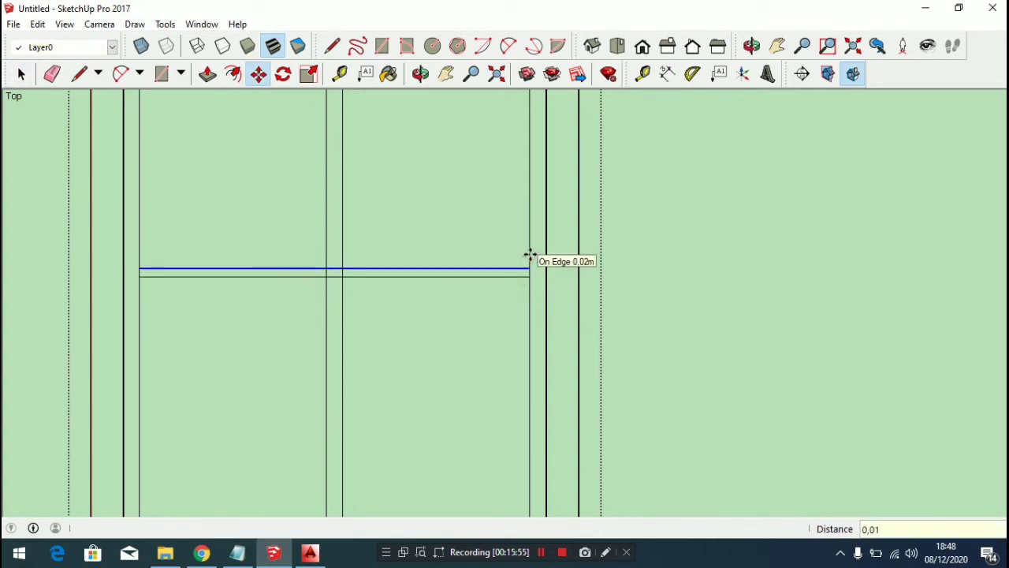
Copy the new line downward by the vertical bar's width, below the original lowest divider
left_click(529, 254)
key("ctrl")
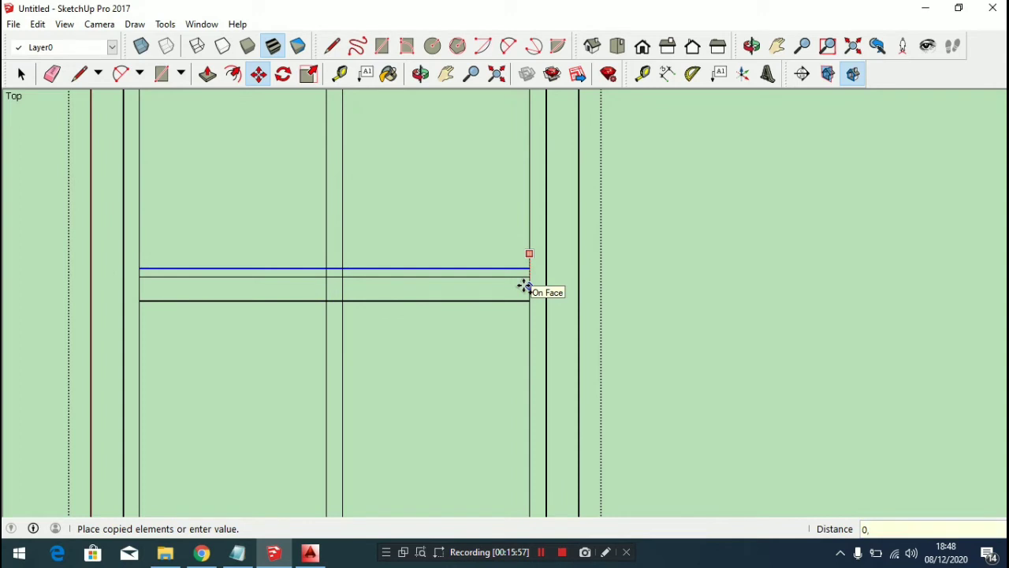
left_click(525, 283)
Erase the original lowest divider line inside its bar and the segments crossing the intersection with the vertical bar
scroll(336, 268, "up", 3)
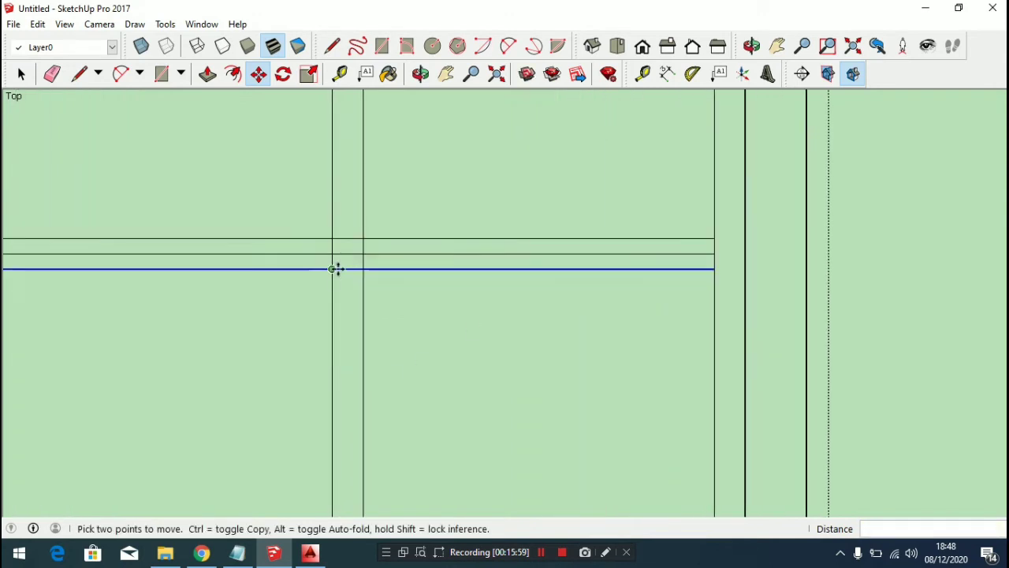
key("e")
mouse_move(344, 209)
left_mouse_down()
mouse_move(358, 282)
mouse_move(312, 246)
left_mouse_up()
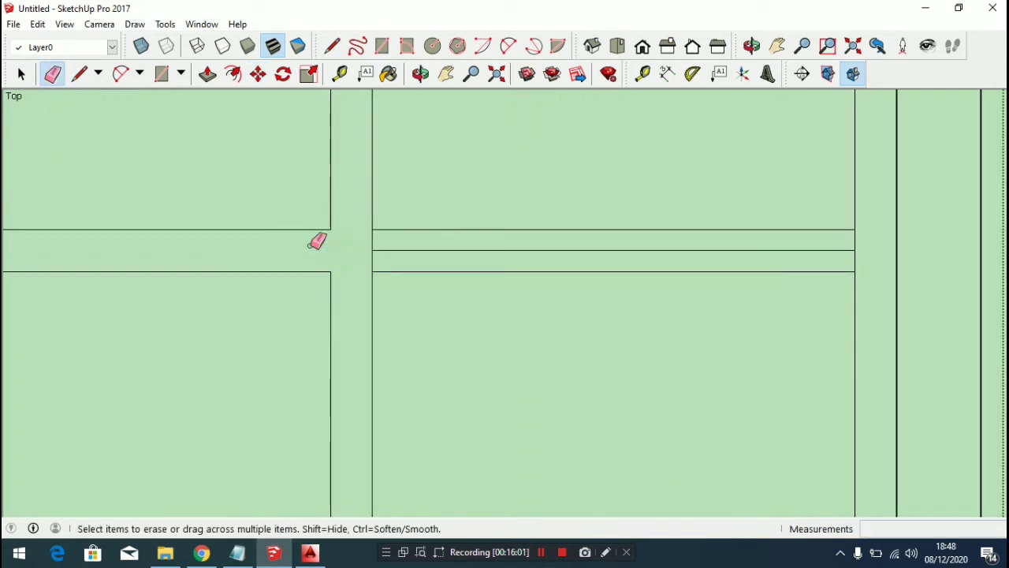
mouse_move(373, 257)
left_mouse_down()
mouse_move(382, 253)
mouse_move(360, 245)
left_mouse_up()
scroll(450, 261, "down", 6)
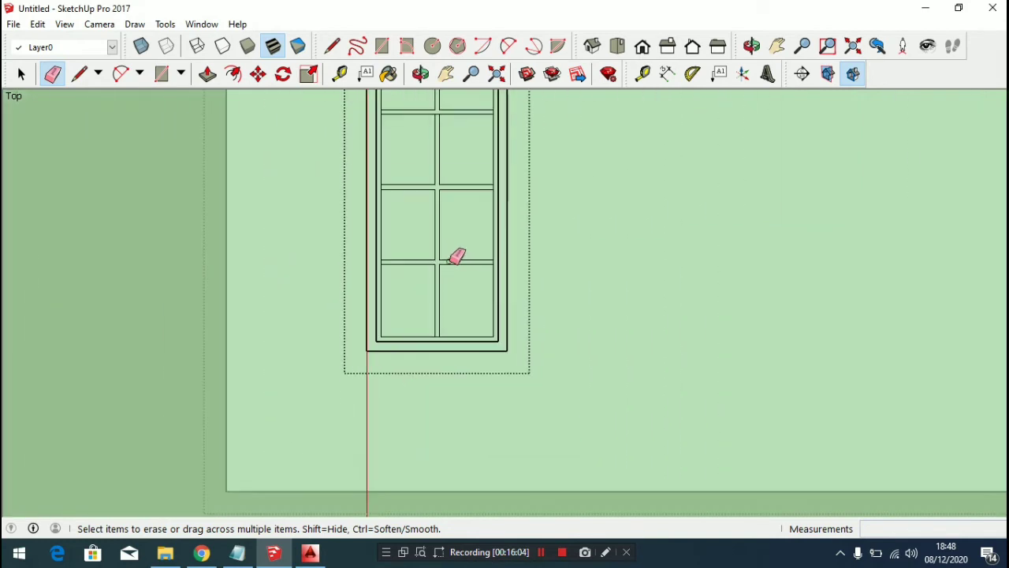
scroll(505, 421, "down", 2)
scroll(597, 343, "up", 2)
Close the pane grid's group and open the outer frame's nested group for editing
key("space")
left_click(594, 341)
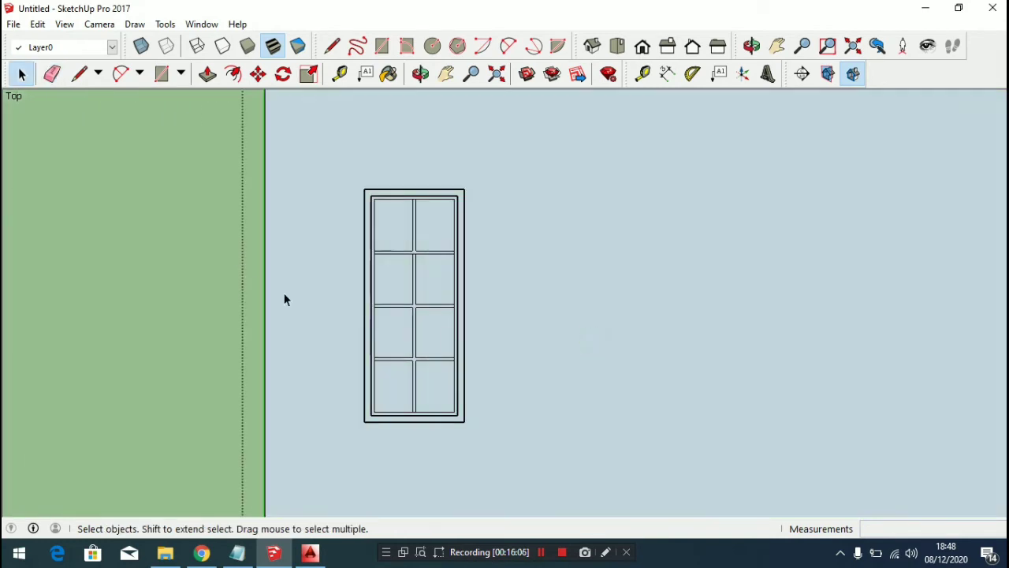
scroll(442, 175, "up", 2)
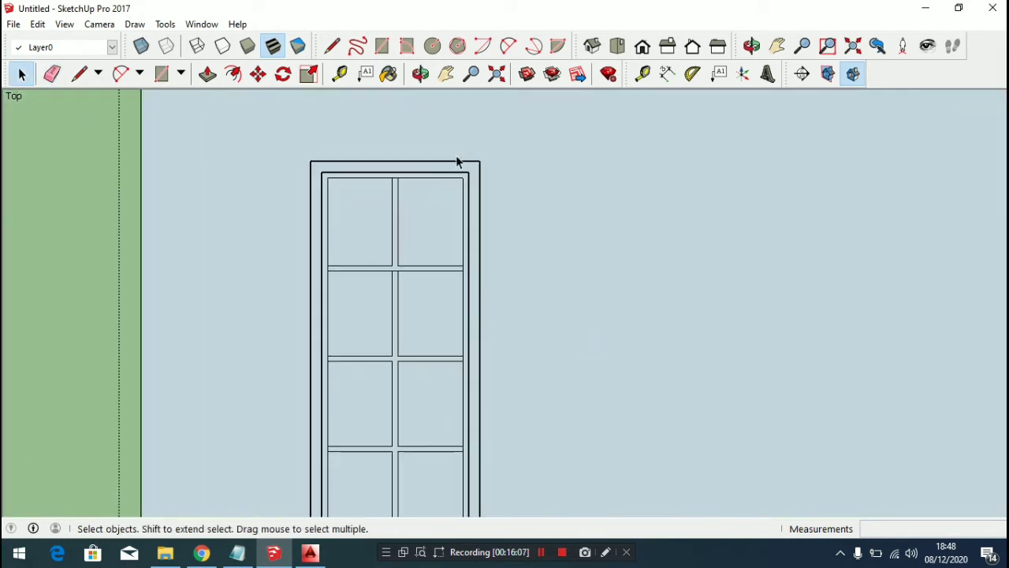
double_click(480, 196)
scroll(465, 191, "up", 3)
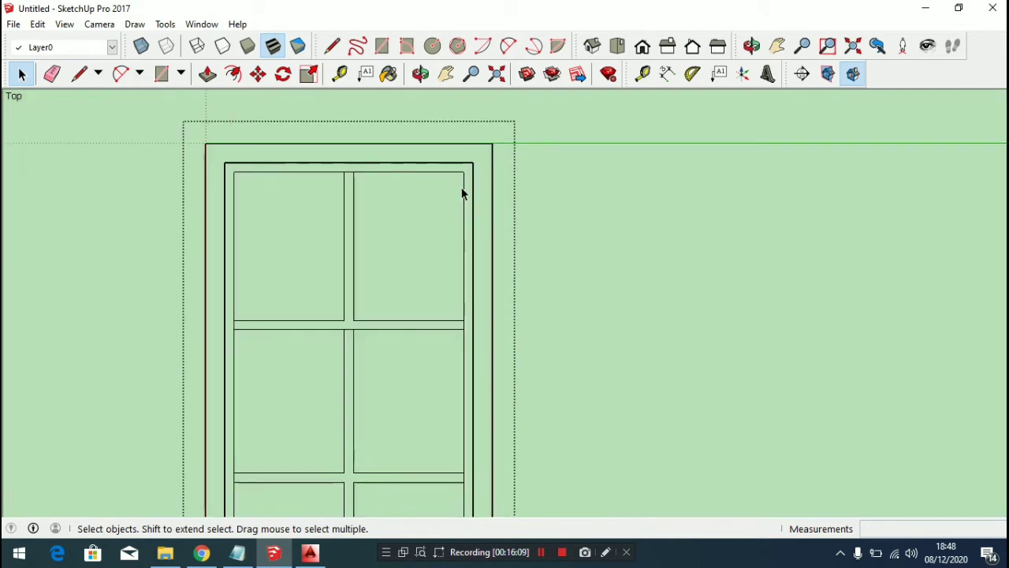
scroll(467, 178, "down", 3)
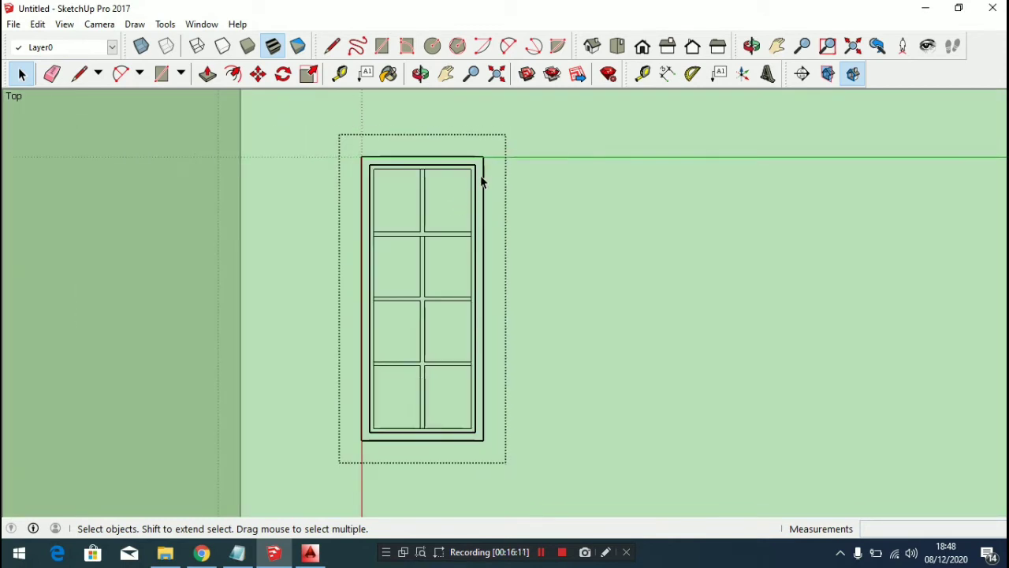
scroll(478, 183, "up", 1)
scroll(478, 189, "up", 3)
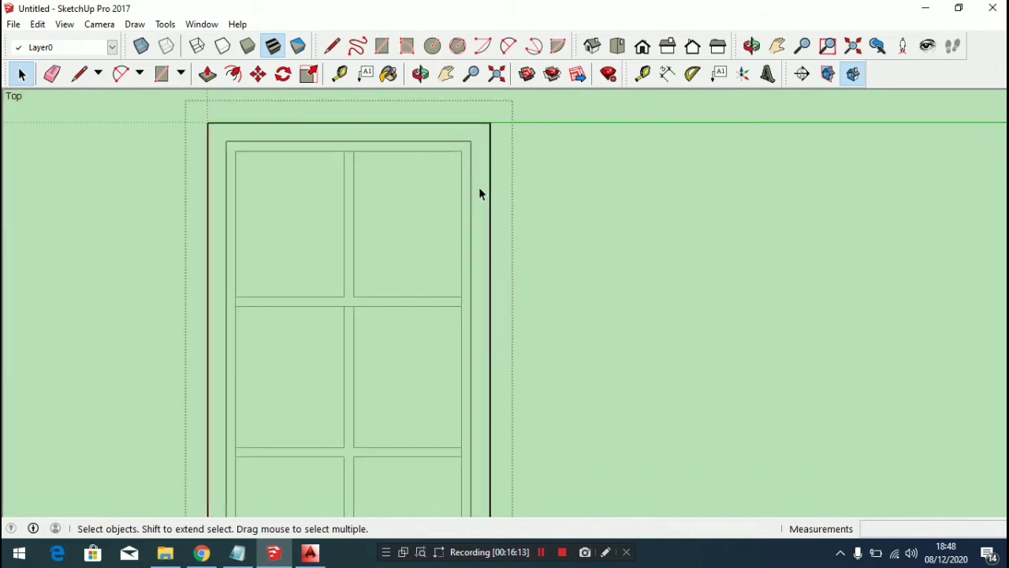
left_click(478, 198)
key("p")
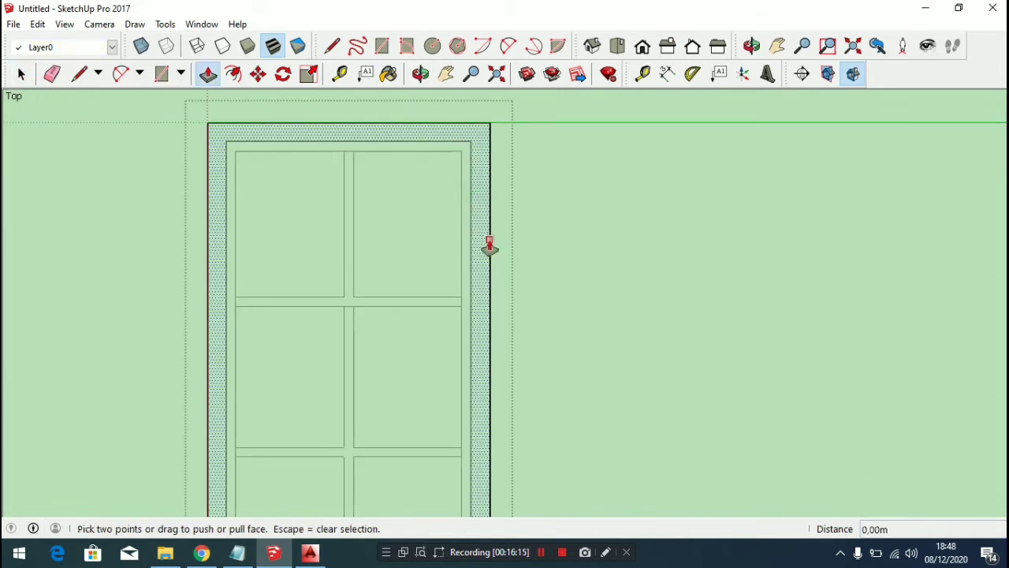
left_click(489, 246)
scroll(484, 213, "down", 2)
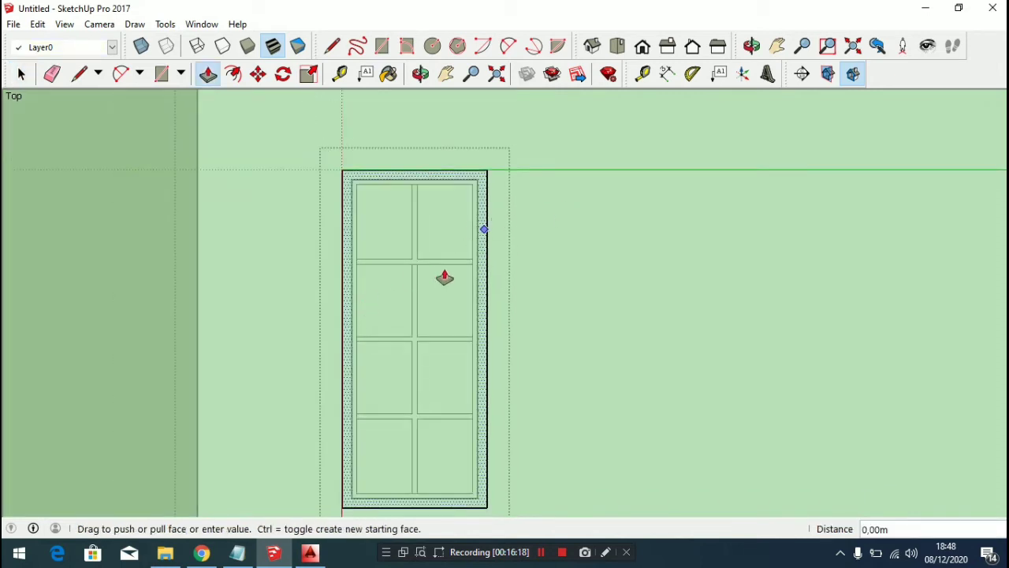
key("space")
scroll(504, 304, "up", 3)
key("p")
left_click(466, 236)
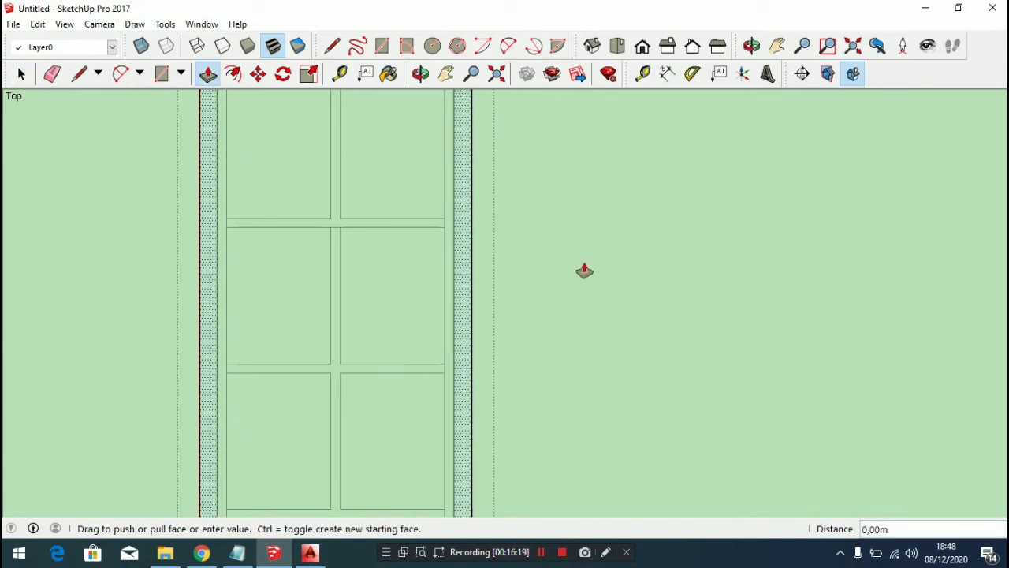
scroll(465, 268, "down", 5)
key("space")
Extrude the outer frame's face upward by 0.1 m with Push/Pull
middle_click_drag(396, 294, 669, 387)
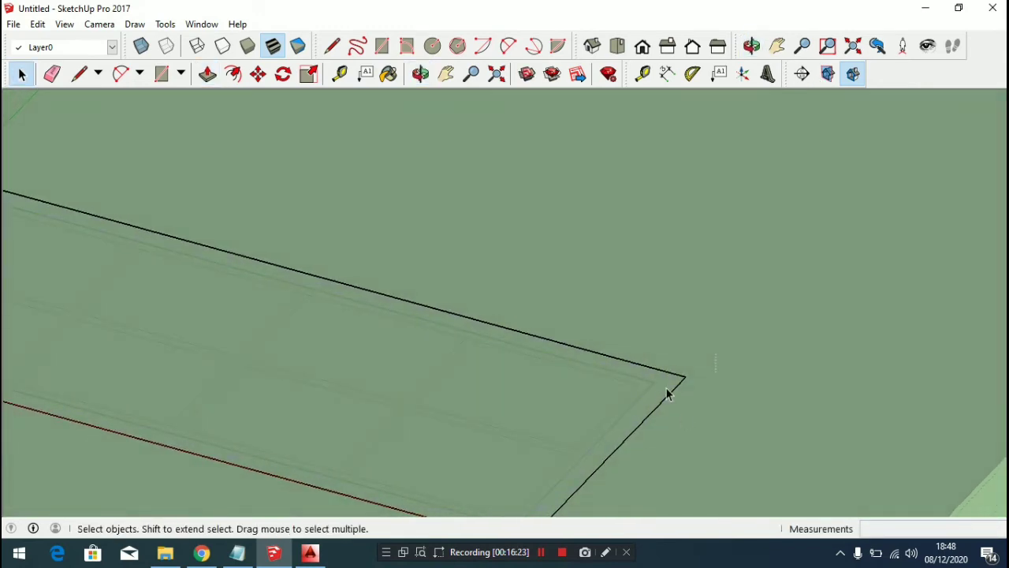
left_click(666, 395)
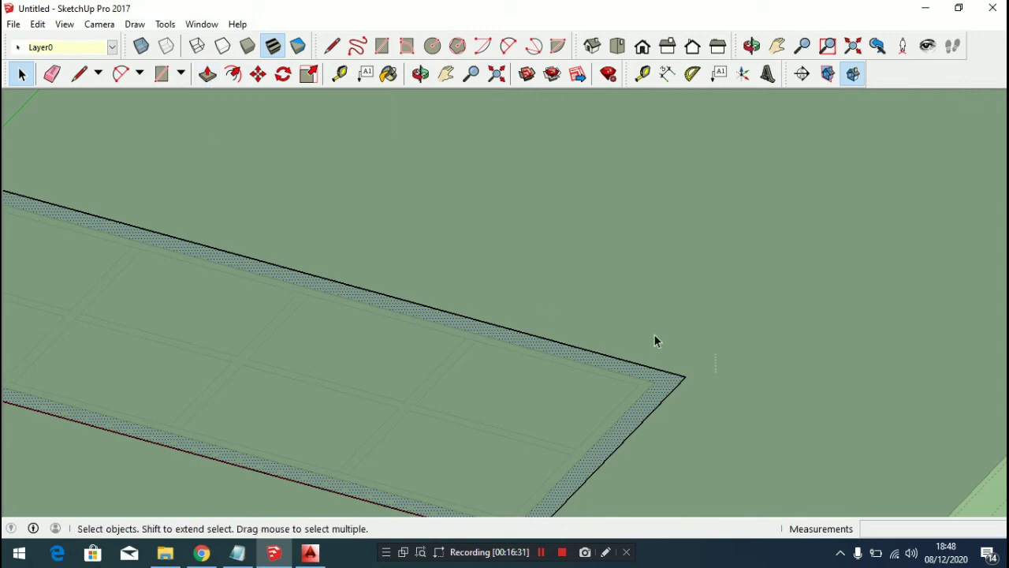
scroll(655, 340, "down", 3)
key("p")
left_click(653, 370)
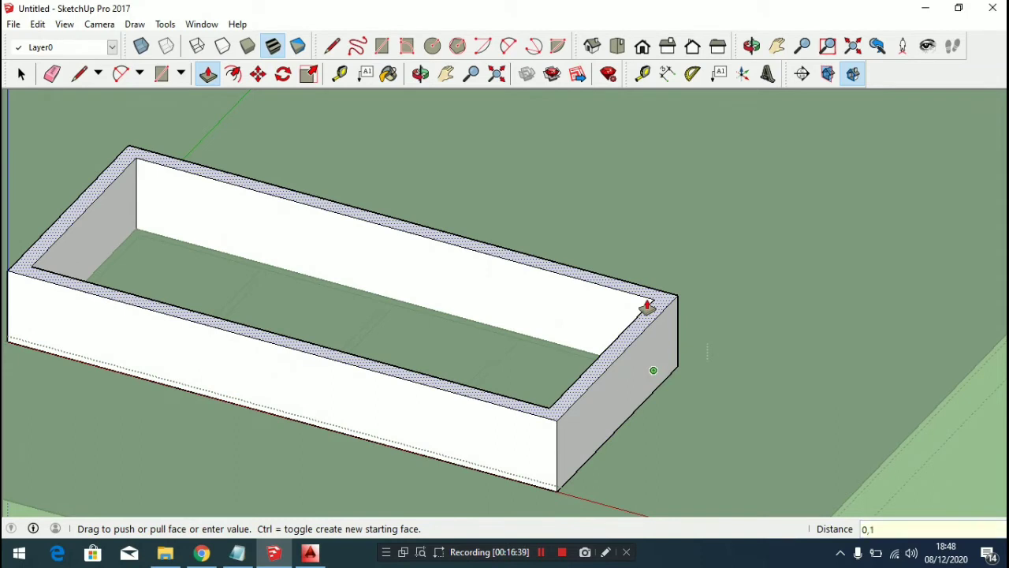
key("Return")
key("space")
scroll(654, 329, "down", 3)
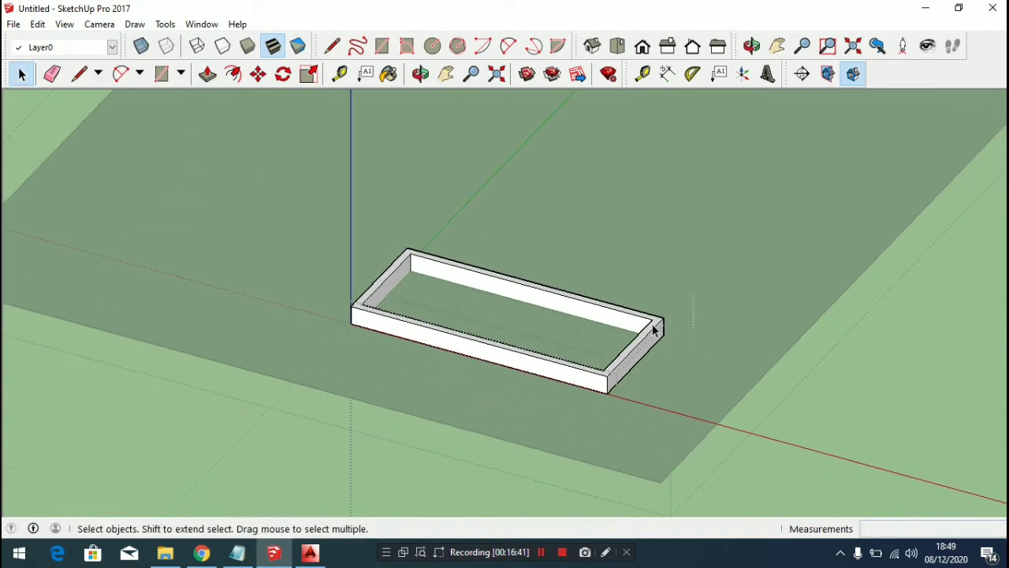
Switch the camera to perspective projection and view the extruded frame from an oblique angle
key("o")
left_click_drag(654, 330, 81, 50)
left_click(99, 24)
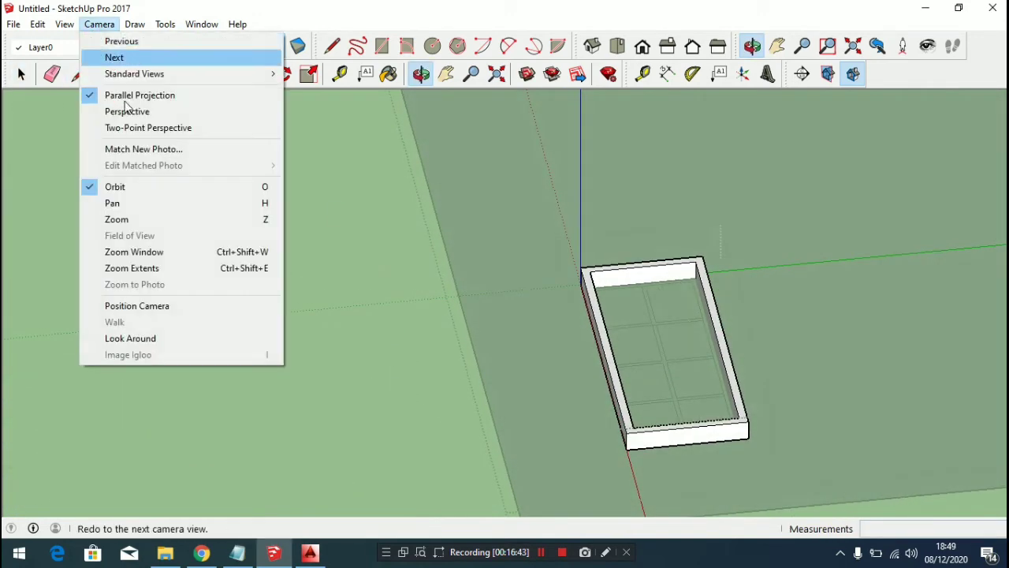
left_click(126, 111)
left_click_drag(477, 176, 541, 235)
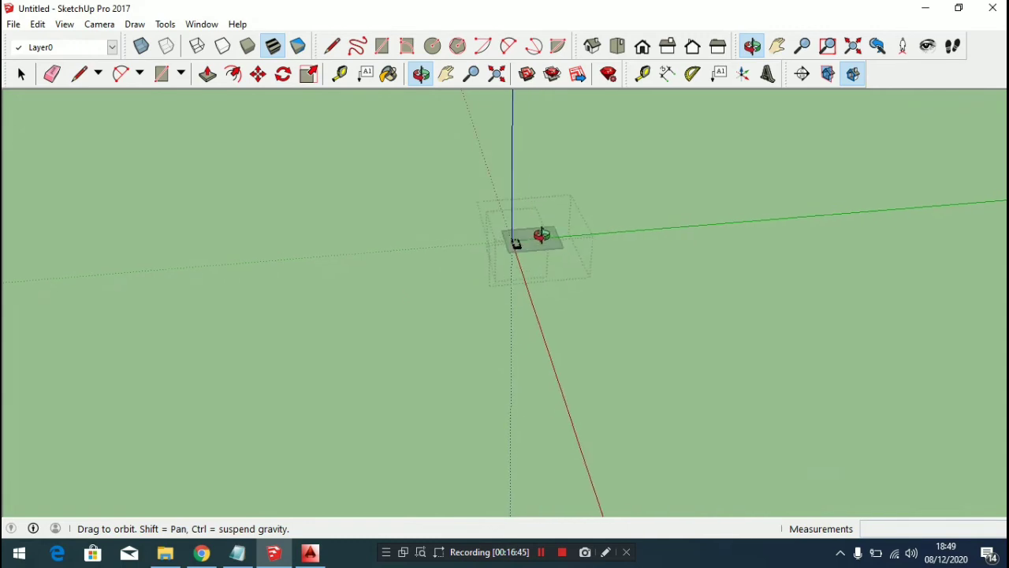
scroll(520, 240, "up", 10)
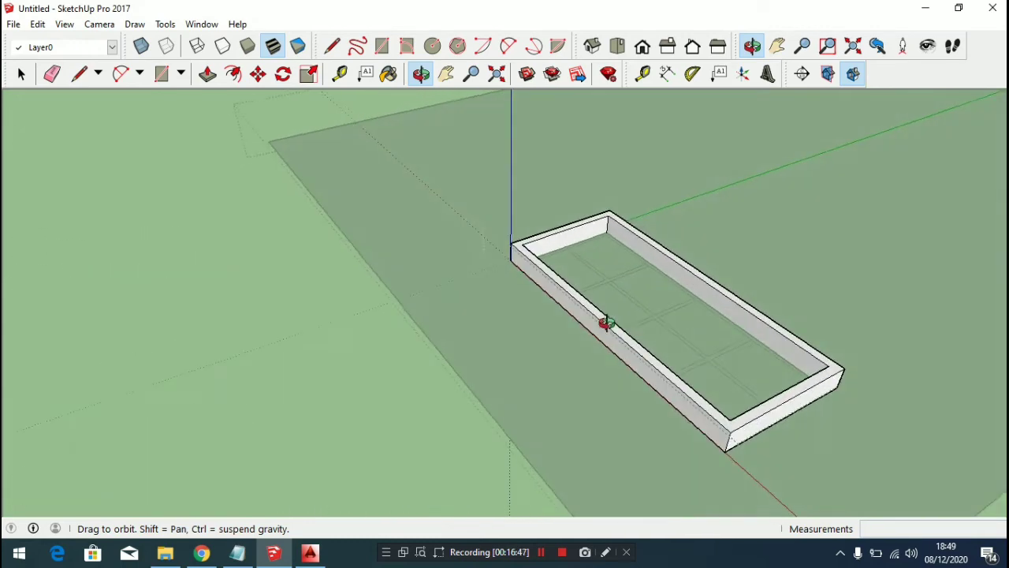
Close the extruded outer frame's nested group and select the frame as an object
scroll(607, 323, "down", 4)
left_click_drag(699, 313, 590, 354)
scroll(579, 359, "up", 3)
scroll(504, 339, "up", 3)
key("space")
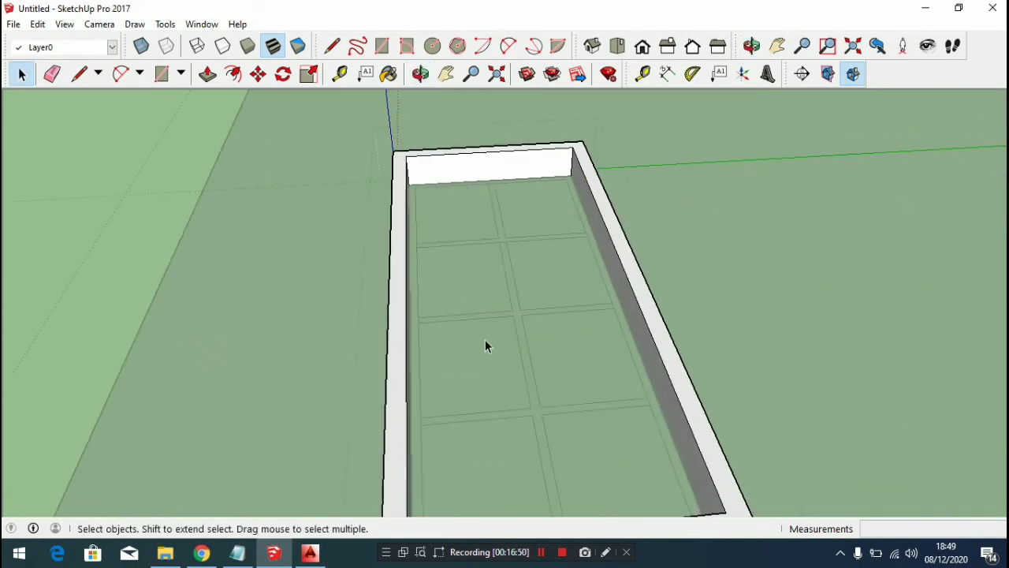
key("o")
left_click_drag(523, 401, 543, 389)
scroll(543, 389, "up", 4)
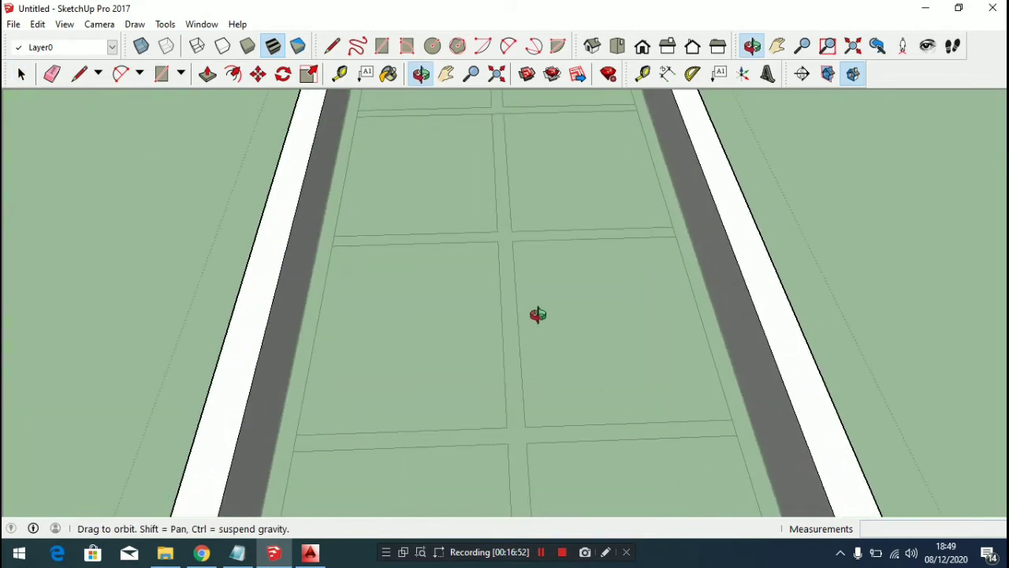
scroll(536, 321, "down", 6)
scroll(536, 331, "down", 1)
scroll(568, 365, "up", 4)
key("space")
left_click(679, 426)
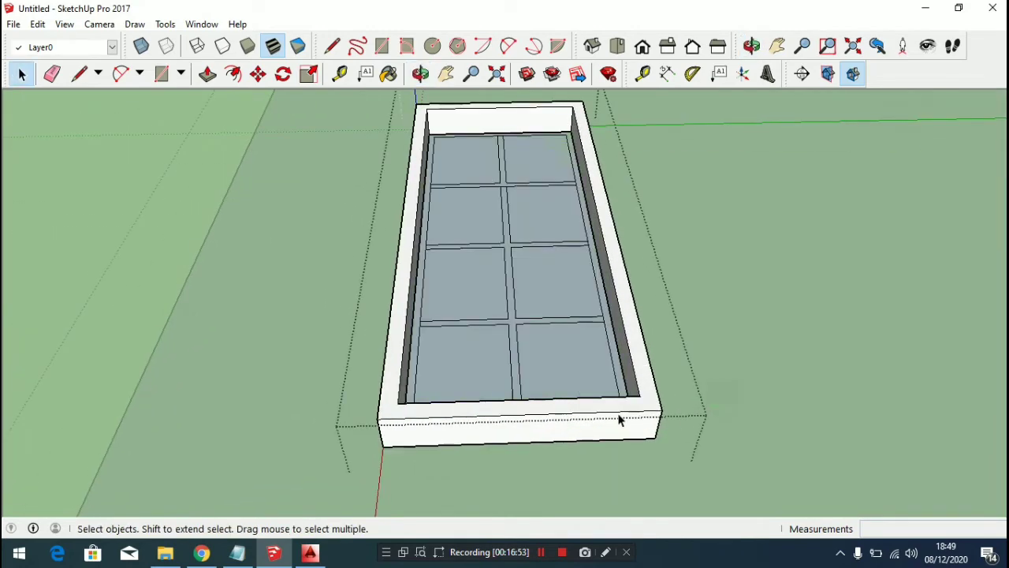
left_click(618, 419)
scroll(557, 385, "down", 2)
scroll(552, 383, "down", 2)
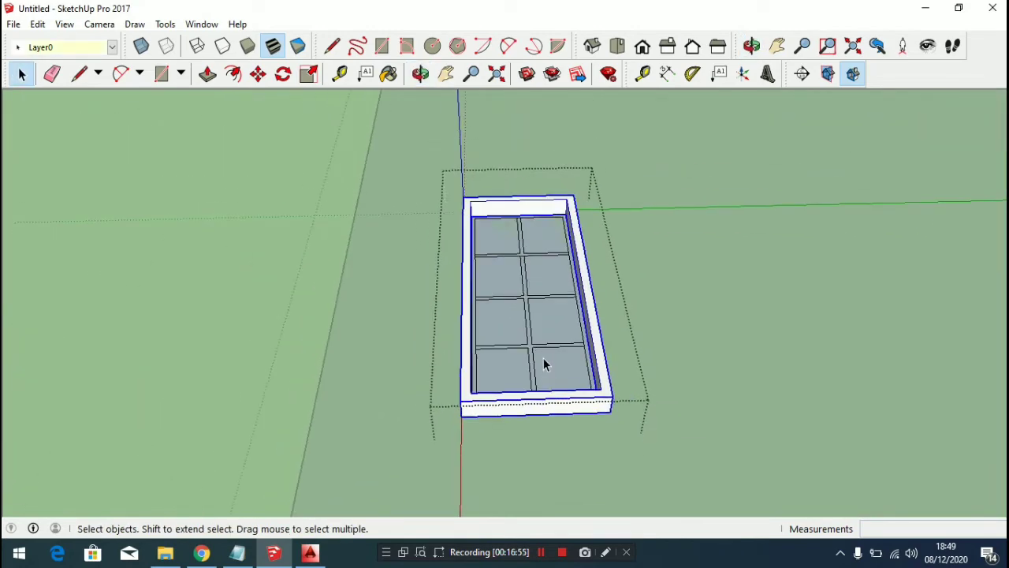
key("m")
left_click(745, 327)
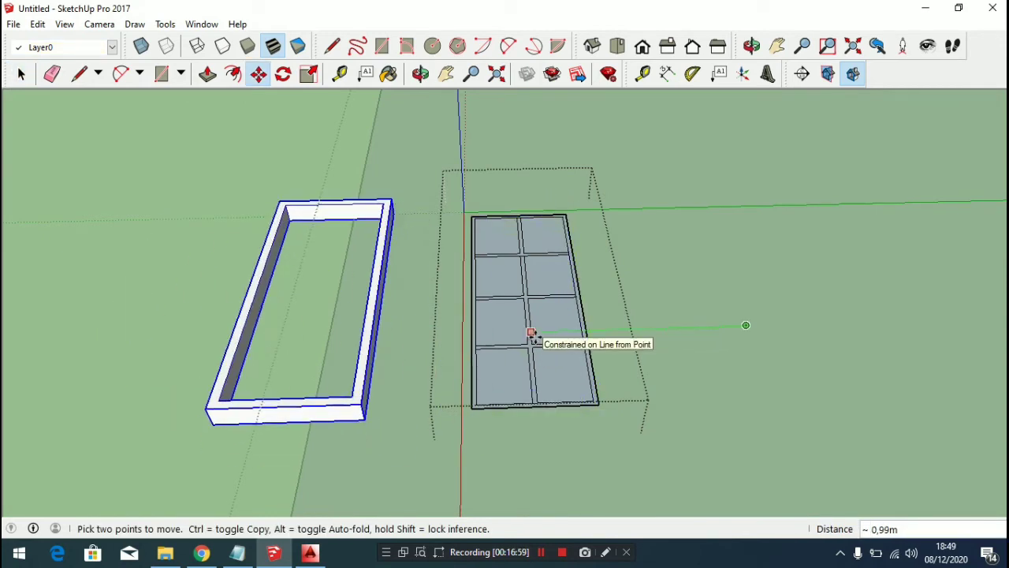
key("space")
Move the selected outer frame 2 m along the green axis, away from the pane grid
key("m")
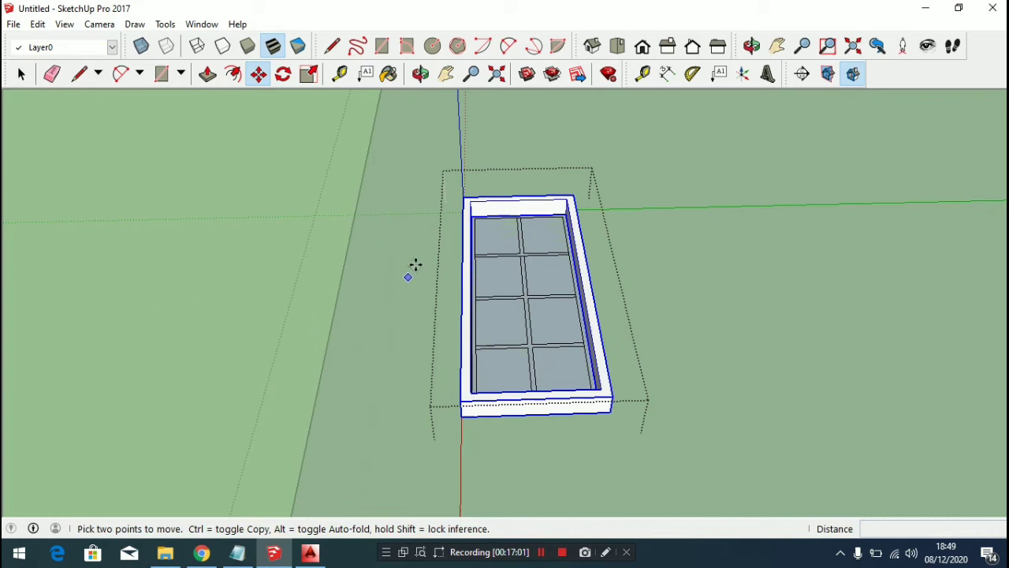
left_click(420, 189)
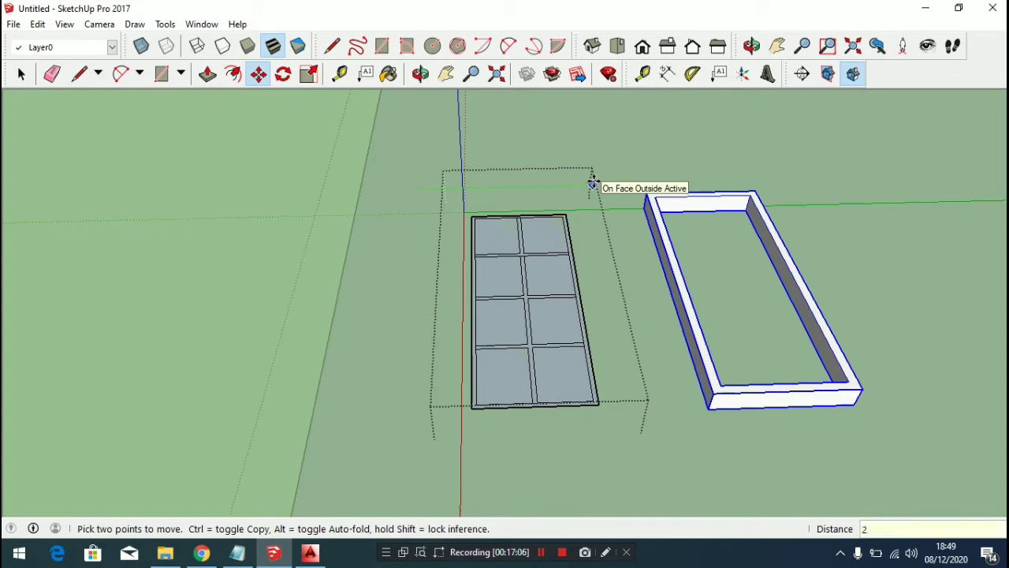
key("Return")
Move the outer frame 2 m back around the pane grid and out again by 2 m along the green axis
scroll(626, 259, "down", 4)
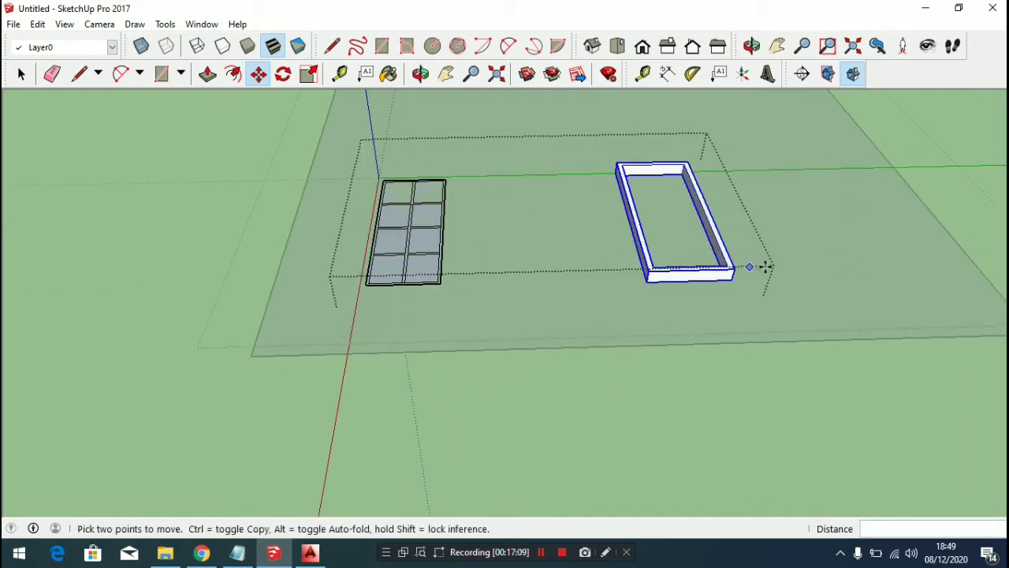
left_click(822, 300)
type("2")
key("Return")
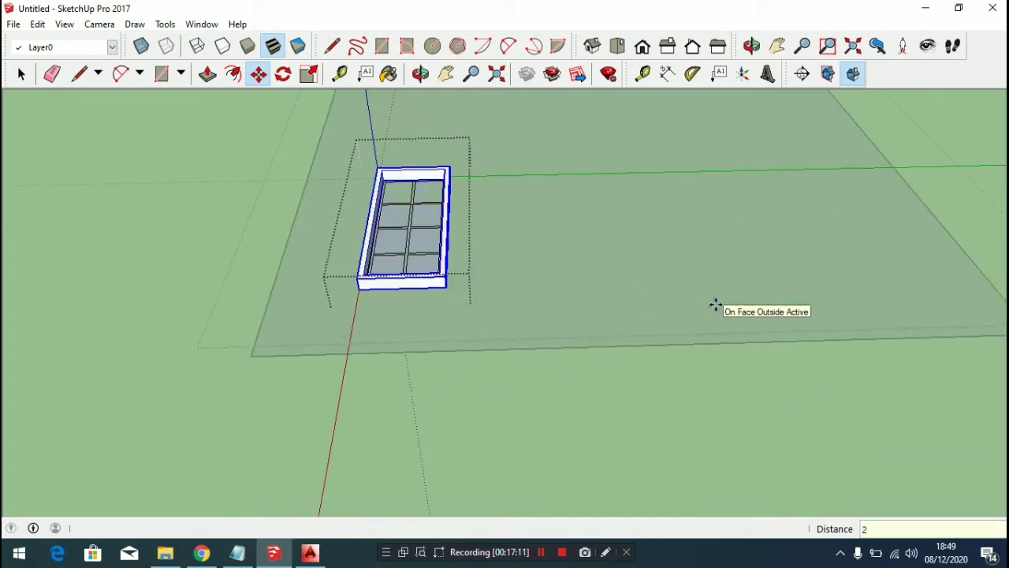
left_click(488, 155)
type("2")
key("Return")
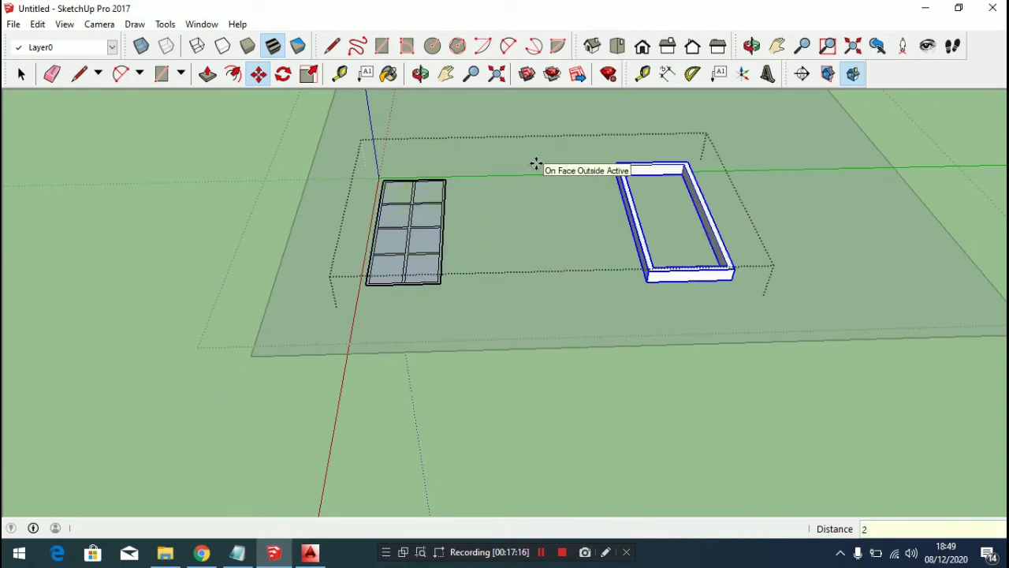
Erase the border segments closing off the vertical bar's lower end and both ends of the lowest horizontal bar
key("space")
scroll(596, 176, "up", 8)
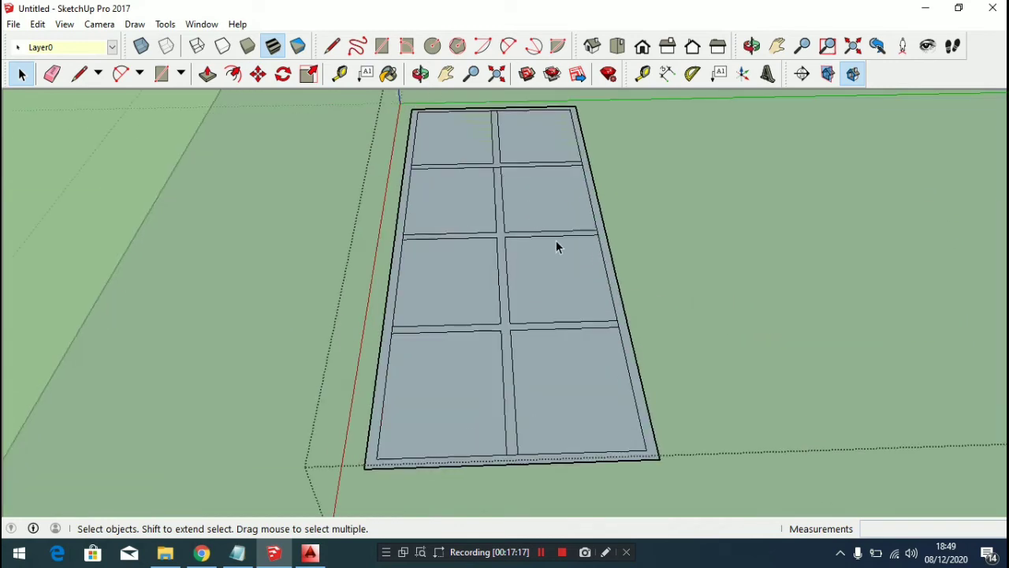
scroll(622, 338, "up", 3)
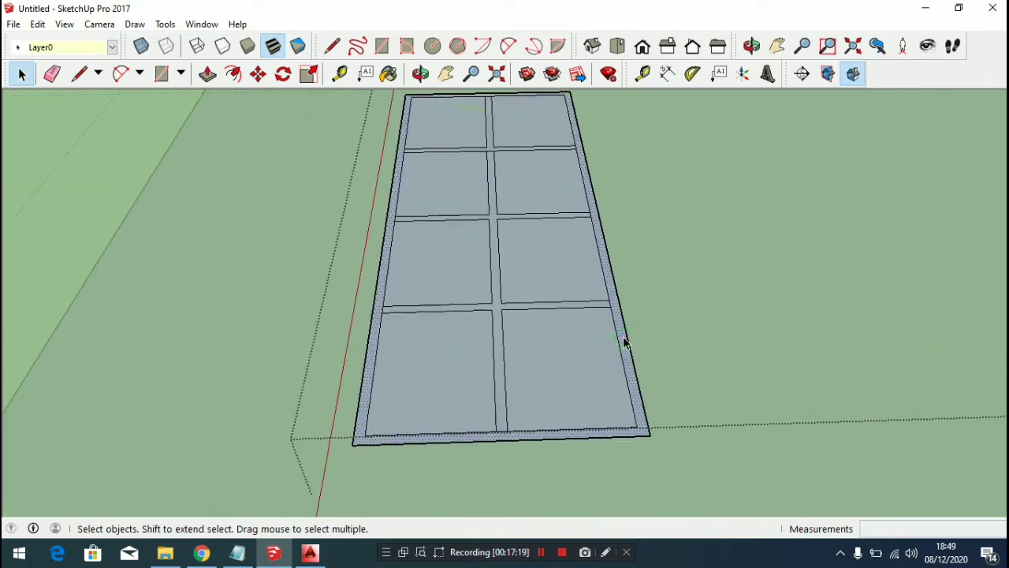
scroll(622, 338, "up", 3)
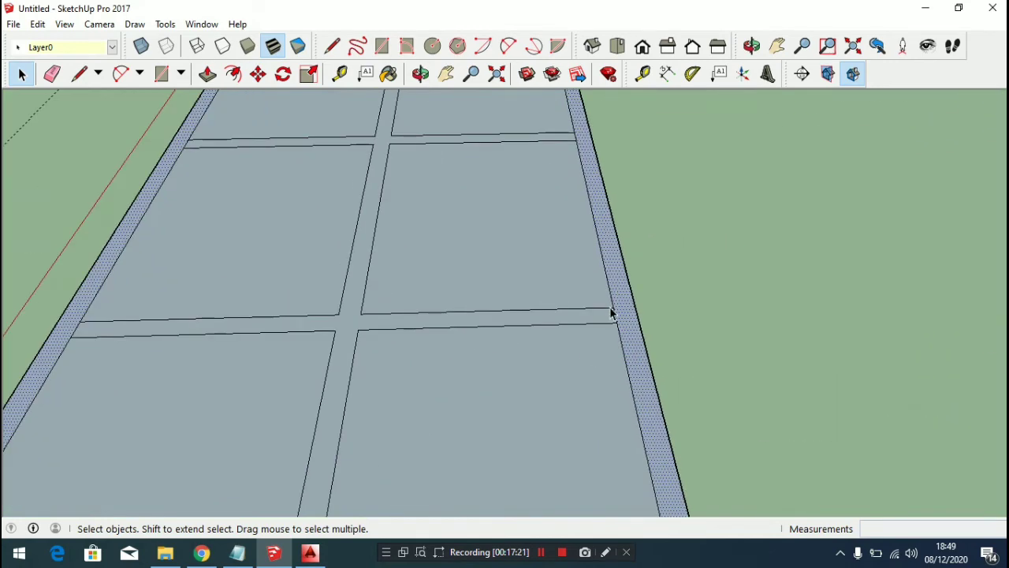
scroll(612, 311, "down", 2)
mouse_move(572, 273)
middle_mouse_down()
mouse_move(536, 149)
mouse_move(491, 250)
middle_mouse_up()
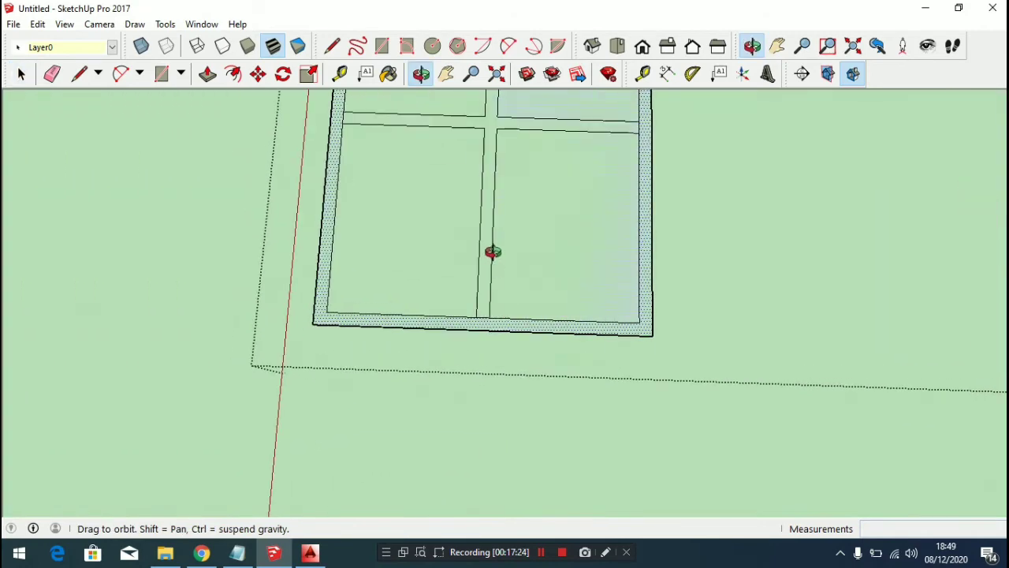
scroll(475, 308, "up", 2)
key("e")
scroll(475, 388, "down", 3)
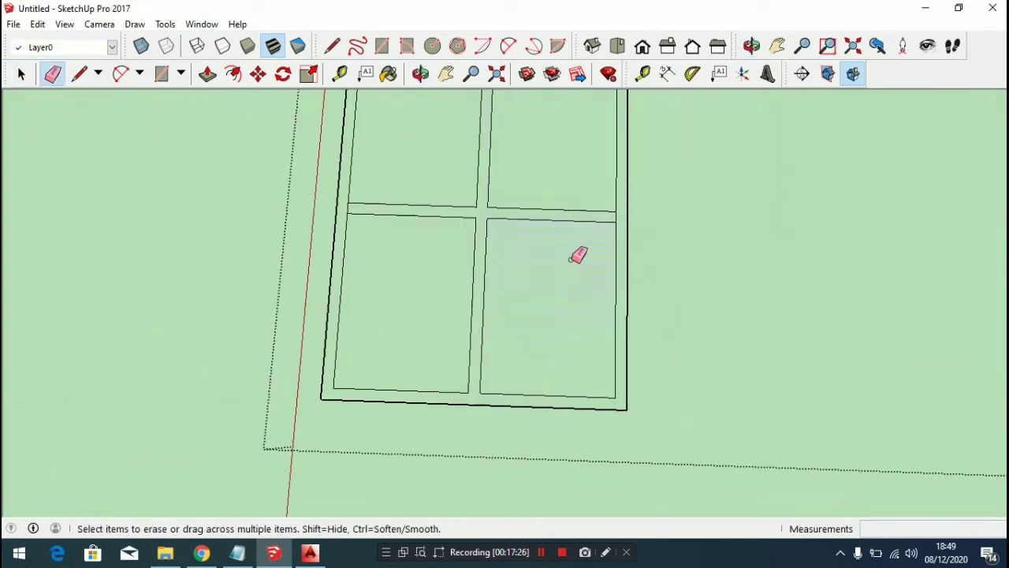
scroll(651, 198, "up", 4)
scroll(345, 263, "down", 3)
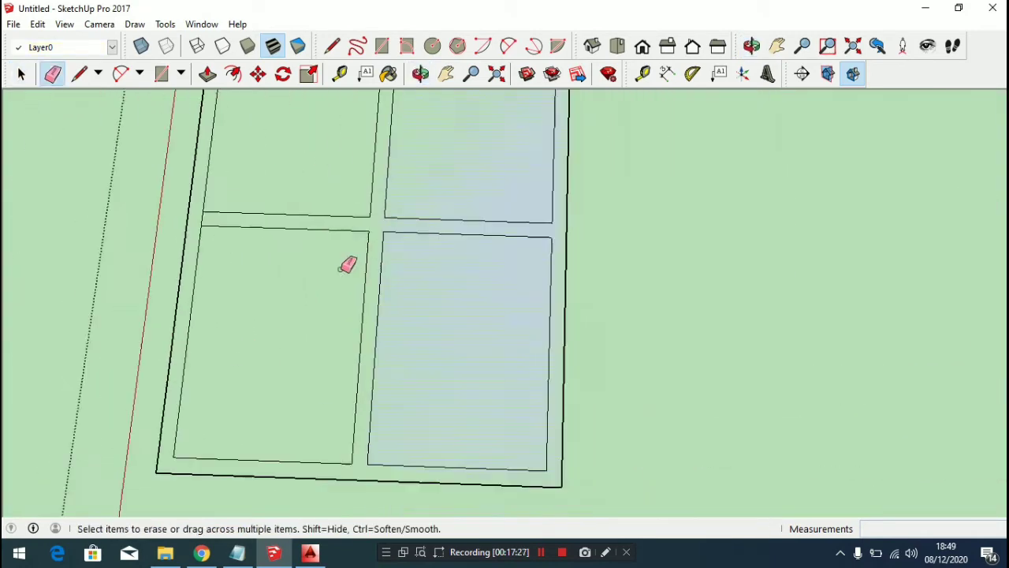
scroll(327, 241, "up", 3)
scroll(315, 252, "down", 3)
Erase the border segments closing off the ends of the middle horizontal bar
scroll(512, 142, "up", 3)
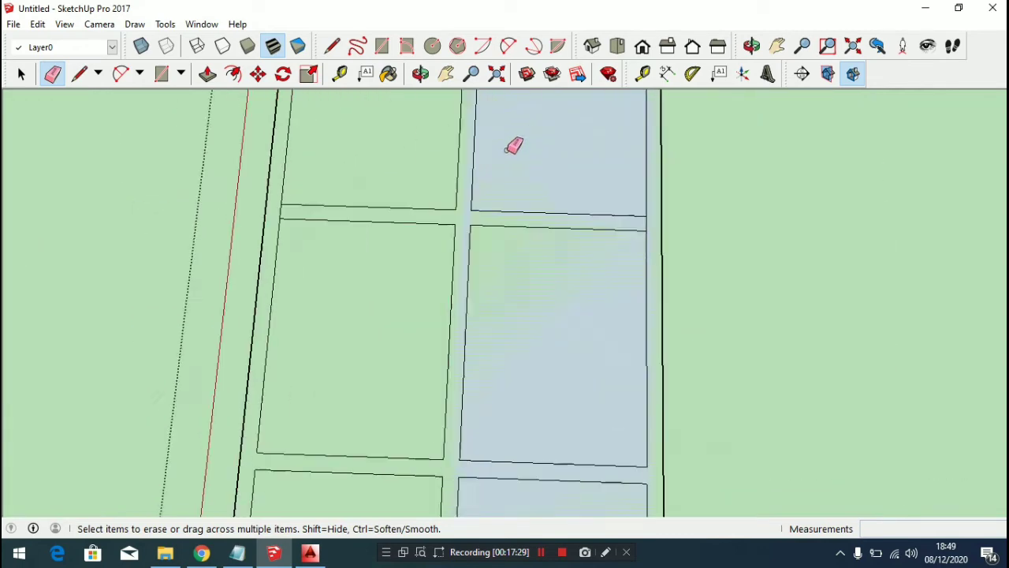
scroll(669, 255, "down", 2)
scroll(607, 296, "up", 3)
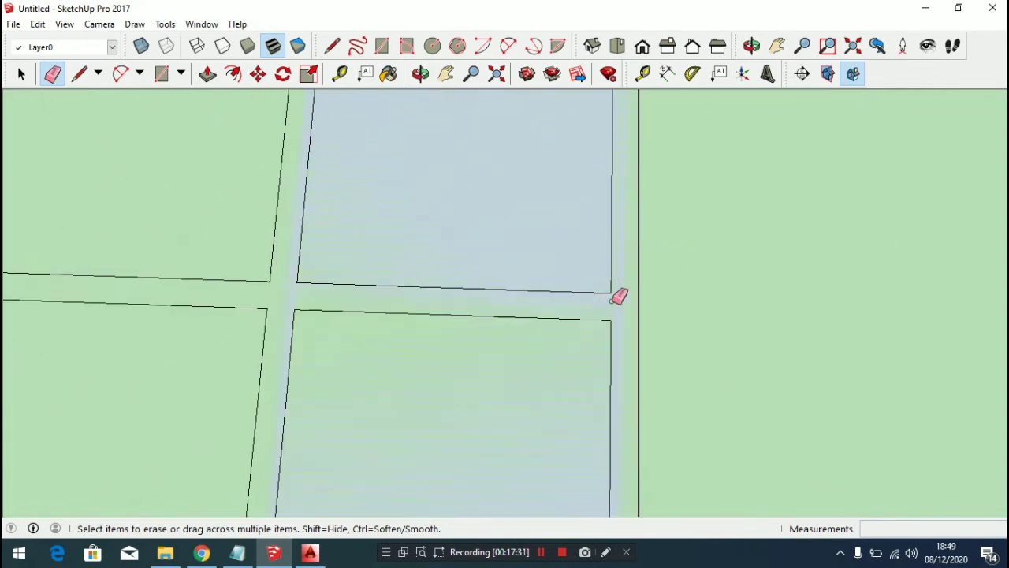
scroll(194, 288, "down", 2)
scroll(336, 288, "up", 2)
scroll(559, 176, "down", 2)
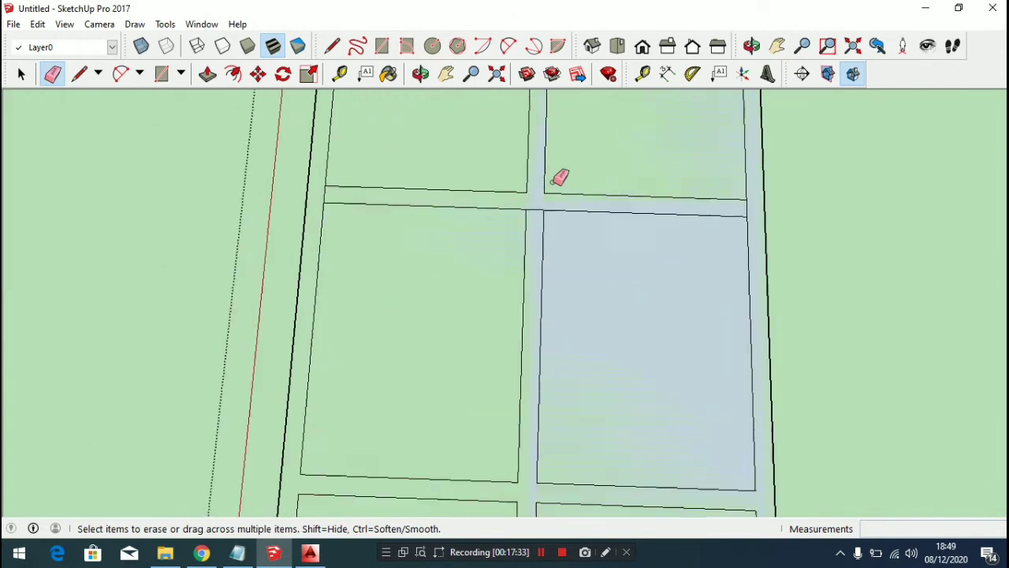
Erase the segments crossing the uppermost horizontal bar's intersection and those closing off its ends and the vertical bar's upper end
scroll(545, 225, "up", 2)
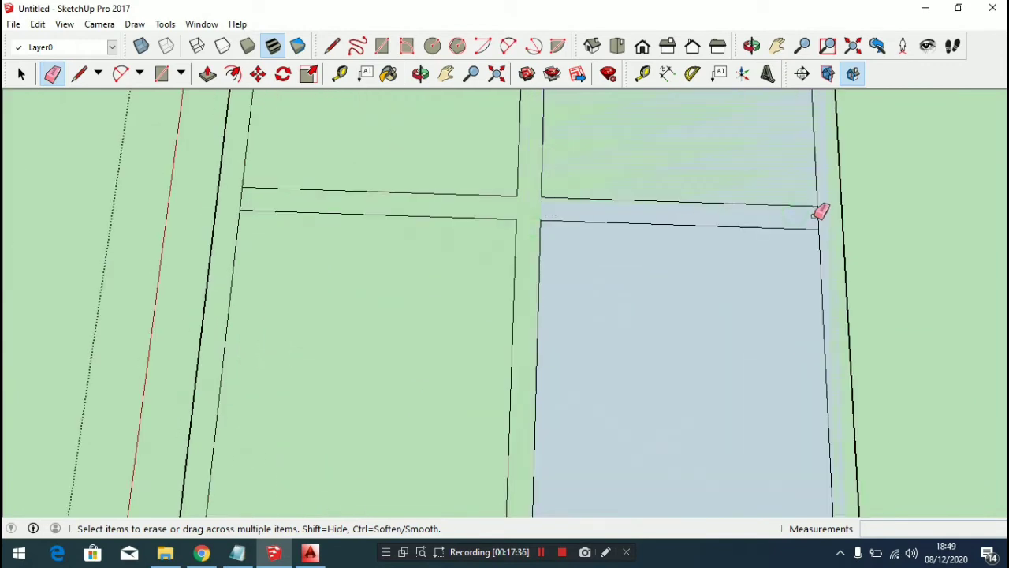
scroll(736, 268, "down", 1)
scroll(441, 230, "up", 3)
scroll(434, 329, "down", 3)
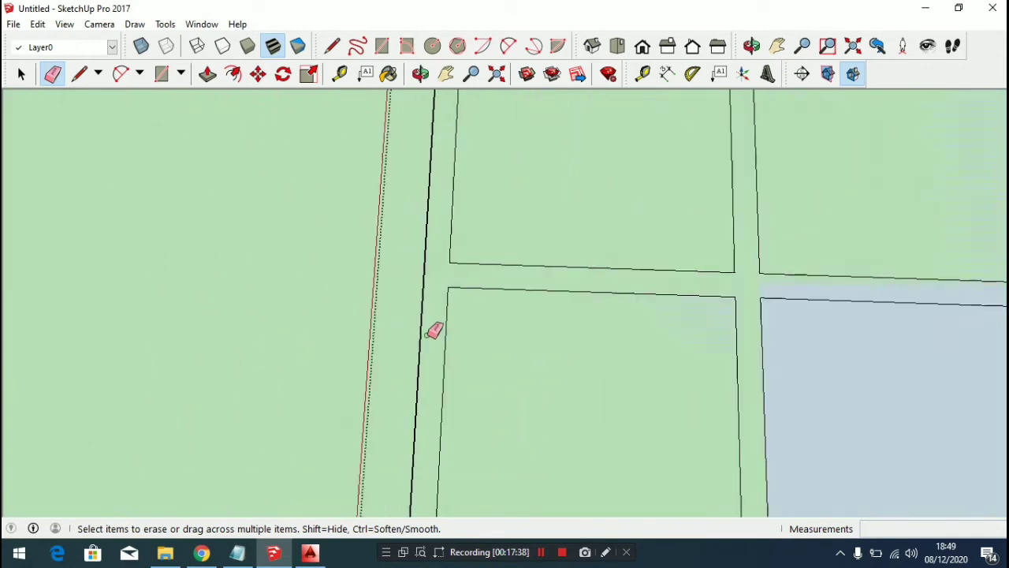
scroll(575, 216, "up", 3)
scroll(559, 184, "down", 4)
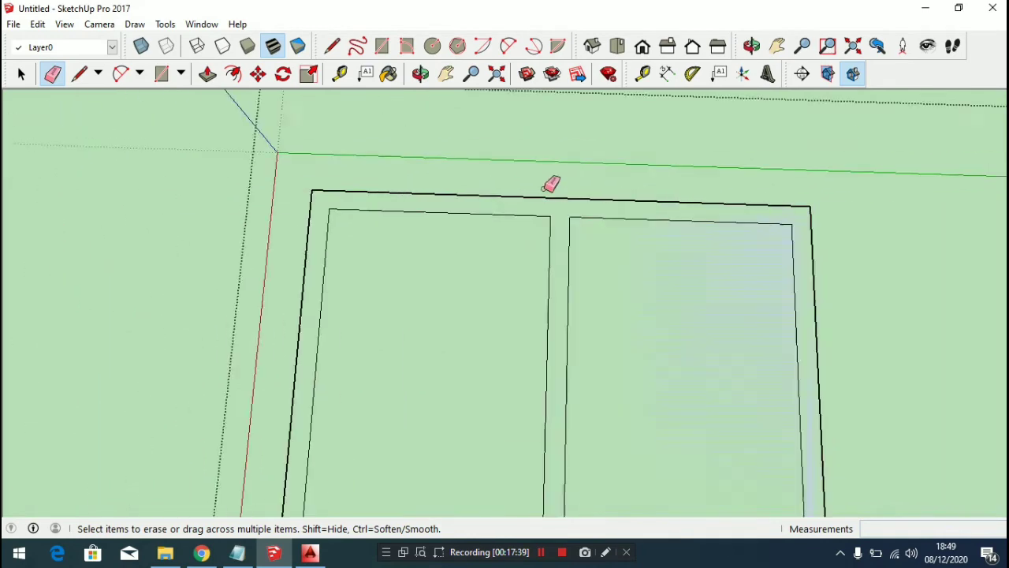
Select the joined border-and-bars face with its edges and make it a group
key("space")
scroll(554, 199, "up", 3)
double_click(554, 199)
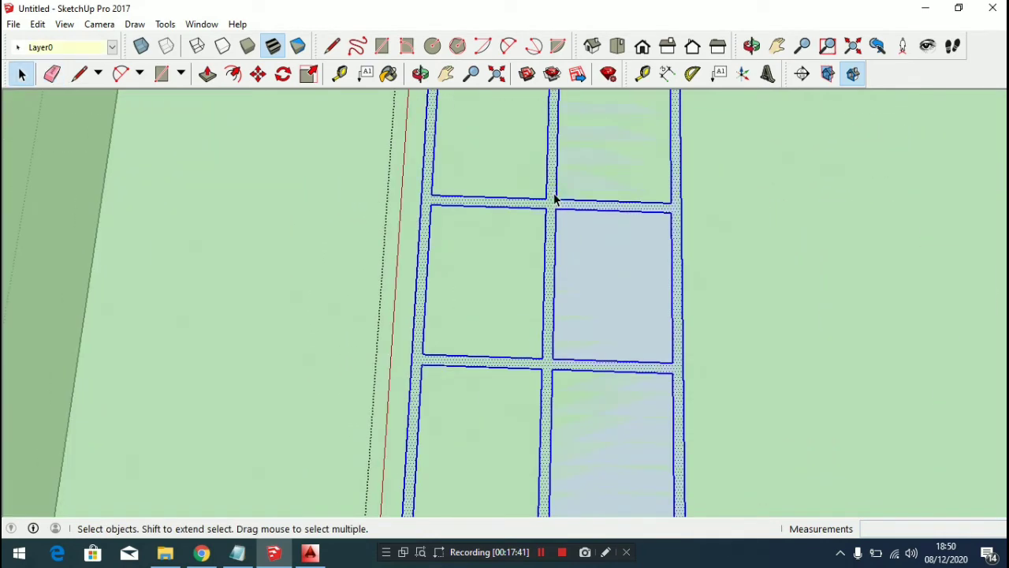
scroll(554, 197, "down", 3)
scroll(529, 345, "up", 4)
right_click(530, 342)
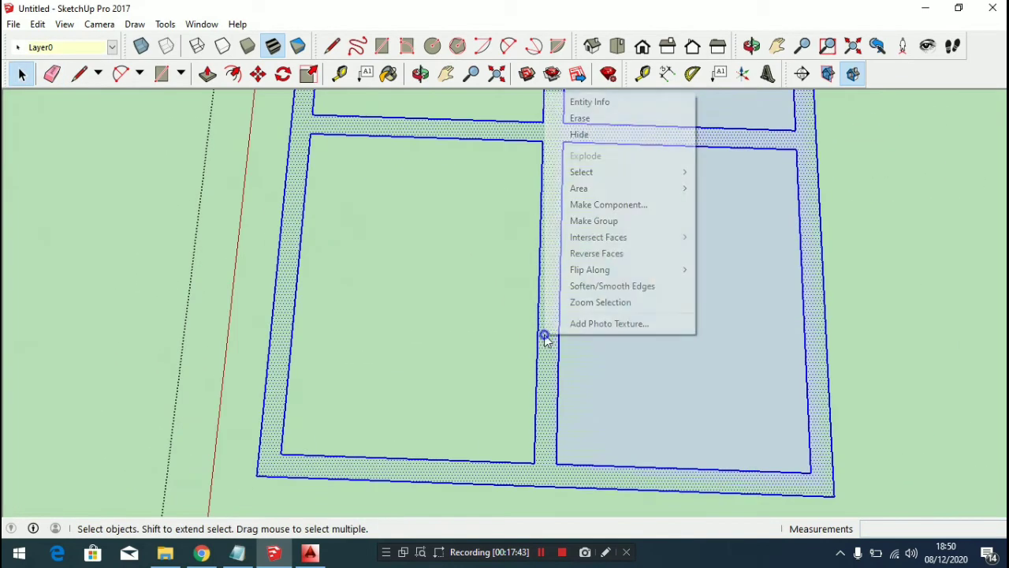
left_click(579, 224)
middle_click_drag(578, 230, 556, 359)
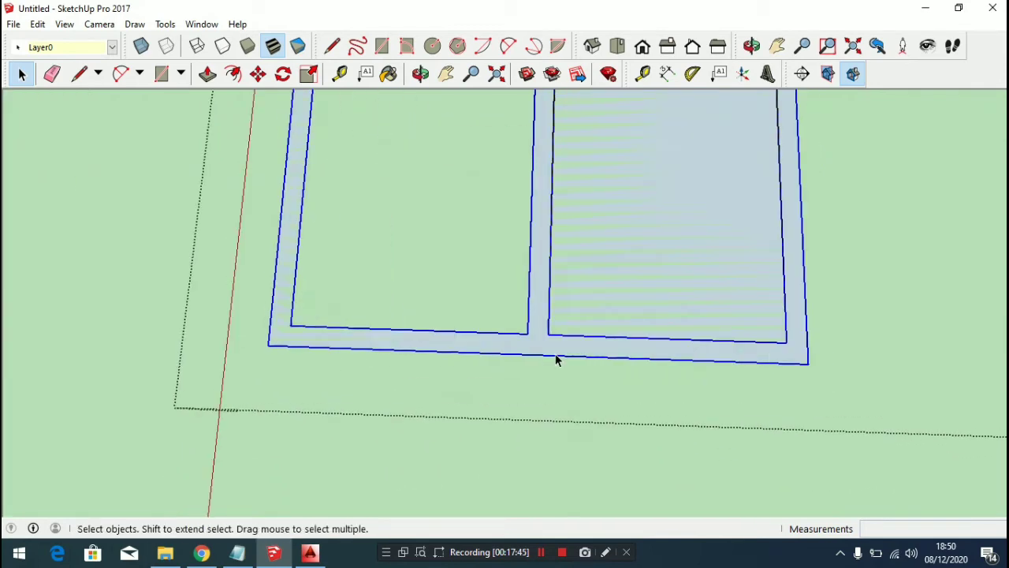
Open the grid frame's group for editing and extrude its face upward by 0.04 m with Push/Pull
scroll(544, 343, "down", 3)
scroll(536, 347, "up", 4)
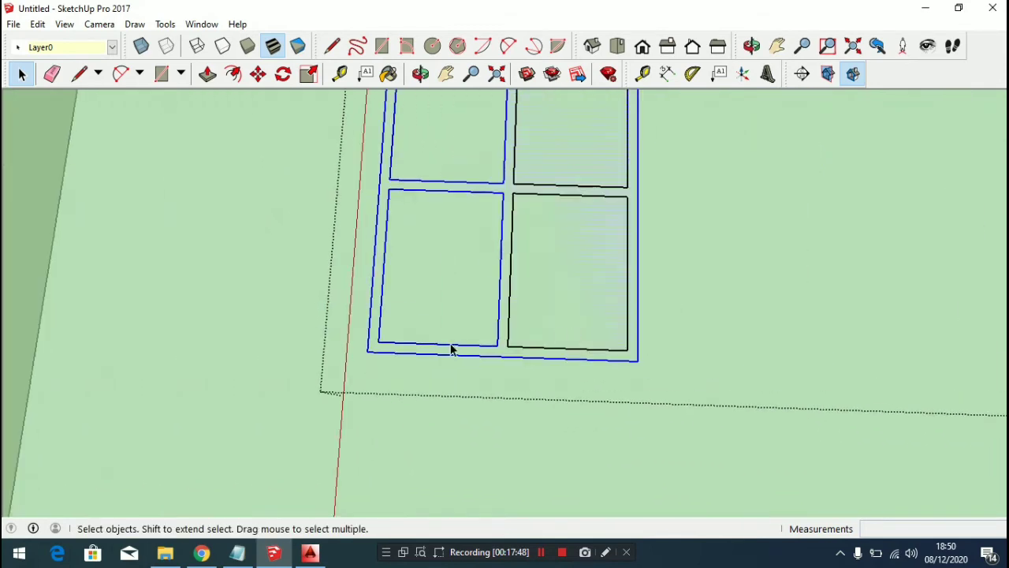
double_click(540, 360)
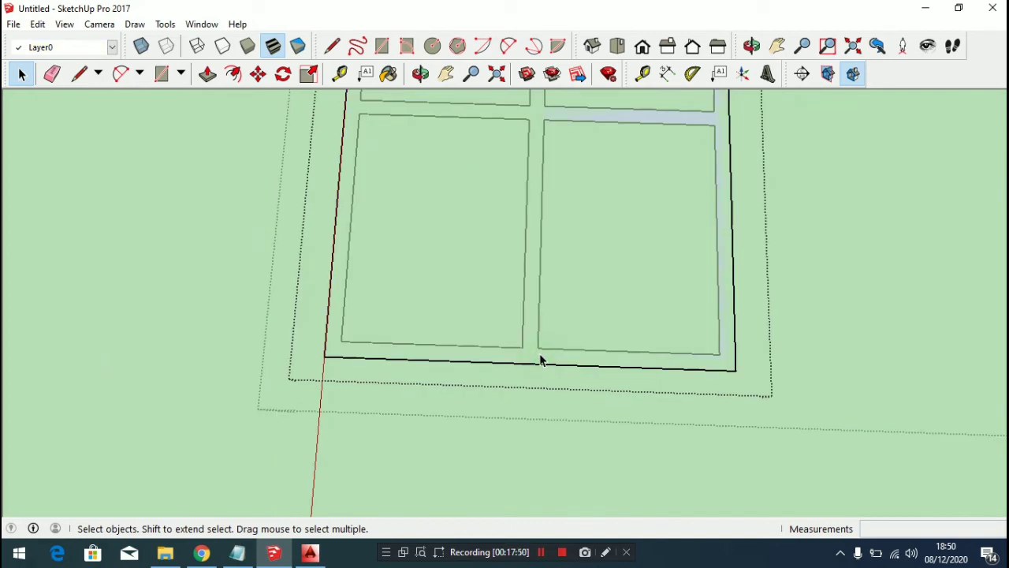
scroll(538, 367, "up", 2)
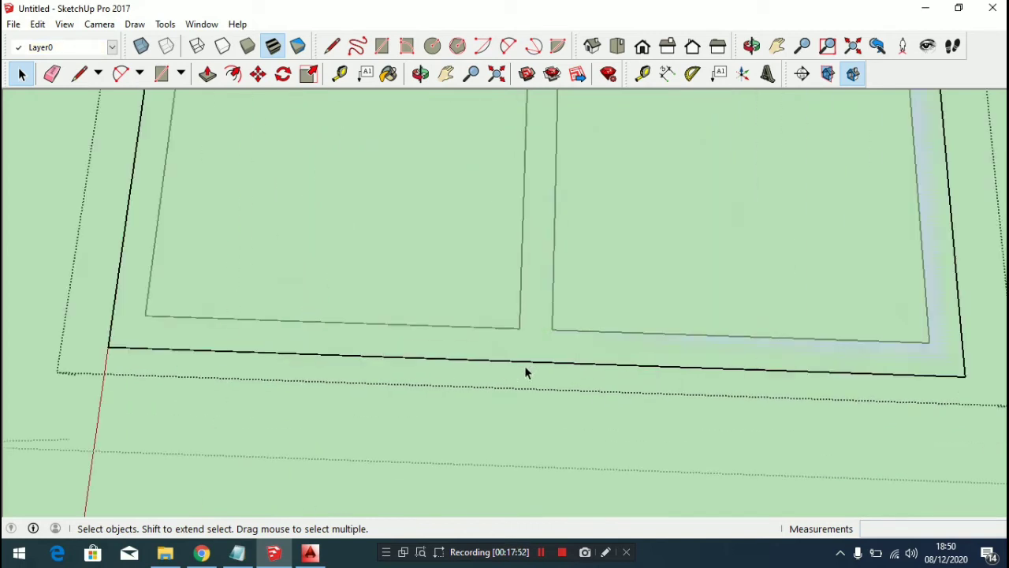
middle_click_drag(574, 386, 516, 405)
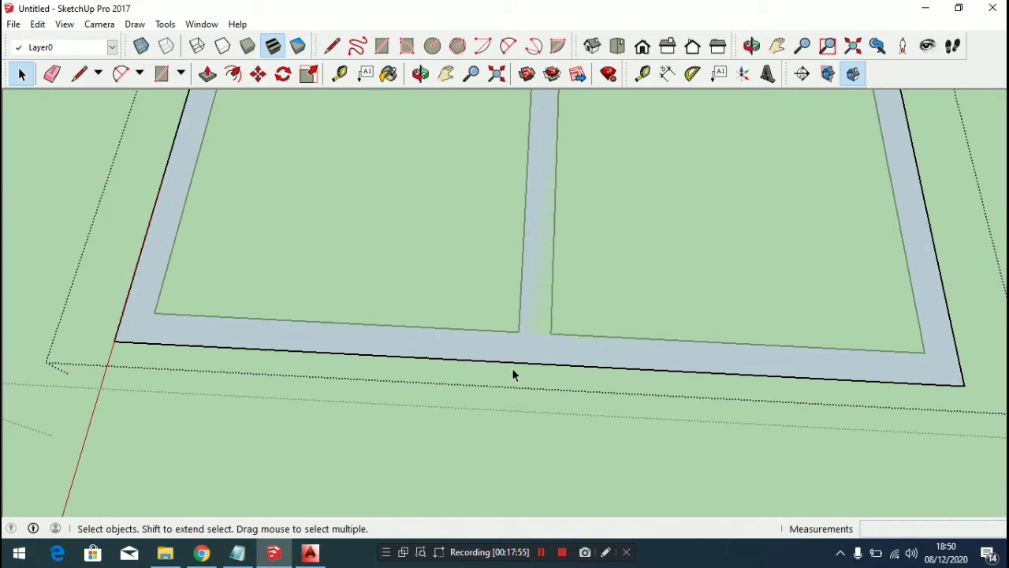
key("p")
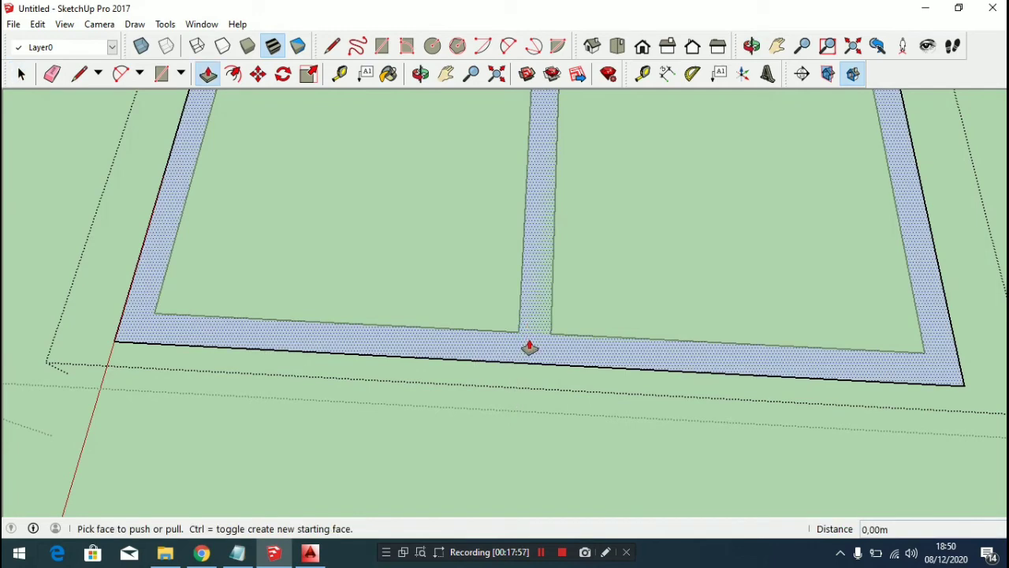
left_click_drag(529, 348, 576, 249)
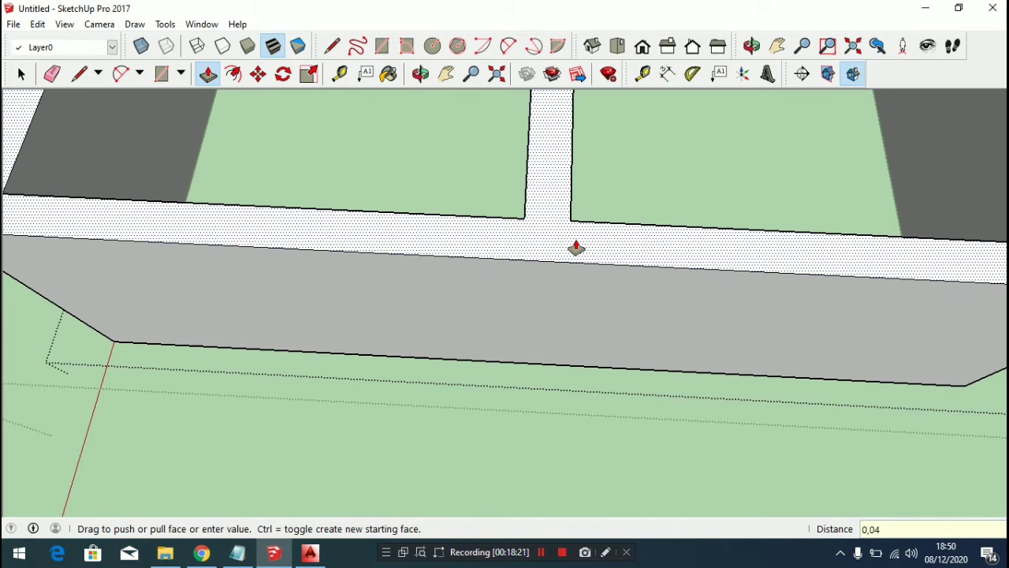
key("Return")
key("space")
Close the grid frame's group and select the flat face of a bottom-row pane
scroll(575, 239, "down", 6)
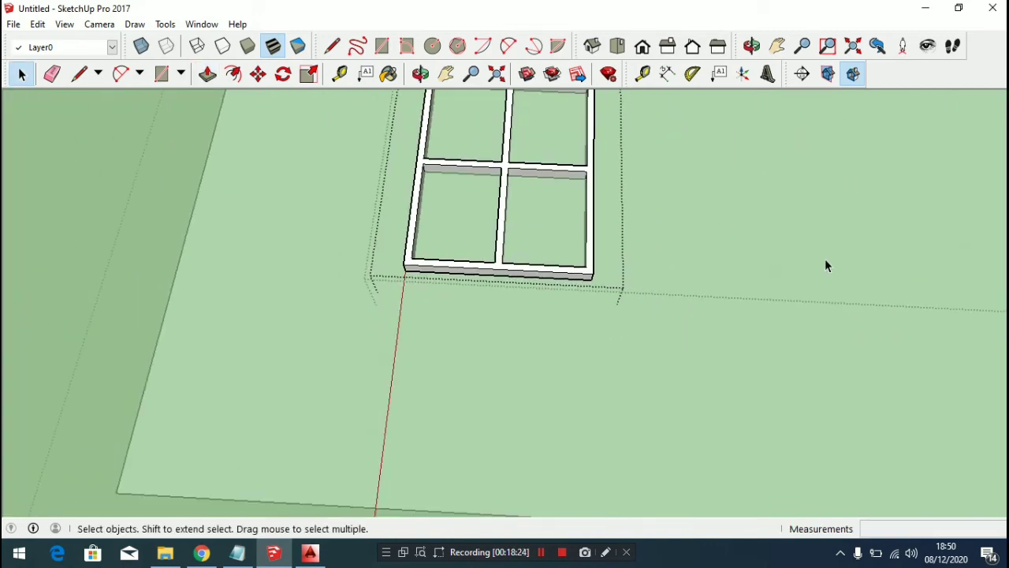
scroll(668, 237, "up", 3)
scroll(525, 232, "down", 2)
left_click(527, 228)
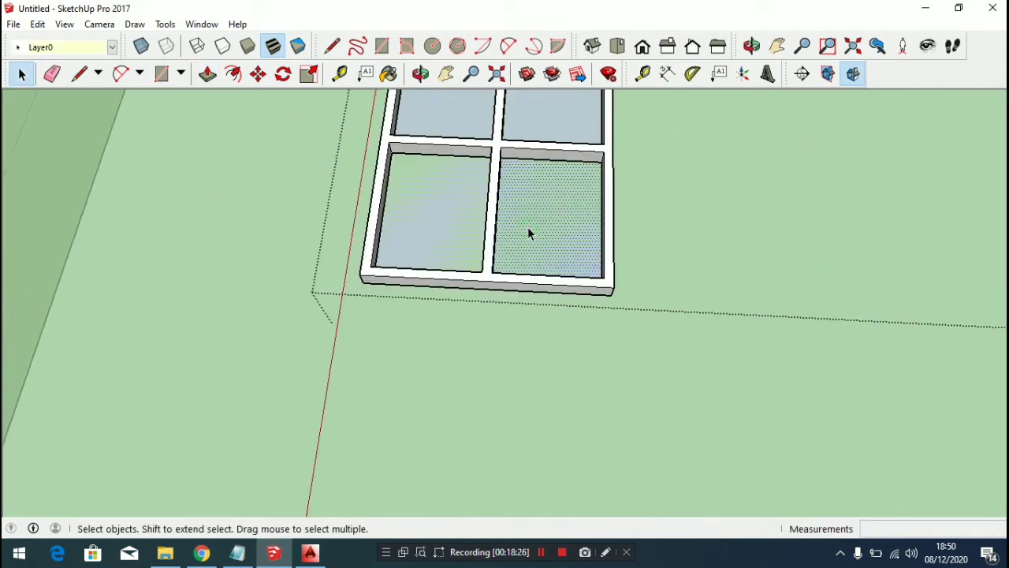
Move the grid frame group 1 m sideways, clear of the flat pane faces
scroll(527, 232, "down", 3)
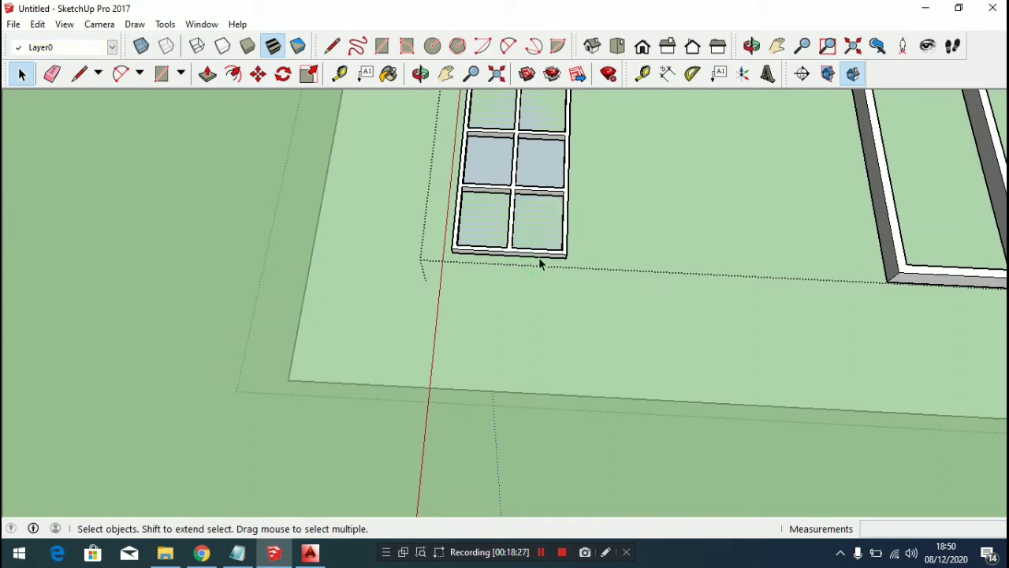
double_click(544, 261)
key("m")
left_click(689, 232)
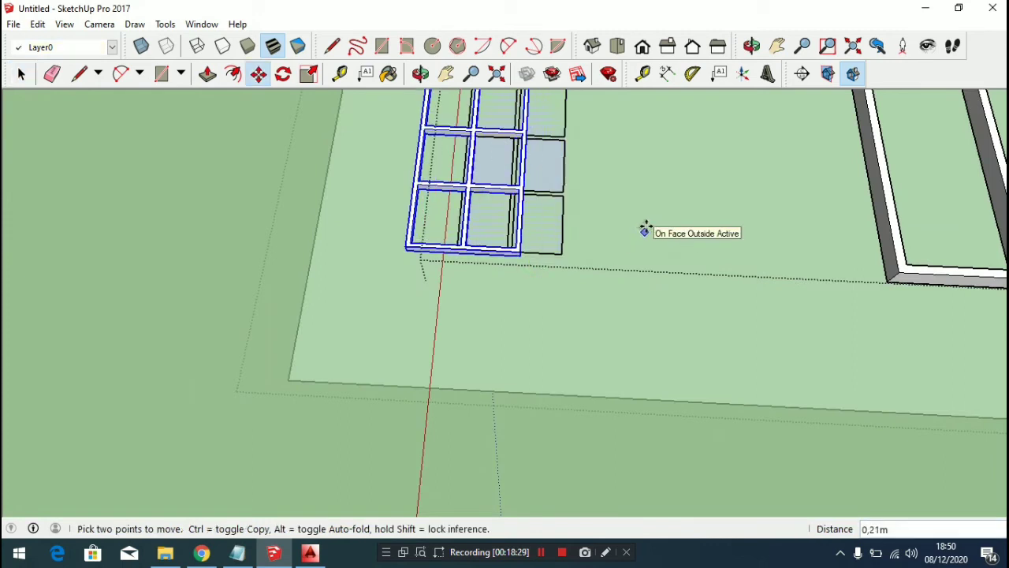
type("1")
key("Return")
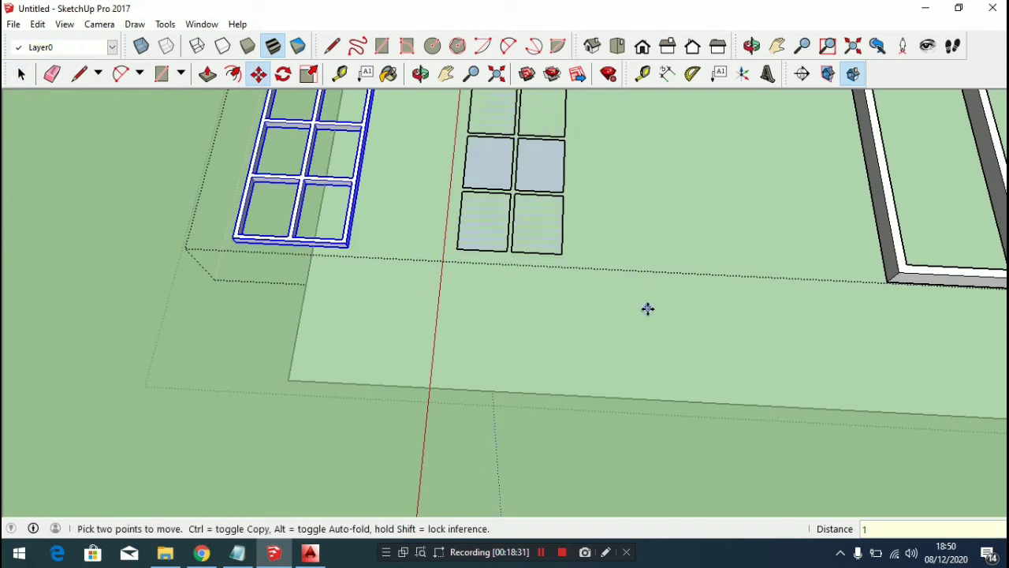
key("space")
scroll(591, 260, "up", 3)
left_click(619, 273)
scroll(619, 273, "up", 2)
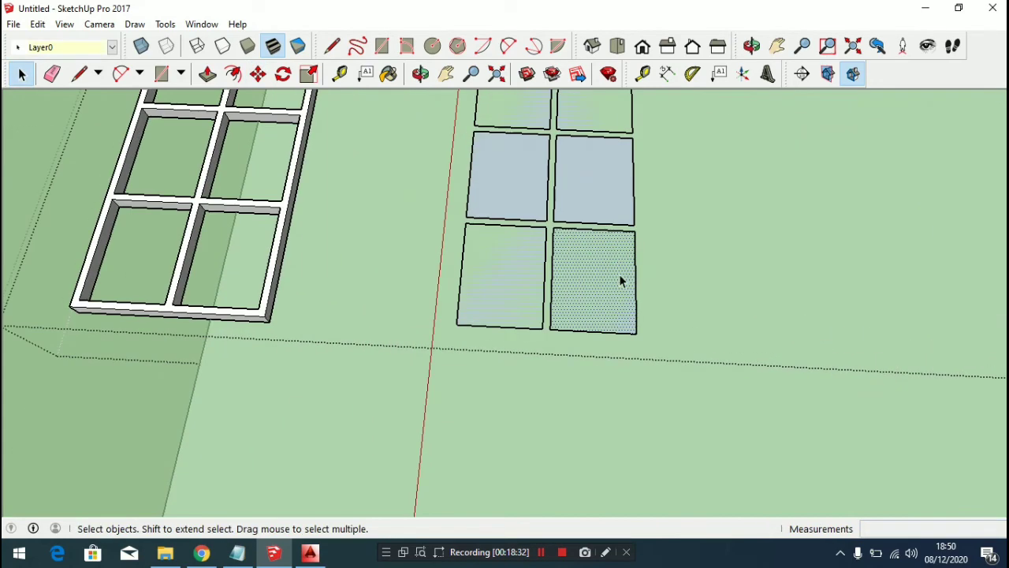
scroll(619, 274, "down", 2)
scroll(597, 296, "up", 4)
scroll(596, 311, "down", 3)
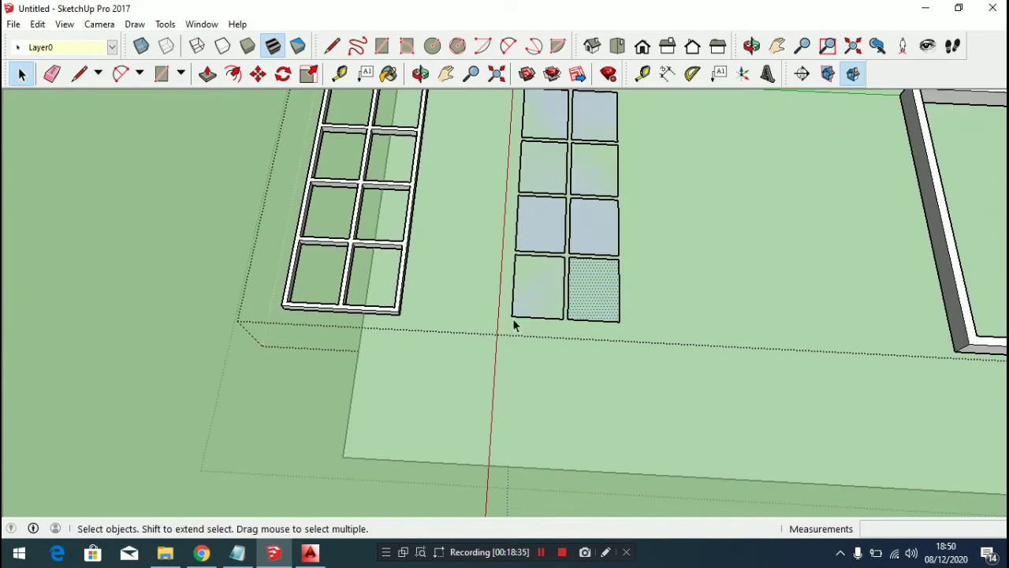
left_click(405, 249)
left_click(736, 255)
scroll(445, 273, "up", 3)
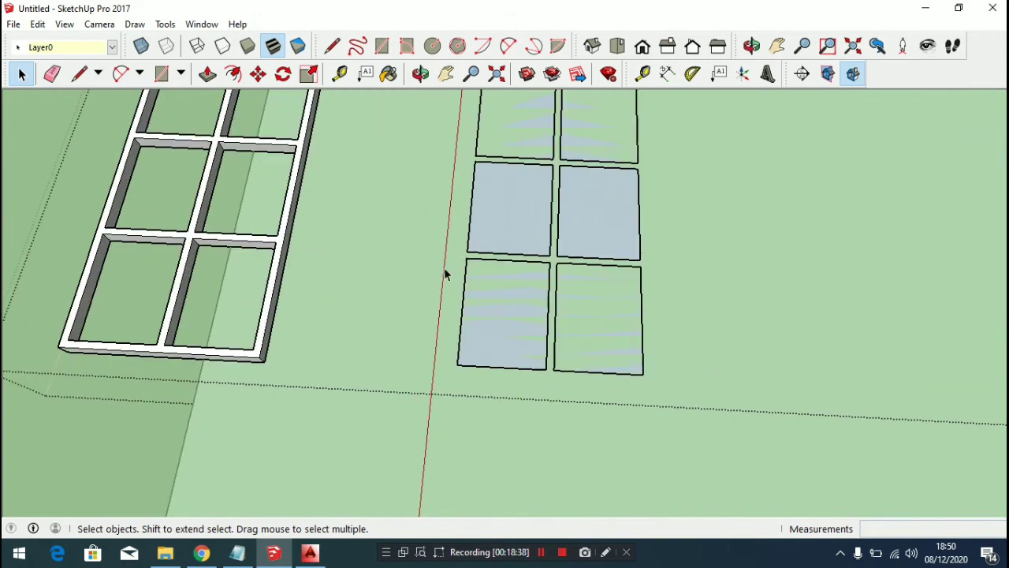
Extrude one bottom-row pane face upward by 0.01 m with Push/Pull
left_click(536, 312)
scroll(605, 315, "up", 2)
key("p")
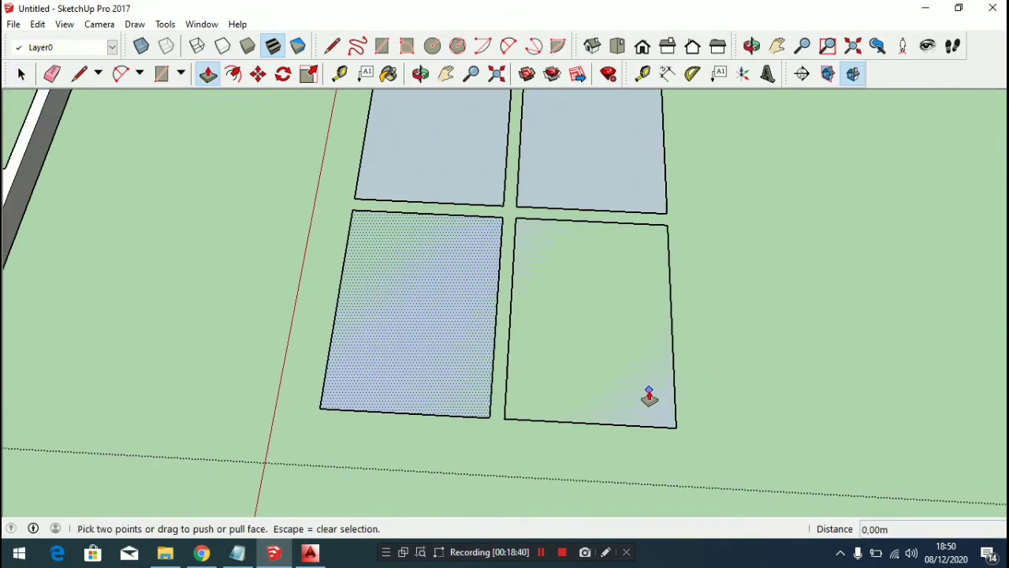
key("space")
left_click(627, 381)
scroll(626, 402, "up", 2)
key("p")
left_click(628, 422)
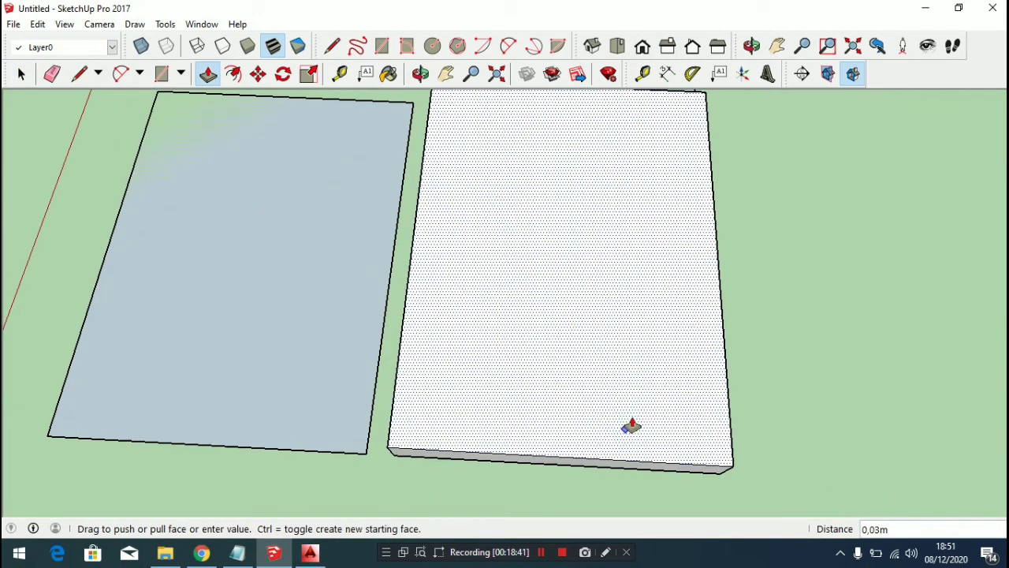
type("0,01")
key("Return")
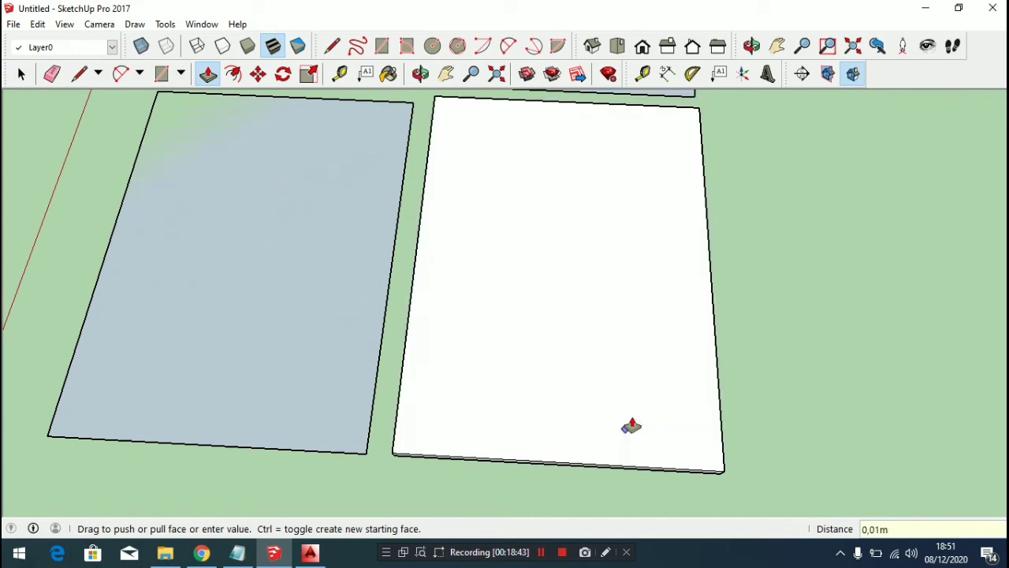
Repeat the 0.01 m Push/Pull extrusion on the remaining seven pane faces
scroll(631, 427, "down", 2)
double_click(382, 303)
scroll(489, 370, "down", 3)
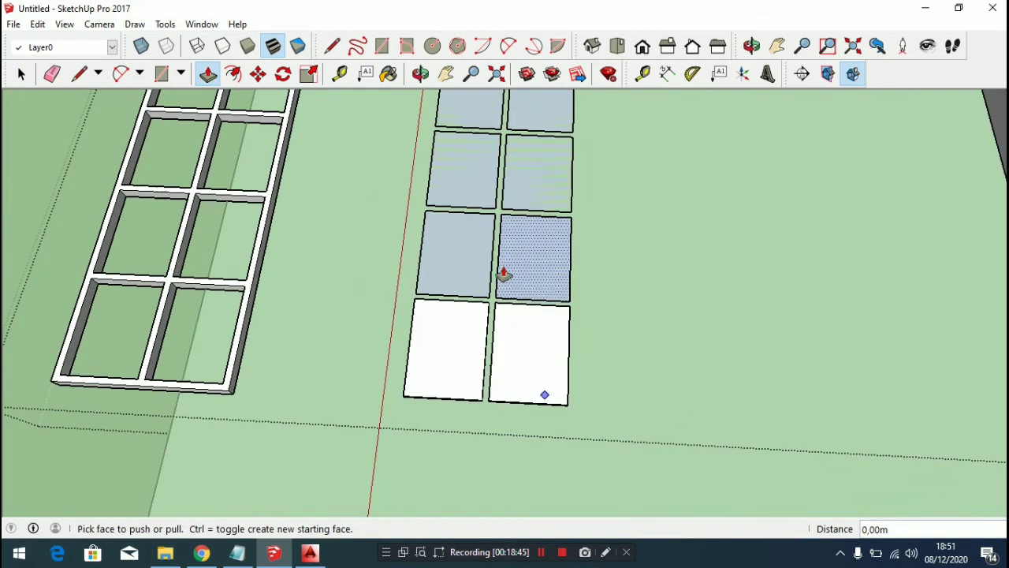
double_click(505, 273)
double_click(467, 264)
middle_click_drag(474, 418, 517, 275)
double_click(517, 264)
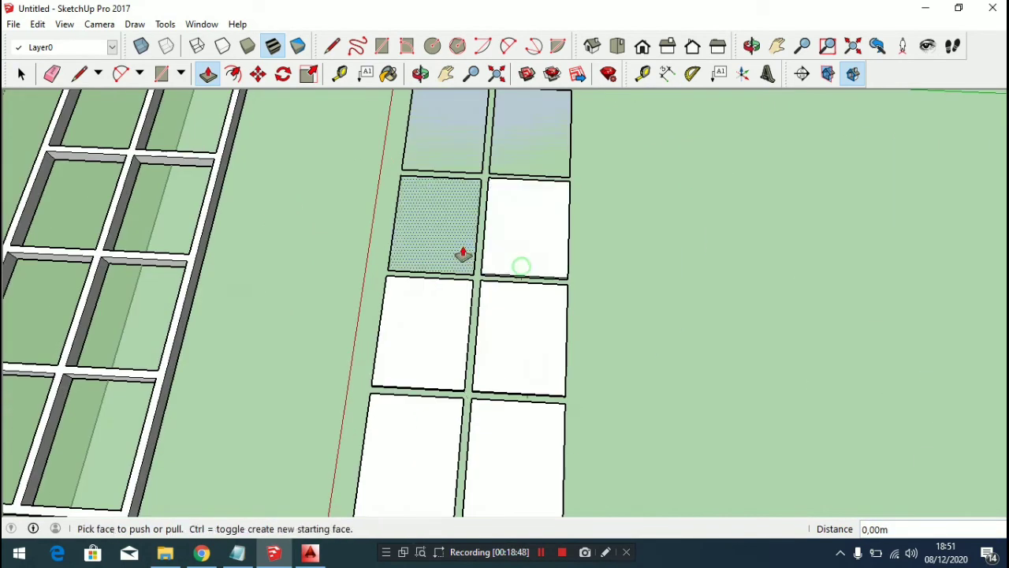
double_click(450, 241)
middle_click_drag(451, 241, 540, 204)
double_click(536, 246)
double_click(452, 245)
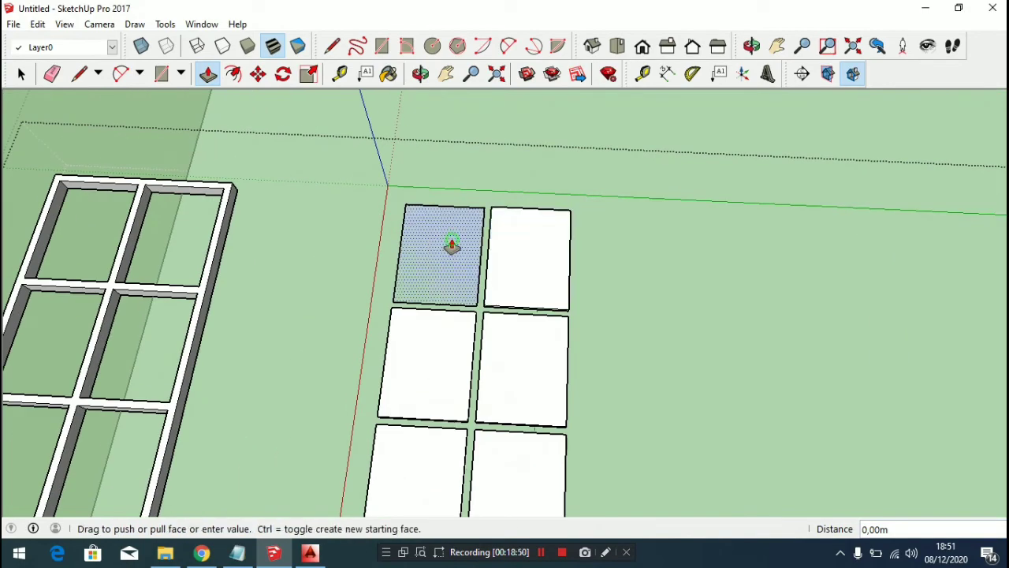
Select all eight extruded panes and make them one group
scroll(531, 229, "down", 4)
scroll(507, 244, "up", 3)
key("space")
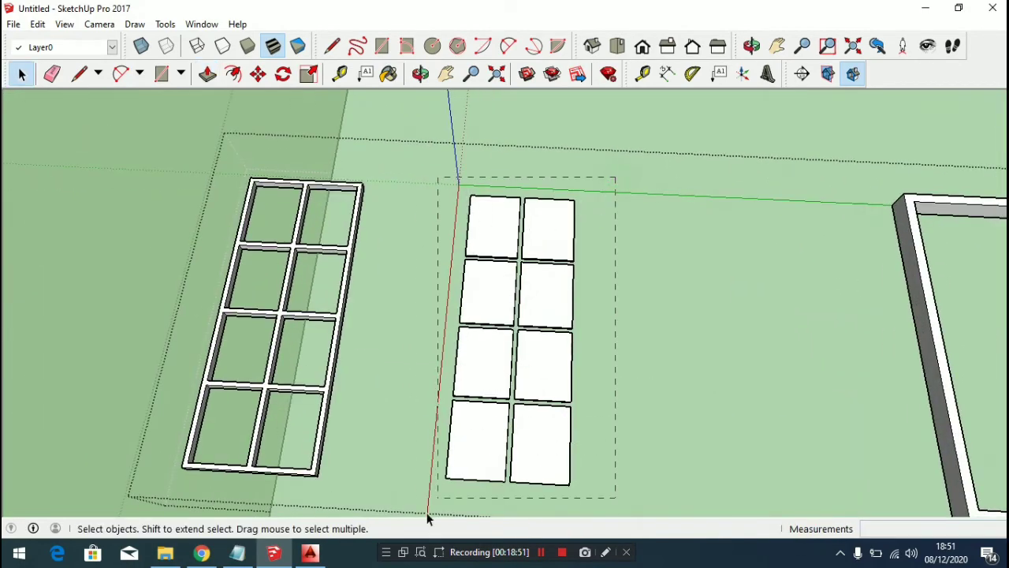
left_click_drag(416, 533, 422, 495)
right_click(493, 364)
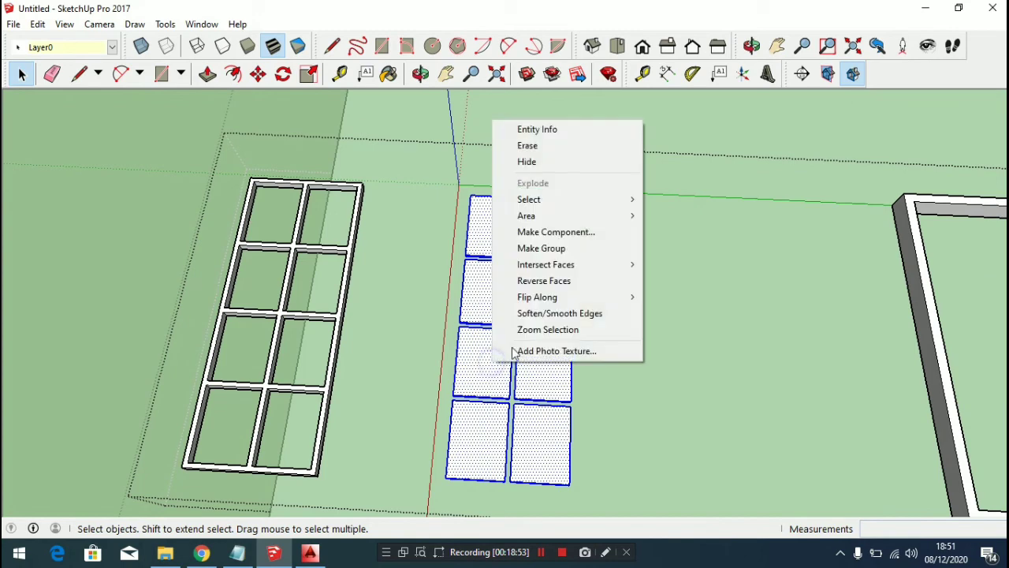
left_click(577, 247)
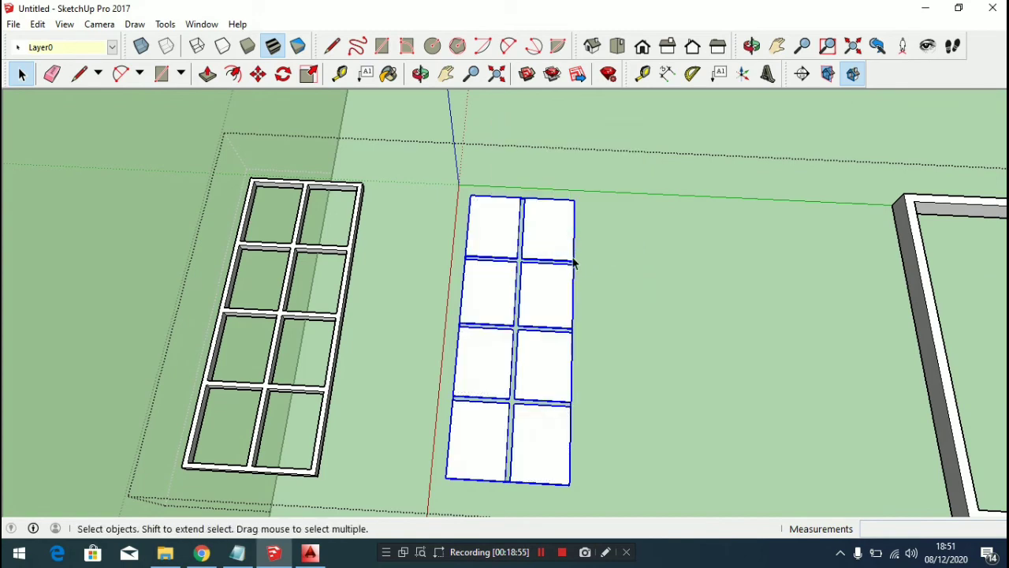
scroll(562, 234, "up", 3)
key("b")
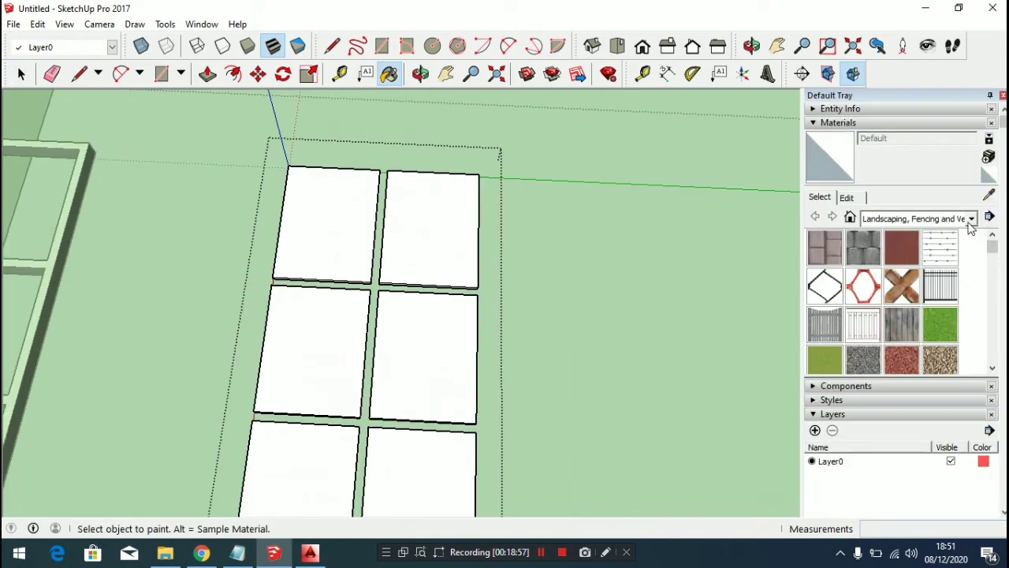
left_click(971, 219)
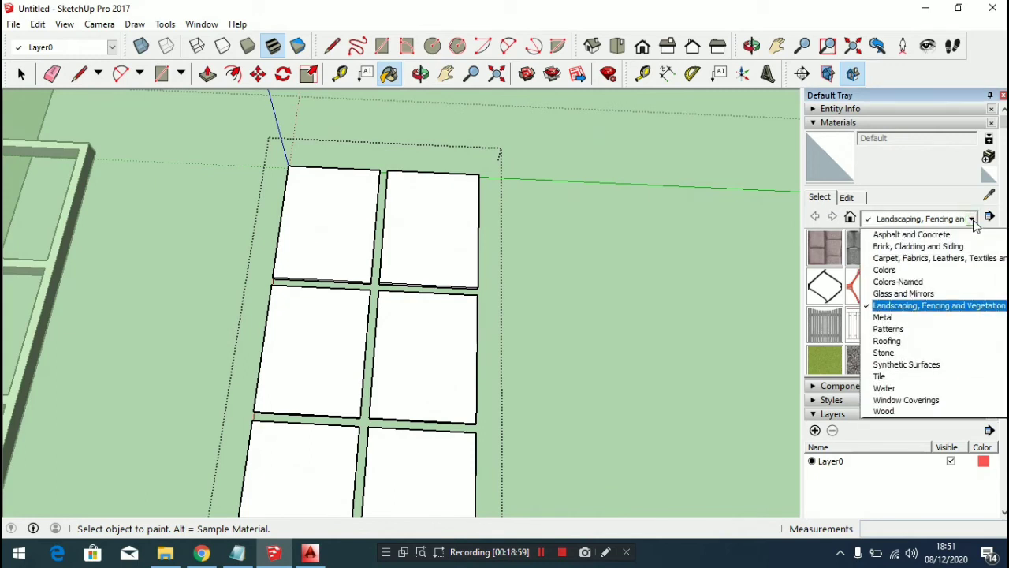
left_click(1004, 103)
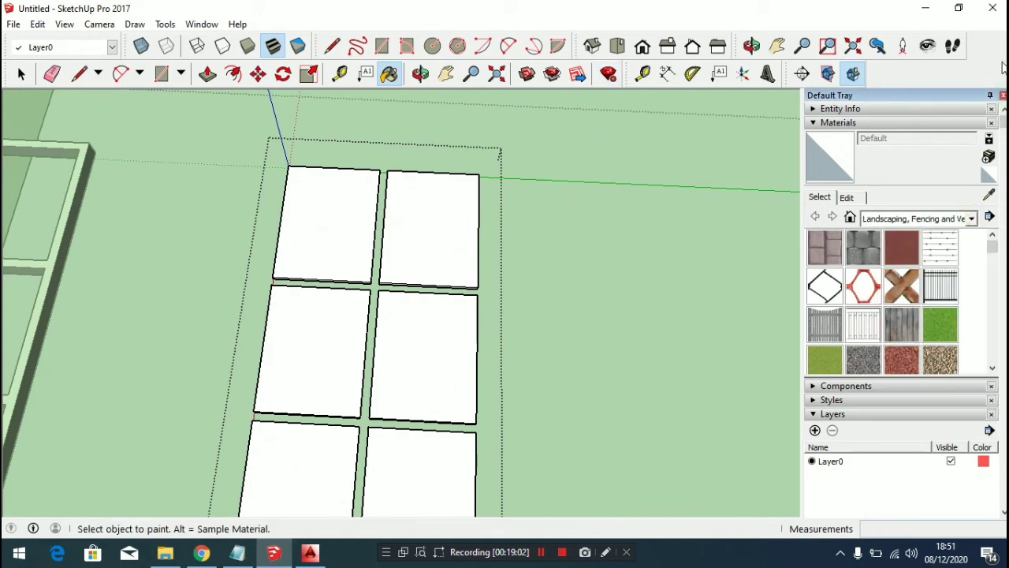
left_click(1001, 96)
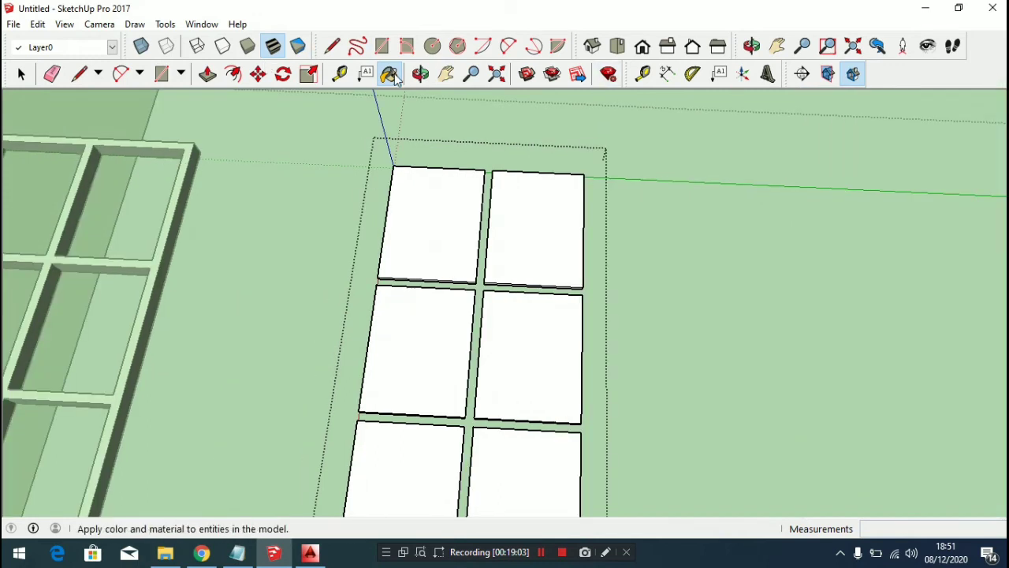
left_click(395, 75)
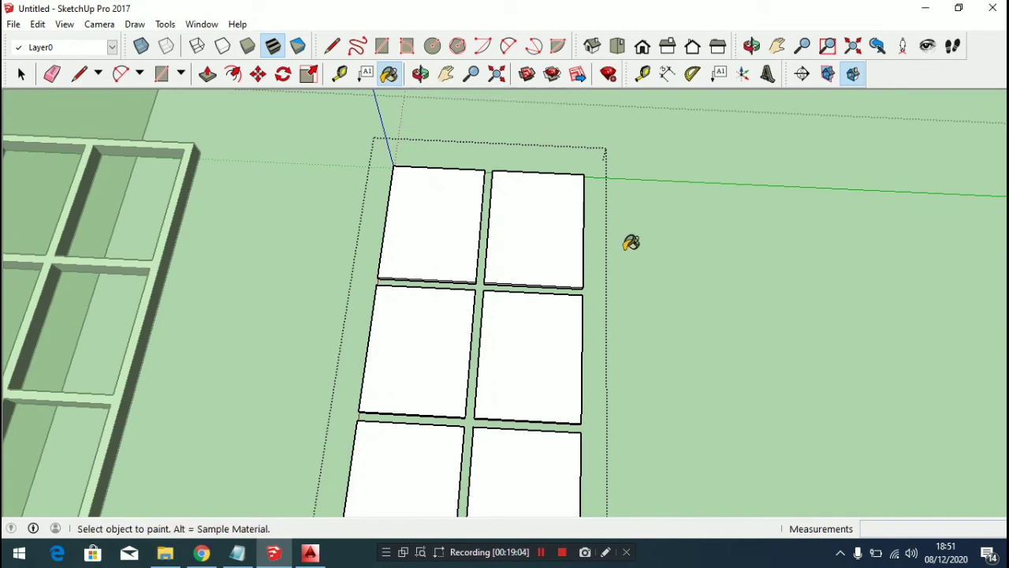
key("space")
Choose Translucent Glass Blue from the Glass and Mirrors materials as the paint material
key("b")
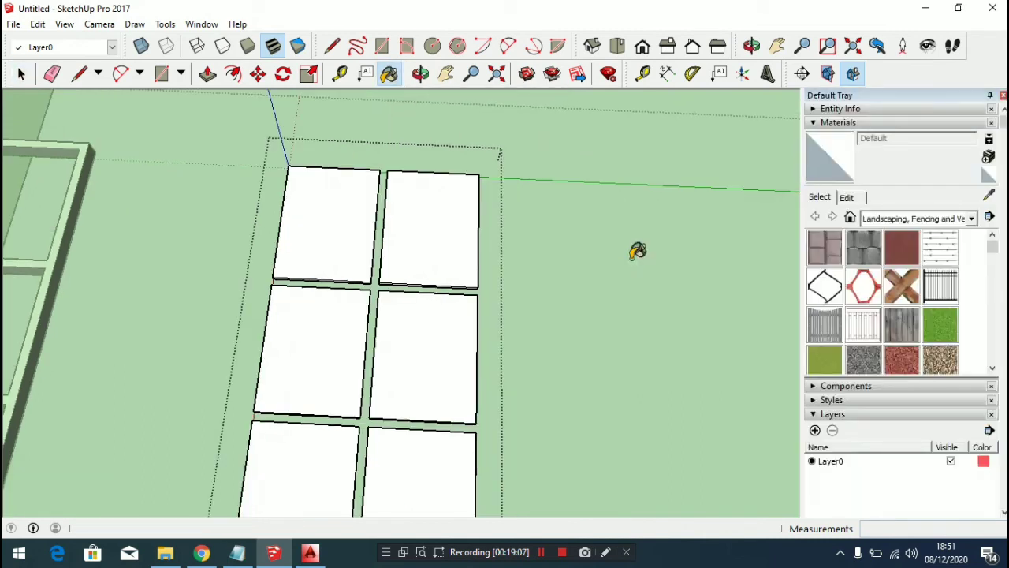
left_click(916, 217)
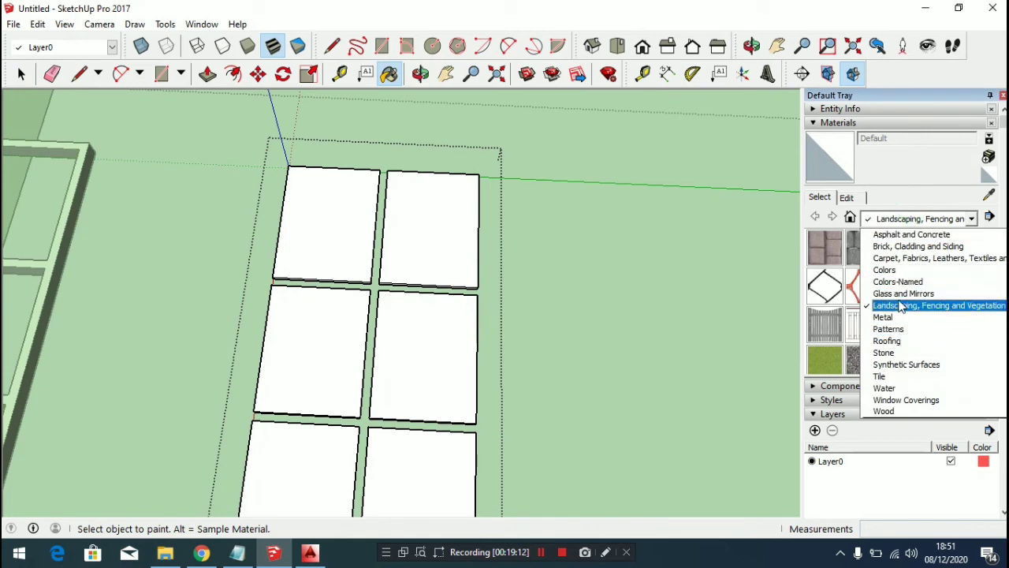
left_click(901, 294)
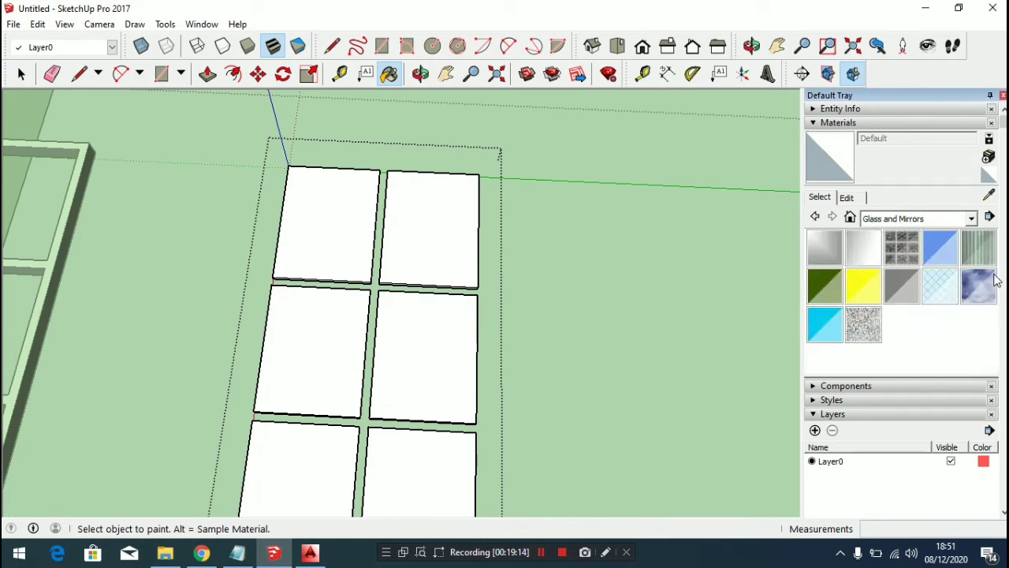
left_click(939, 248)
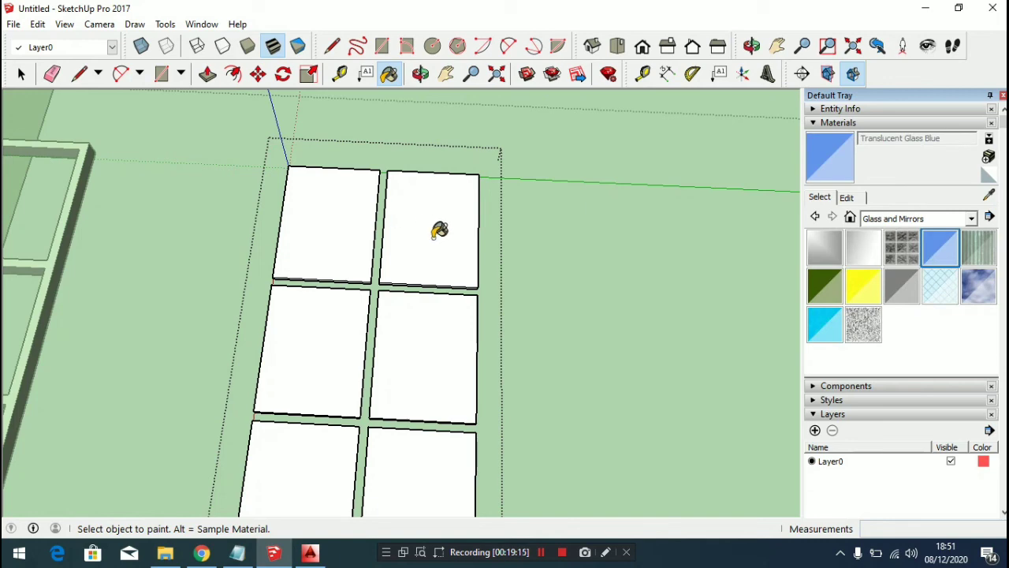
Inside the panes group, select the complete pane nearest the axes origin, paint it Translucent Glass Blue, and close the group
key("space")
left_click(439, 245)
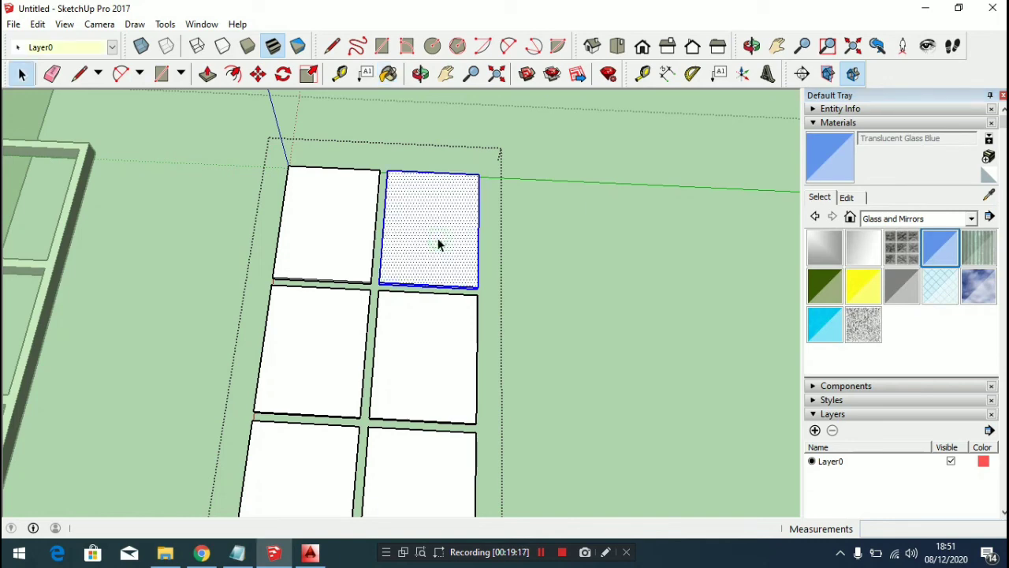
scroll(439, 245, "up", 4)
middle_click_drag(512, 271, 426, 205)
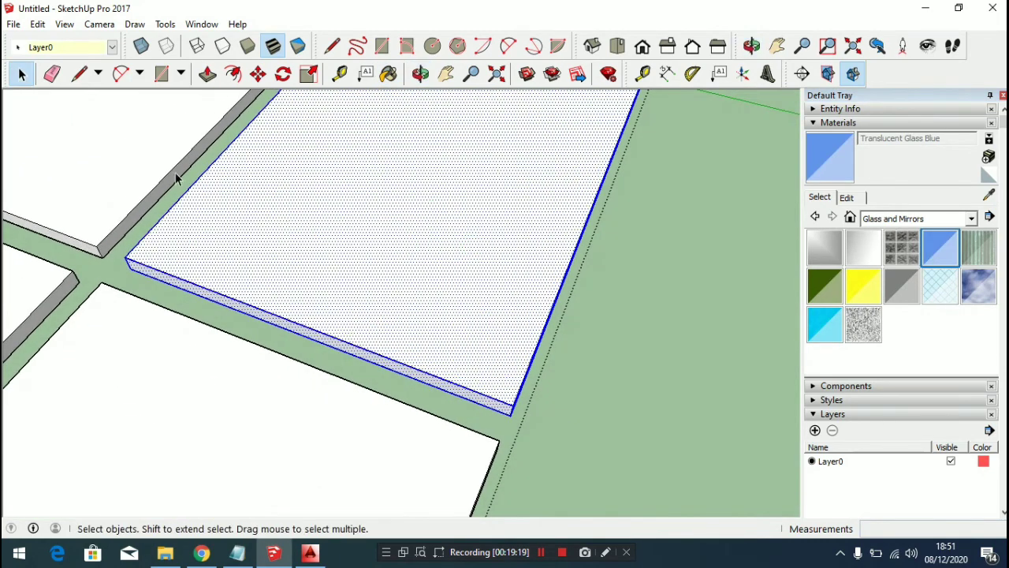
left_click(160, 169)
scroll(536, 238, "down", 3)
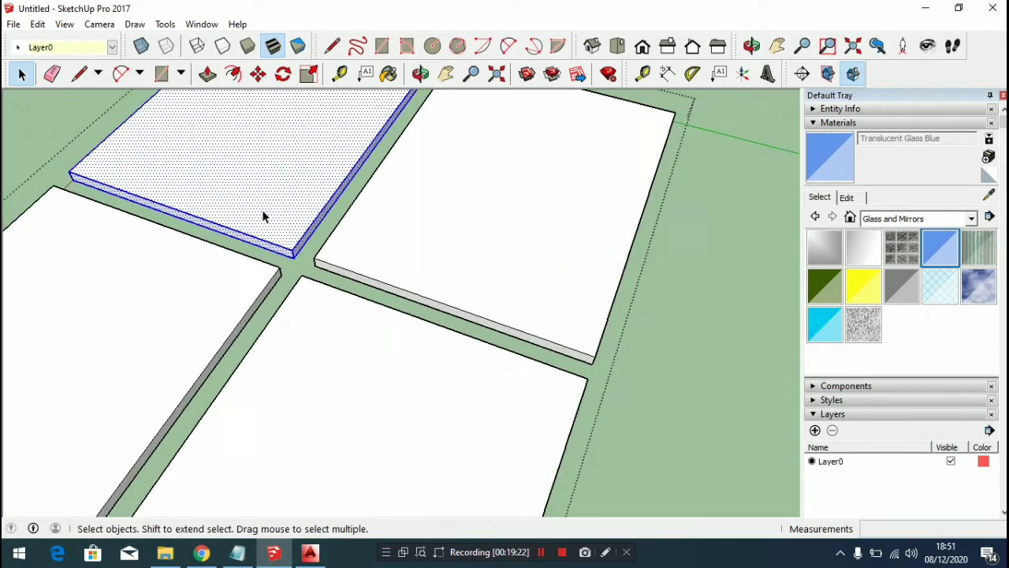
scroll(263, 215, "up", 3)
mouse_move(321, 136)
middle_mouse_down()
mouse_move(324, 190)
mouse_move(374, 192)
mouse_move(719, 36)
mouse_move(696, 94)
mouse_move(500, 214)
middle_mouse_up()
scroll(355, 191, "down", 3)
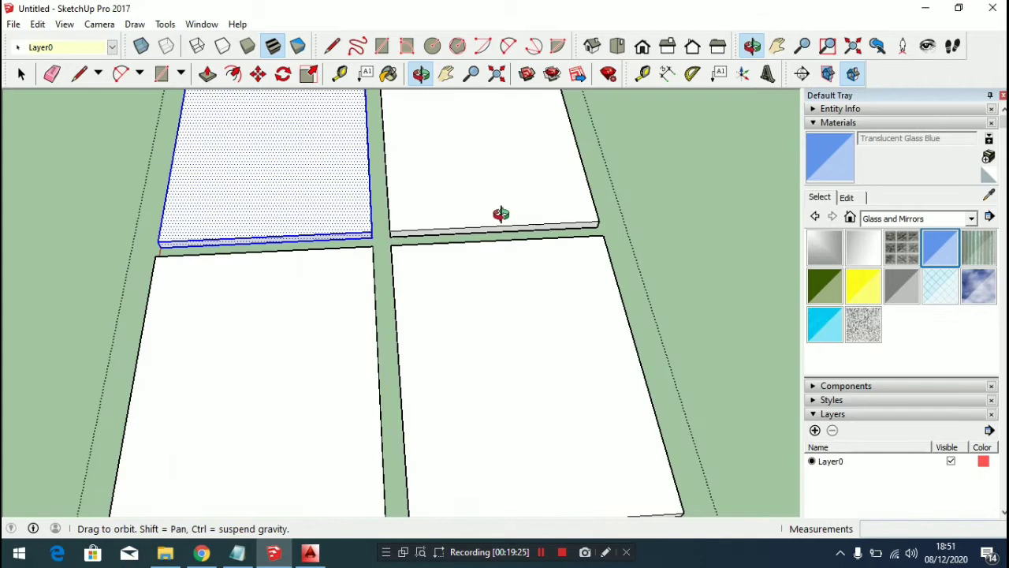
left_click(306, 176)
scroll(350, 259, "down", 3)
key("space")
left_click(562, 184)
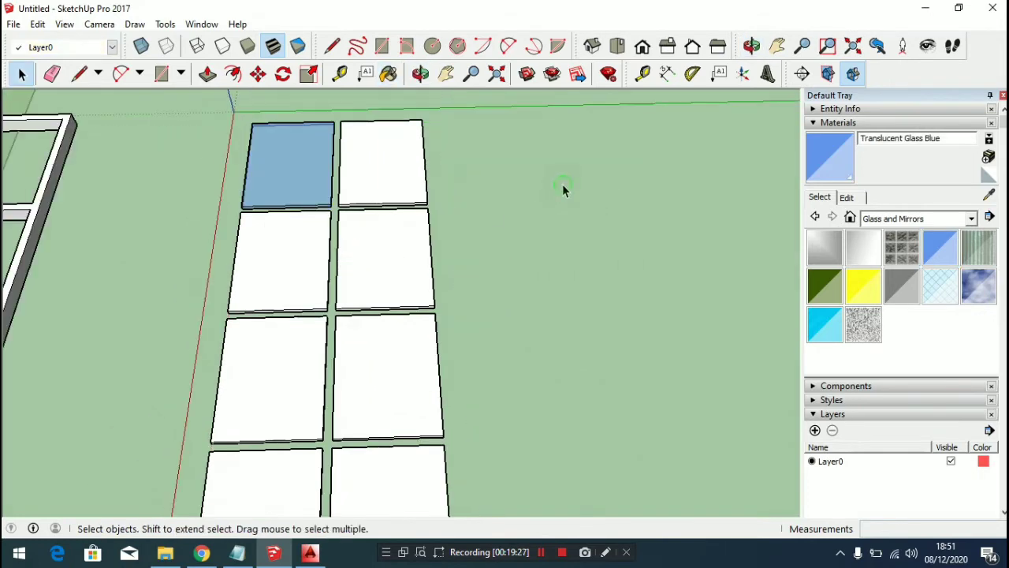
Select the whole panes group, paint it Translucent Glass Blue, and clear the selection
scroll(455, 173, "down", 3)
left_click(401, 261)
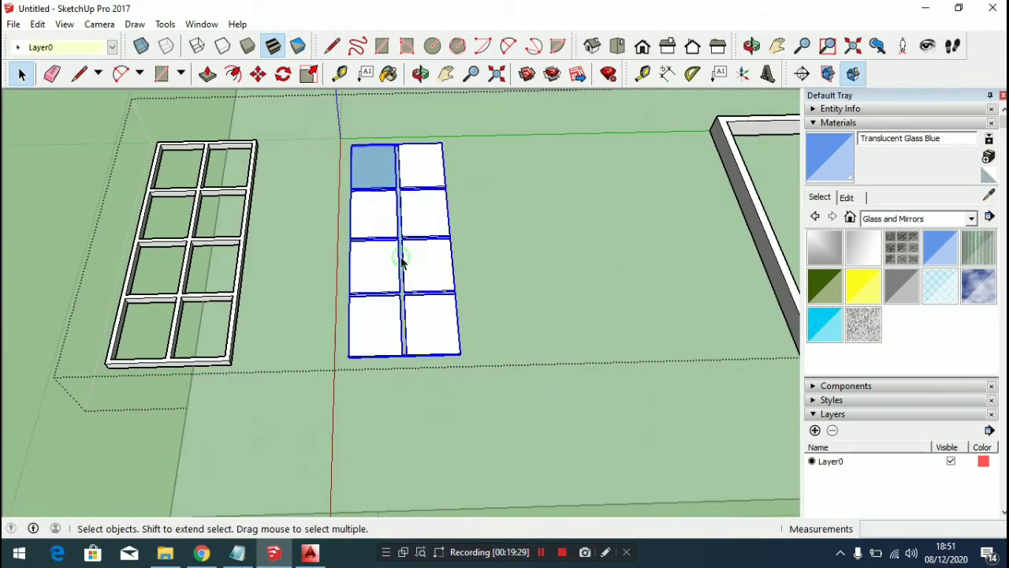
scroll(344, 265, "up", 3)
key("b")
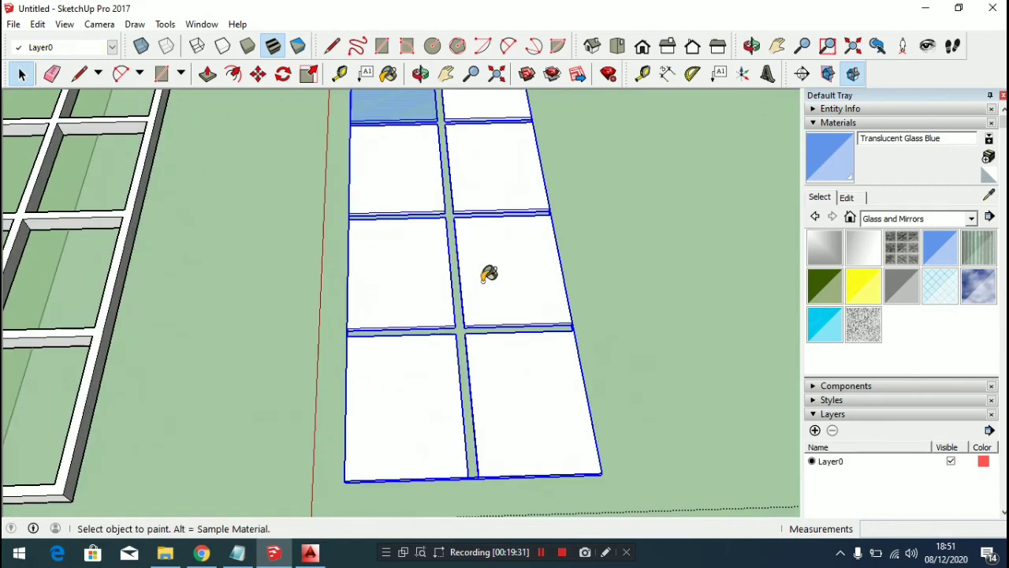
left_click(486, 274)
scroll(313, 398, "down", 3)
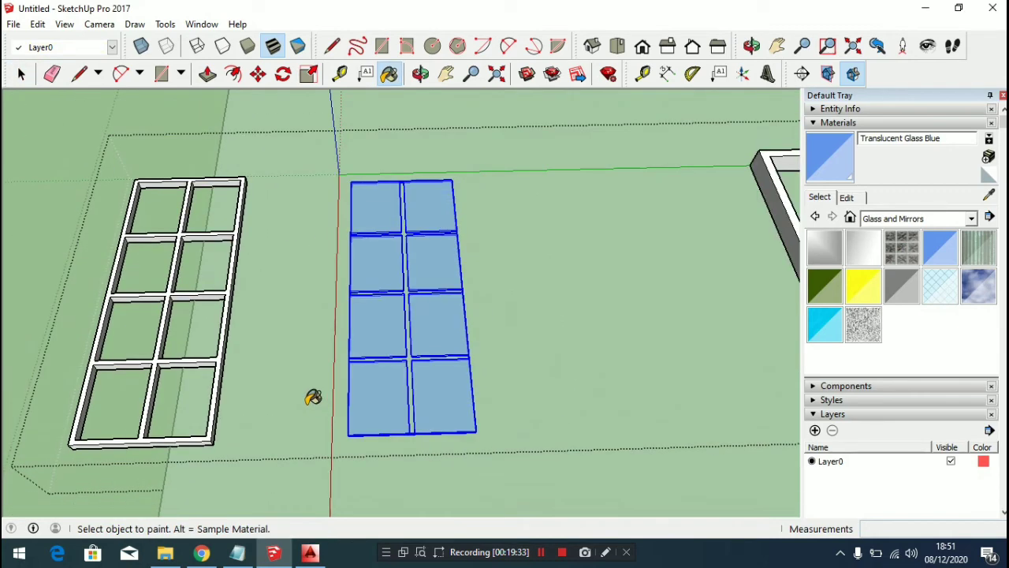
key("space")
left_click(556, 327)
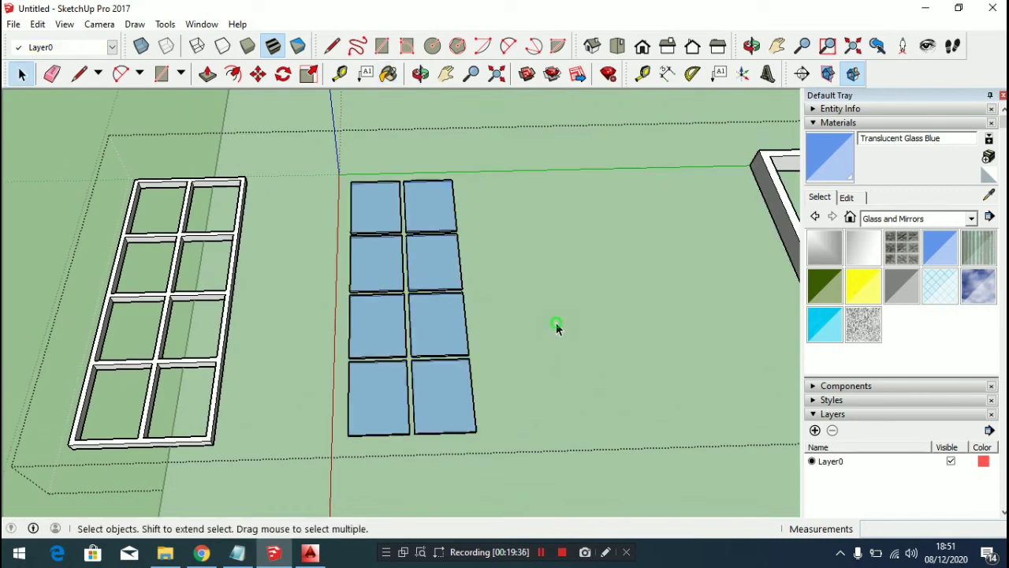
Move the blue glass panes group 1 m along the green axis into the openings of the white pane grid
middle_click_drag(389, 399, 440, 353)
left_click(439, 352)
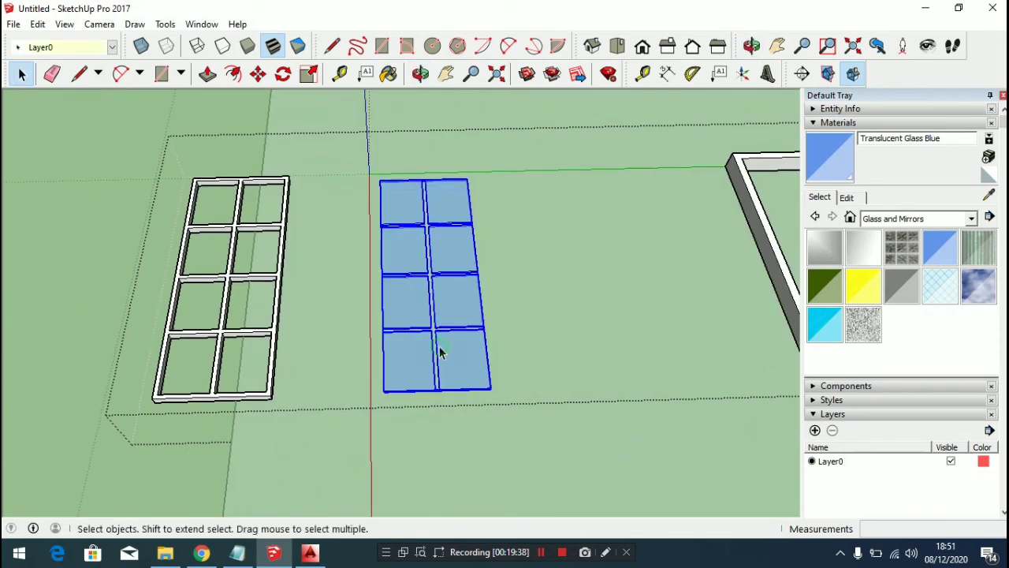
key("b")
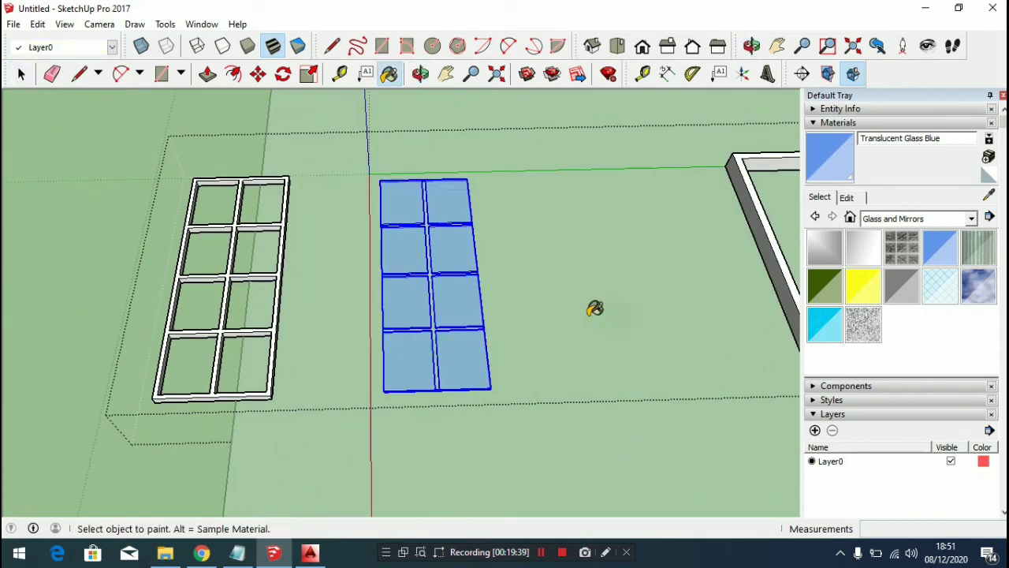
key("m")
left_click(633, 313)
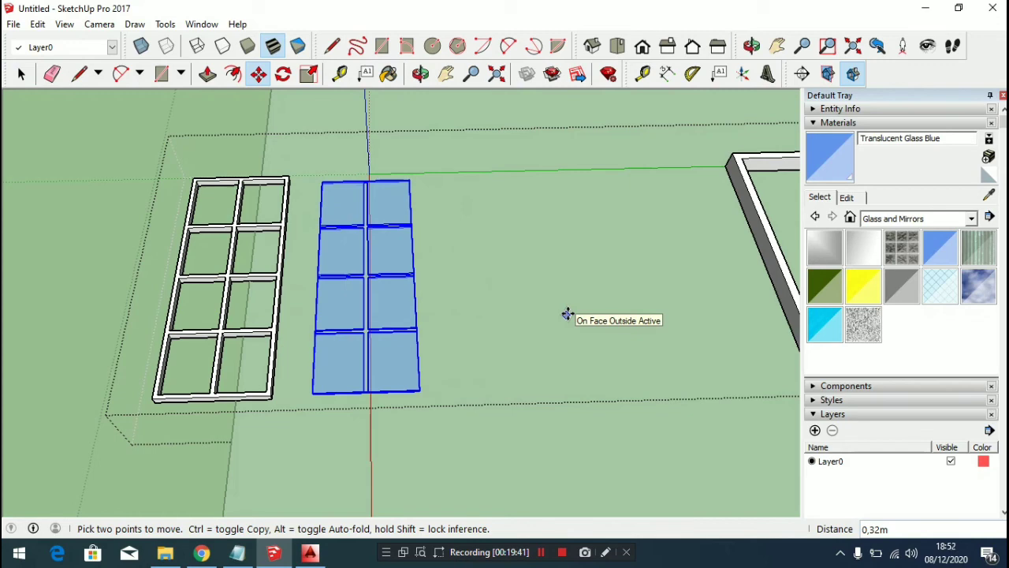
key("Return")
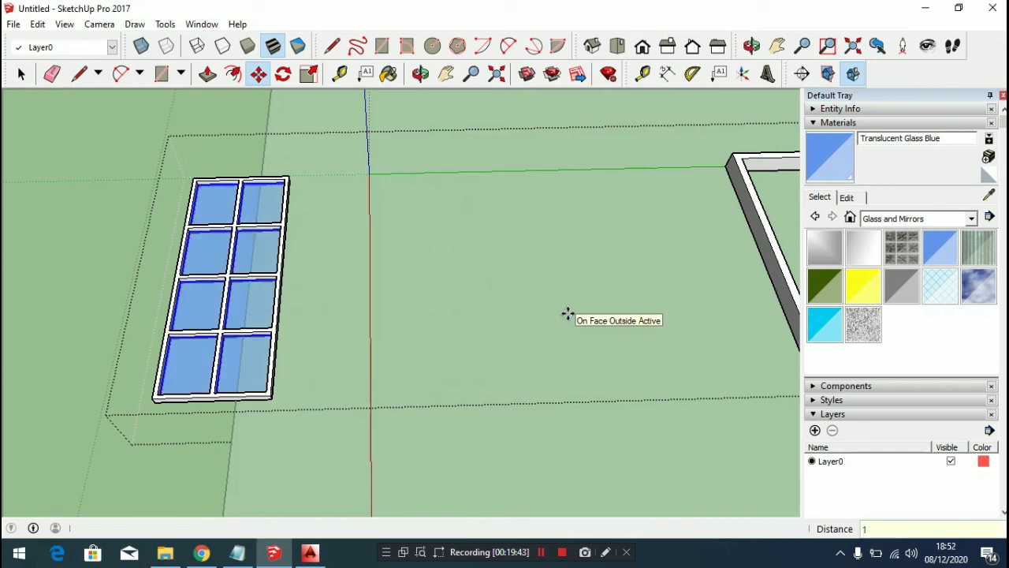
key("space")
scroll(493, 319, "down", 5)
scroll(538, 367, "up", 8)
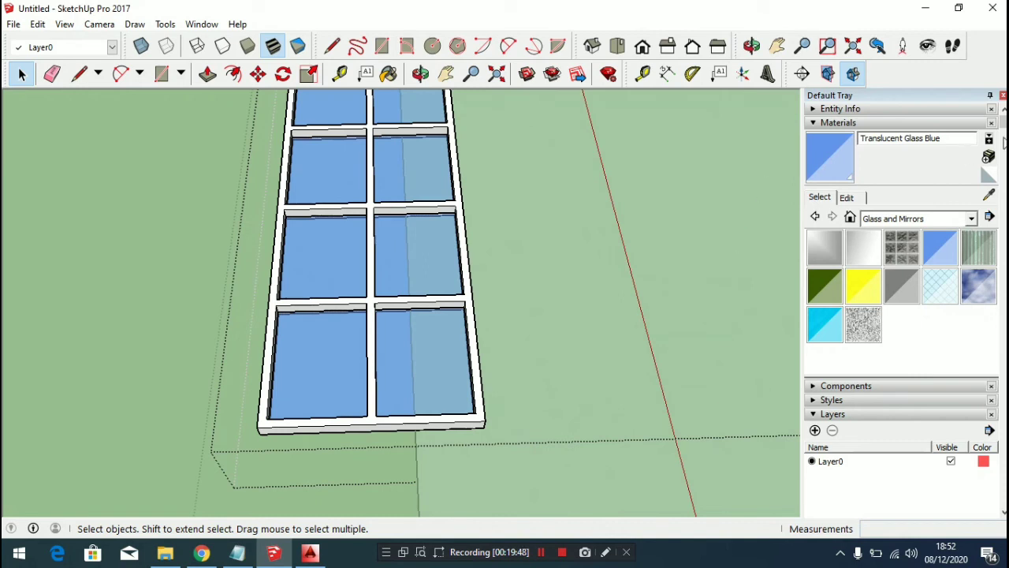
Choose Aluminum from the Metal materials and paint the pane grid with it
left_click(974, 219)
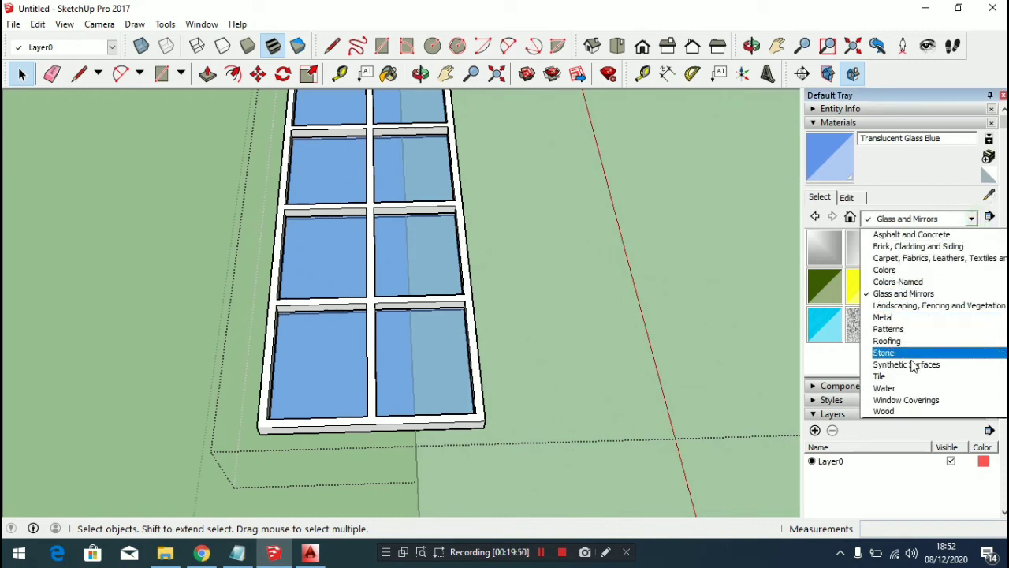
left_click(902, 317)
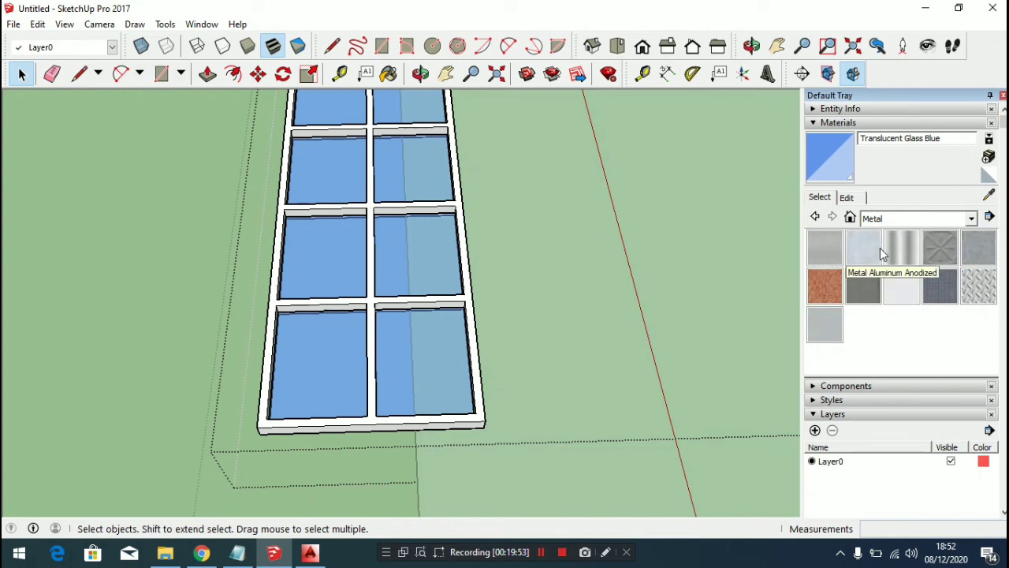
left_click(825, 252)
scroll(379, 414, "up", 5)
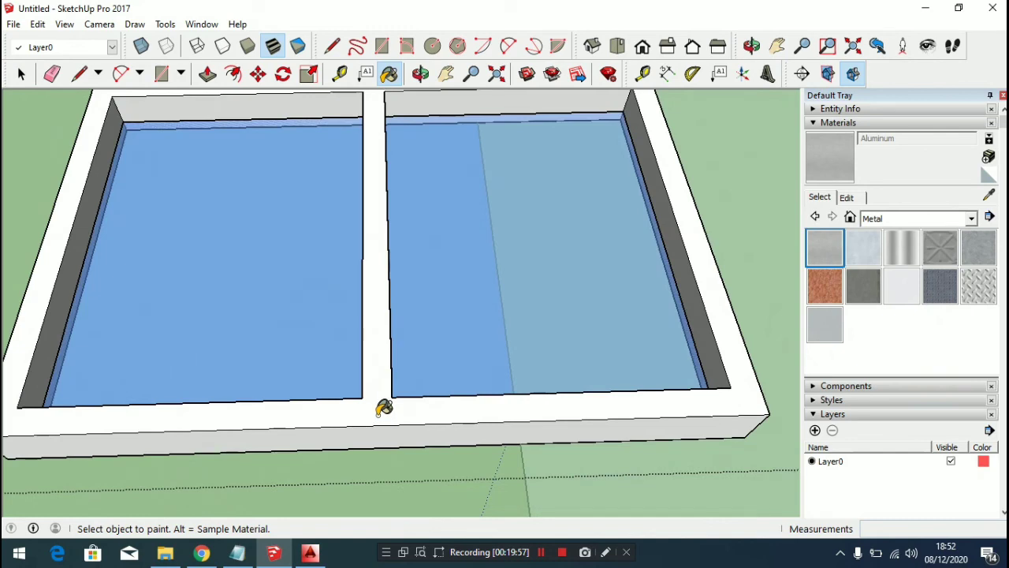
scroll(382, 407, "down", 3)
left_click(383, 407)
scroll(382, 407, "down", 2)
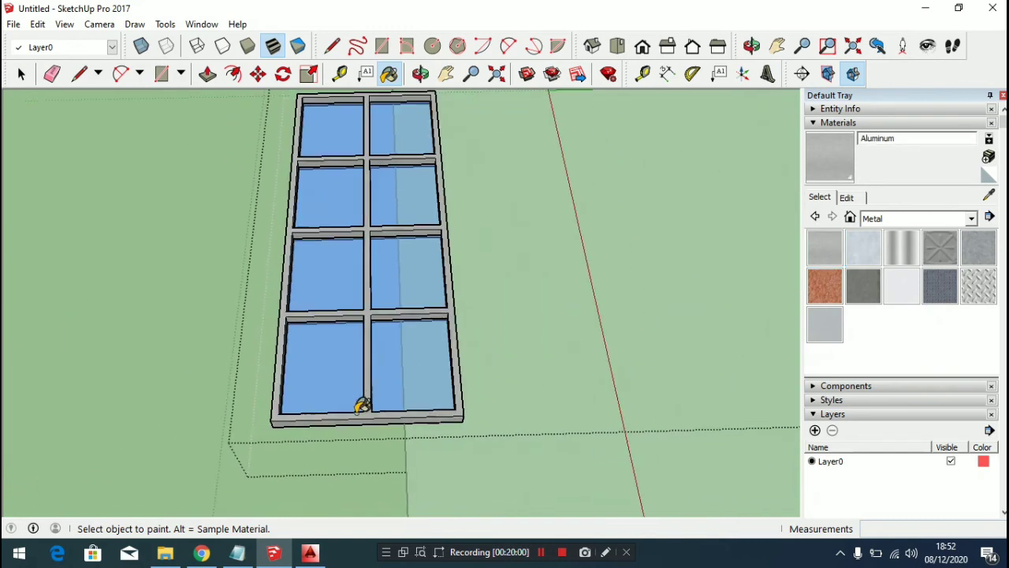
Paint the separate outer frame with the Aluminum material
scroll(361, 404, "down", 3)
scroll(591, 305, "up", 3)
scroll(516, 316, "up", 2)
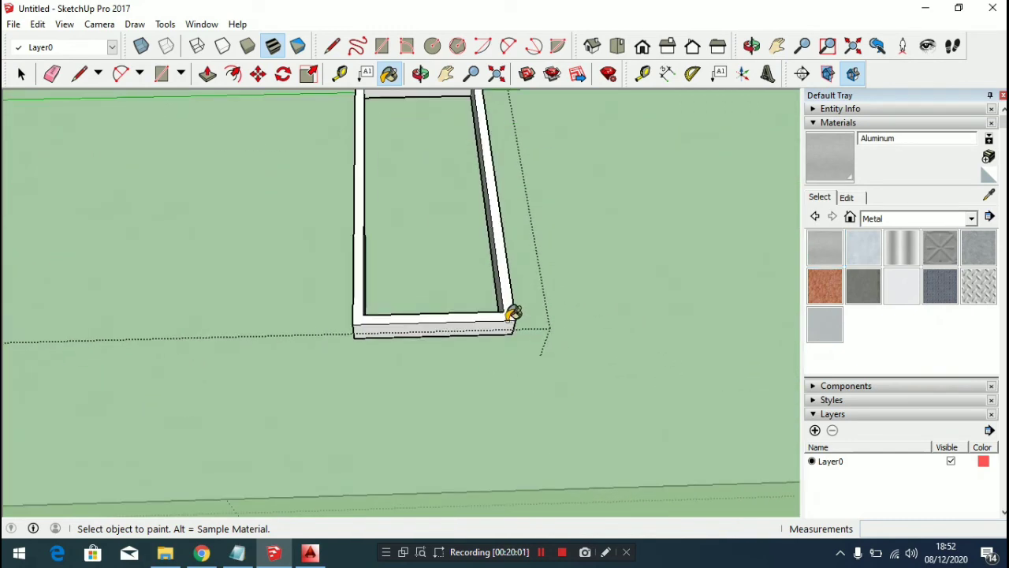
left_click(511, 314)
scroll(513, 308, "down", 4)
Move the outer frame 3 m along the green axis so it surrounds the pane grid
key("space")
left_click(541, 274)
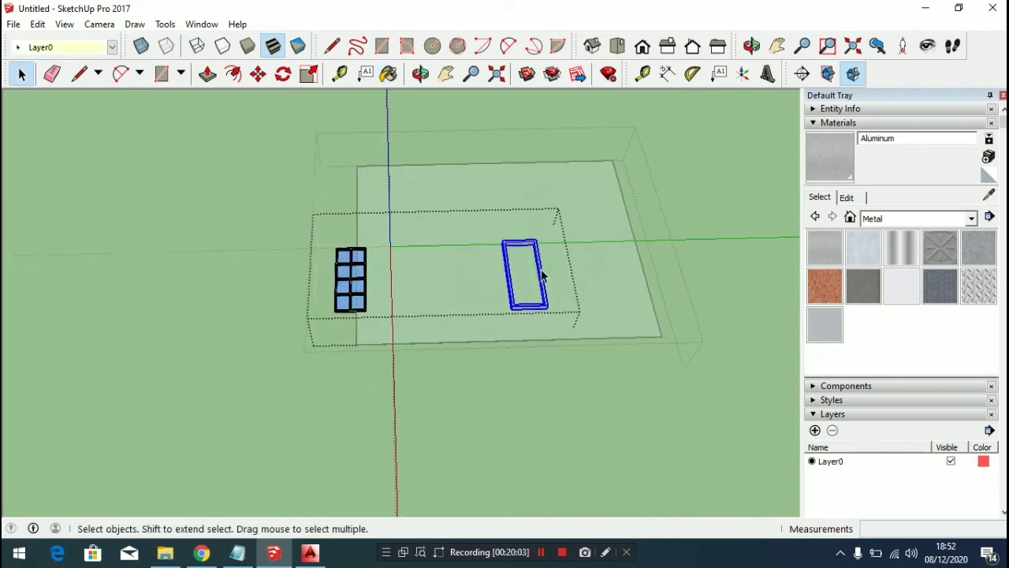
scroll(541, 274, "up", 3)
key("m")
left_click(701, 293)
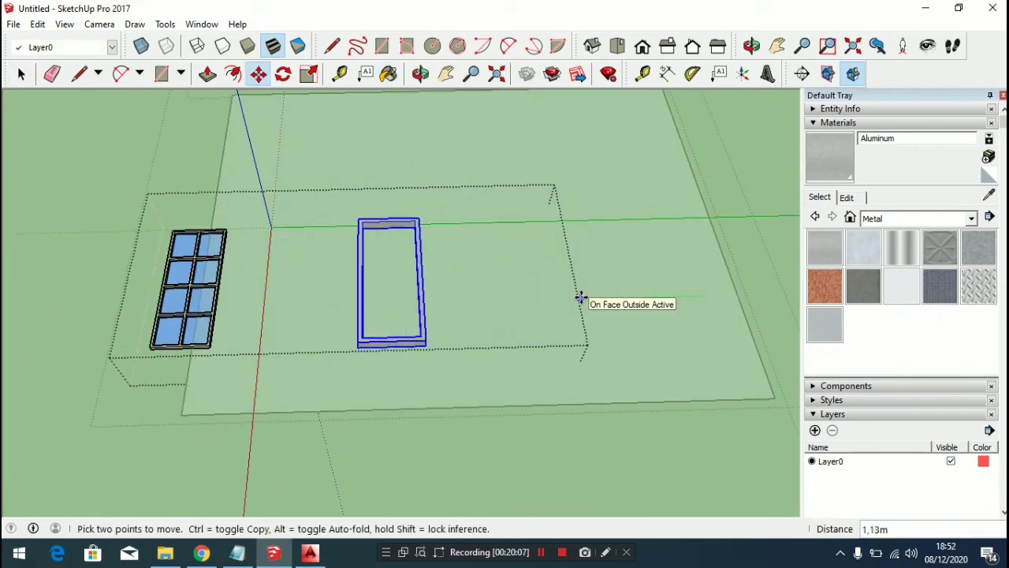
type("3")
key("Return")
key("space")
scroll(617, 315, "down", 3)
scroll(460, 309, "up", 3)
Select the pane grid with its glass and move them diagonally out past the frame's nearest outer corner
scroll(260, 347, "up", 5)
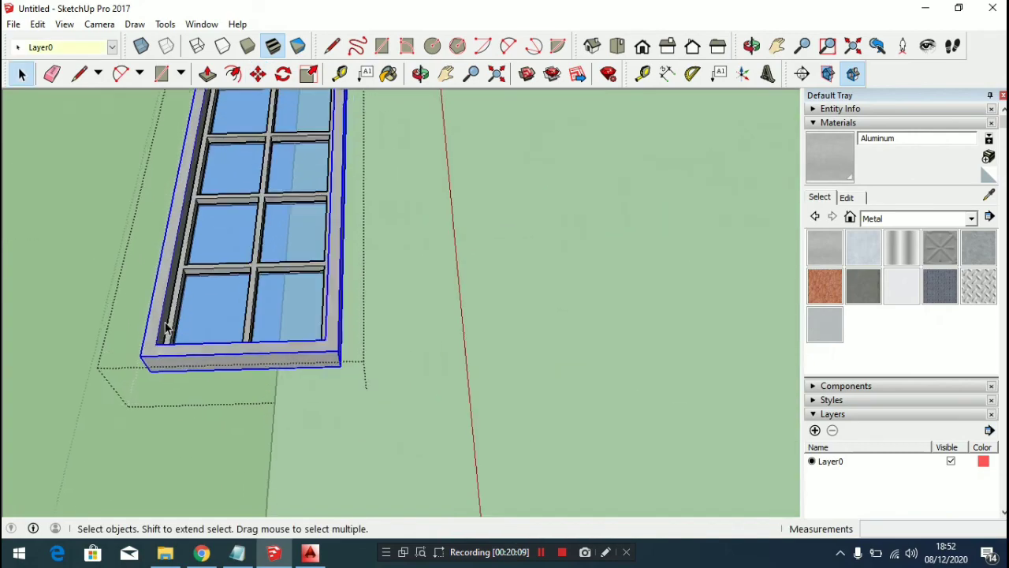
scroll(166, 327, "up", 5)
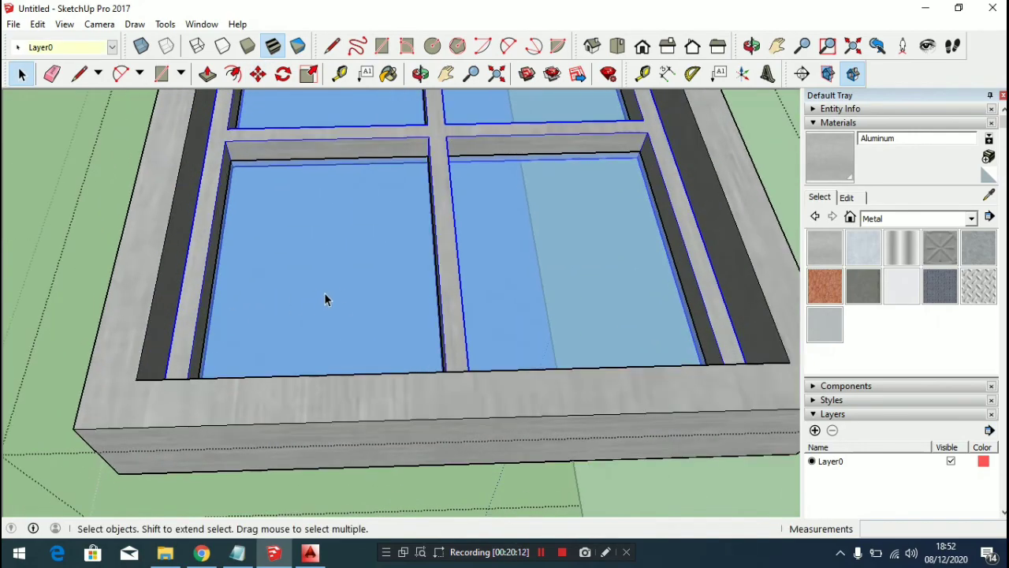
mouse_move(417, 253)
middle_mouse_down()
mouse_move(216, 311)
mouse_move(288, 309)
mouse_move(212, 305)
middle_mouse_up()
scroll(486, 326, "down", 3)
key("m")
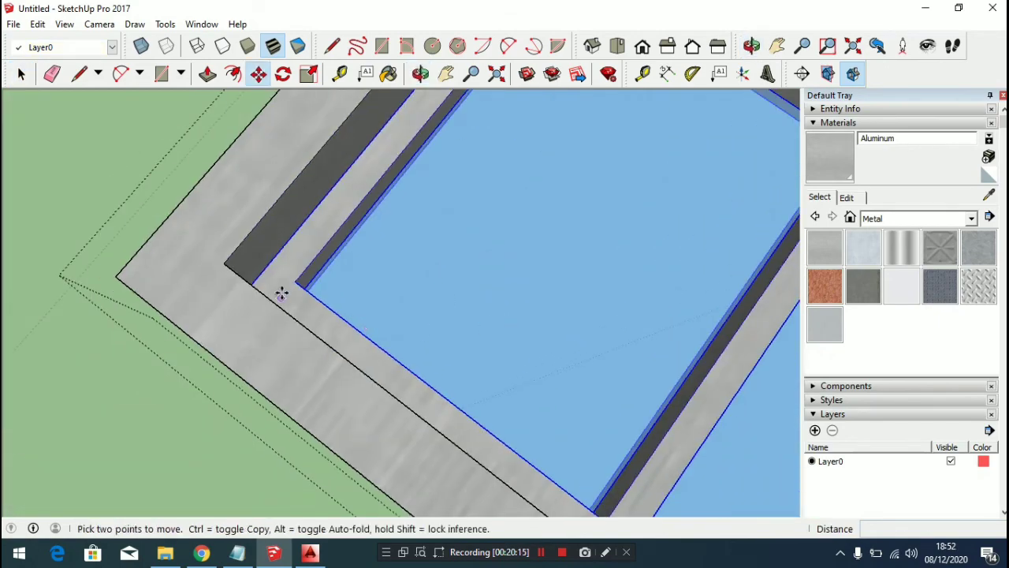
scroll(229, 284, "up", 4)
scroll(235, 271, "up", 4)
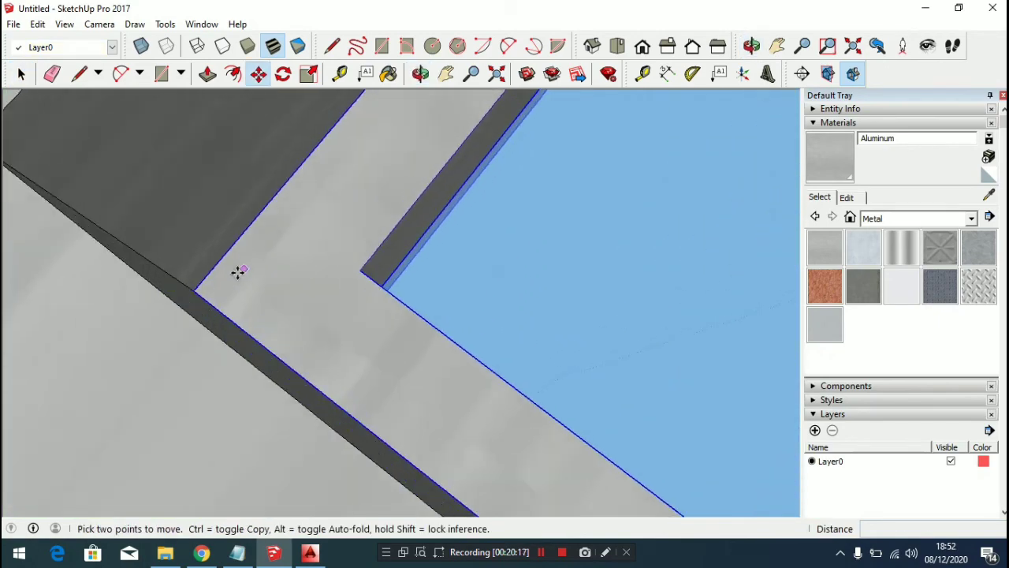
left_click(155, 304)
scroll(155, 304, "down", 6)
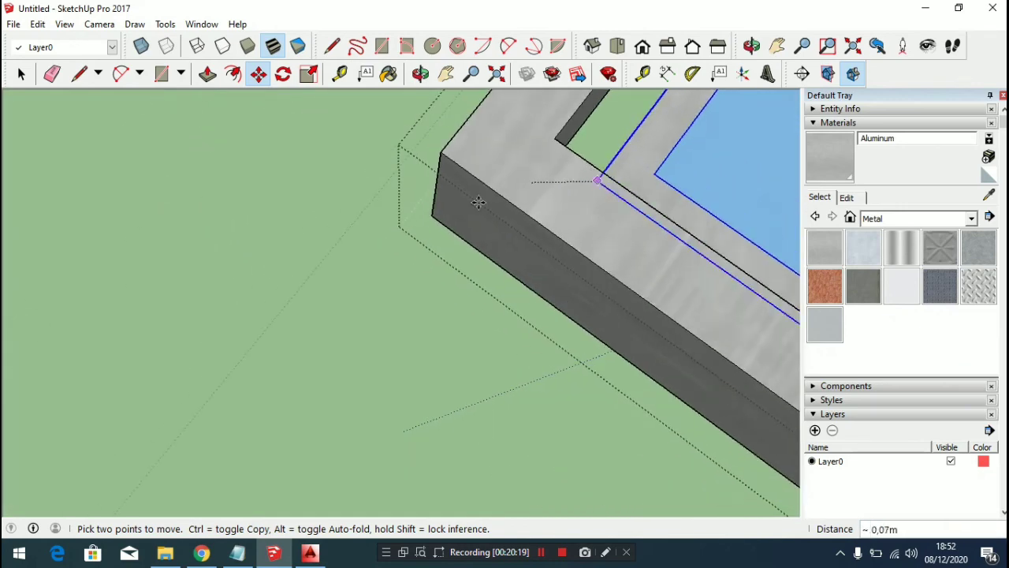
Align the midpoint of the grid's vertical corner edge with the midpoint of the frame's outer vertical corner edge
middle_click_drag(431, 248, 620, 194)
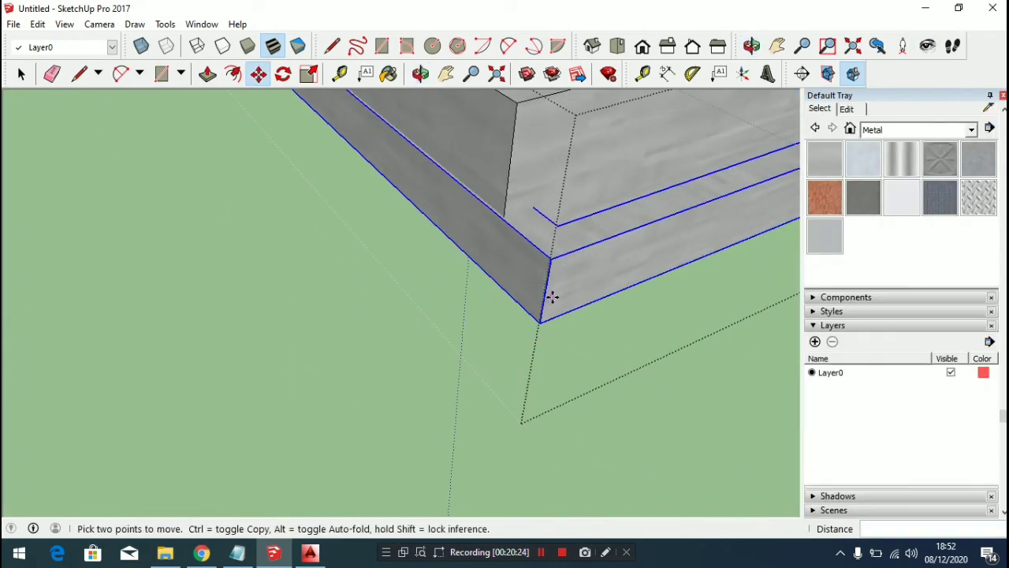
scroll(544, 293, "down", 5)
scroll(487, 285, "up", 5)
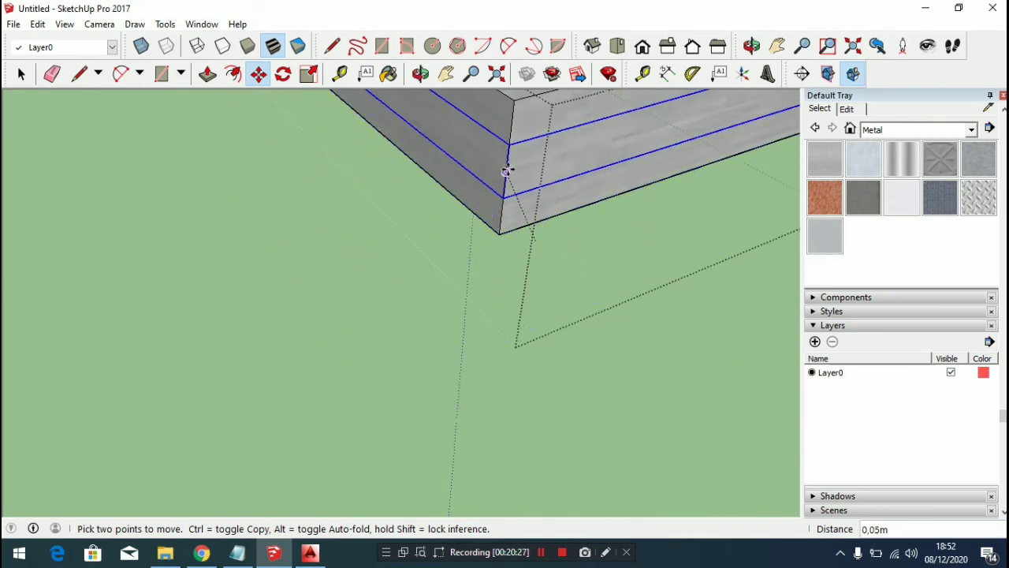
left_click(508, 170)
Move the grid and glass using the frame's outer and inner corner points so they sit inside the frame, and close the group
middle_click_drag(525, 165, 485, 263)
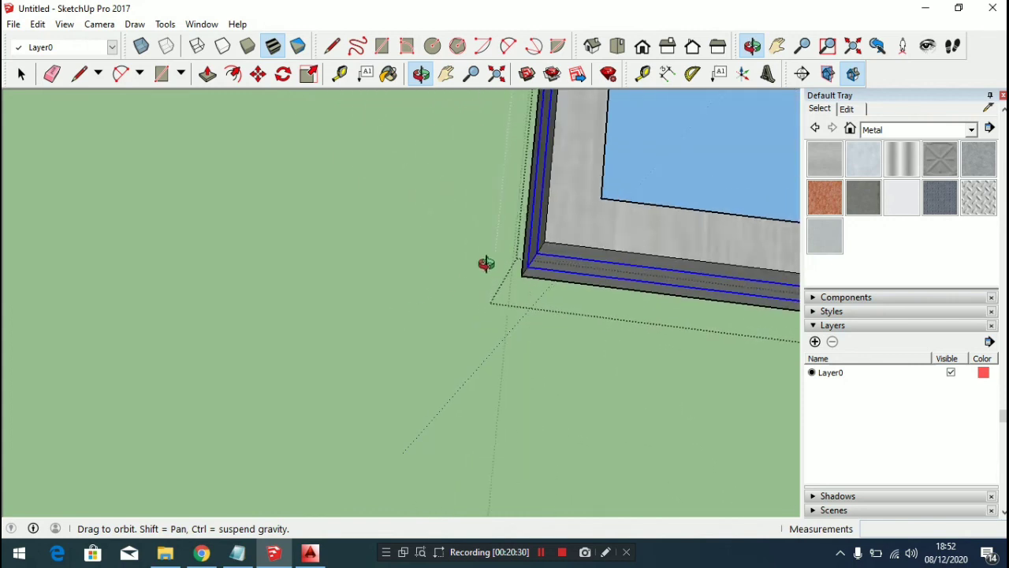
left_click(544, 236)
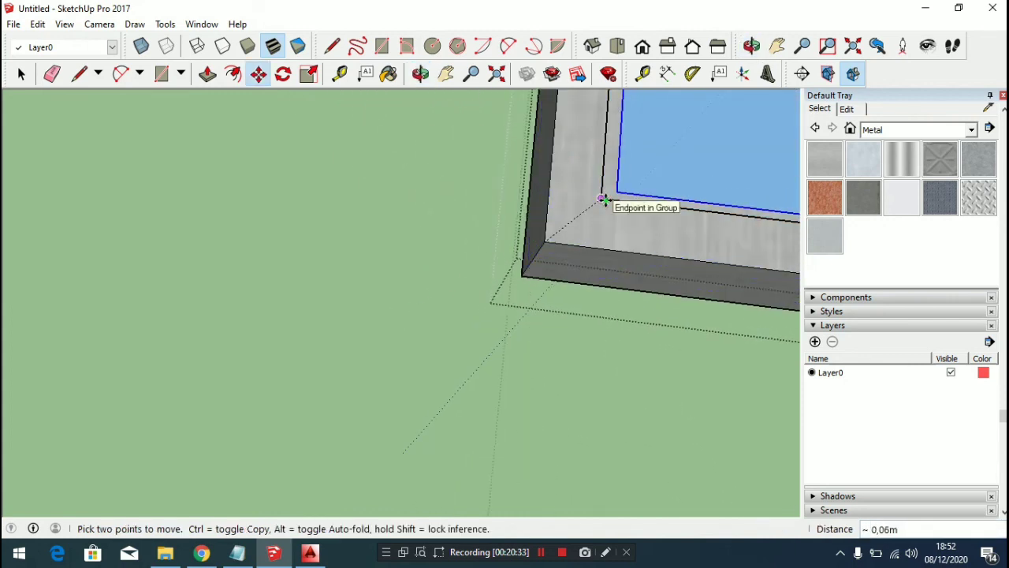
left_click(602, 200)
scroll(512, 200, "down", 5)
key("space")
middle_click_drag(725, 166, 446, 137)
scroll(659, 308, "down", 3)
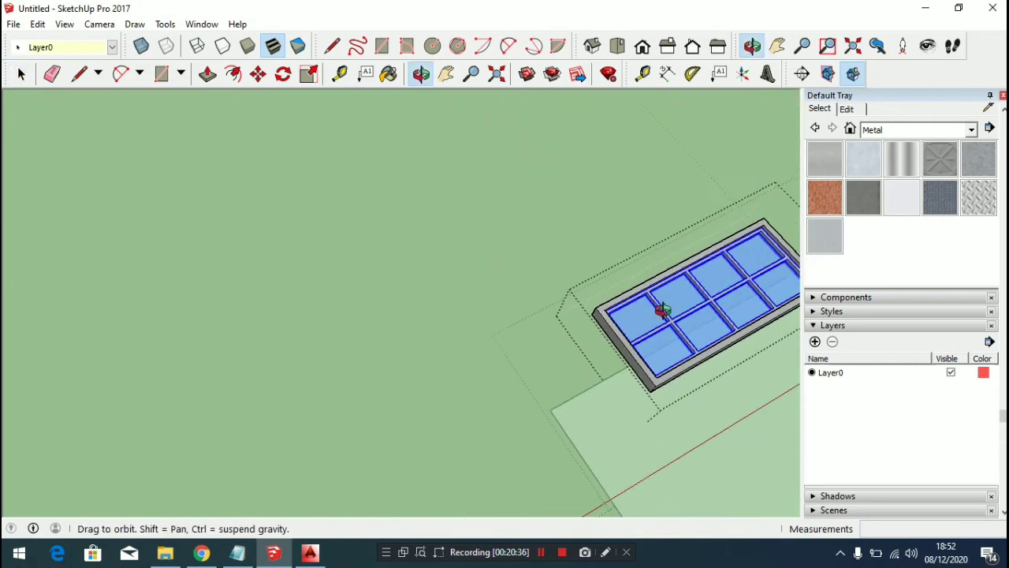
scroll(712, 342, "up", 6)
middle_click_drag(711, 342, 419, 252)
scroll(420, 278, "down", 4)
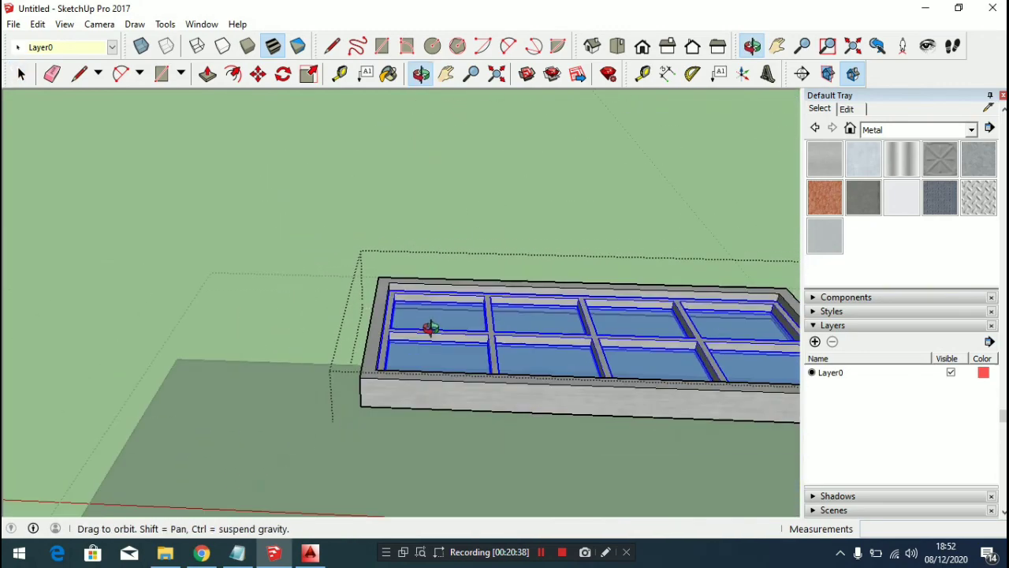
middle_click_drag(430, 327, 442, 299)
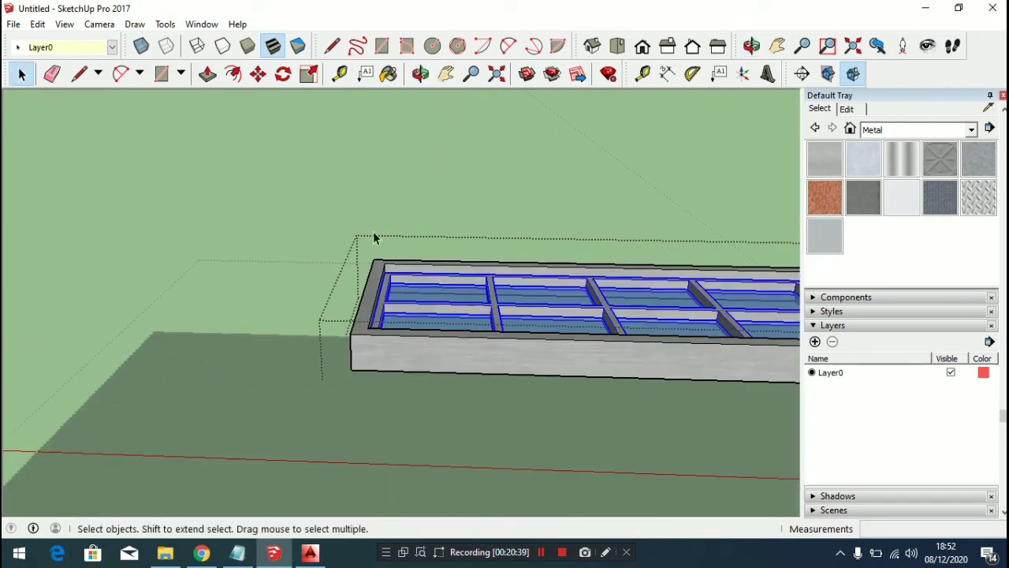
left_click(401, 219)
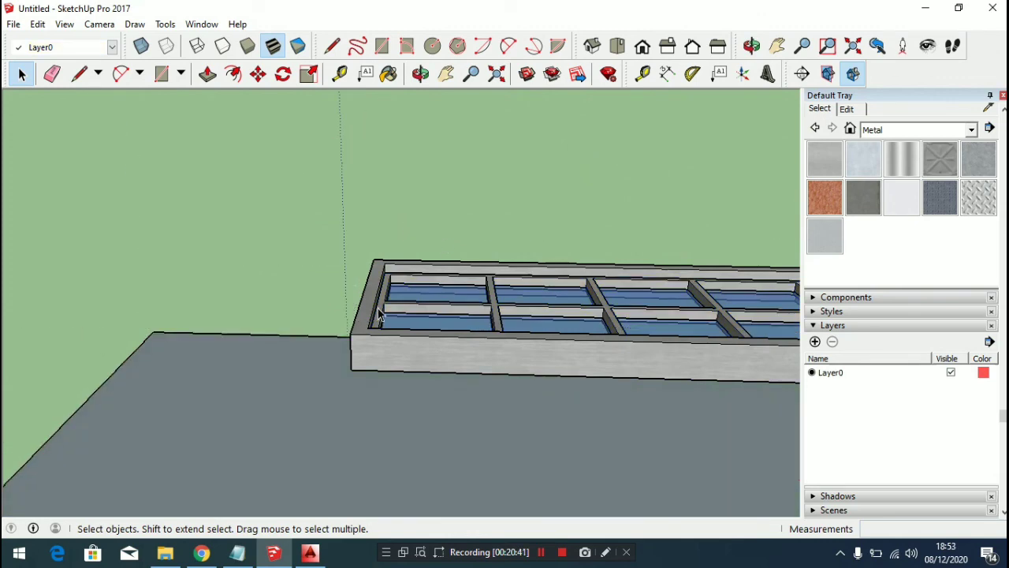
Reopen the group, select the frame, grid and glass together, rotate them 90 degrees upright about the frame's lower corner, and close the group
scroll(380, 312, "down", 3)
left_click(430, 455)
scroll(432, 366, "down", 3)
scroll(441, 352, "up", 3)
left_click(454, 325)
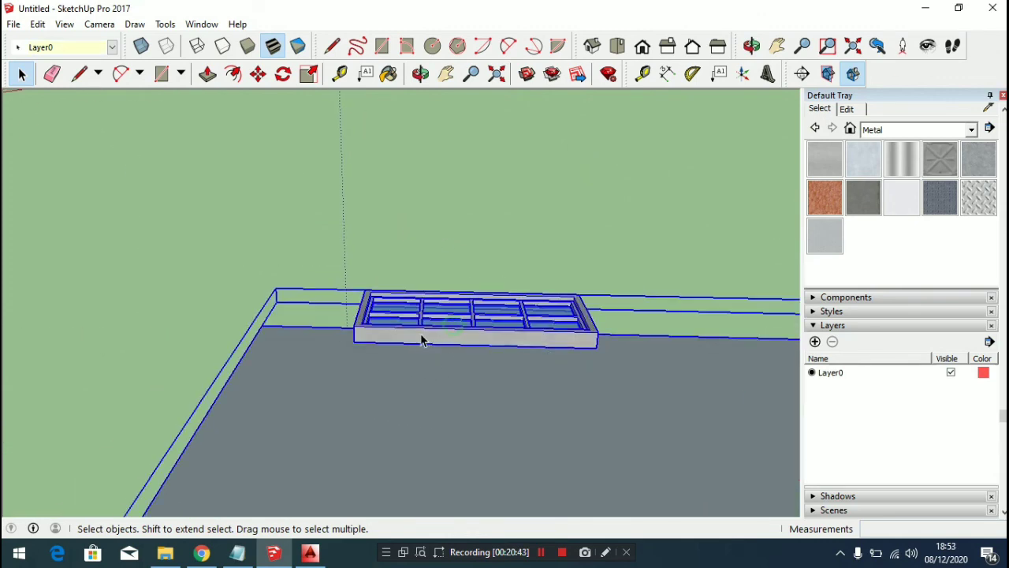
scroll(387, 335, "up", 2)
scroll(333, 347, "up", 3)
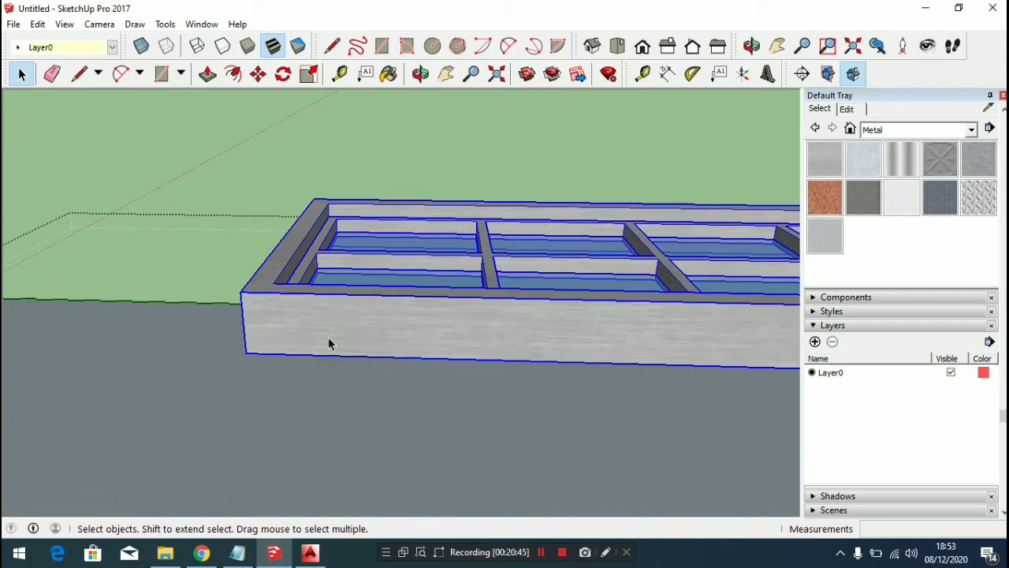
scroll(319, 306, "down", 1)
scroll(316, 303, "up", 2)
key("q")
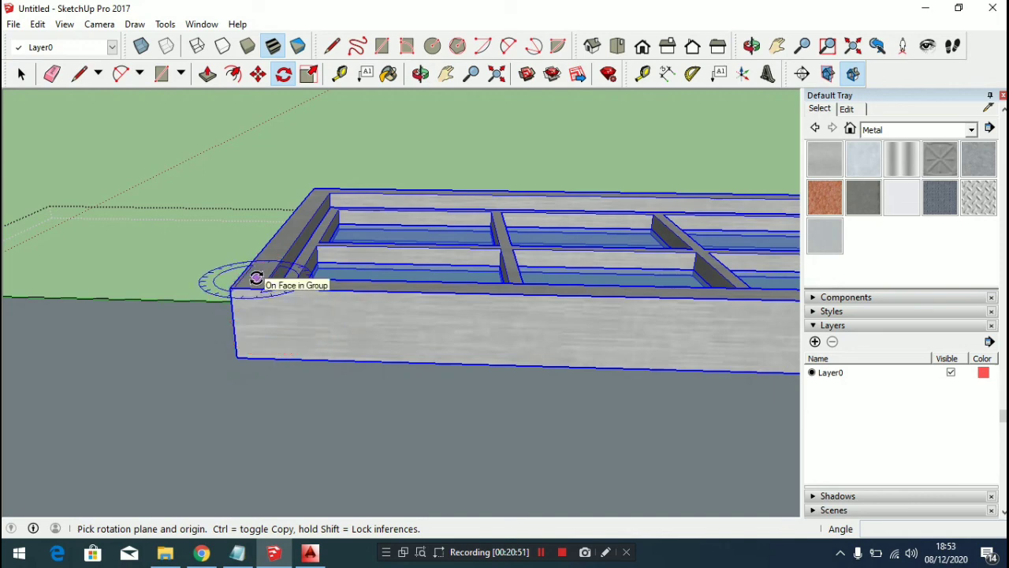
middle_click_drag(256, 278, 556, 272)
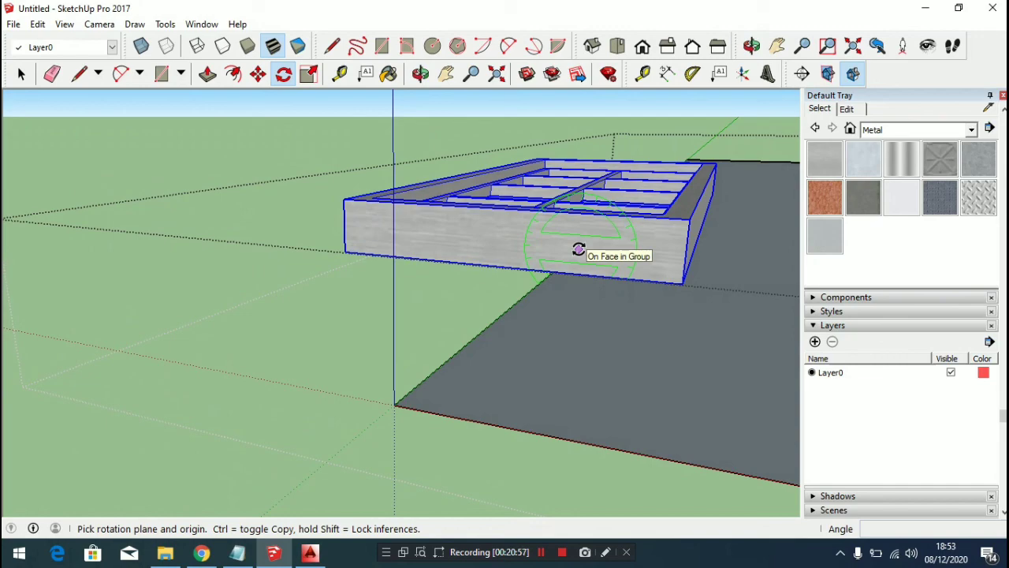
middle_click_drag(624, 238, 363, 229)
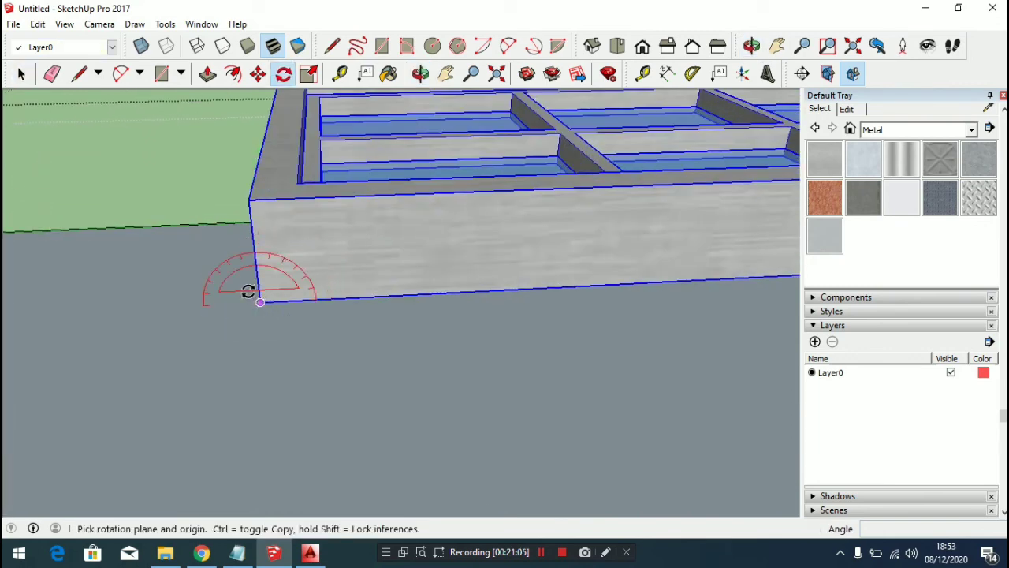
left_click(262, 300)
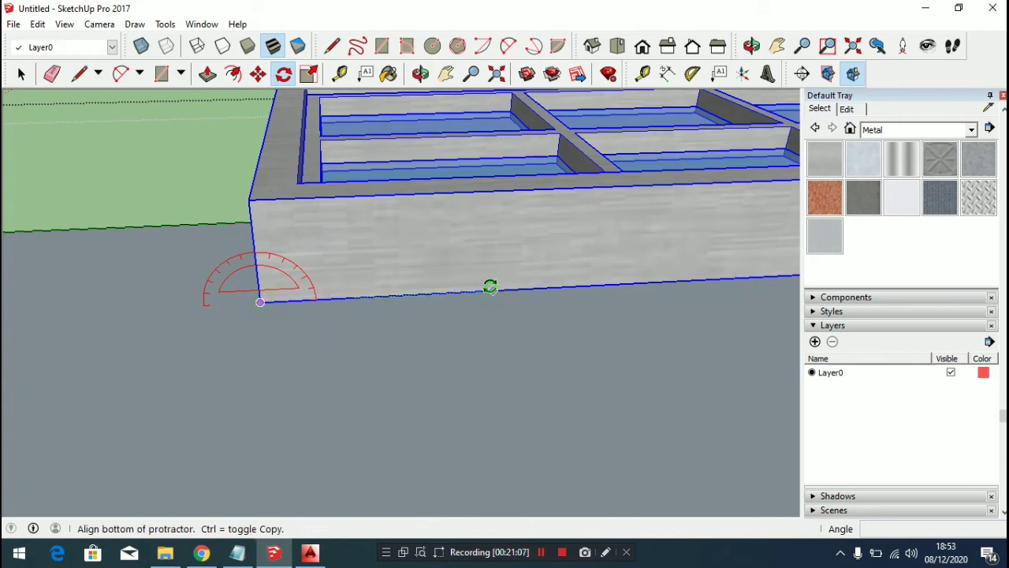
left_click(491, 288)
key("Return")
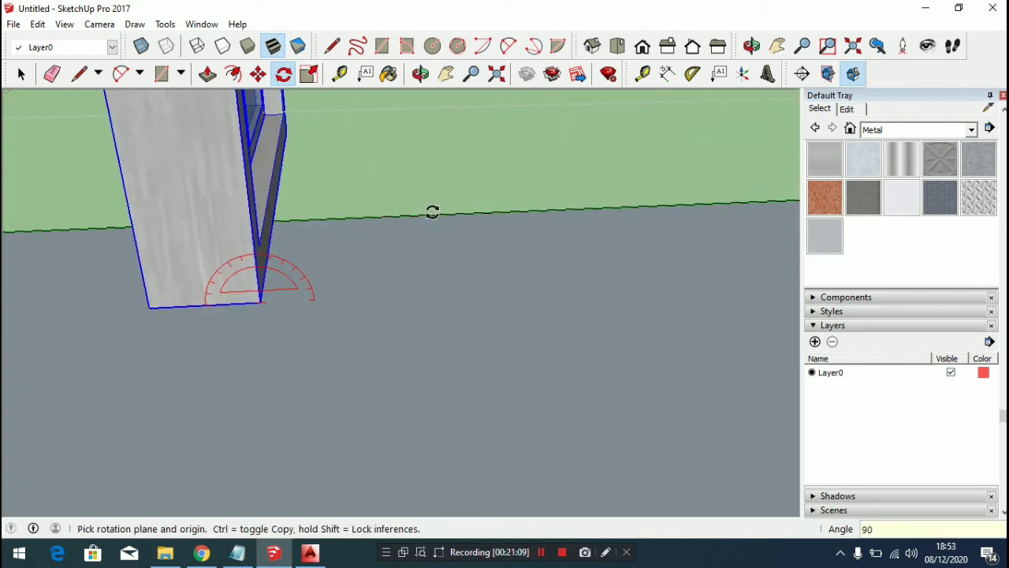
key("space")
middle_click_drag(323, 226, 416, 207)
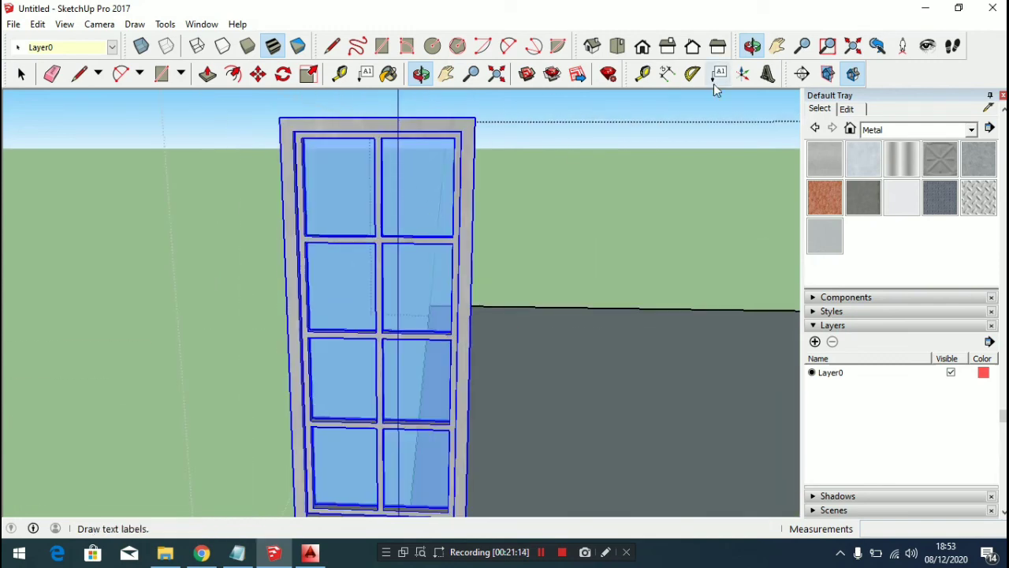
left_click(666, 107)
left_click(666, 106)
Examine the upright window from several angles and distances, checking the frame, grid and glass panes
middle_click_drag(571, 411, 546, 281)
scroll(546, 280, "down", 1)
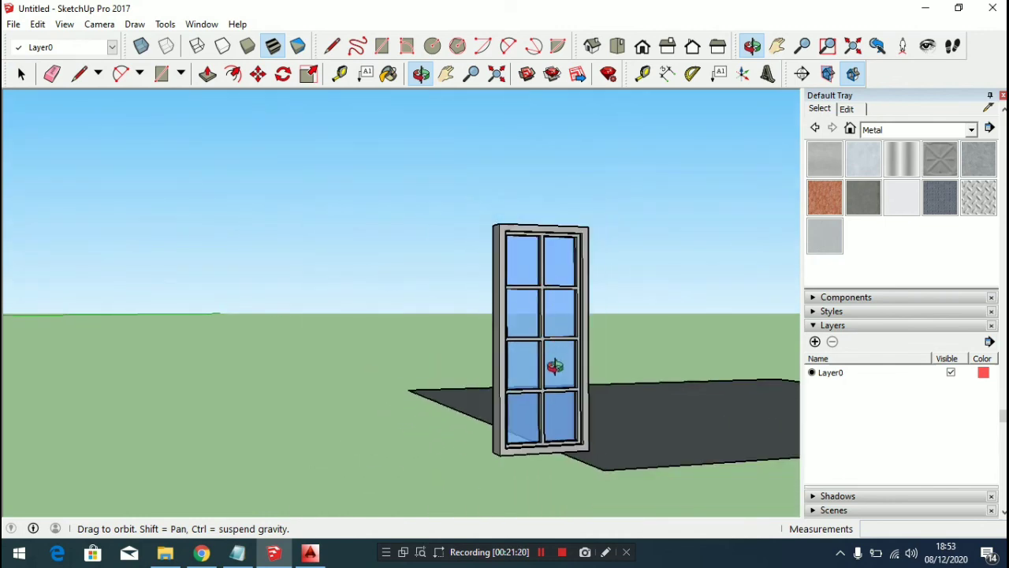
scroll(562, 367, "up", 3)
middle_click_drag(562, 367, 463, 360)
scroll(592, 371, "up", 2)
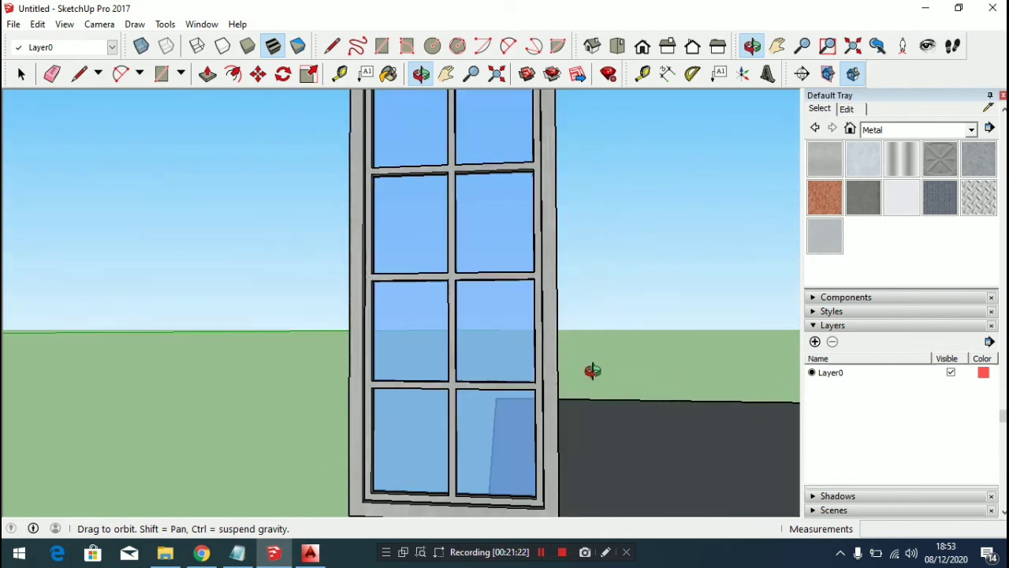
scroll(516, 372, "down", 3)
scroll(453, 355, "up", 3)
scroll(455, 365, "down", 2)
middle_click_drag(457, 366, 413, 330)
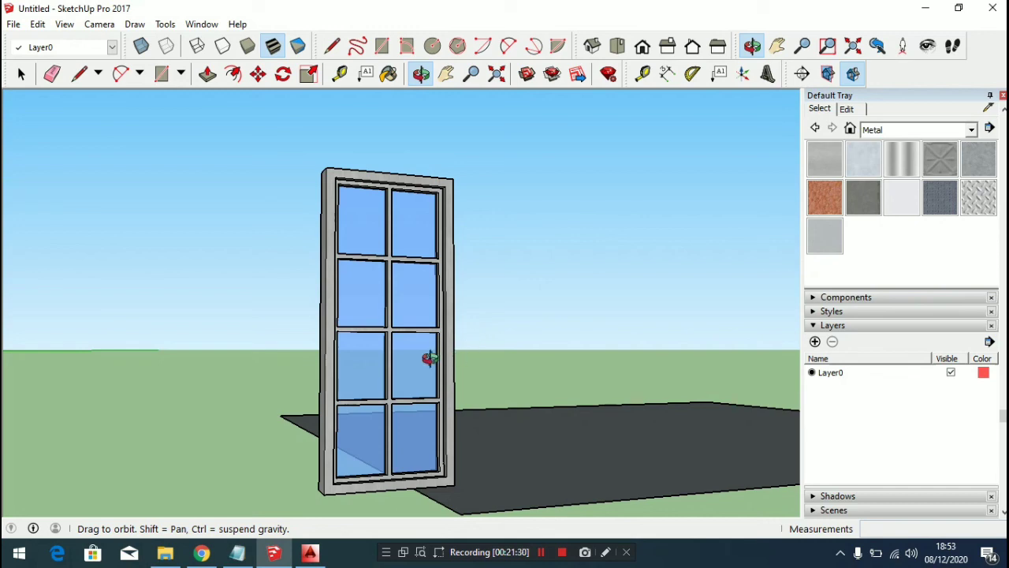
scroll(418, 361, "up", 2)
scroll(428, 405, "down", 3)
scroll(417, 399, "up", 3)
middle_click_drag(417, 399, 369, 417)
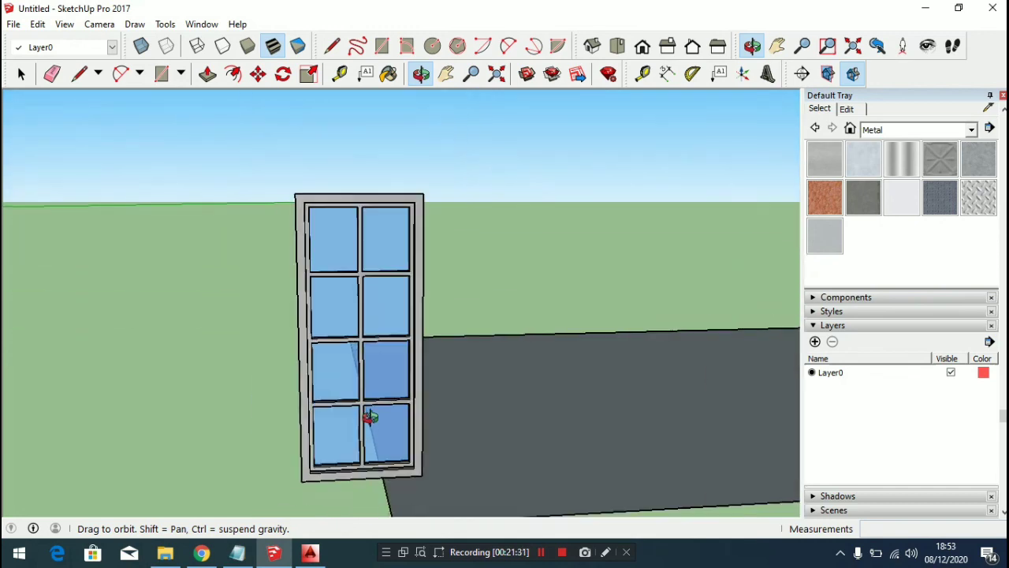
scroll(405, 417, "up", 3)
scroll(407, 417, "down", 3)
scroll(408, 417, "up", 2)
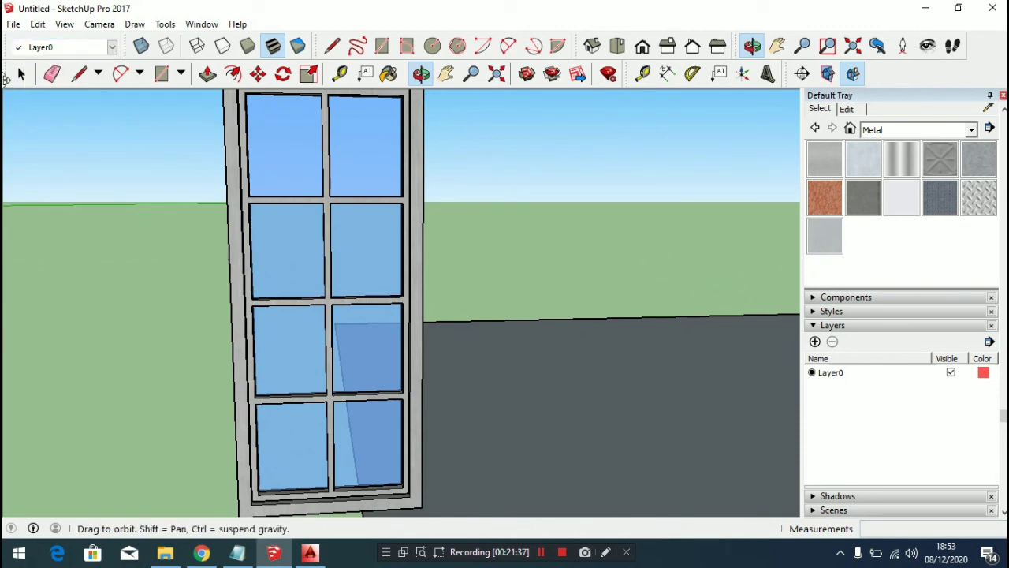
left_click(13, 24)
left_click(575, 188)
scroll(557, 260, "down", 3)
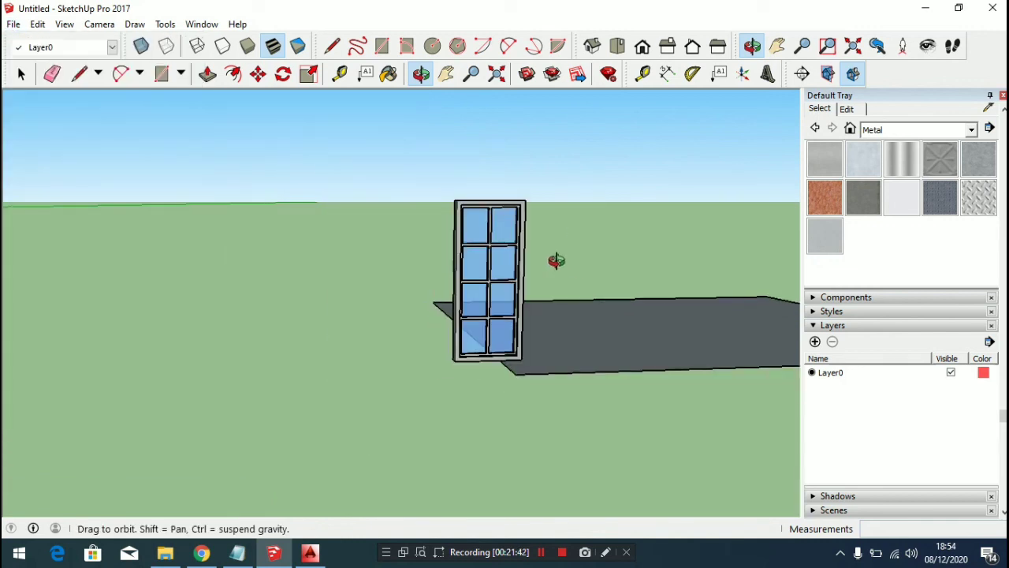